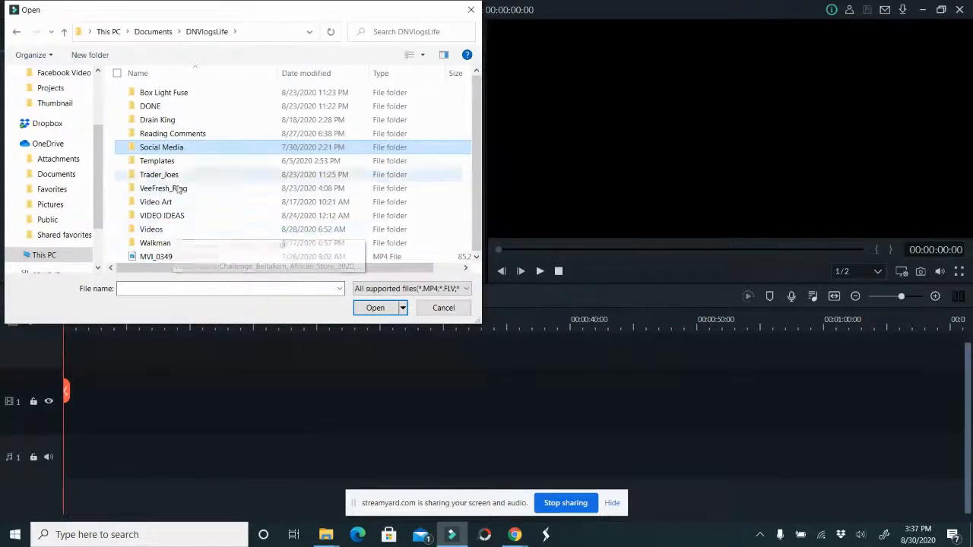
double_click(152, 229)
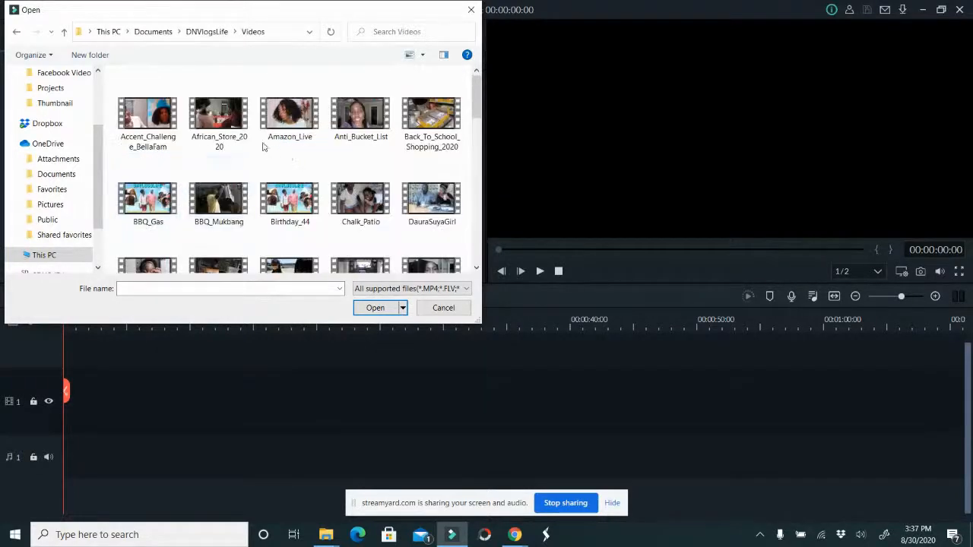
scroll(263, 137, down, 4)
scroll(263, 133, up, 4)
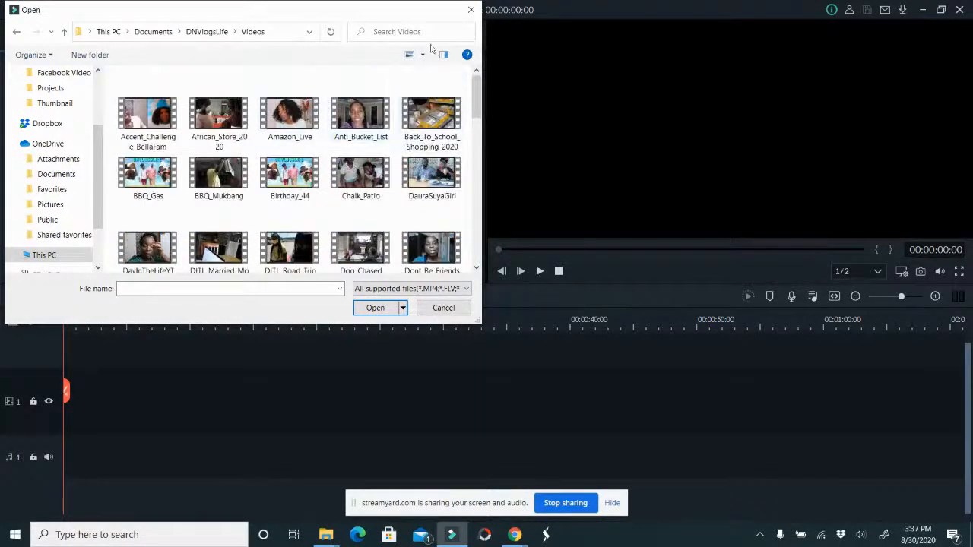
click(469, 10)
Open the recent project DNVlogsLife_Template.wfp and get past the dialogs shown while it loads
click(78, 11)
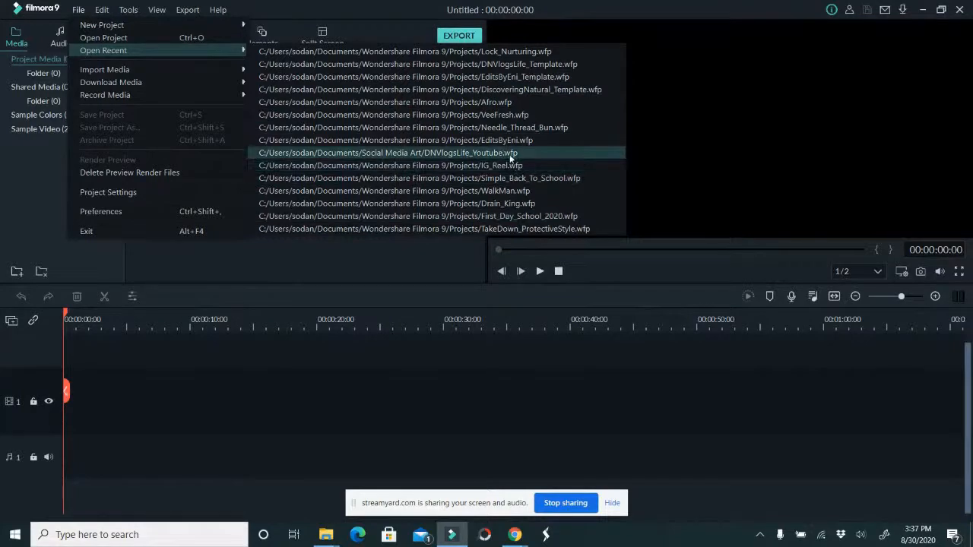
click(510, 62)
click(604, 283)
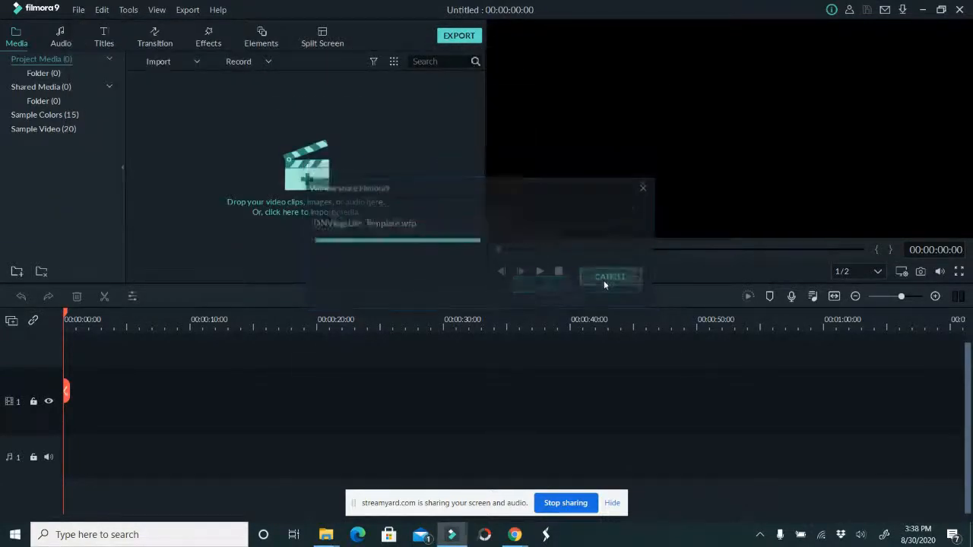
click(532, 367)
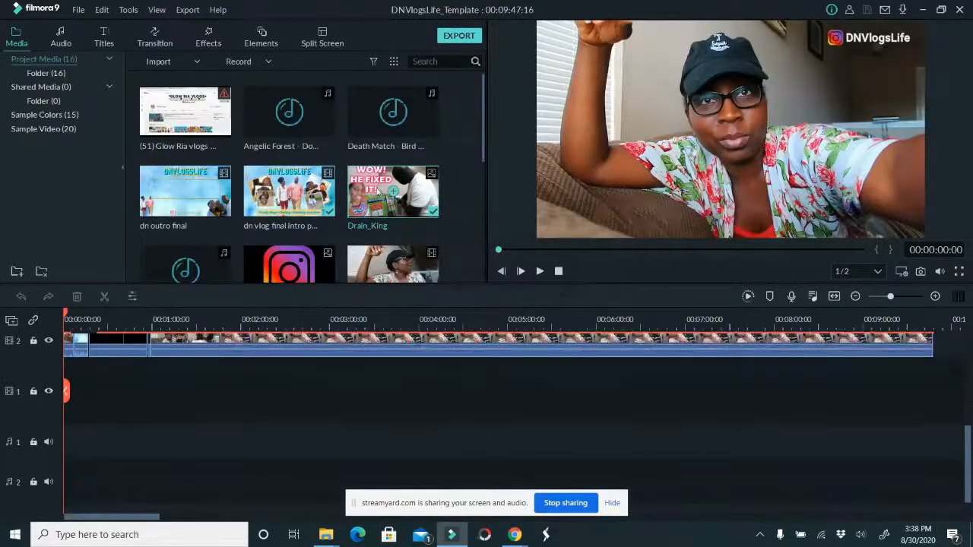
Delete the old Drain_King, MVI_0874 and MVI_0875 media from the project library, along with their timeline clips
scroll(403, 208, down, 5)
scroll(403, 208, up, 5)
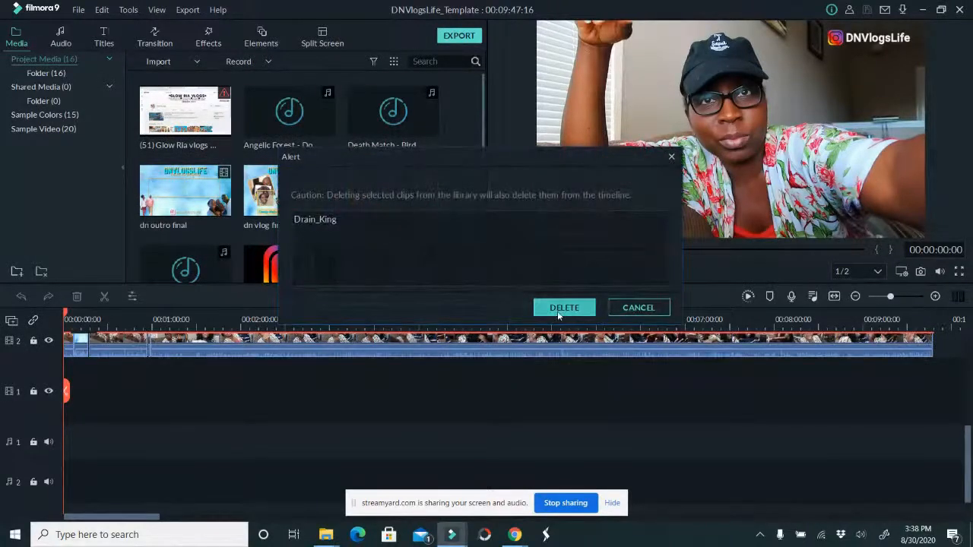
click(557, 309)
click(299, 264)
key(Delete)
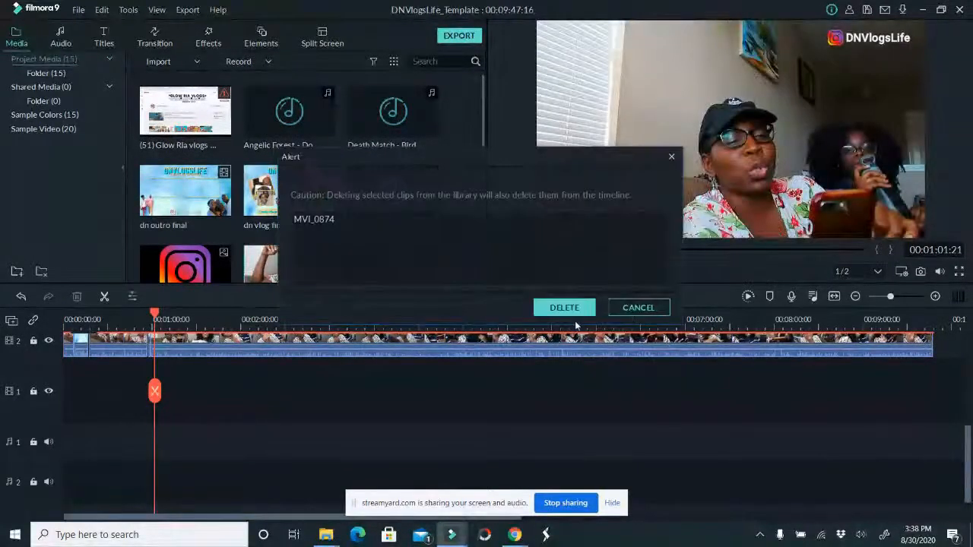
click(561, 309)
click(323, 264)
key(Delete)
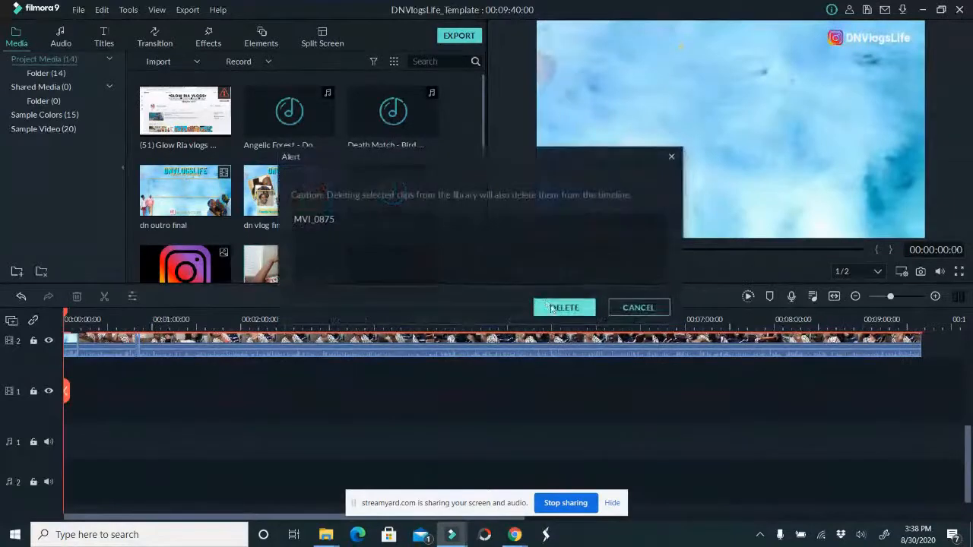
click(561, 309)
Add the dn vlog final intro clip to video track 1 at 00:00:10:00 and preview it and the dn outro final clip
scroll(437, 270, down, 3)
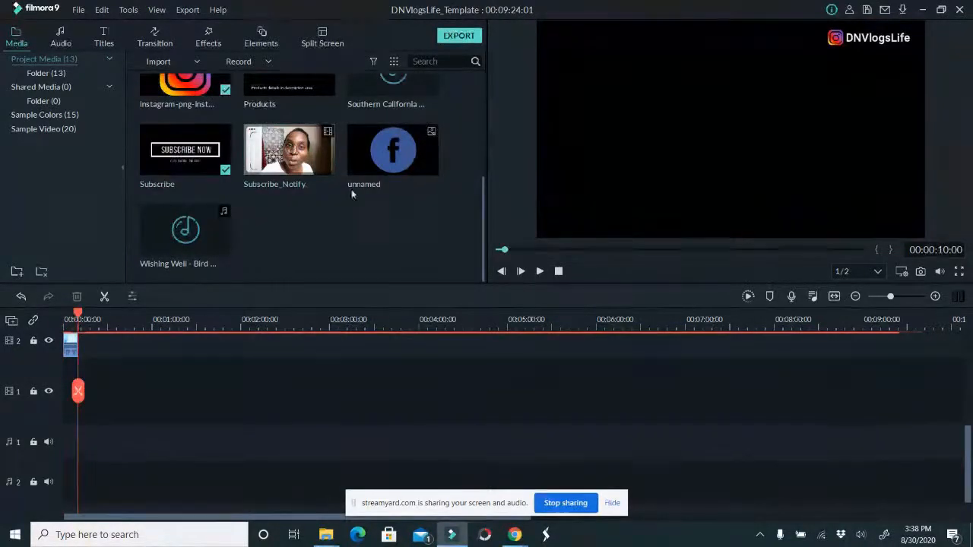
scroll(406, 187, up, 3)
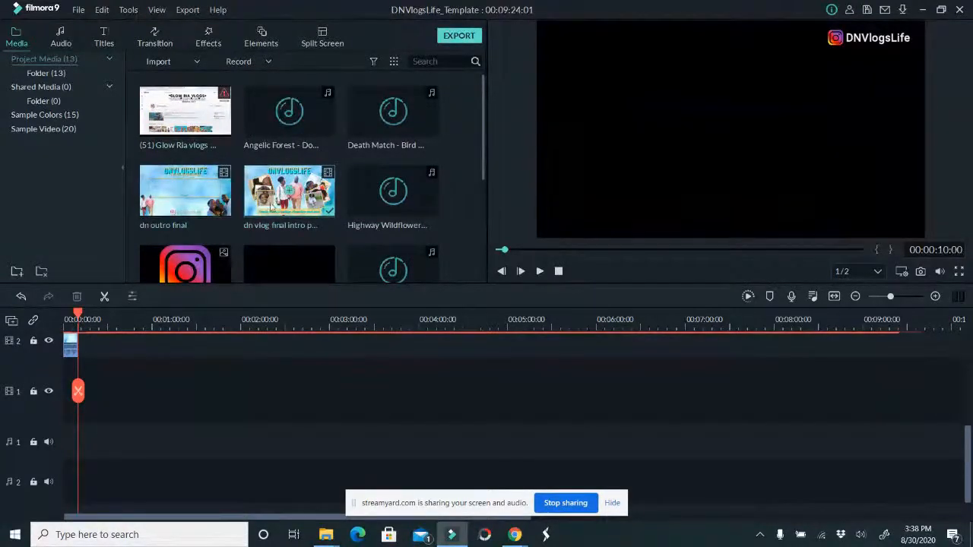
click(289, 191)
click(539, 271)
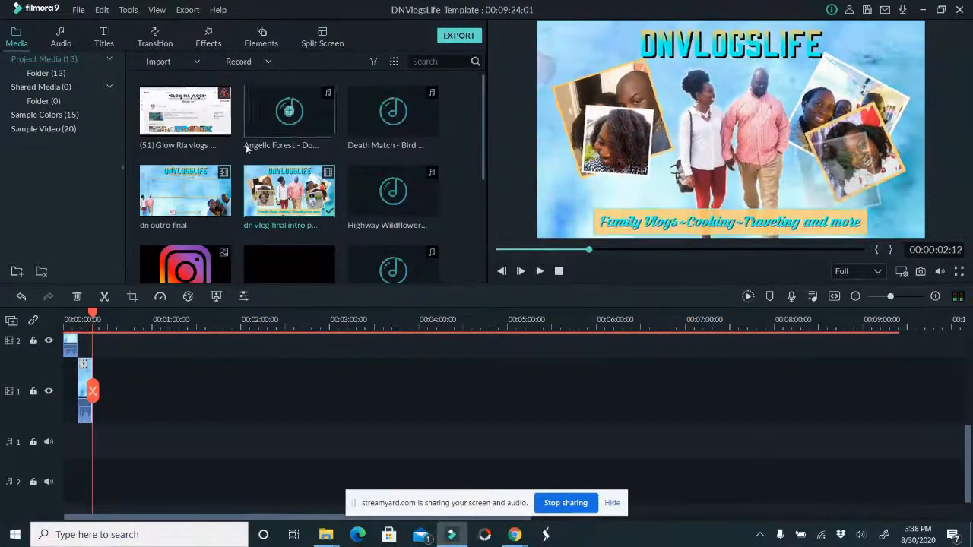
click(185, 190)
click(539, 271)
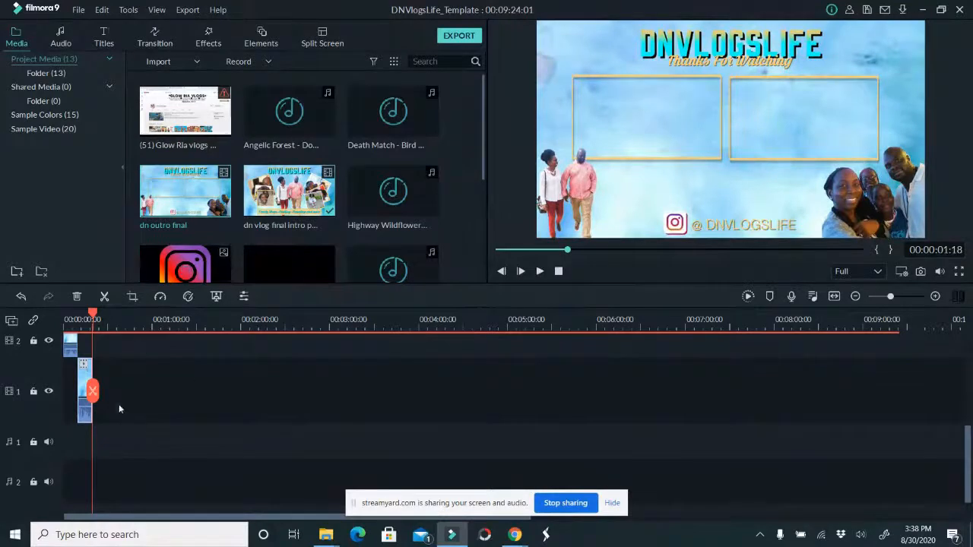
Delete the leftover clips on video track 3, keeping only the one at the very start
scroll(123, 355, up, 1)
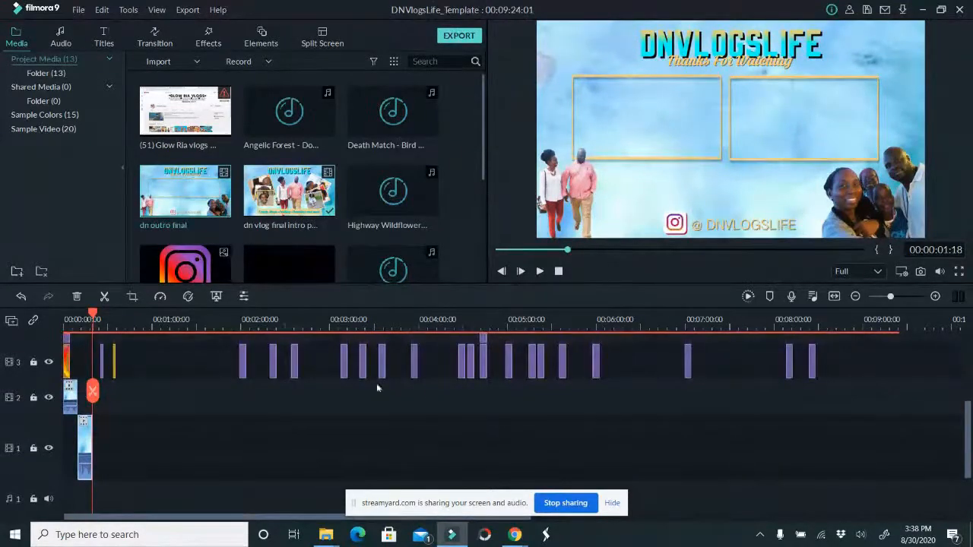
drag(150, 373, 840, 365)
key(Delete)
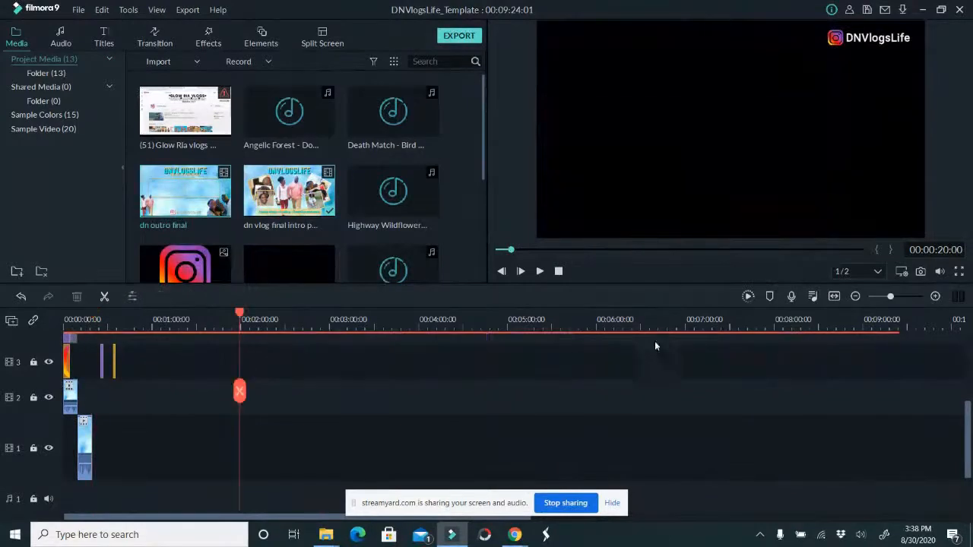
drag(91, 354, 162, 362)
key(Delete)
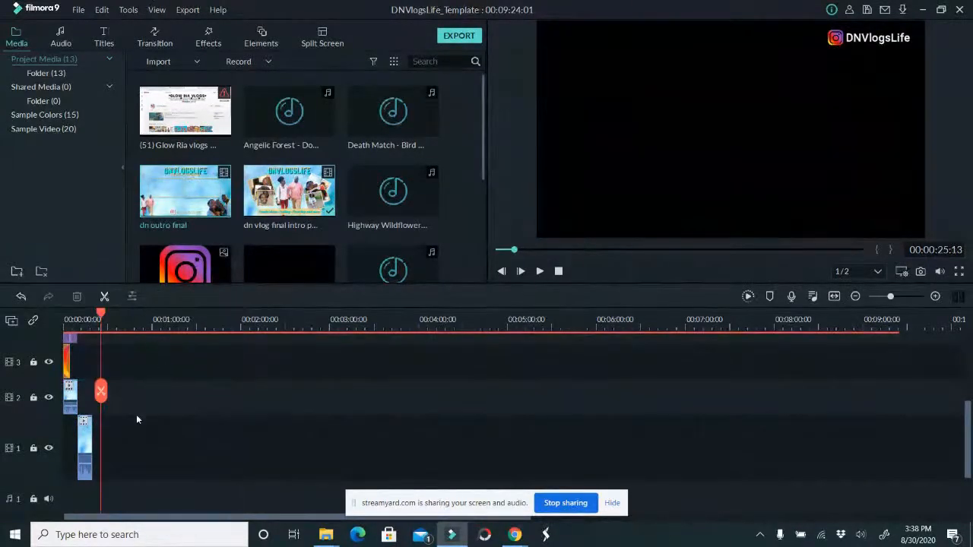
Move the intro clip from video track 1 to track 2, beside the first clip, and set the playhead at 00:00:12:20
click(89, 440)
drag(89, 439, 89, 399)
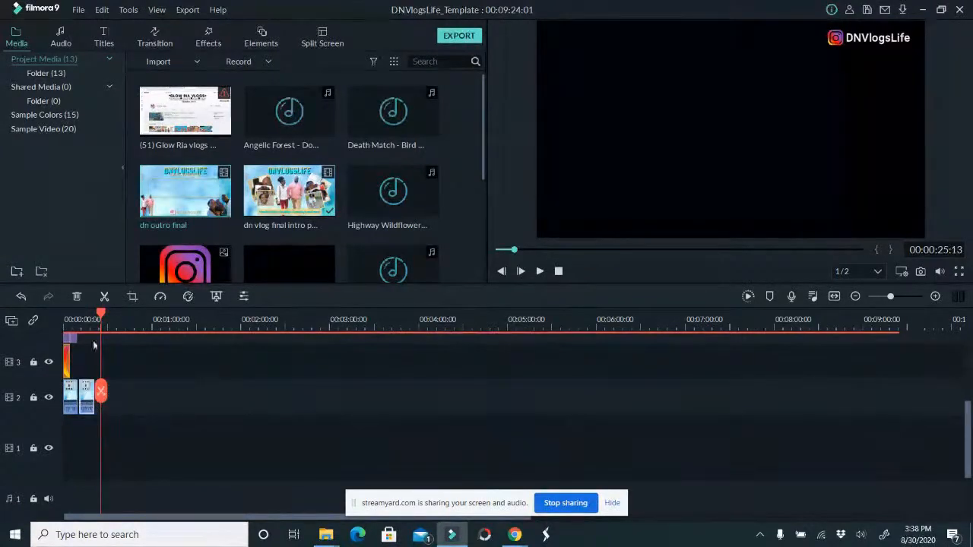
click(82, 319)
scroll(82, 328, up, 1)
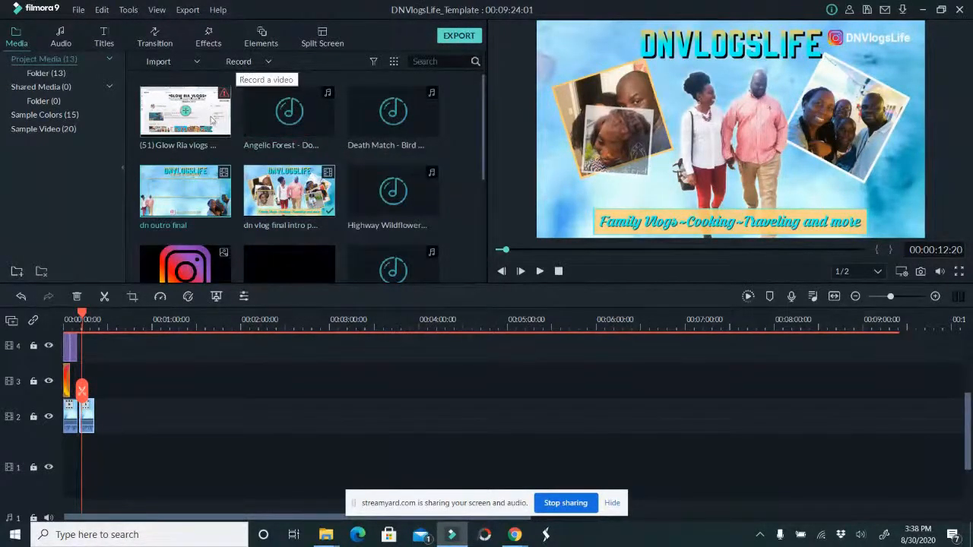
Delete the missing "(51) Glow Ria vlogs" file from the project media library
click(184, 111)
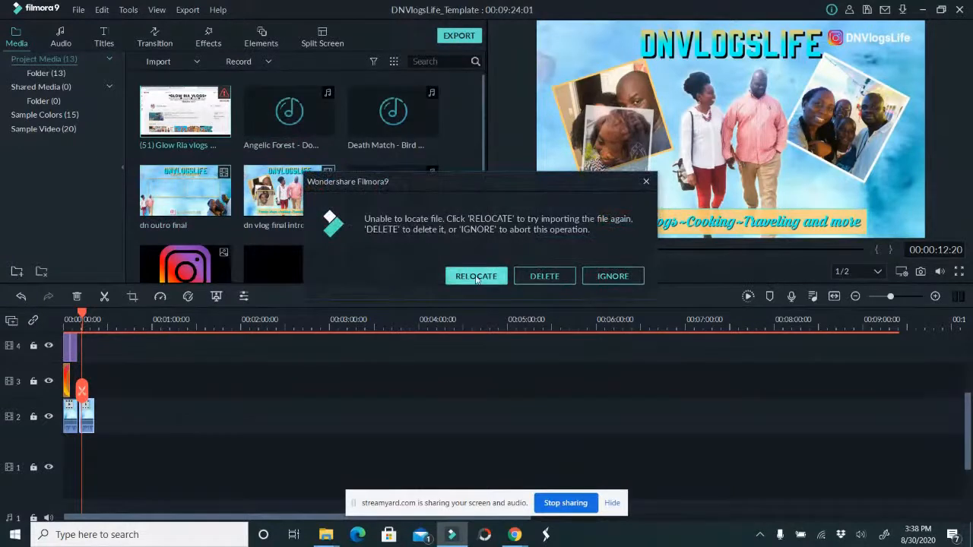
click(543, 277)
click(541, 271)
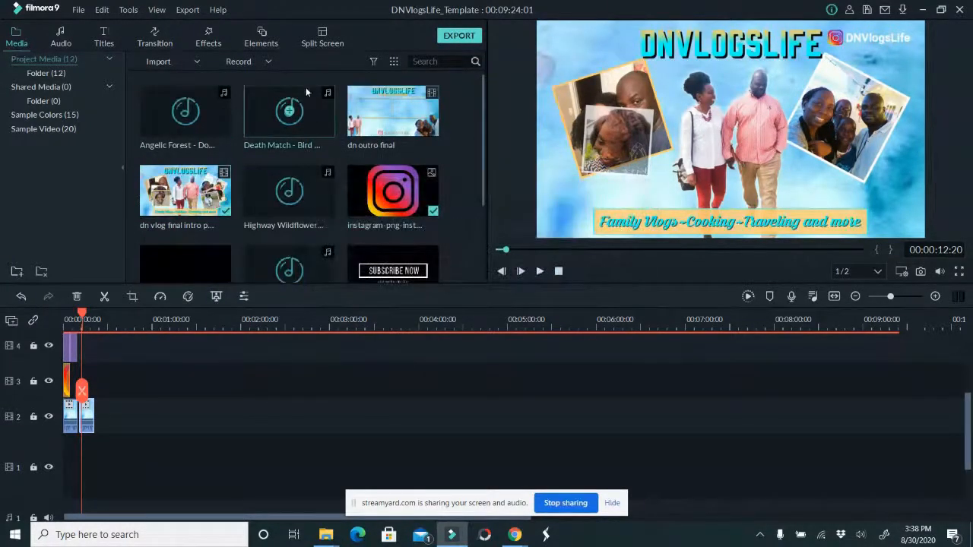
Start importing media files and look for the footage in Documents and its DNVlogsLife folder
click(188, 61)
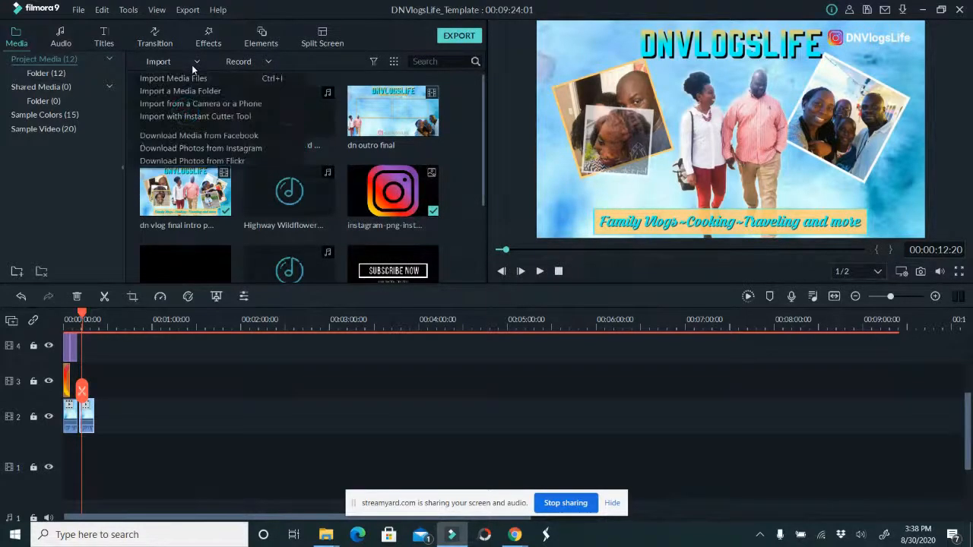
click(200, 79)
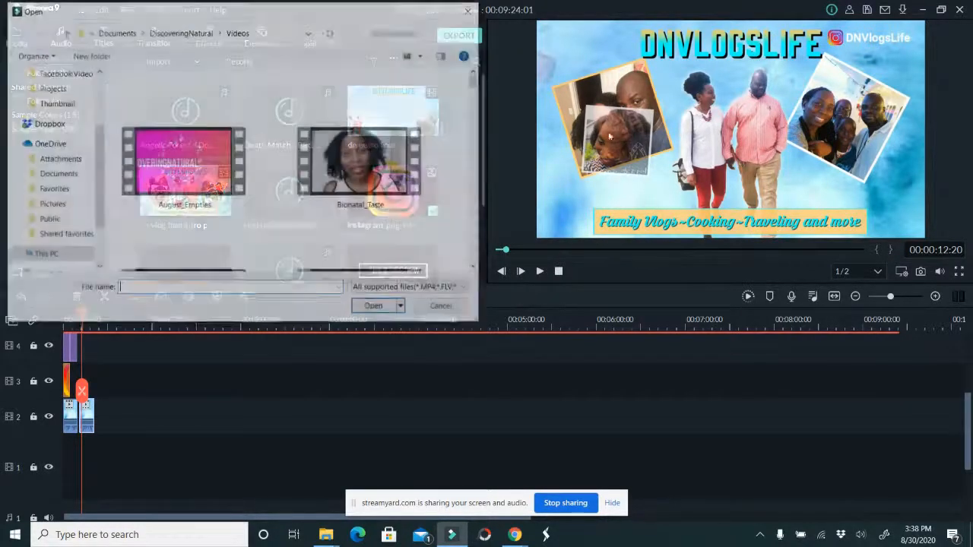
click(129, 32)
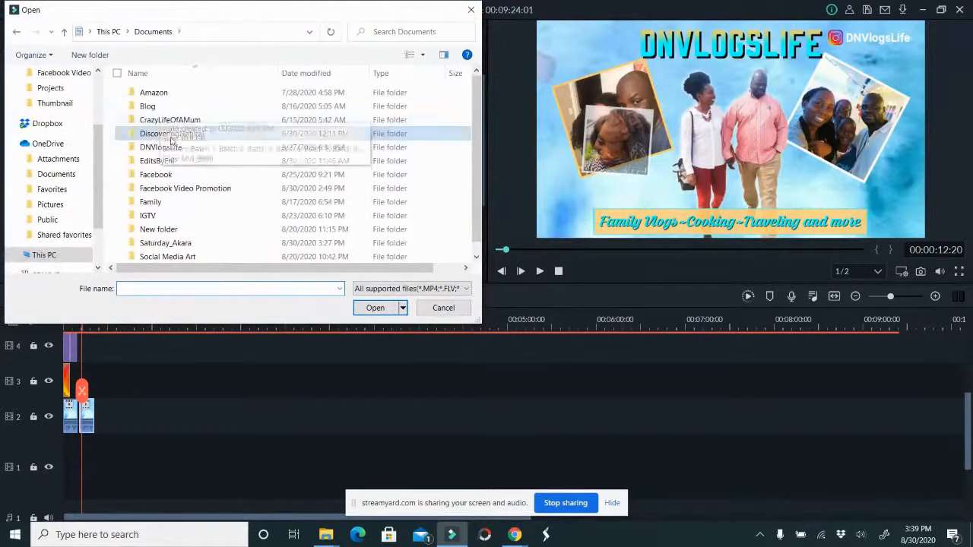
double_click(183, 155)
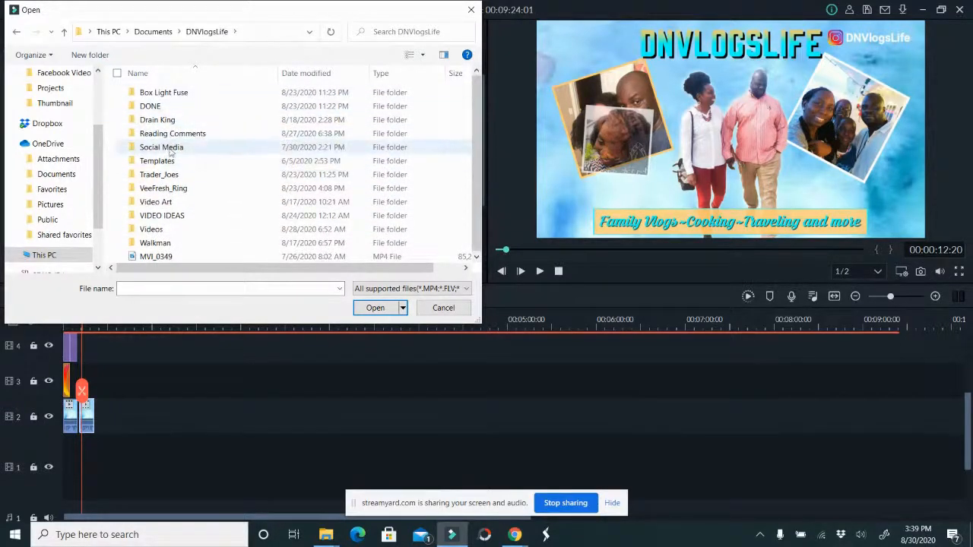
click(155, 36)
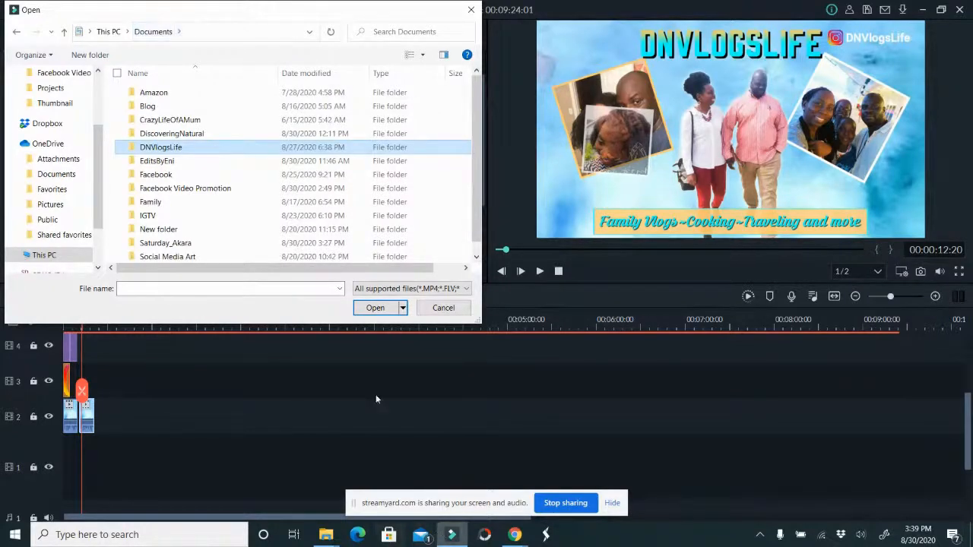
Switch to File Explorer, move the Saturday_Akara folder from Documents into DNVlogsLife, and return to the import dialog
click(330, 536)
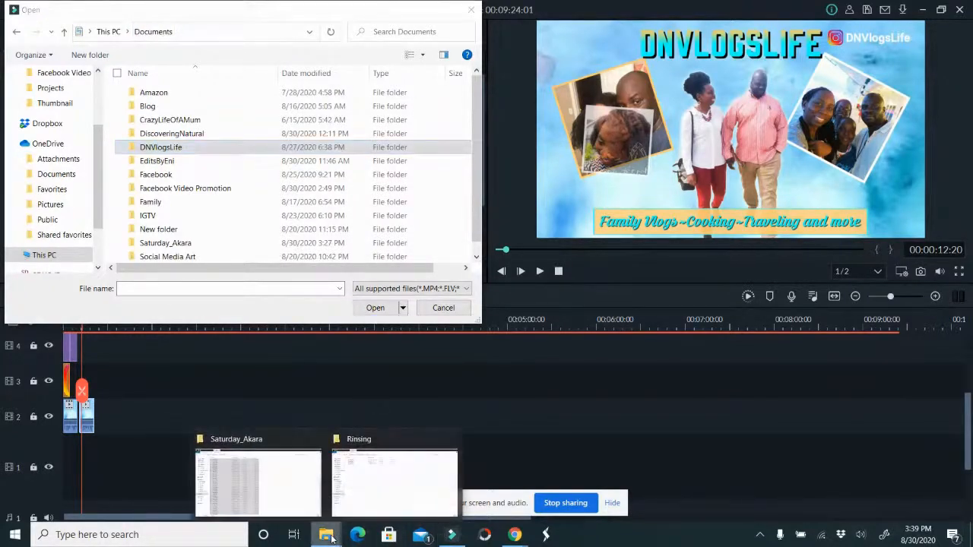
click(289, 481)
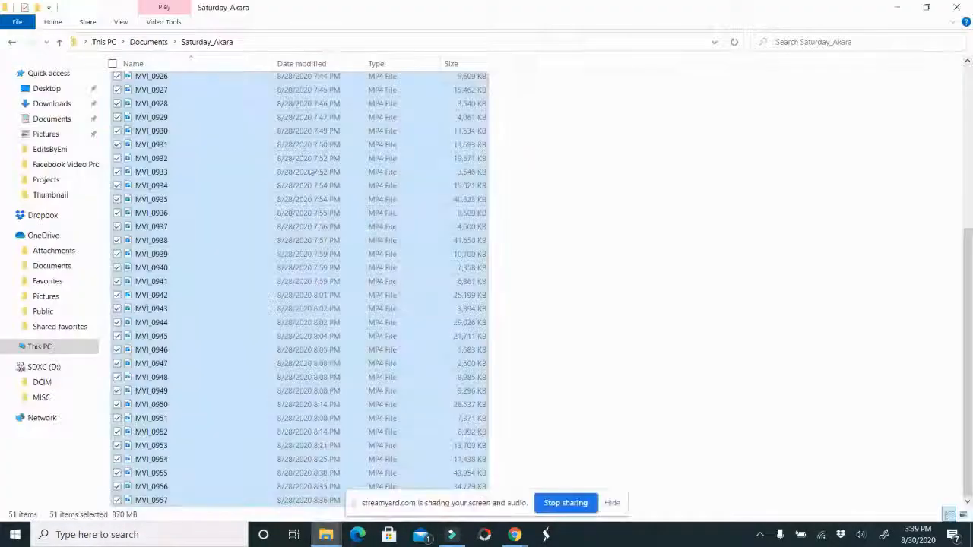
click(151, 41)
drag(163, 236, 146, 138)
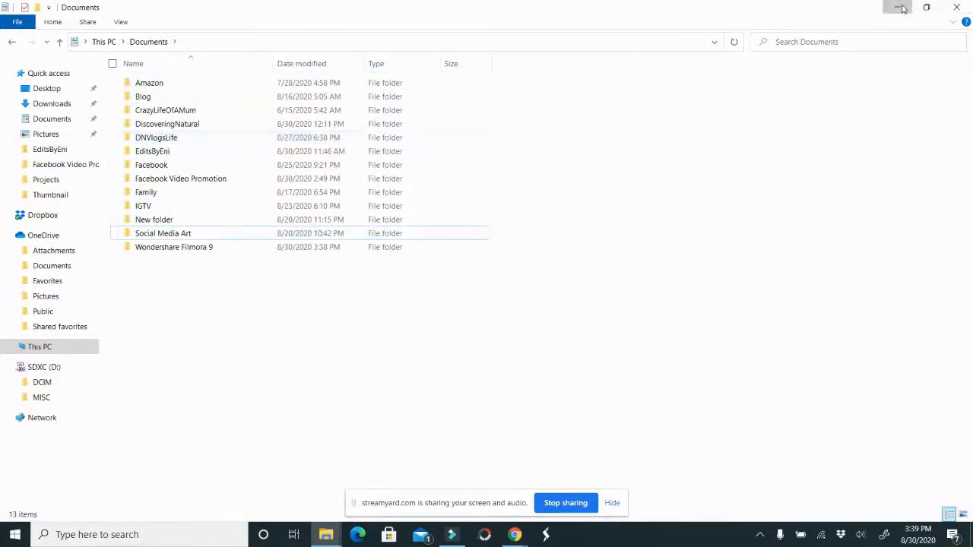
click(954, 7)
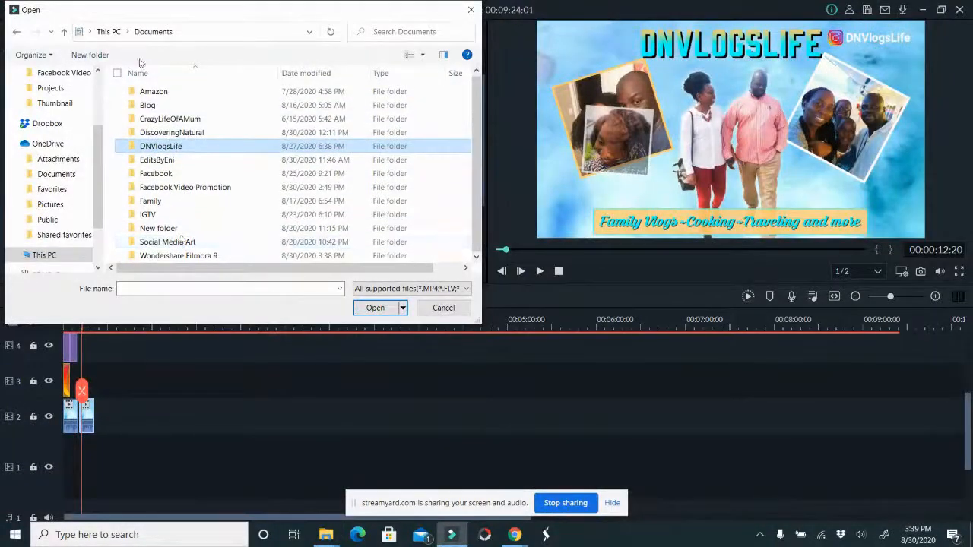
Import all the video clips from the DNVlogsLife/Saturday_Akara folder into the project media
double_click(175, 146)
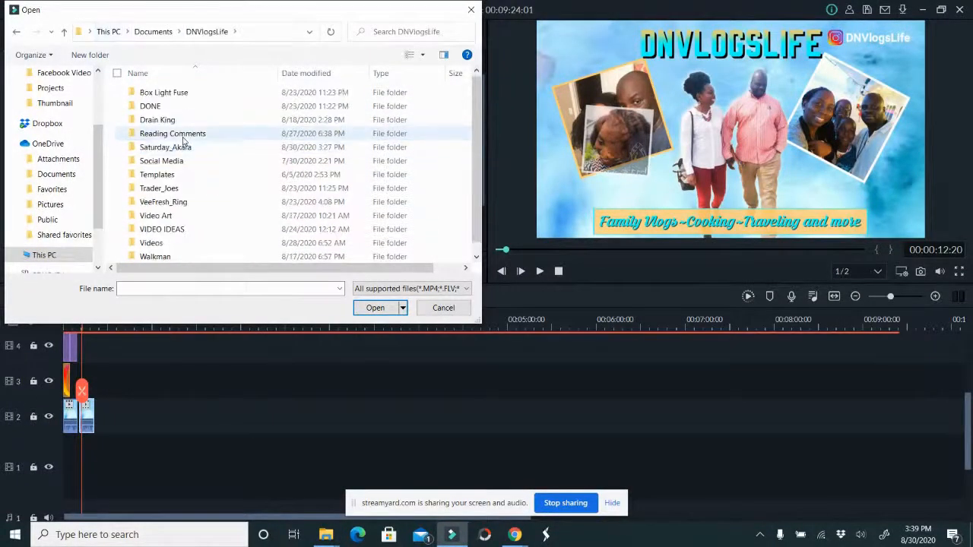
double_click(184, 148)
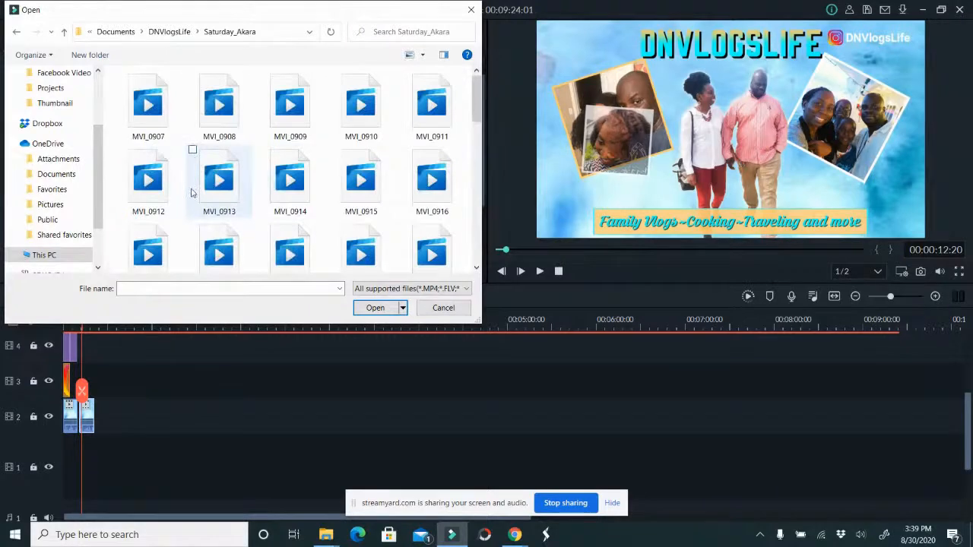
key(ctrl+a)
click(374, 307)
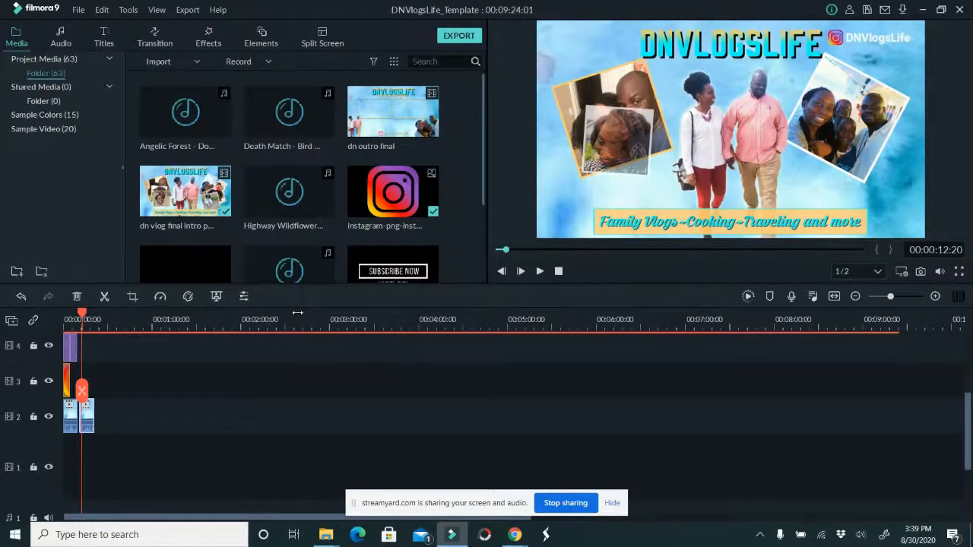
Look through the imported clips in the media library, from MVI_0907 to MVI_0957
scroll(443, 227, down, 10)
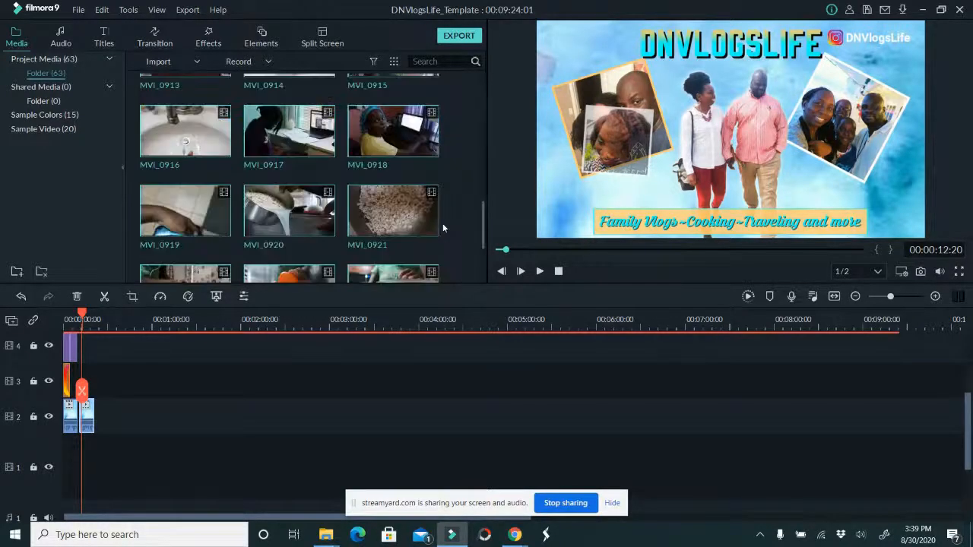
scroll(425, 177, up, 10)
drag(483, 137, 465, 125)
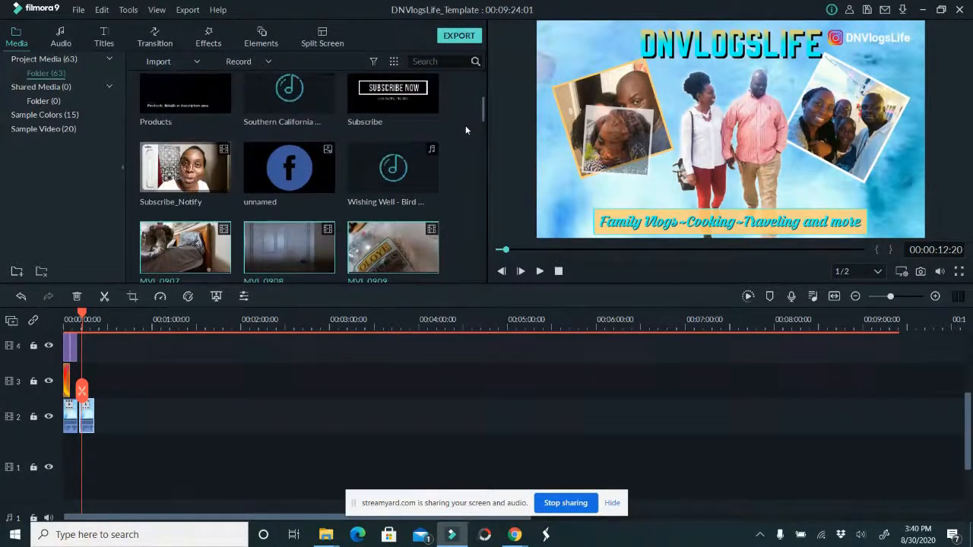
click(171, 246)
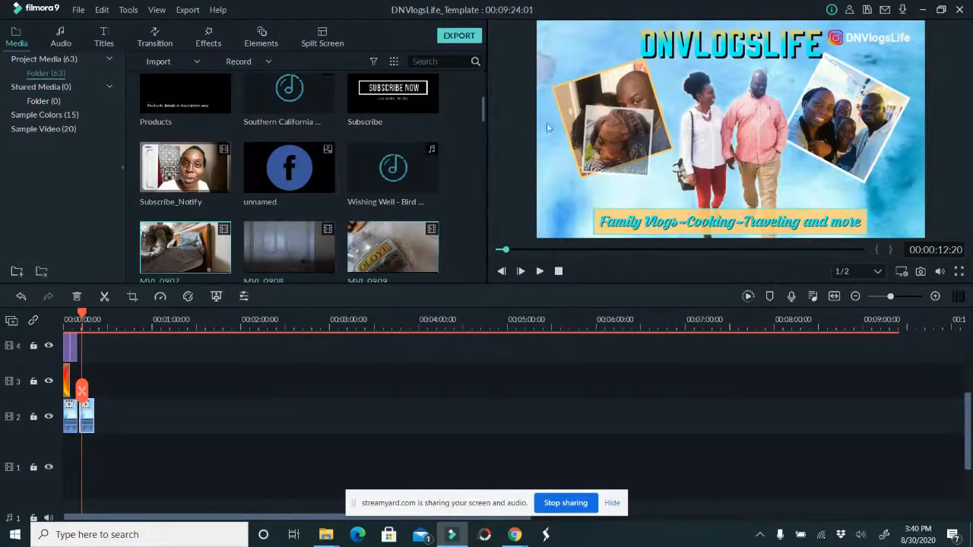
drag(481, 111, 513, 287)
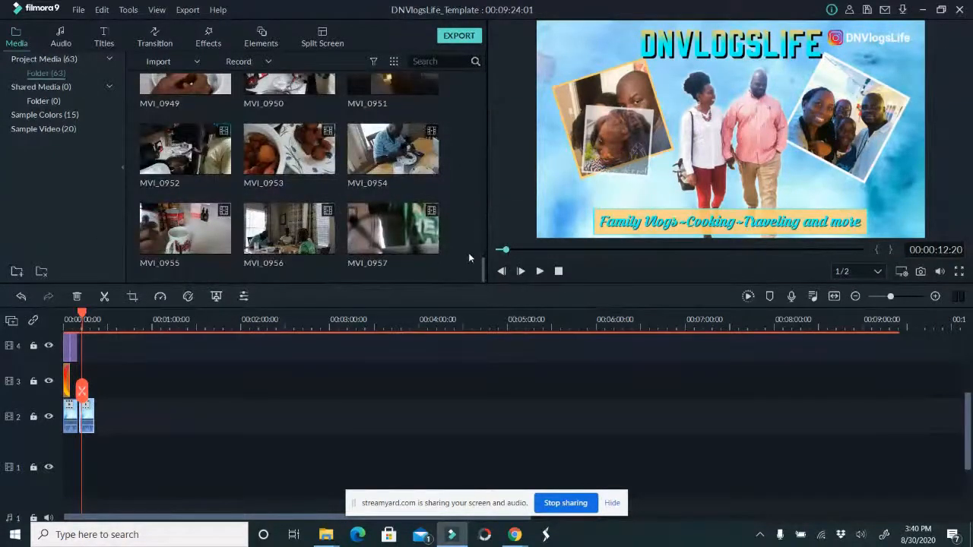
Select all the imported MVI clips and insert them on track 2 directly after the first intro clip
shift+click(403, 243)
drag(260, 318, 830, 388)
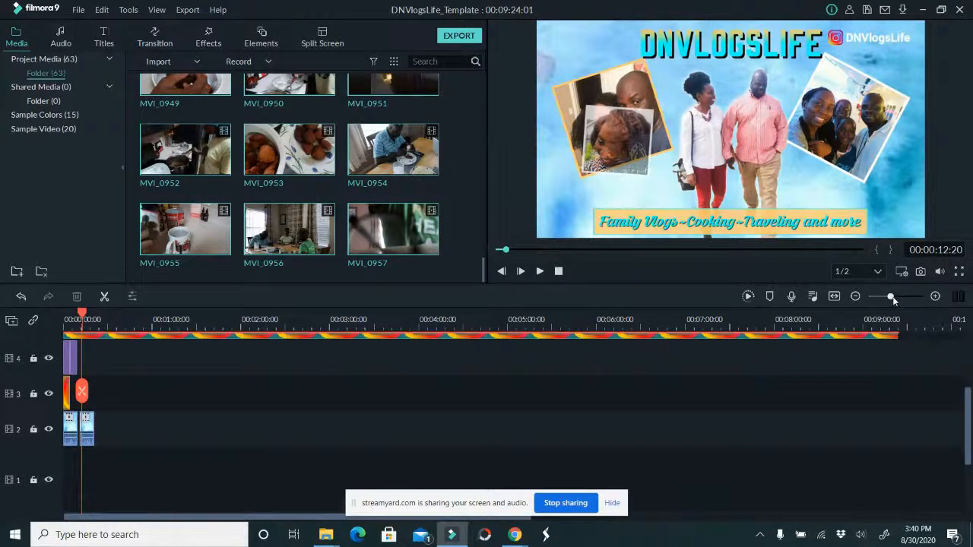
drag(892, 297, 897, 297)
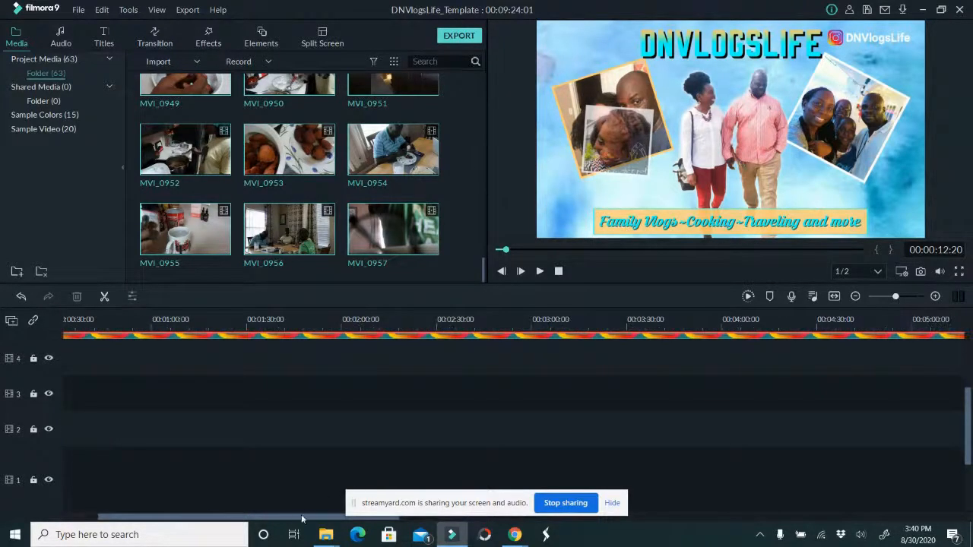
drag(300, 522, 213, 513)
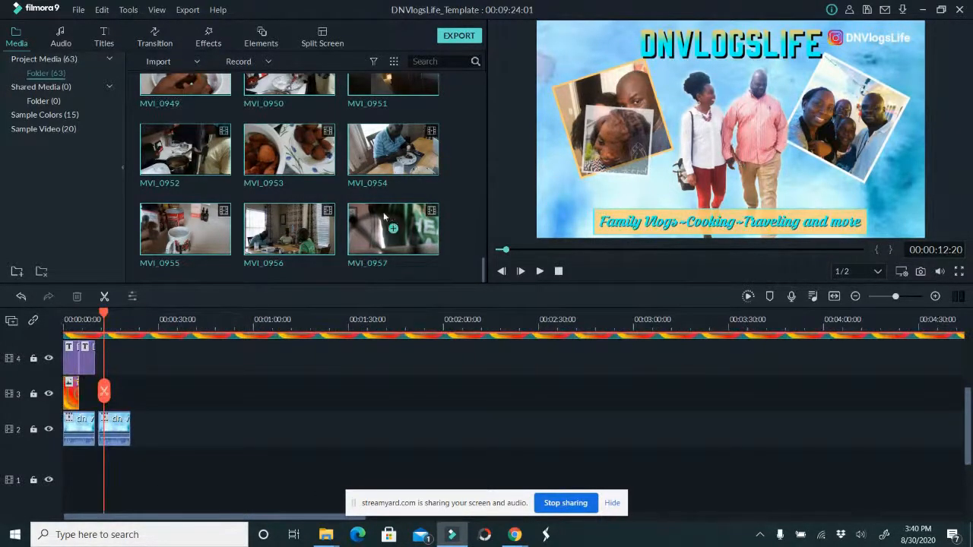
drag(231, 319, 96, 436)
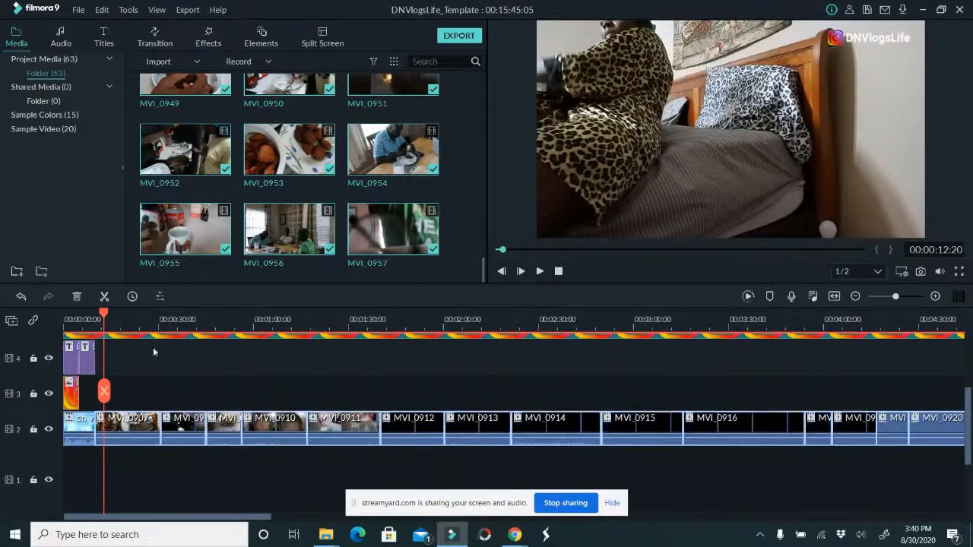
click(76, 318)
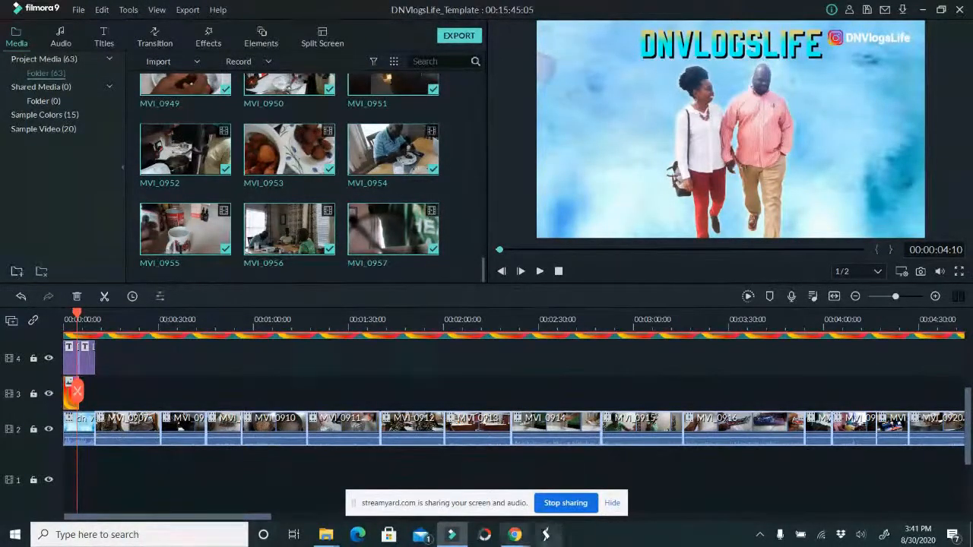
Switch to Chrome, open YouTube in a new tab and go to the Subscriptions feed
mouse_move(517, 537)
click(444, 475)
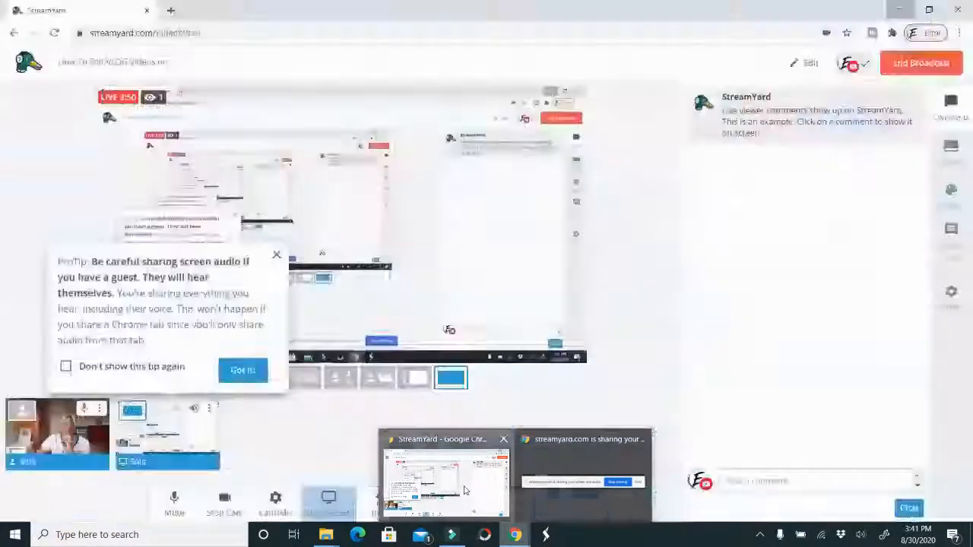
click(170, 11)
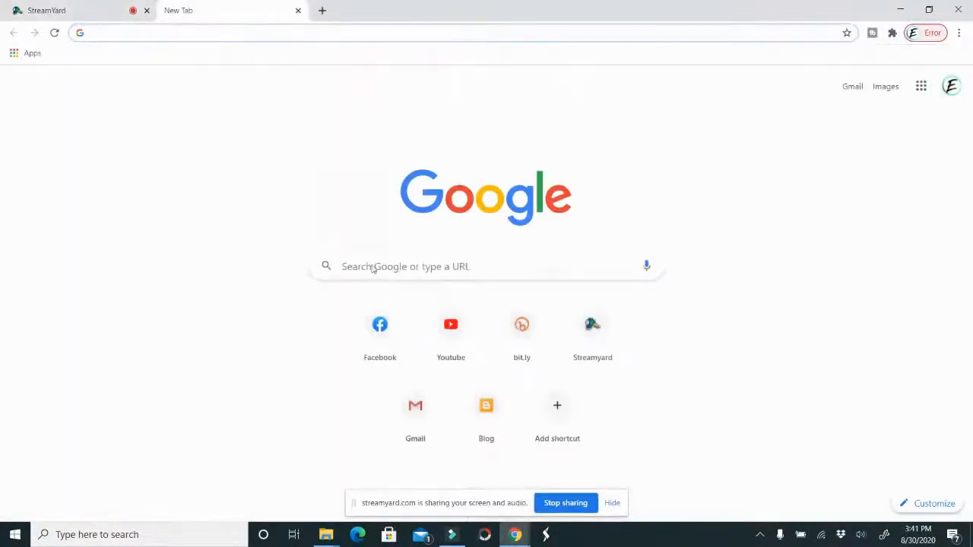
click(451, 325)
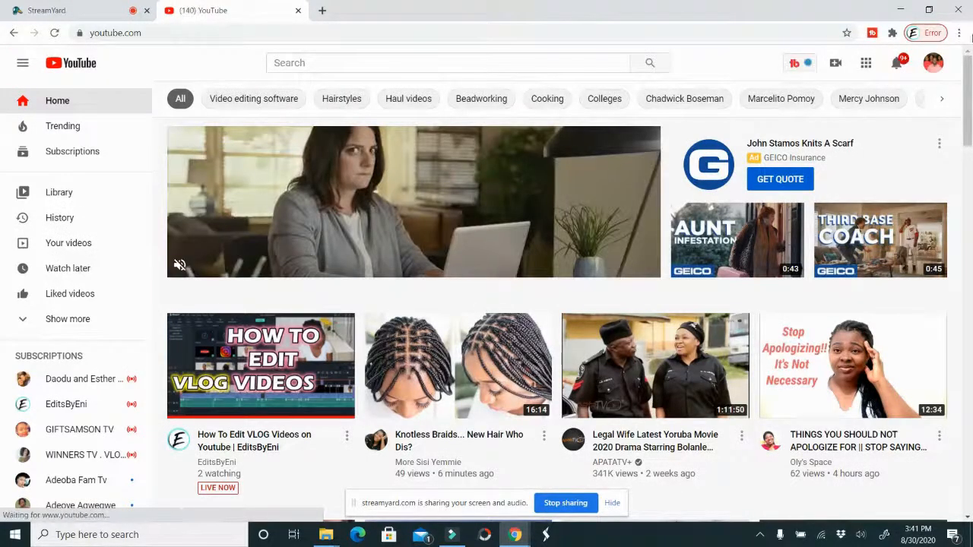
click(933, 63)
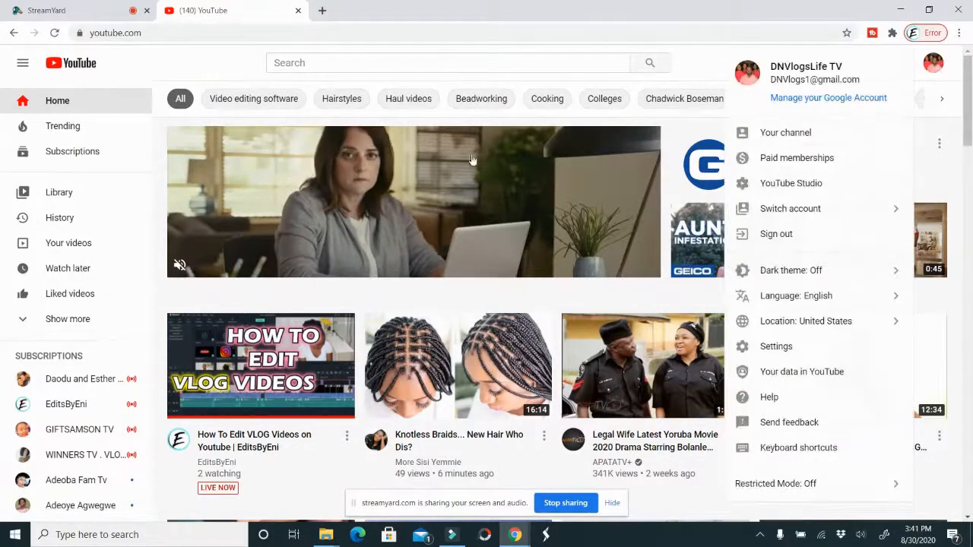
click(124, 152)
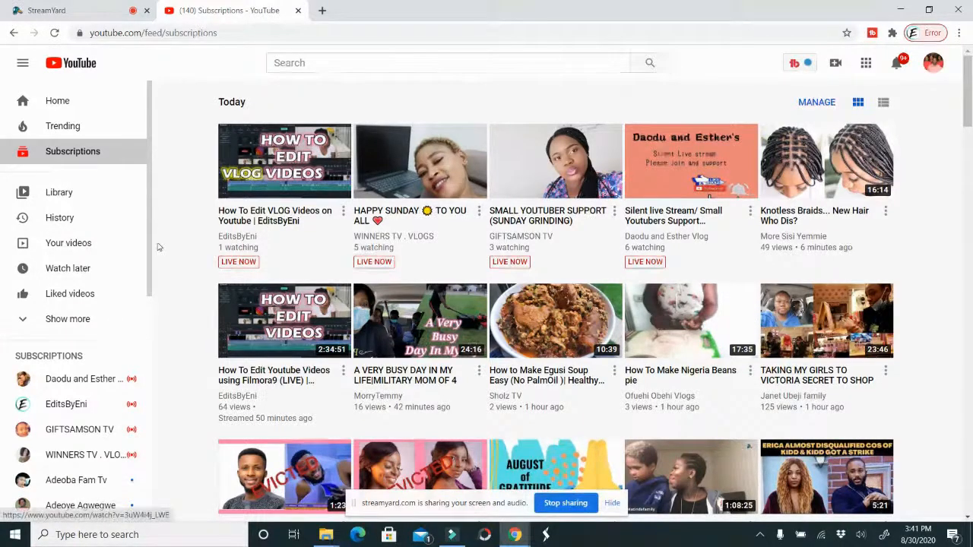
Look through the recent videos in the Subscriptions feed, close the YouTube tab and return to Filmora9
drag(968, 118, 971, 136)
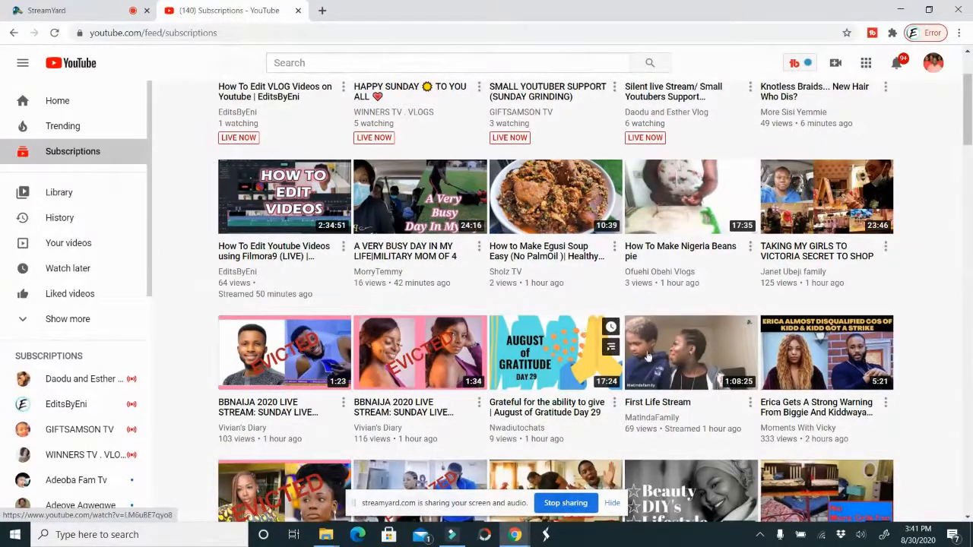
scroll(678, 364, down, 2)
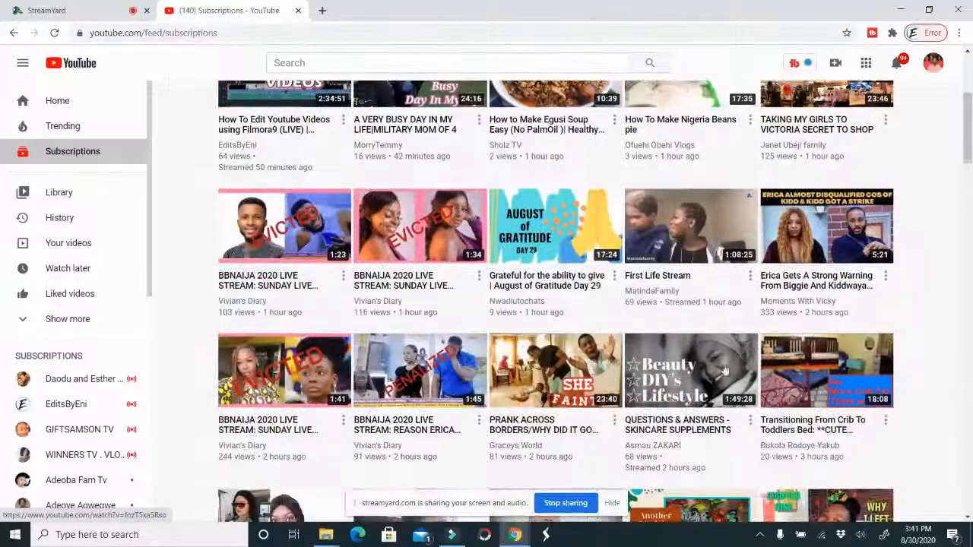
scroll(727, 383, down, 1)
scroll(728, 382, down, 2)
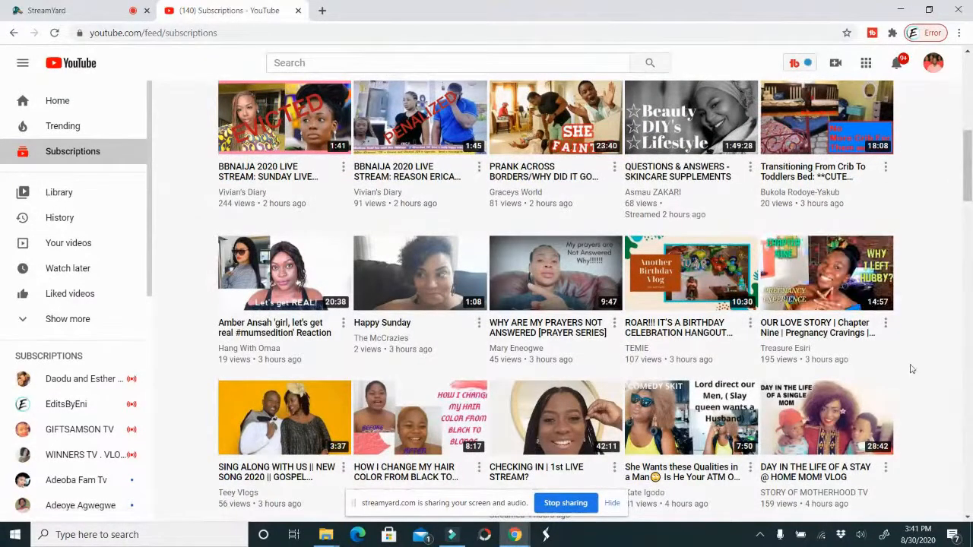
scroll(912, 369, down, 2)
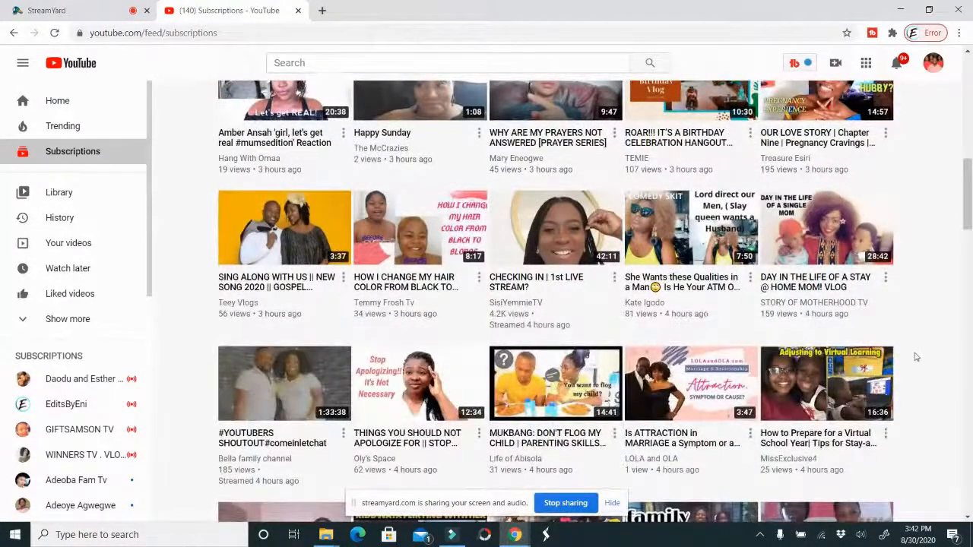
scroll(909, 344, down, 2)
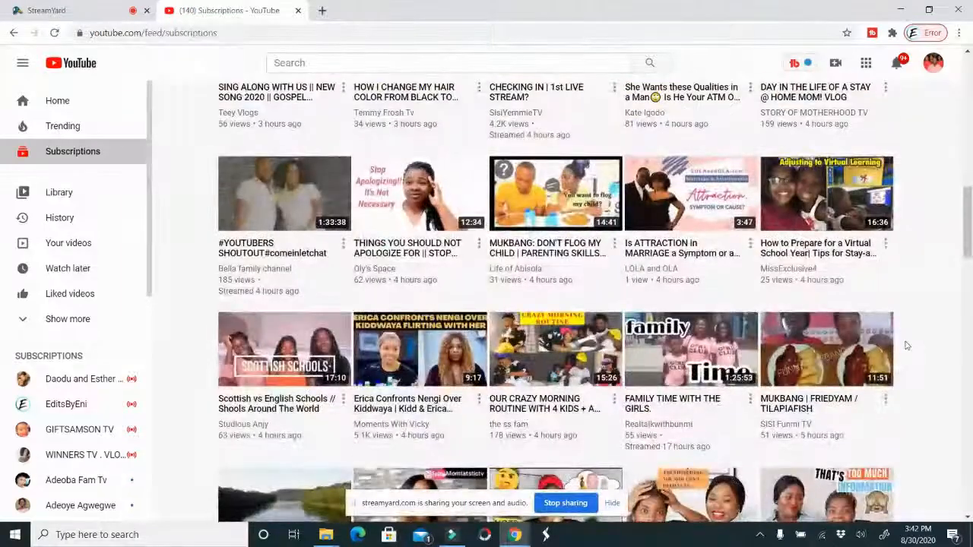
scroll(905, 346, down, 2)
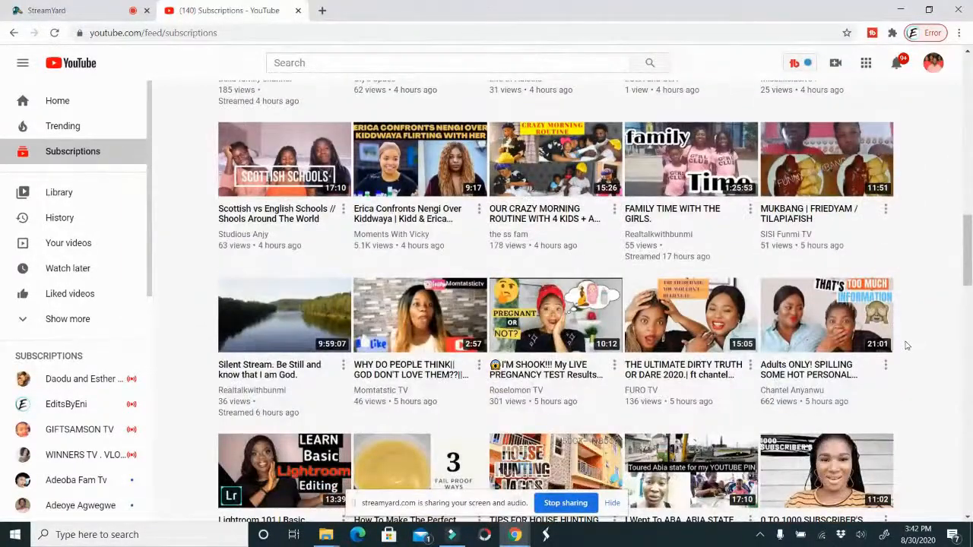
scroll(905, 346, down, 2)
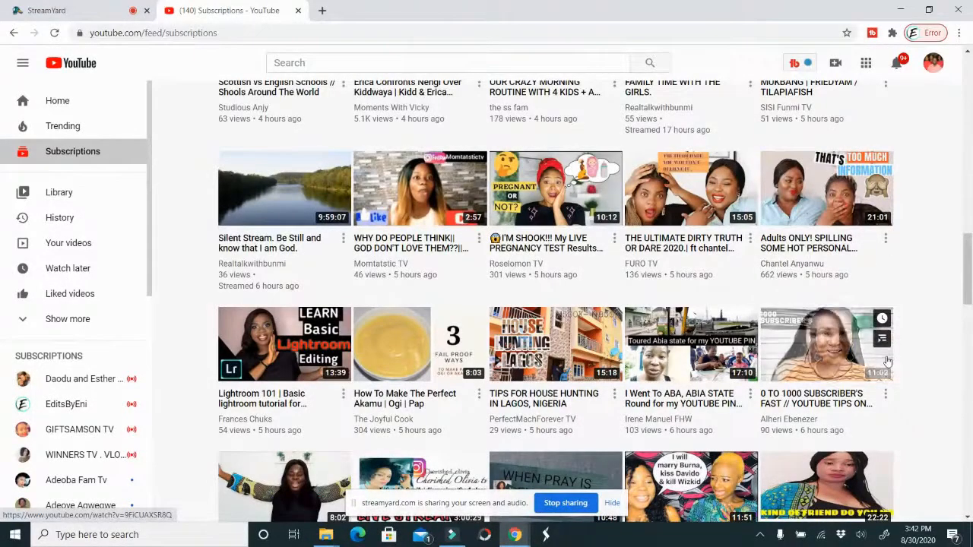
scroll(886, 361, down, 4)
scroll(700, 395, down, 2)
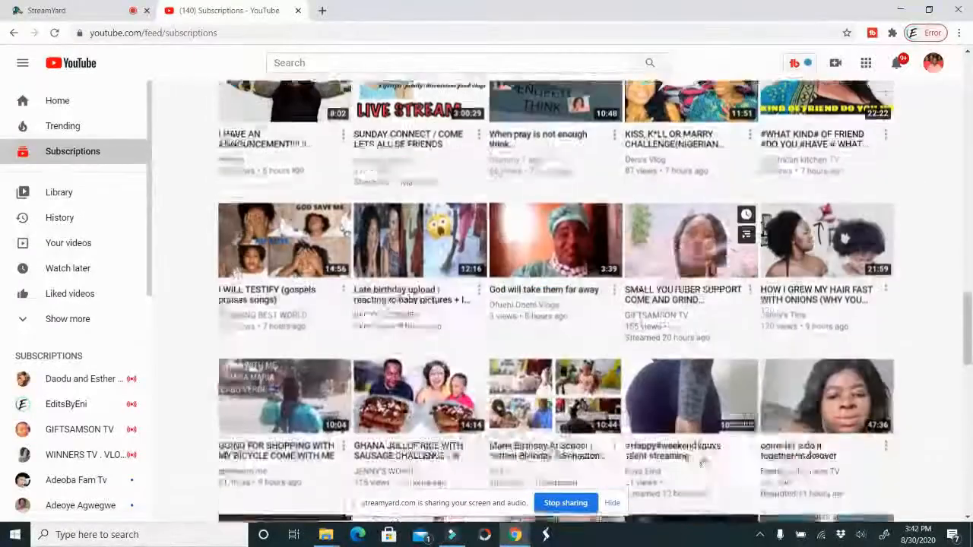
scroll(653, 449, down, 4)
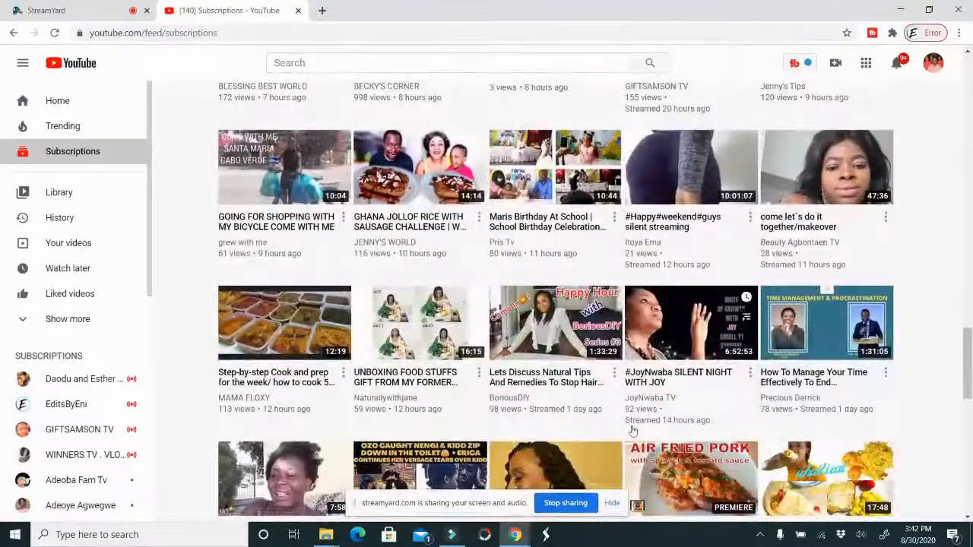
scroll(632, 431, down, 4)
scroll(608, 372, down, 4)
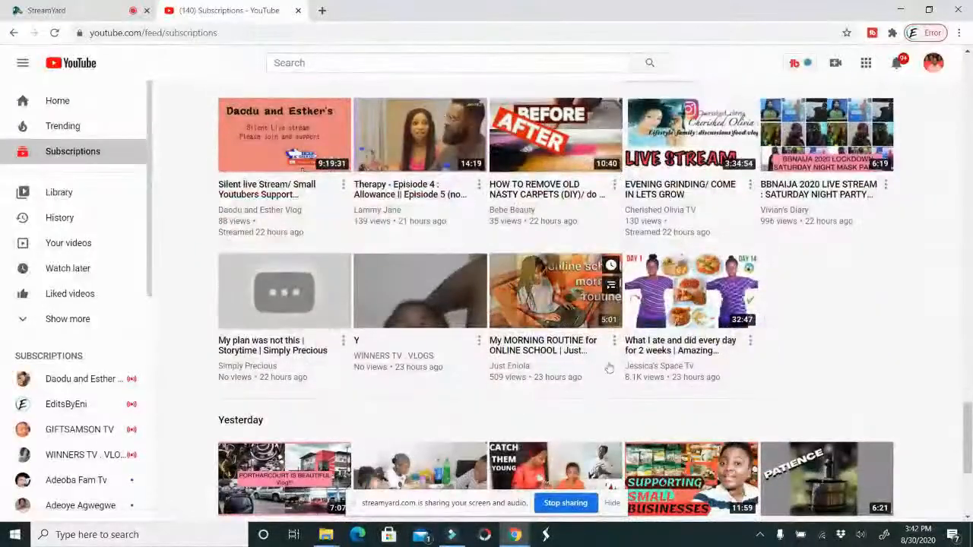
mouse_move(585, 289)
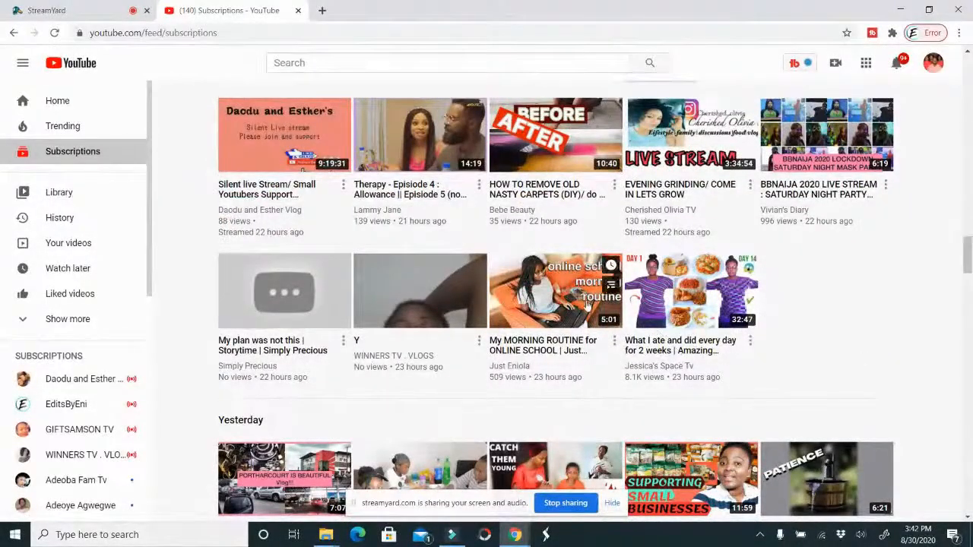
click(298, 11)
click(900, 9)
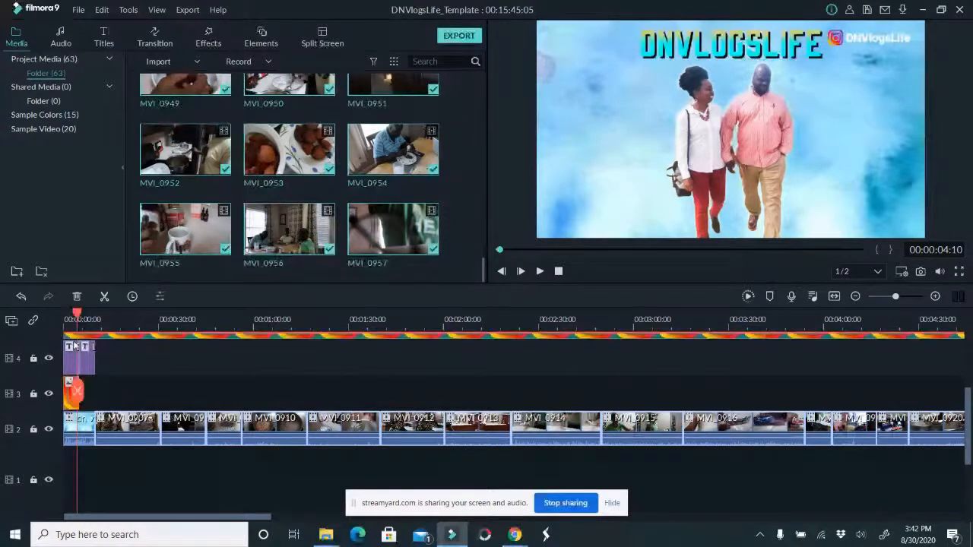
Delete both title clips above the intro on track 4
mouse_move(91, 327)
mouse_down()
mouse_move(100, 327)
mouse_move(89, 326)
mouse_up()
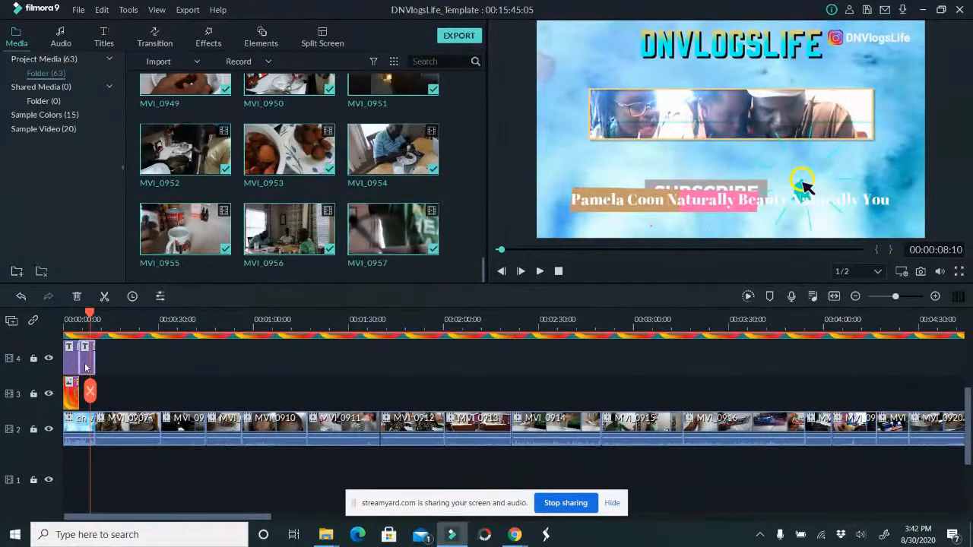
key(Delete)
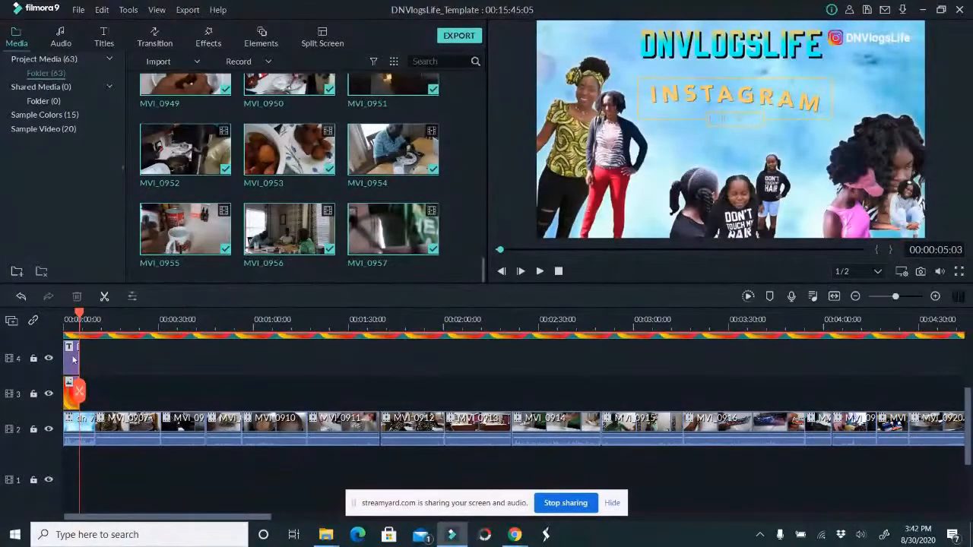
key(Delete)
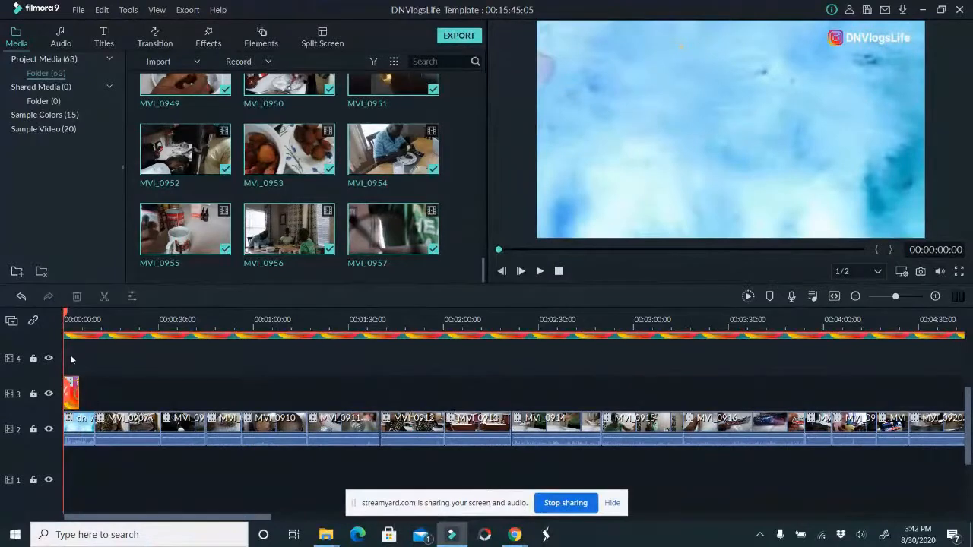
Preview the intro at 00:00:08:10 and delete the short image clip from track 3
click(89, 319)
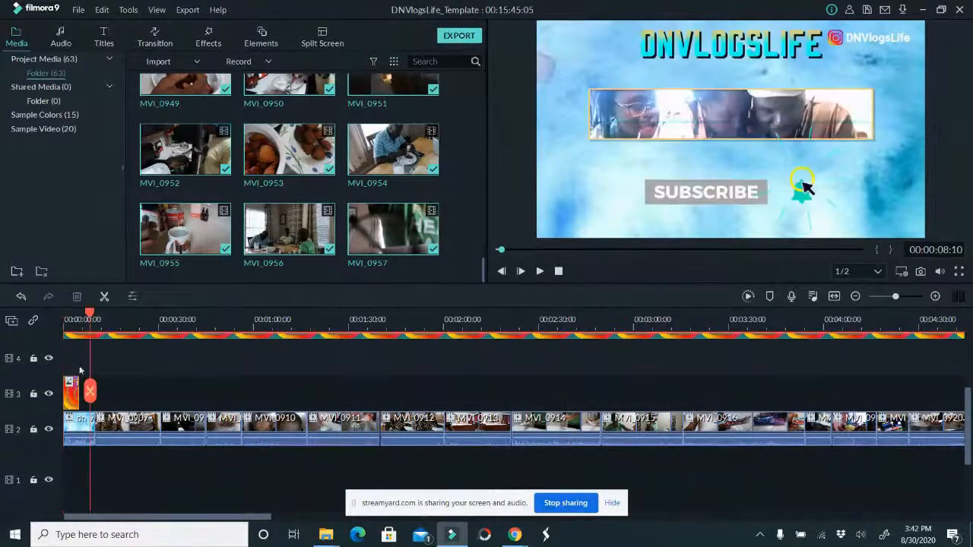
scroll(80, 388, up, 3)
click(74, 453)
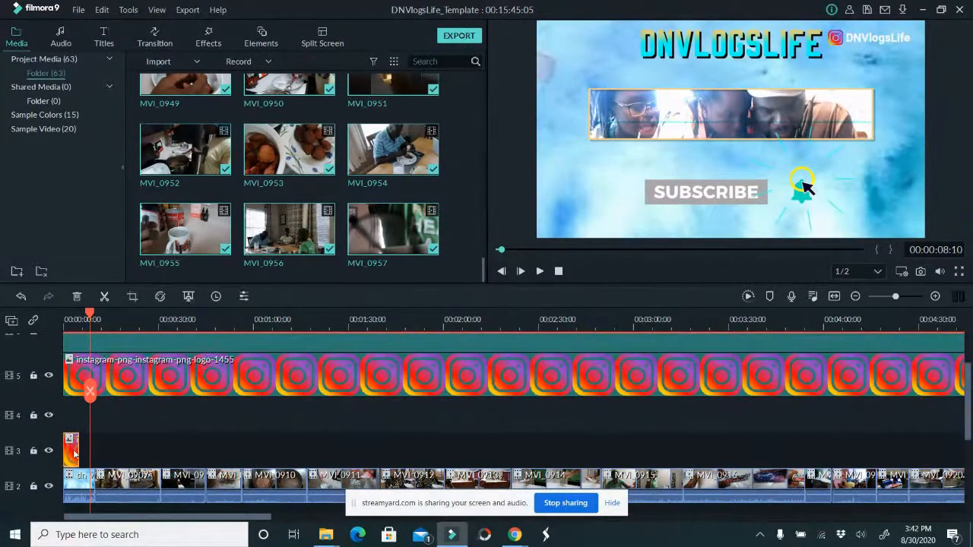
key(Delete)
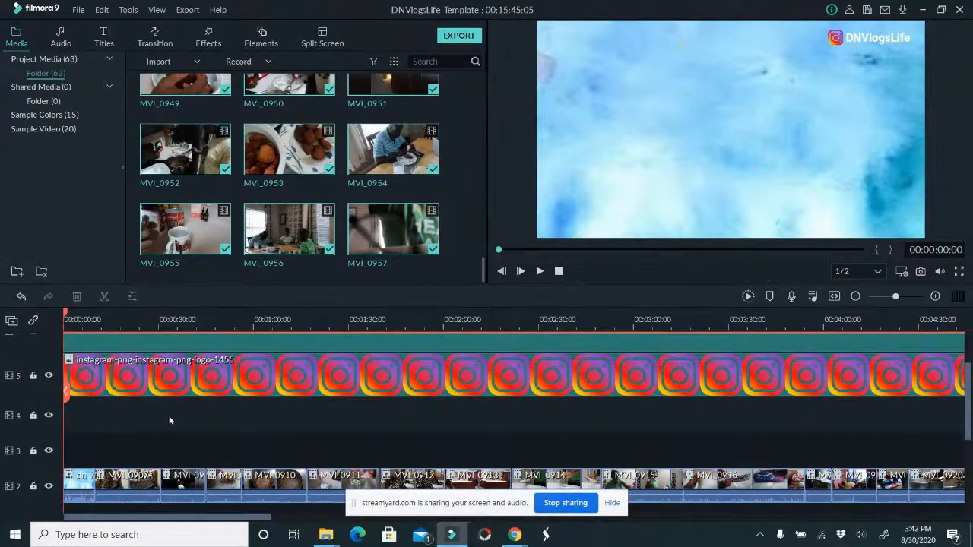
Delete the long Instagram logo image from track 5, keeping the Default Lowerthird title
scroll(169, 419, up, 2)
scroll(118, 386, up, 1)
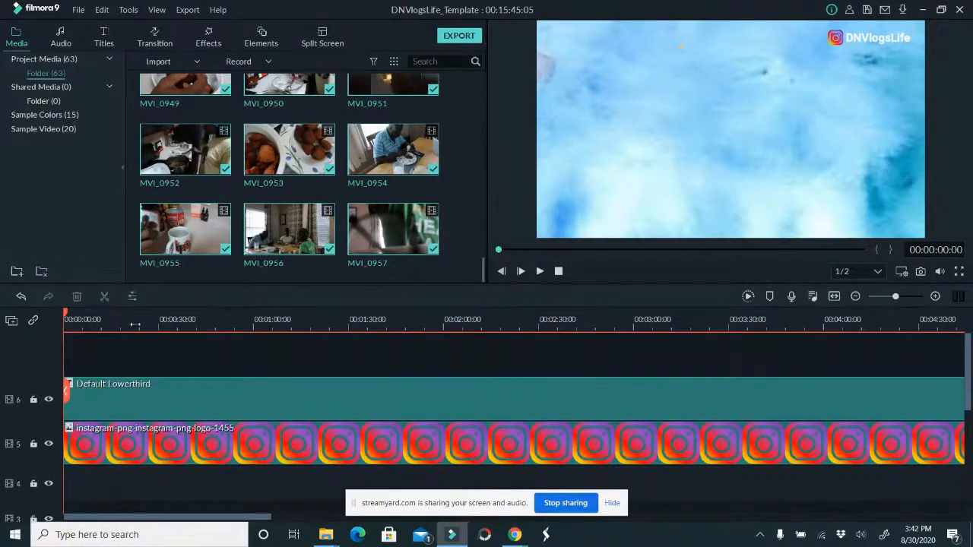
scroll(104, 424, down, 1)
click(244, 412)
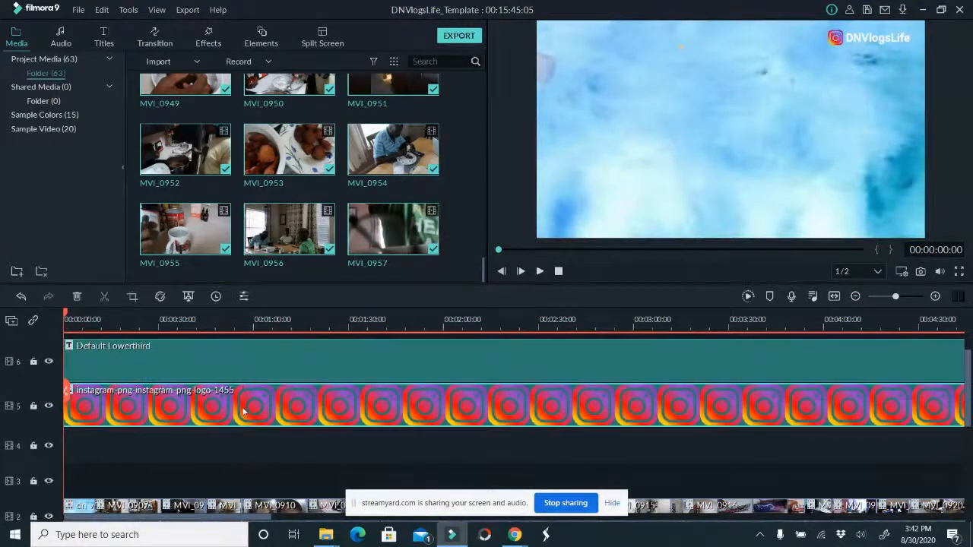
key(Delete)
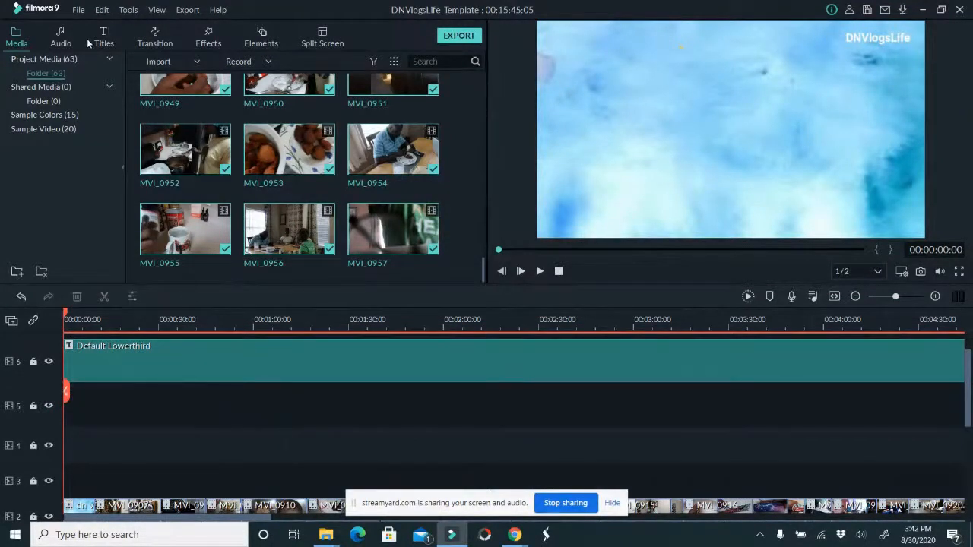
Import the instagram_sq2 image from the Pictures/social media folder into the project media
click(162, 61)
click(216, 76)
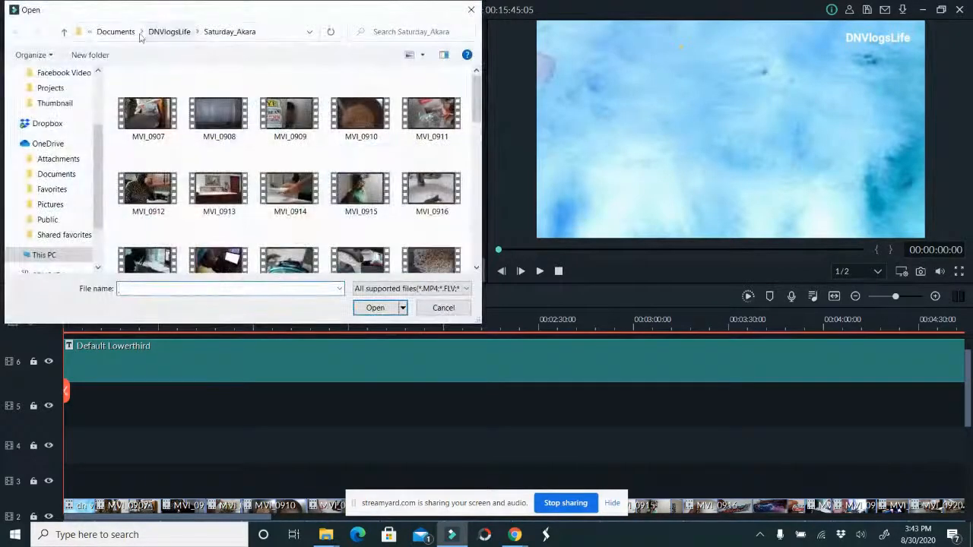
click(120, 32)
scroll(77, 139, up, 1)
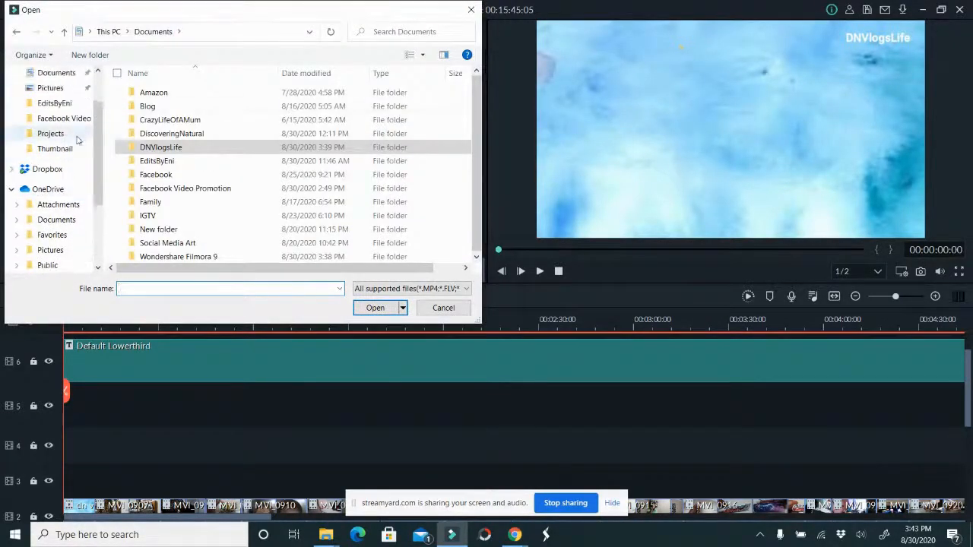
click(50, 102)
double_click(149, 179)
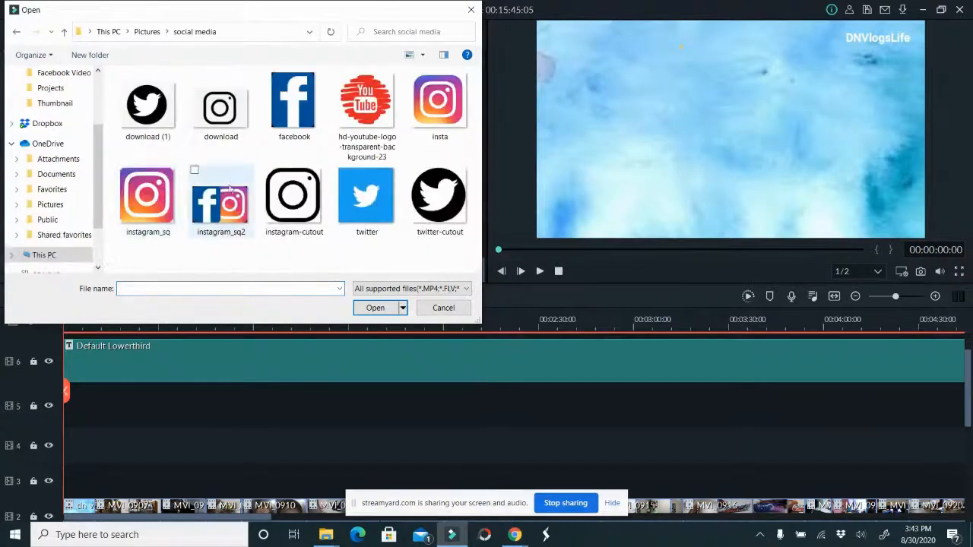
double_click(203, 218)
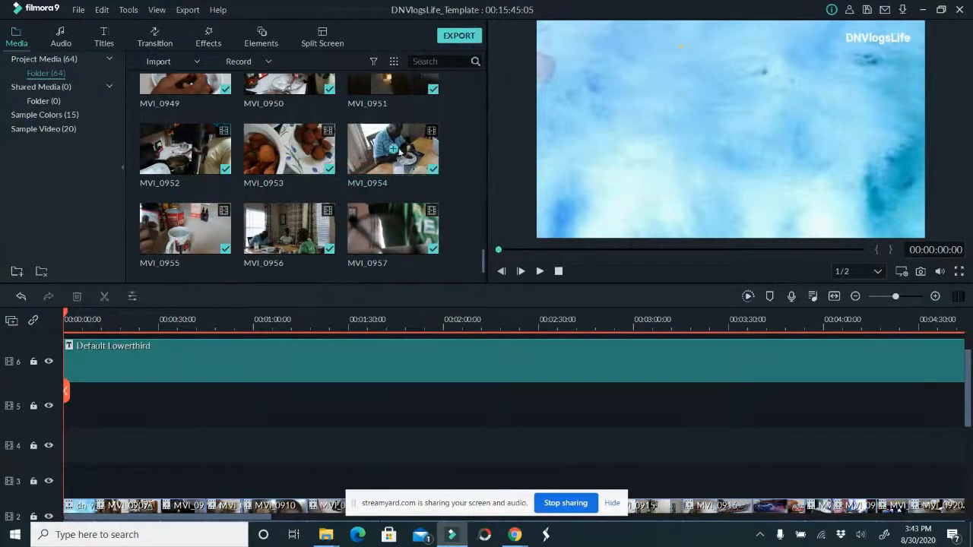
Place the instagram_sq2 image on track 5 just after the intro and move the Default Lowerthird title to start alongside it
drag(200, 248, 103, 402)
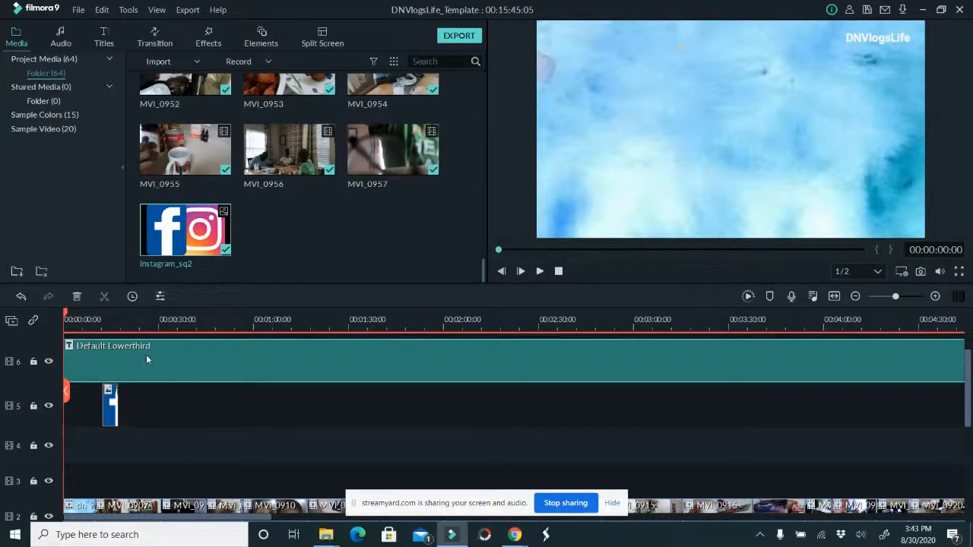
drag(189, 349, 183, 349)
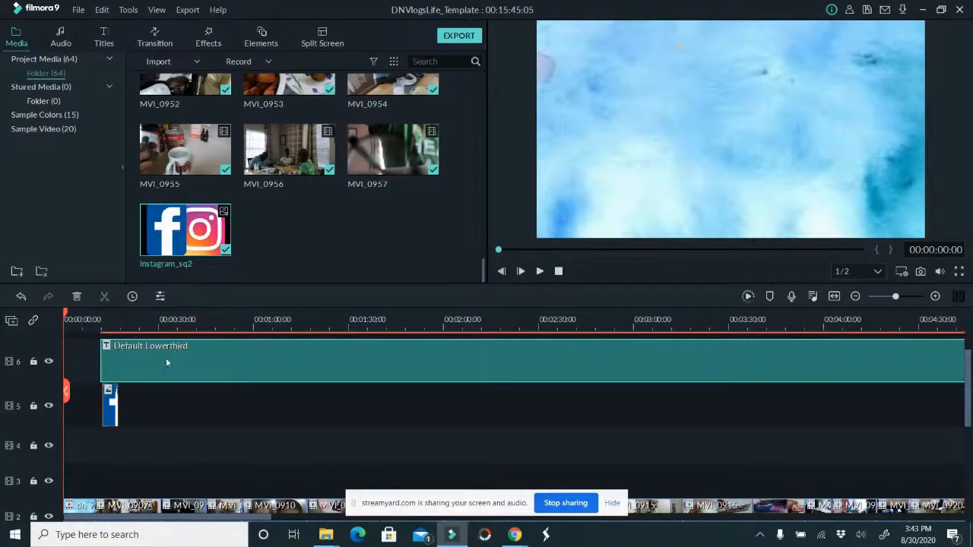
Shrink the instagram_sq2 logo to a small icon directly beside the DNVlogsLife text in the upper corner of the video frame
click(109, 401)
double_click(108, 401)
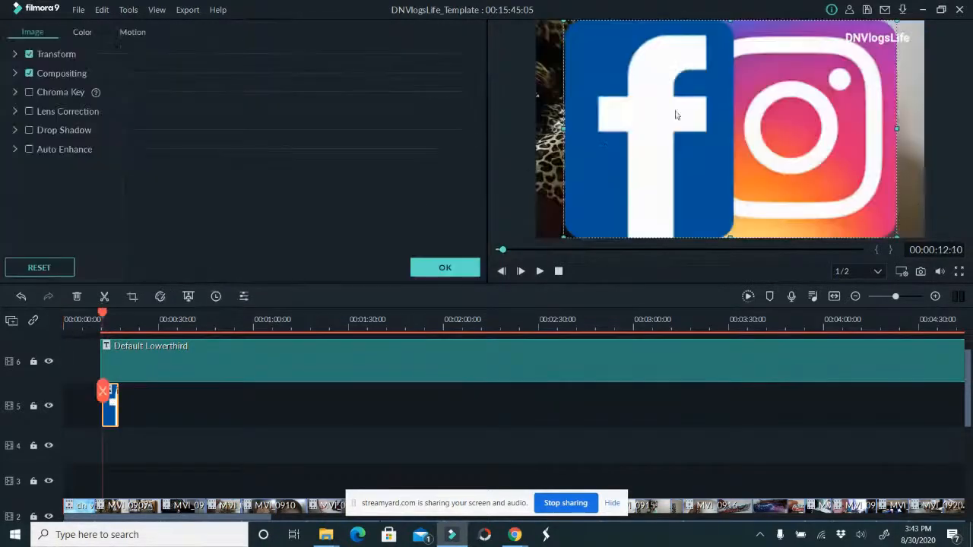
drag(563, 239, 836, 36)
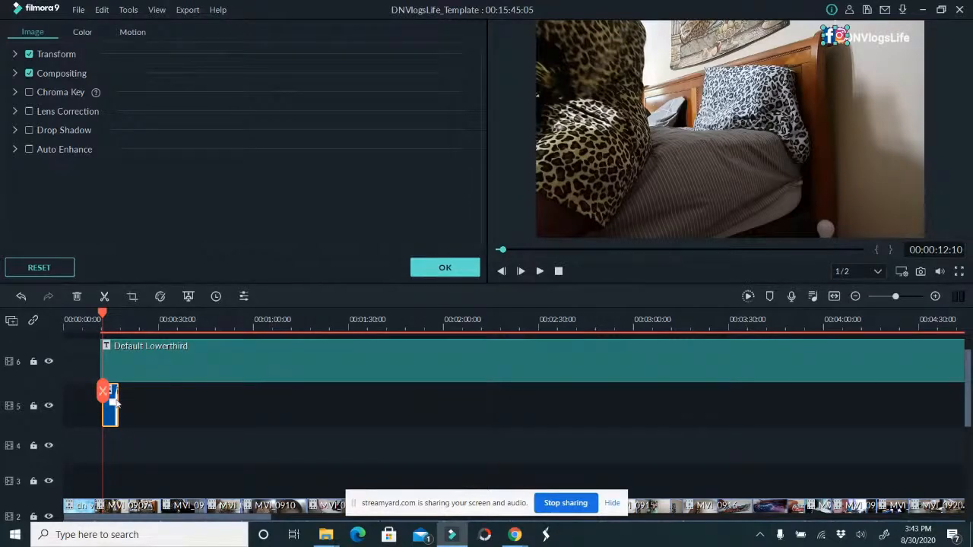
Extend the logo image to about 00:01:19 and split the Default Lowerthird title at 00:01:20:05, deleting its remainder
drag(116, 400, 314, 401)
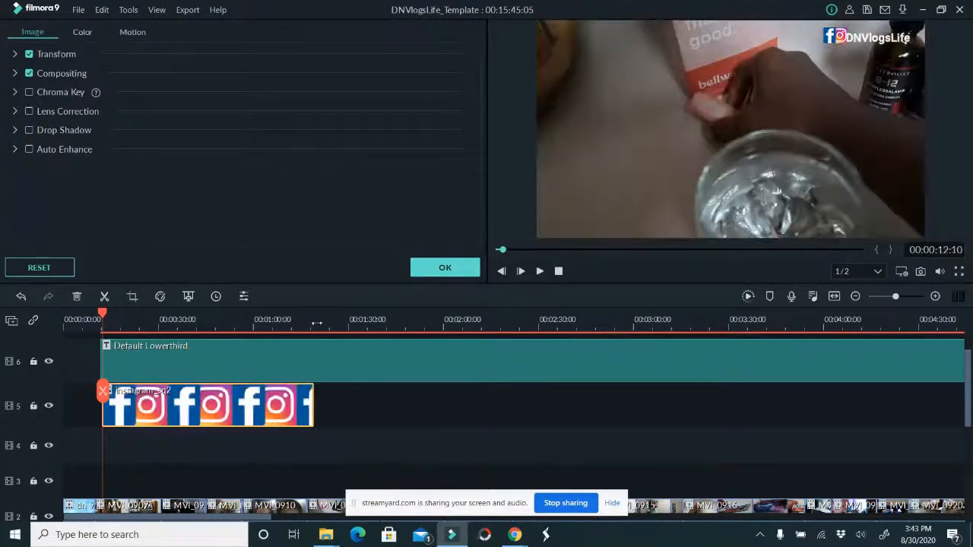
double_click(332, 361)
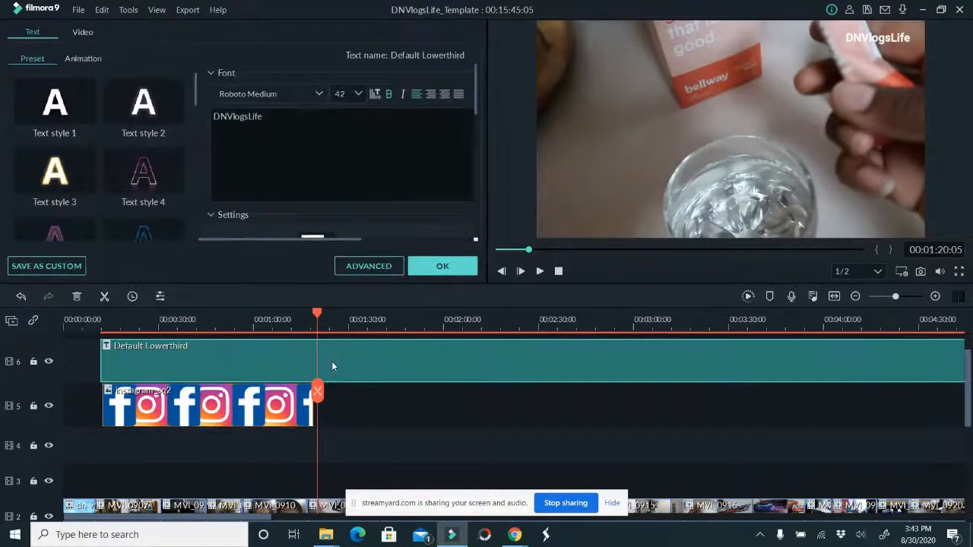
click(442, 266)
click(105, 297)
key(Delete)
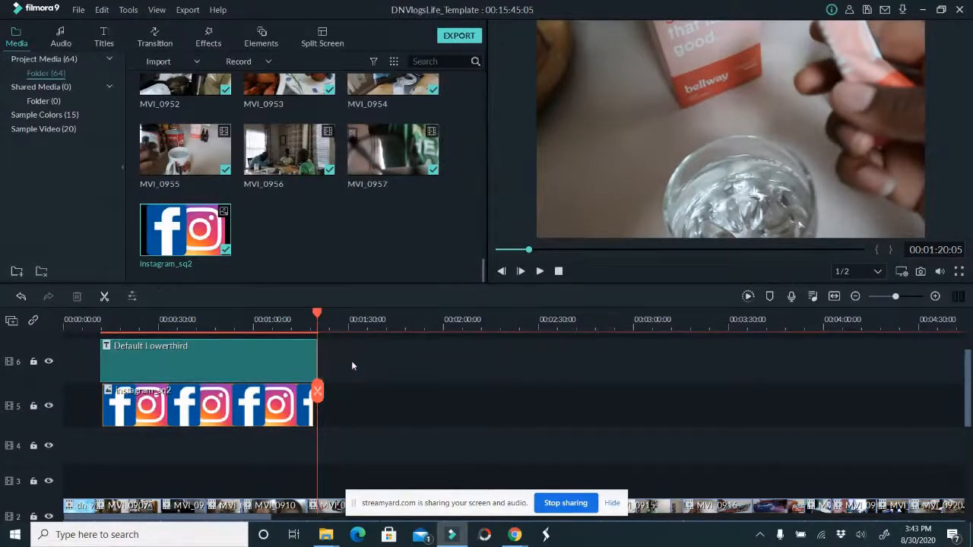
Save the project under the new name Saturday_Vlog in the Projects folder
click(80, 12)
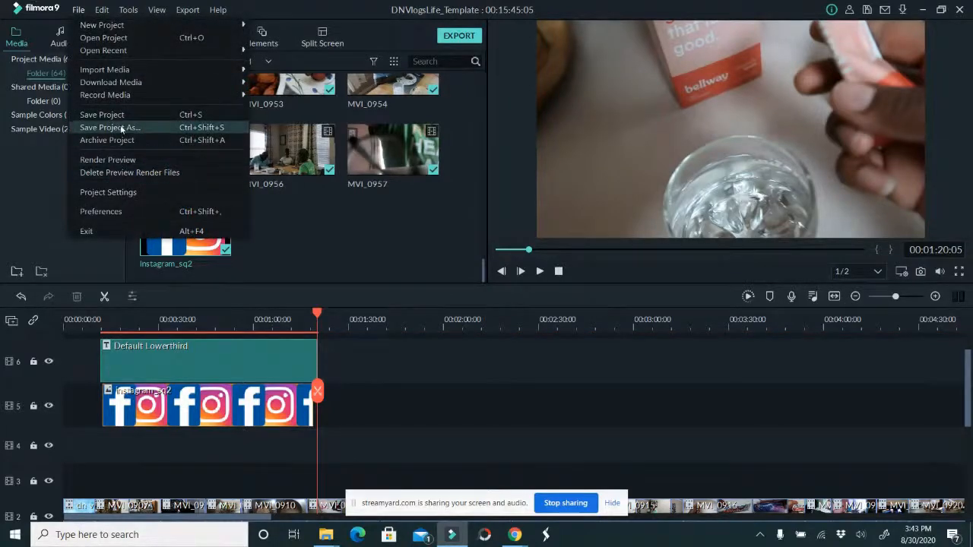
click(121, 129)
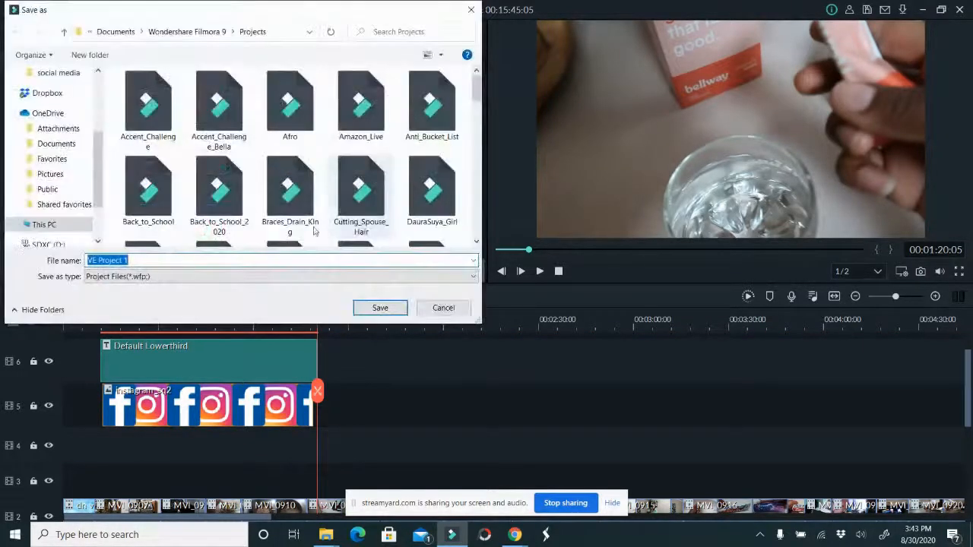
text(Saturday_Vlog)
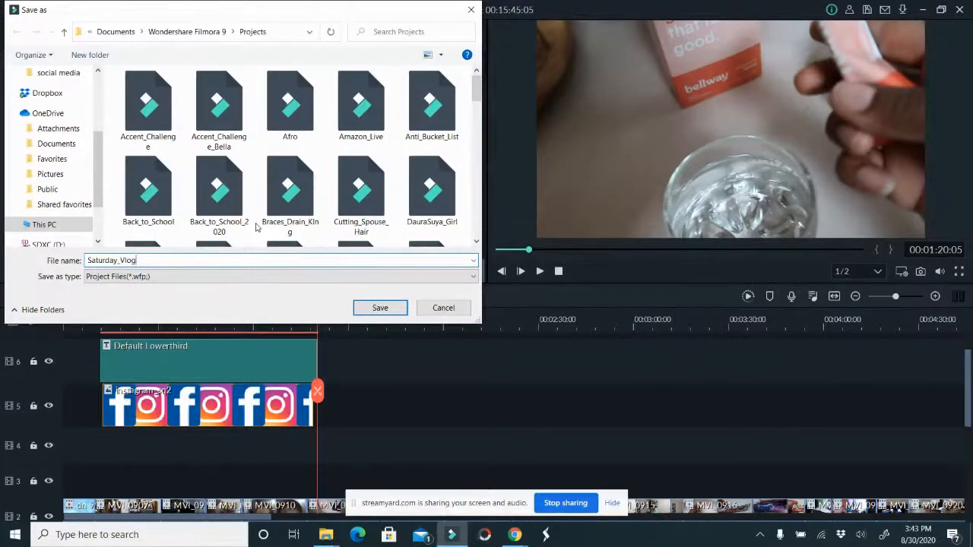
key(Return)
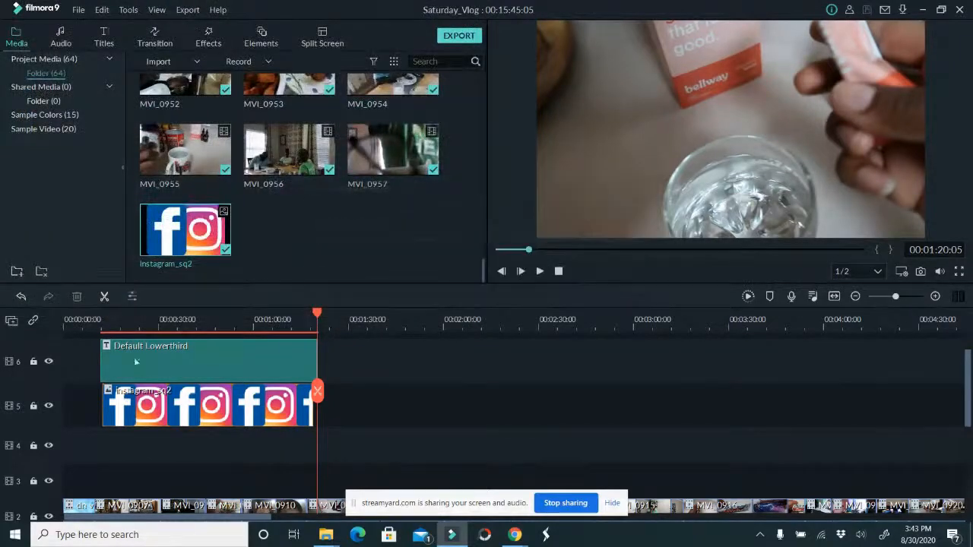
Scrub through MVI_0907 on track 2 and trim off its beginning up to about 00:00:18
click(99, 325)
scroll(100, 392, down, 3)
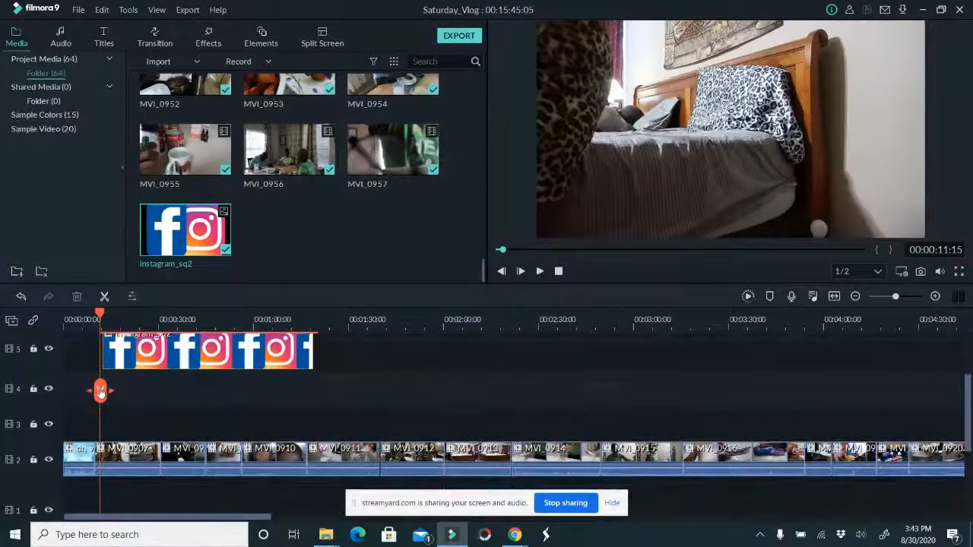
mouse_move(101, 391)
mouse_down()
mouse_move(90, 389)
mouse_move(103, 389)
mouse_up()
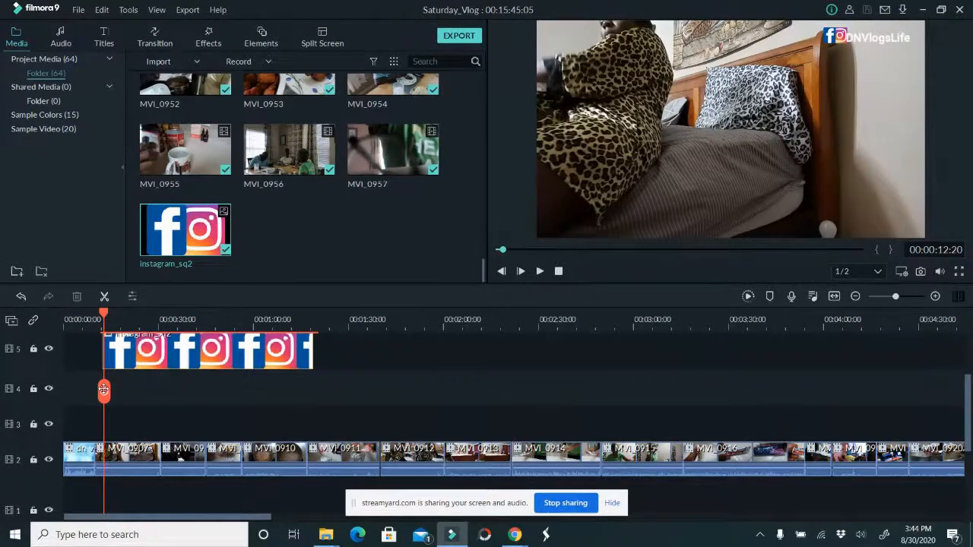
drag(103, 389, 116, 392)
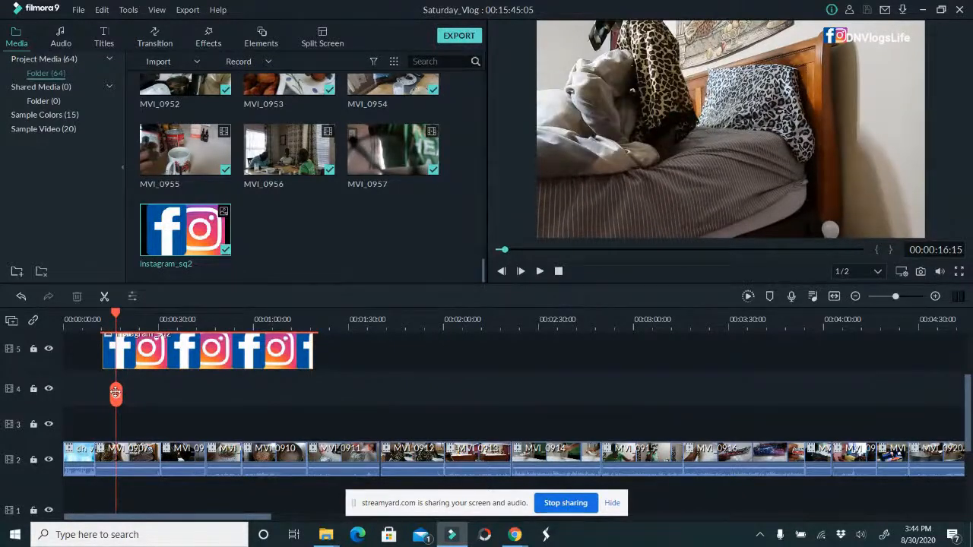
drag(115, 392, 138, 408)
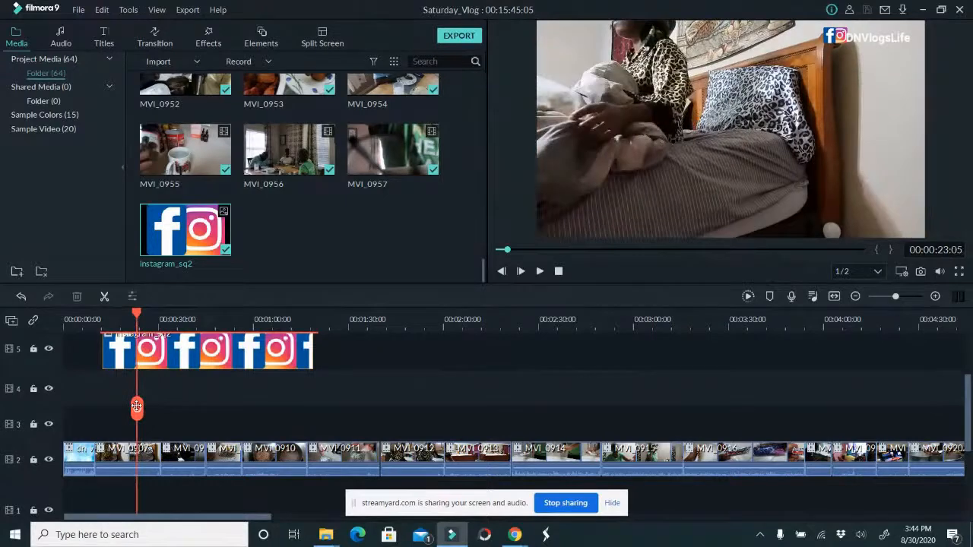
drag(139, 407, 133, 407)
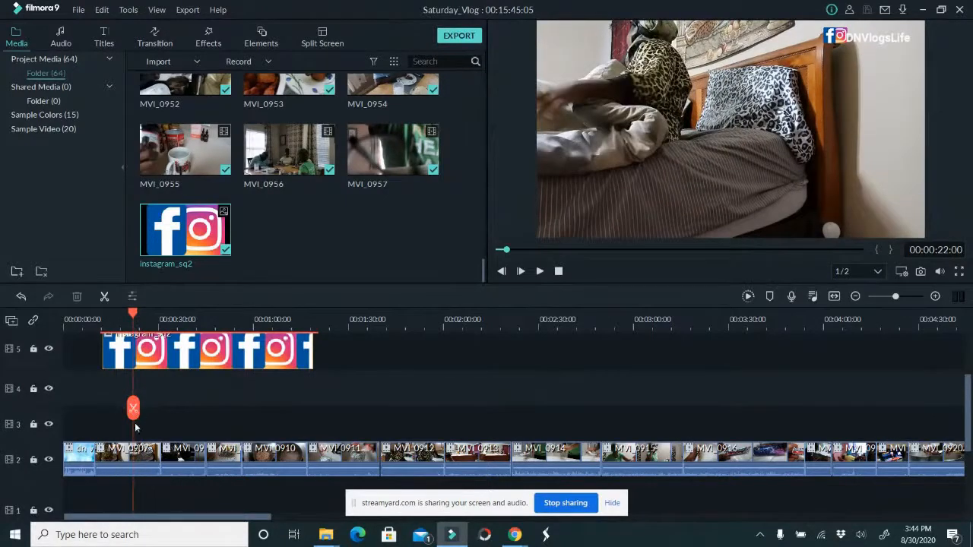
click(118, 453)
drag(133, 411, 118, 407)
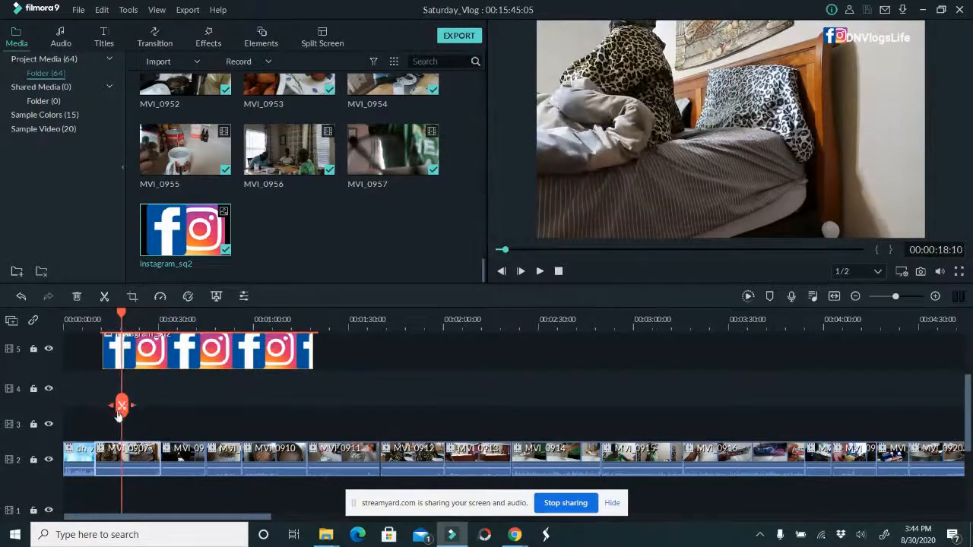
drag(96, 453, 119, 454)
Realign the Default Lowerthird title and instagram_sq2 logo to start just after the intro, checking the frame at 00:00:10:05
drag(143, 395, 189, 334)
drag(143, 418, 166, 401)
scroll(160, 418, down, 3)
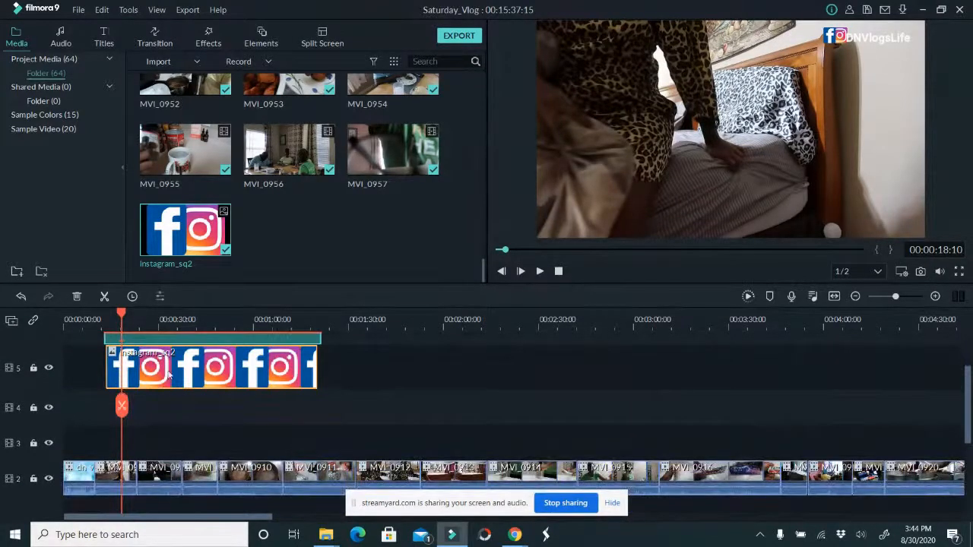
drag(167, 375, 162, 369)
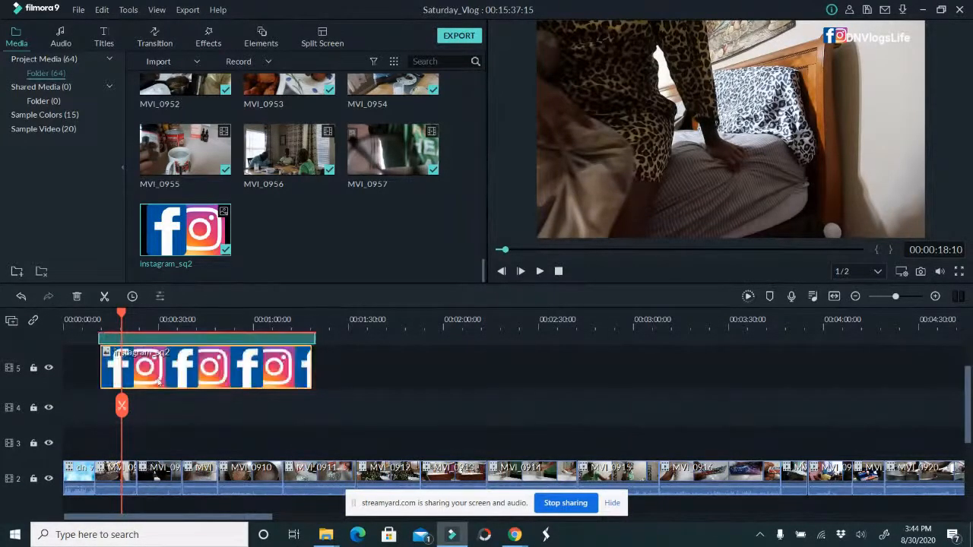
click(114, 365)
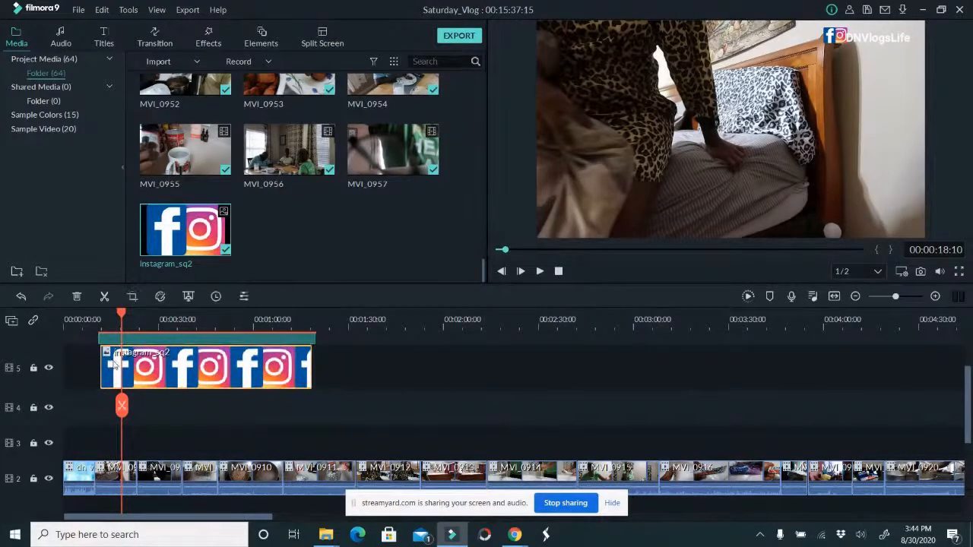
drag(114, 365, 110, 361)
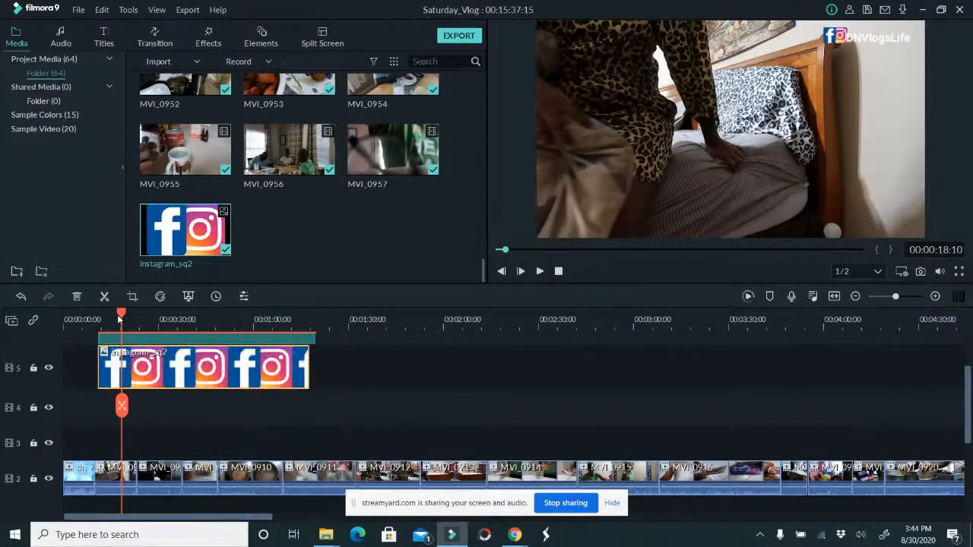
click(96, 323)
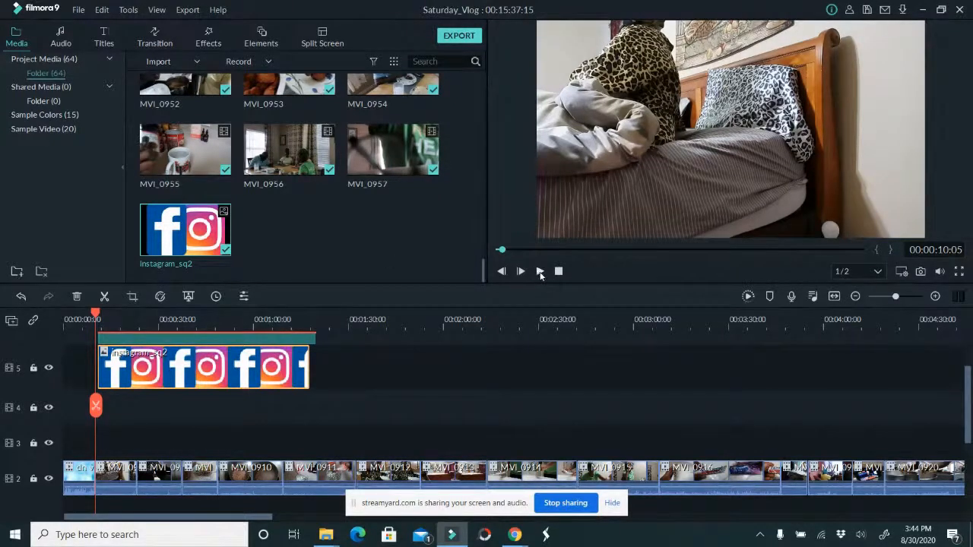
Try moving the intro clip to track 3 with track 2 locked, and undo the move
click(68, 473)
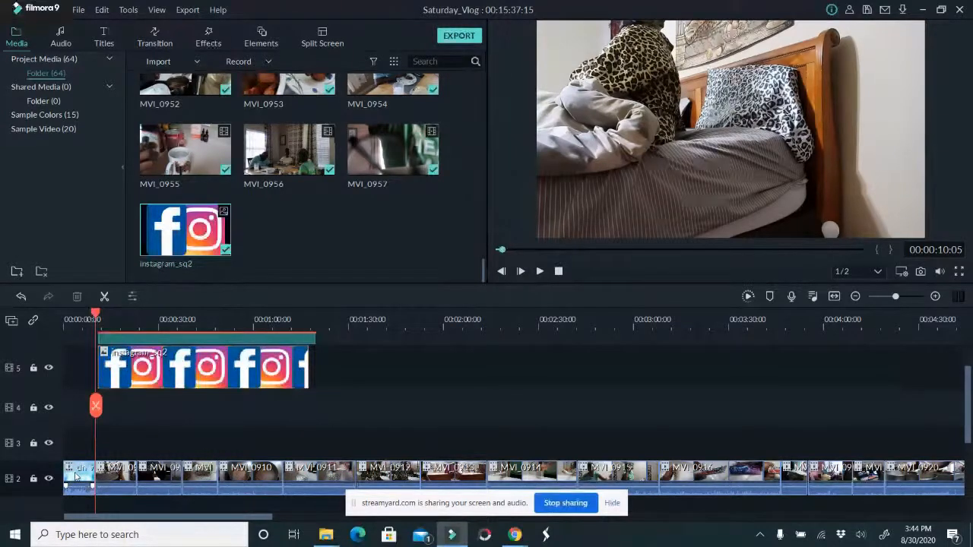
drag(75, 476, 75, 441)
click(34, 479)
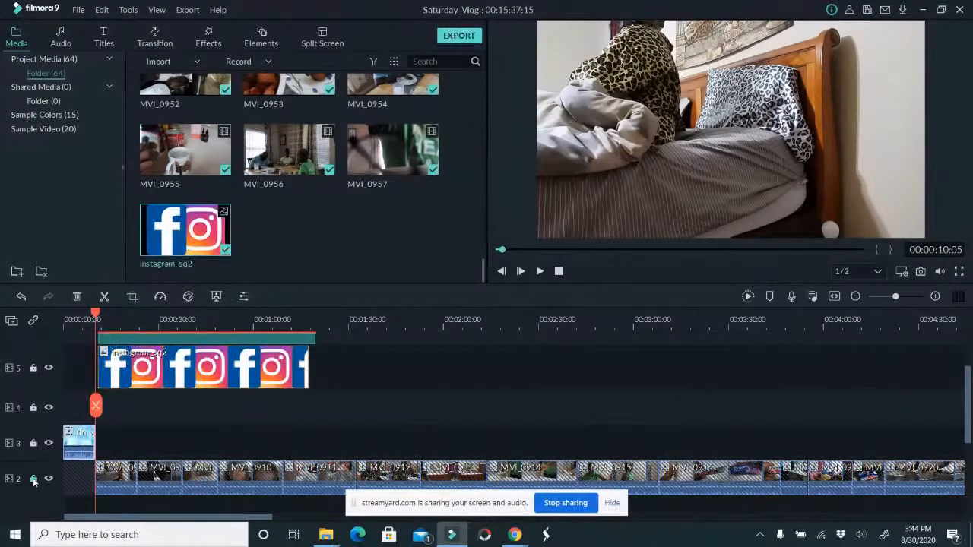
scroll(78, 481, down, 2)
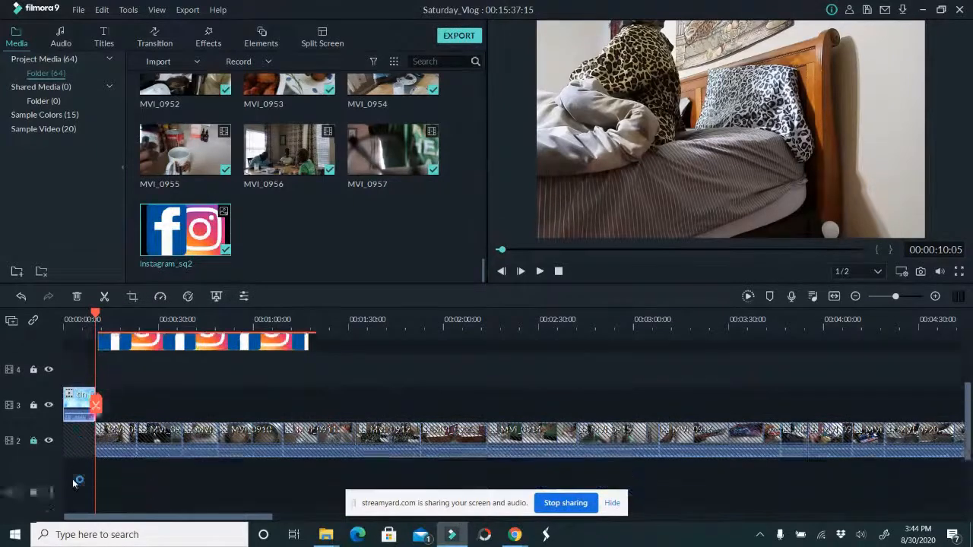
click(173, 398)
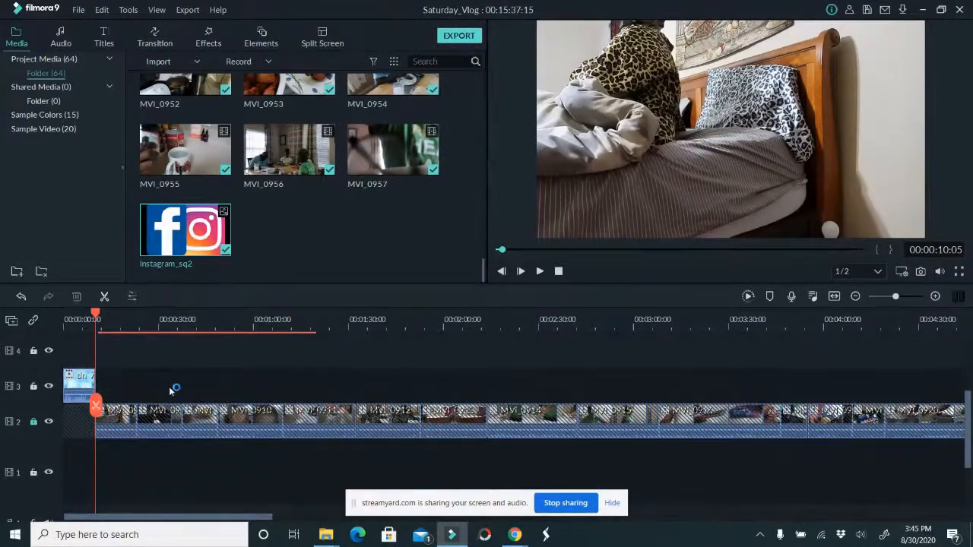
click(33, 421)
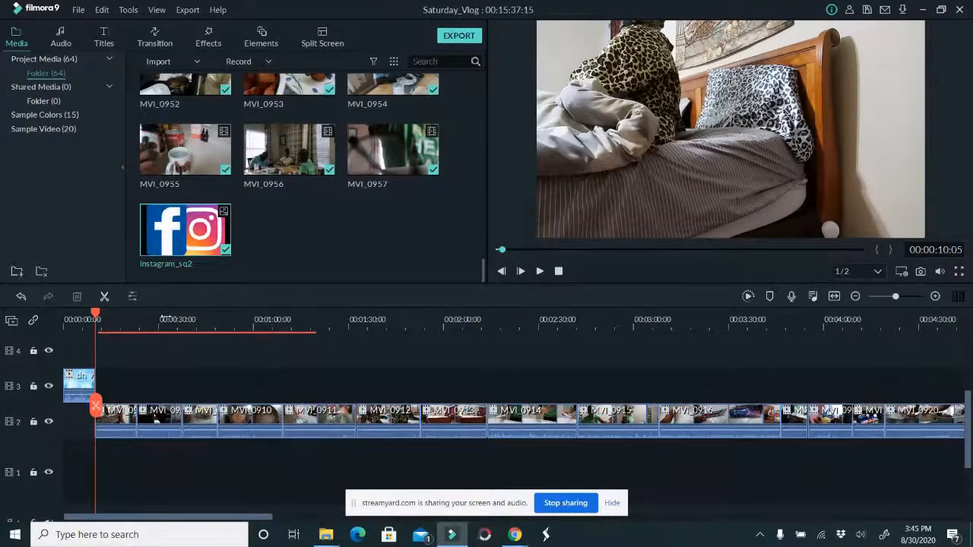
drag(171, 317, 128, 324)
key(ctrl+z)
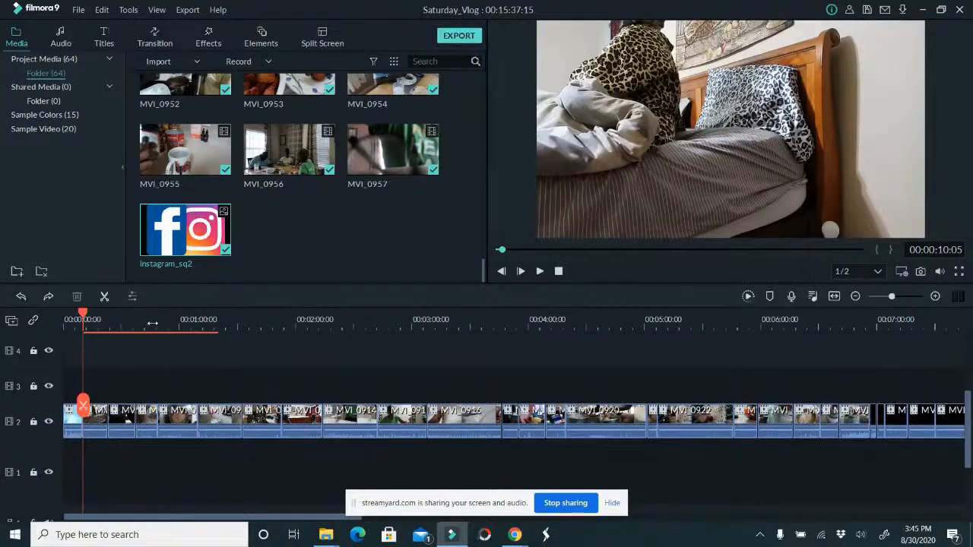
Select all the vlog clips on track 2 between the intro and the outro and mute their audio
drag(155, 324, 85, 332)
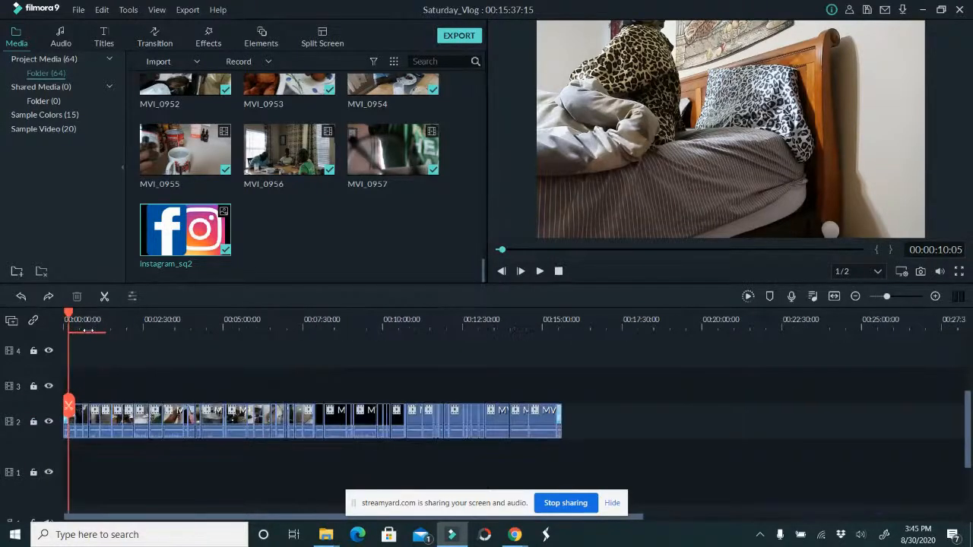
drag(543, 455, 69, 403)
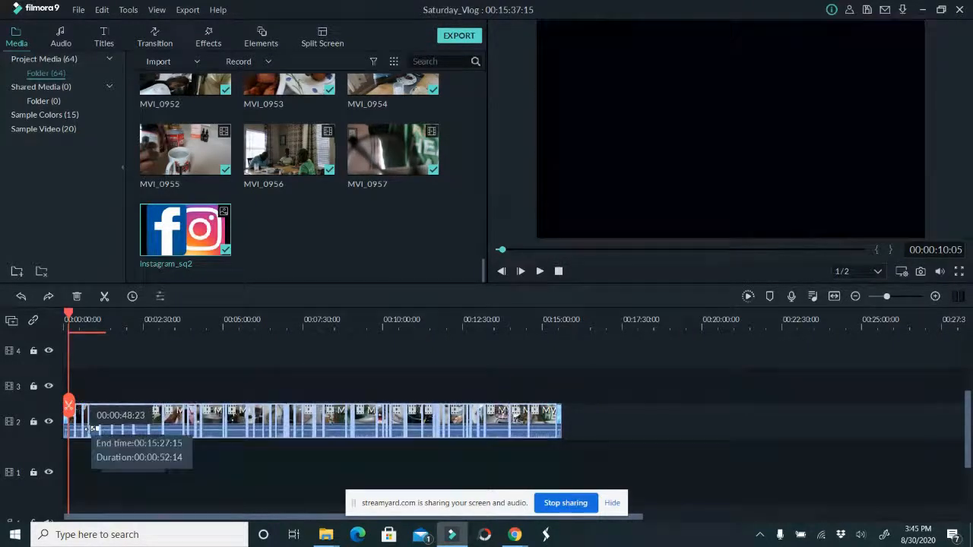
right_click(90, 428)
click(132, 299)
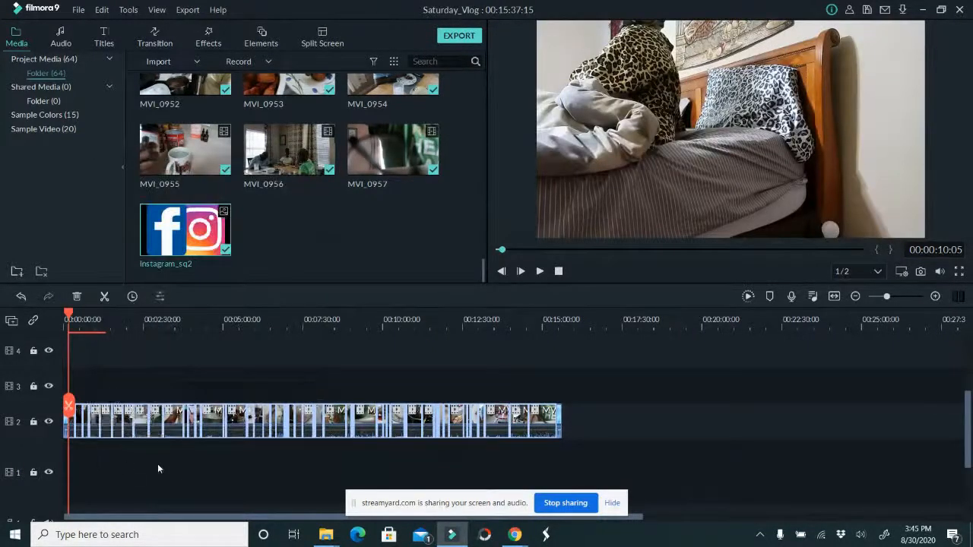
Inspect the end of the timeline at 00:15:26:00 and return the playhead to 00:00:12:05
drag(298, 327, 334, 322)
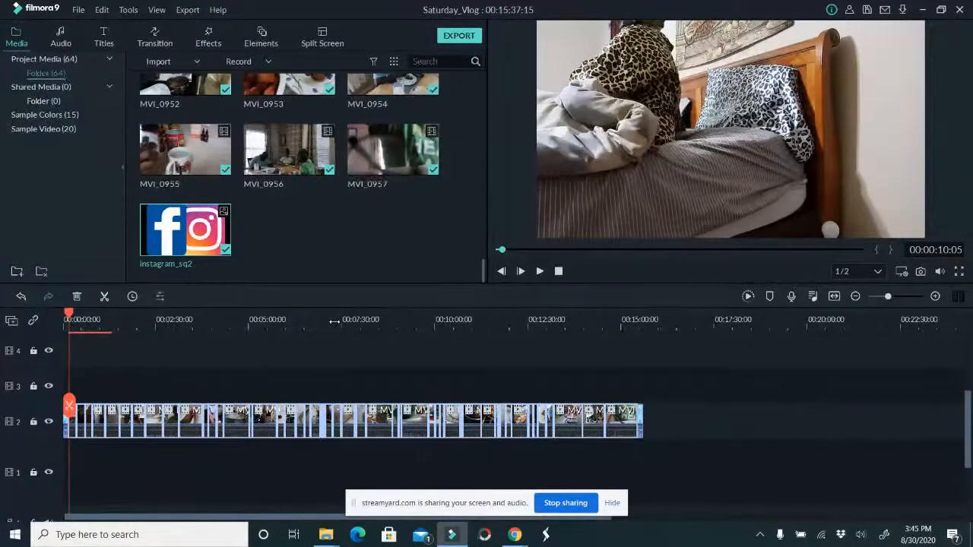
drag(335, 321, 359, 321)
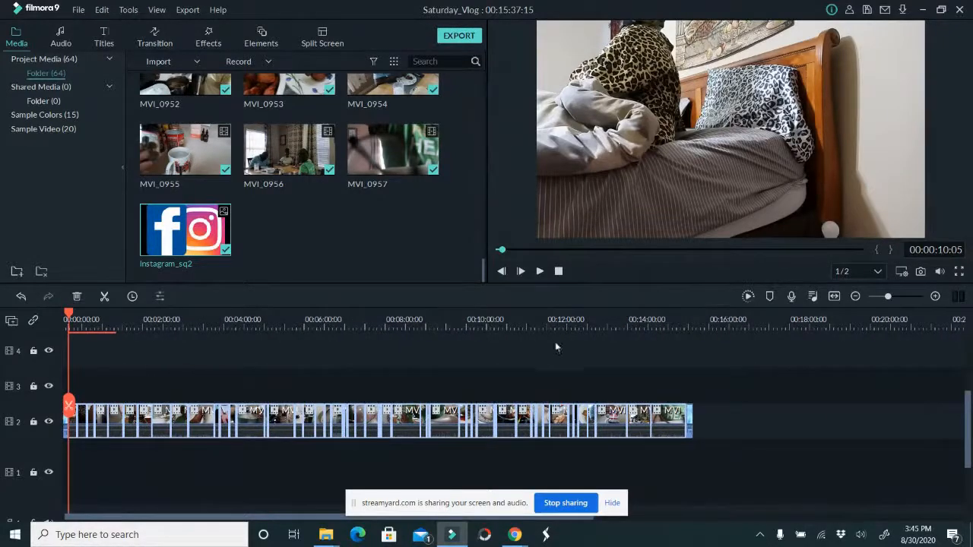
click(684, 315)
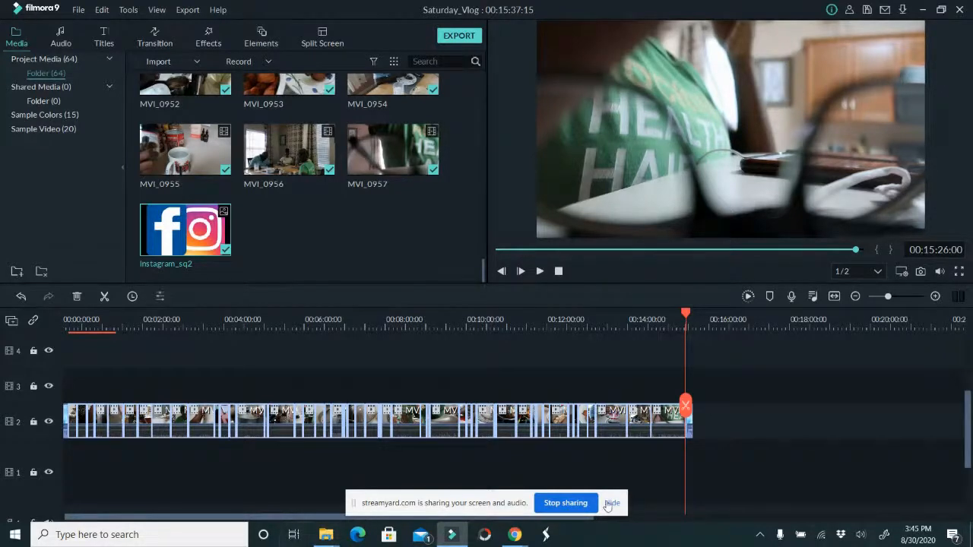
drag(686, 405, 71, 388)
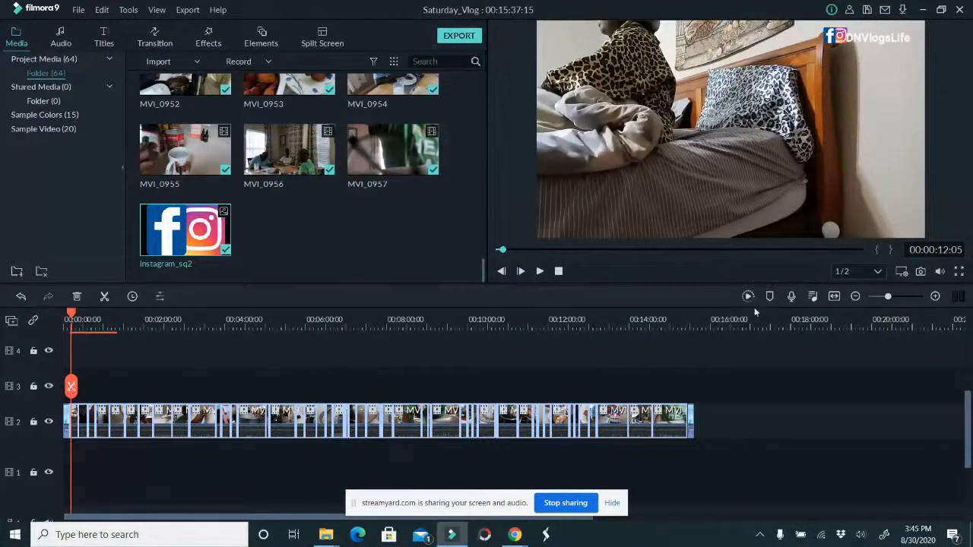
Play through the first vlog clip, MVI_0907, and trim its end to 00:00:19:05
drag(585, 318, 943, 320)
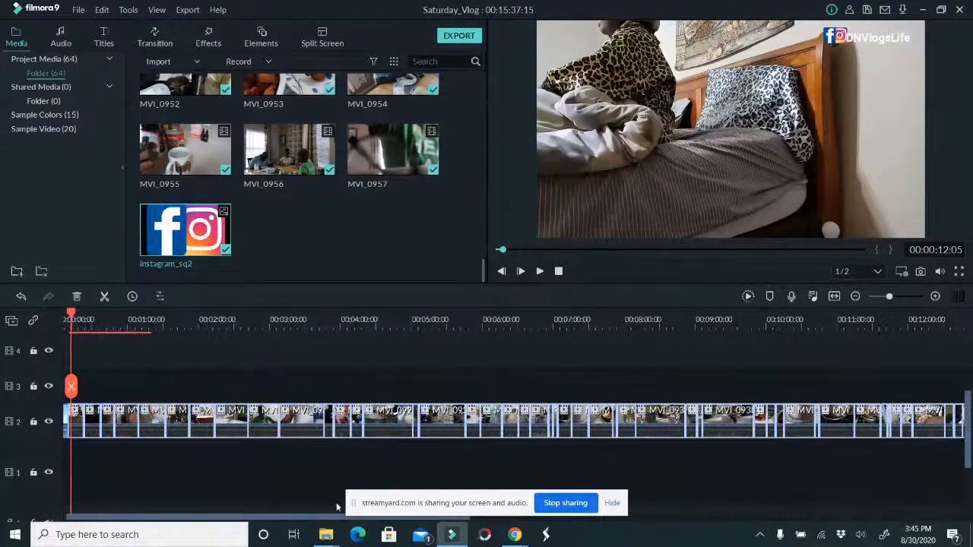
click(73, 387)
drag(73, 388, 76, 391)
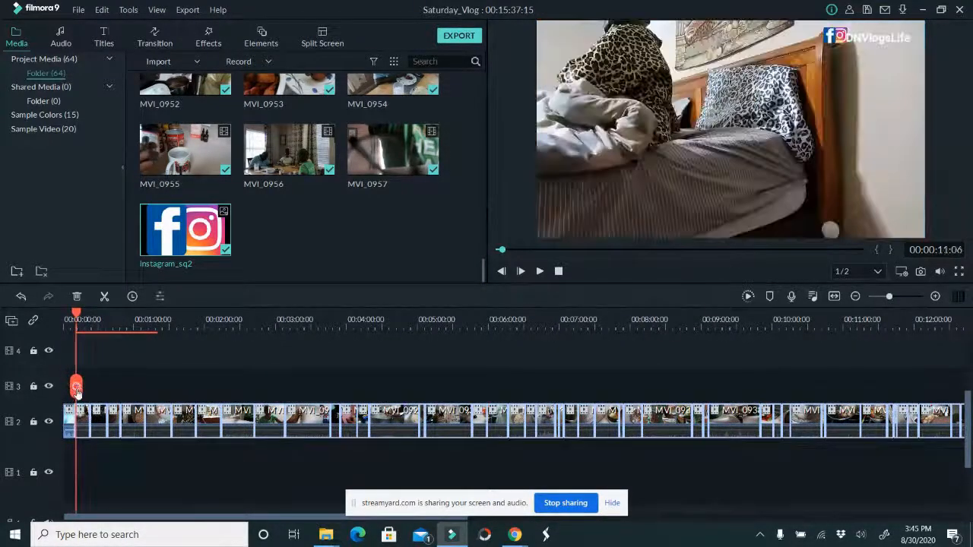
click(539, 272)
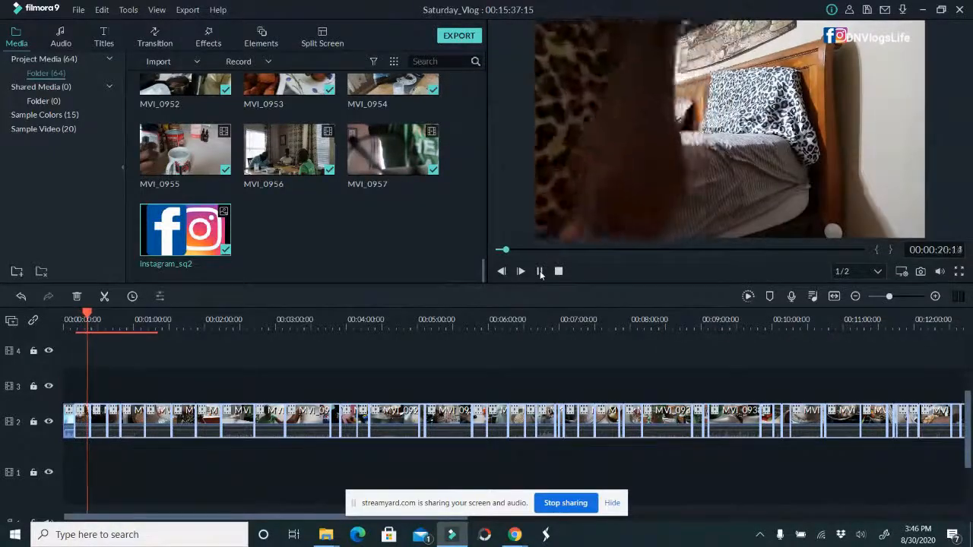
click(539, 272)
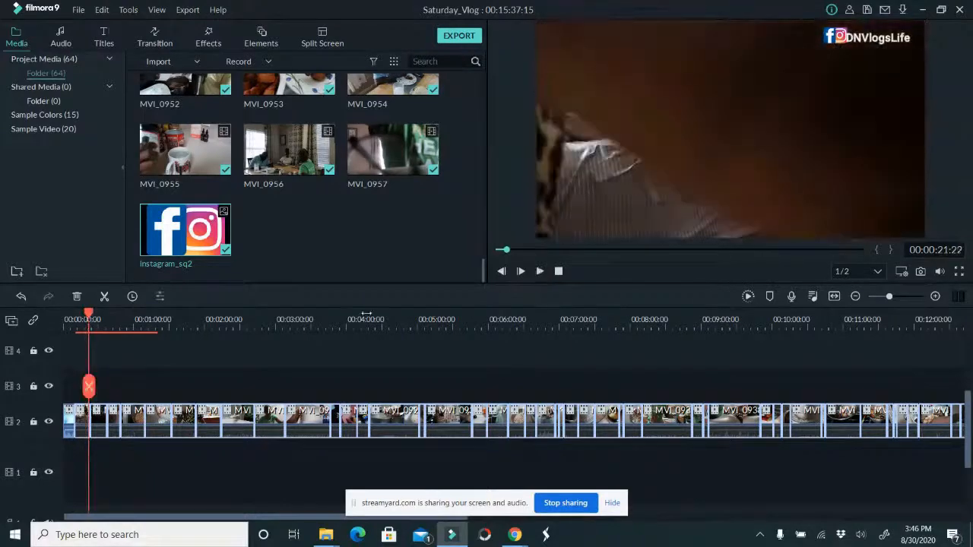
drag(88, 388, 87, 386)
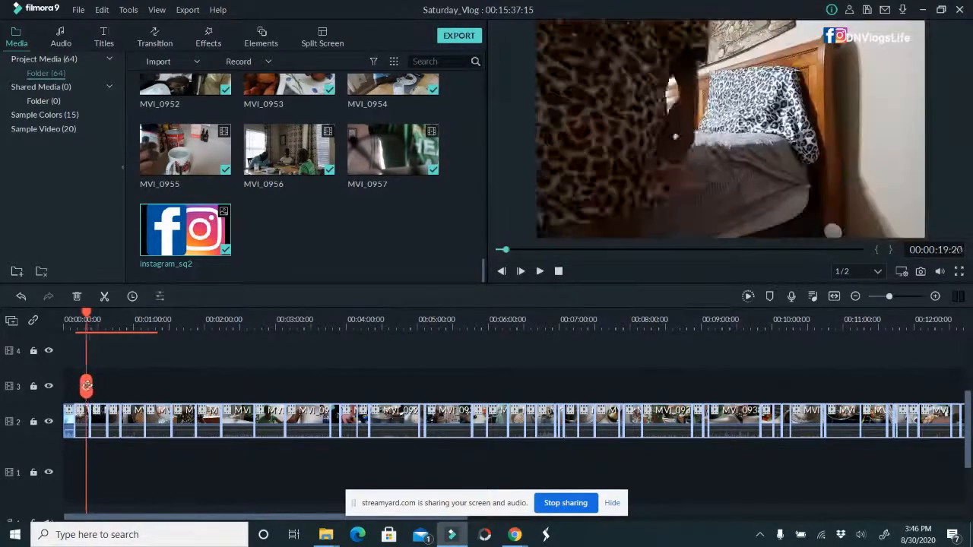
drag(88, 386, 84, 384)
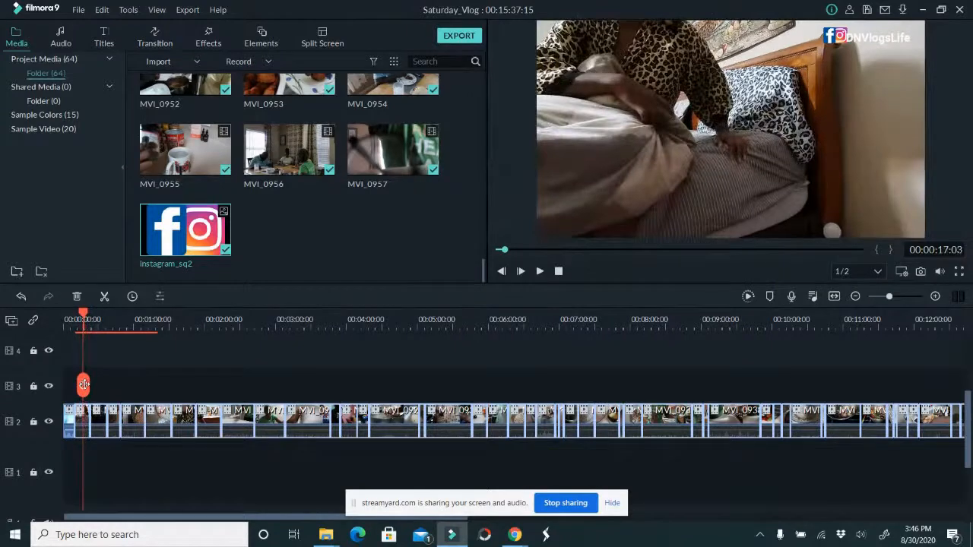
click(541, 272)
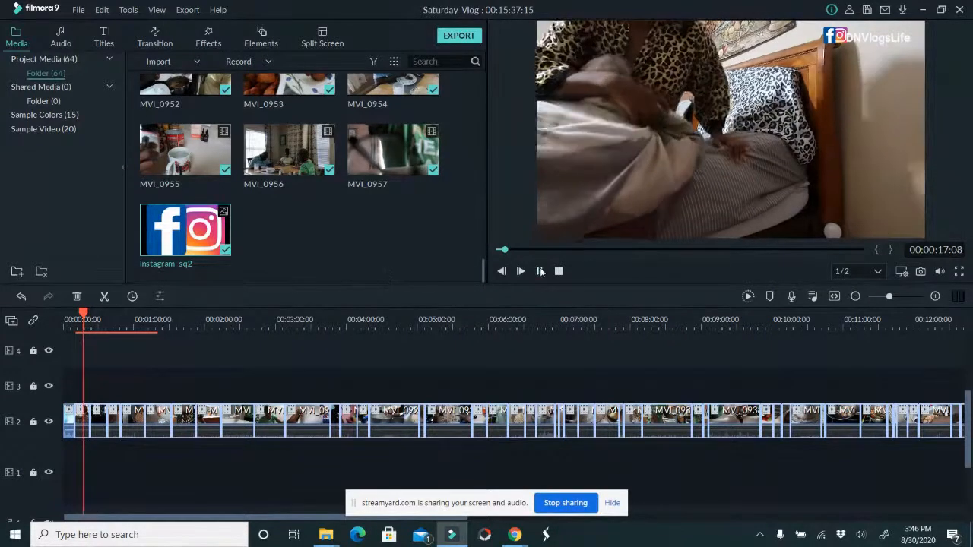
click(541, 271)
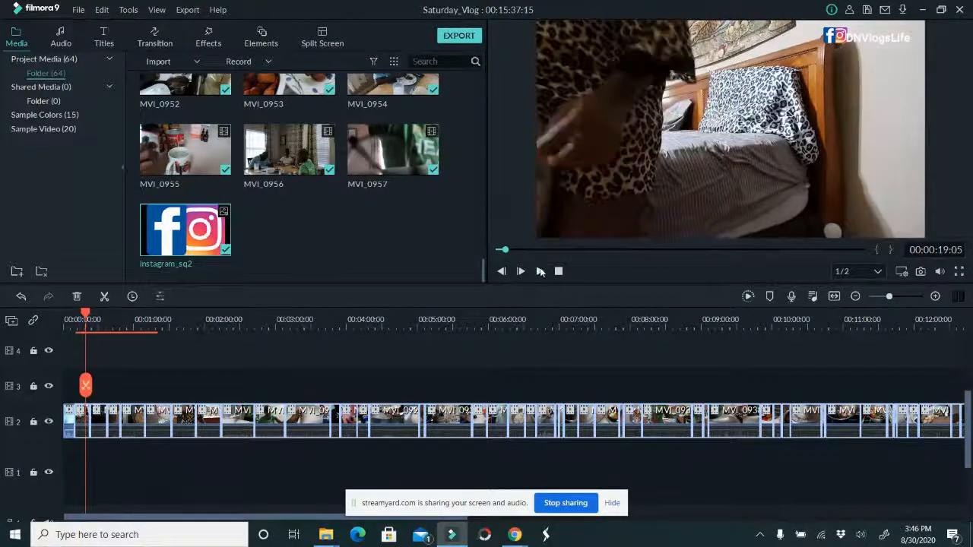
drag(128, 325, 427, 325)
click(87, 427)
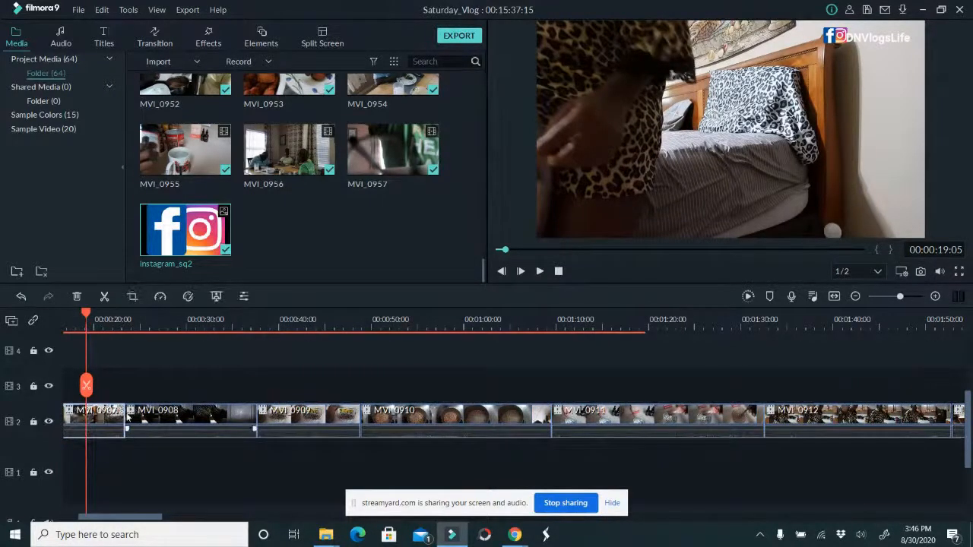
drag(125, 427, 88, 428)
Split MVI_0908 at 00:00:22:09 and delete the part before the cut
drag(86, 385, 91, 386)
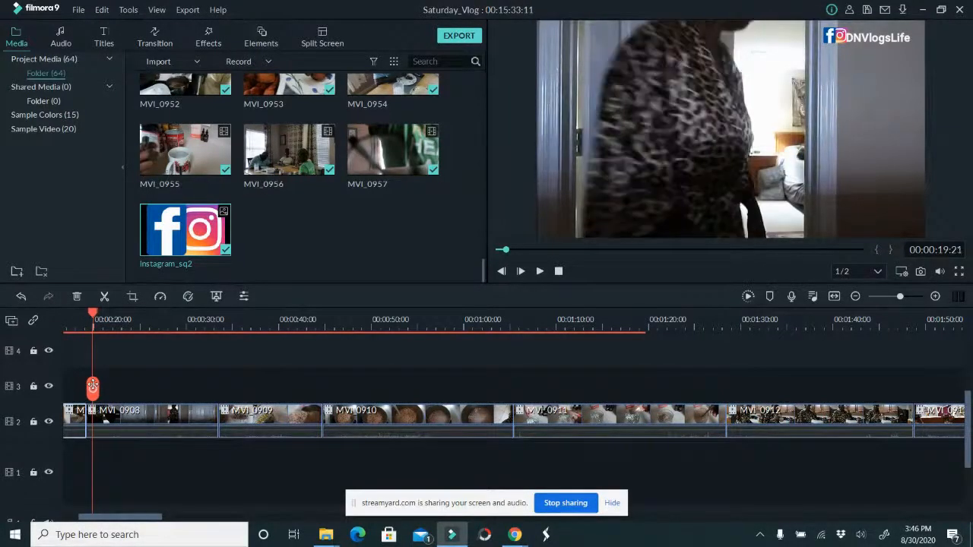
drag(92, 387, 116, 396)
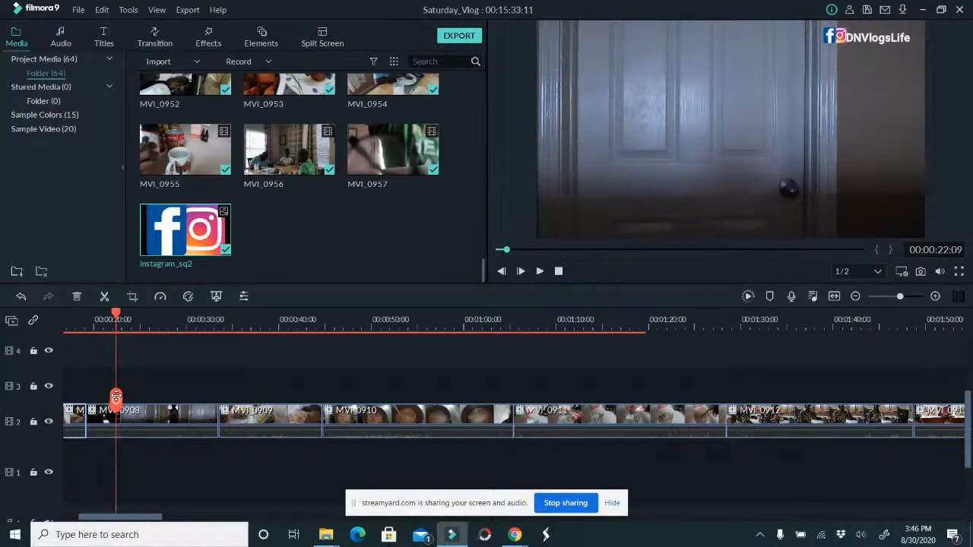
click(118, 423)
click(116, 400)
click(96, 421)
key(Delete)
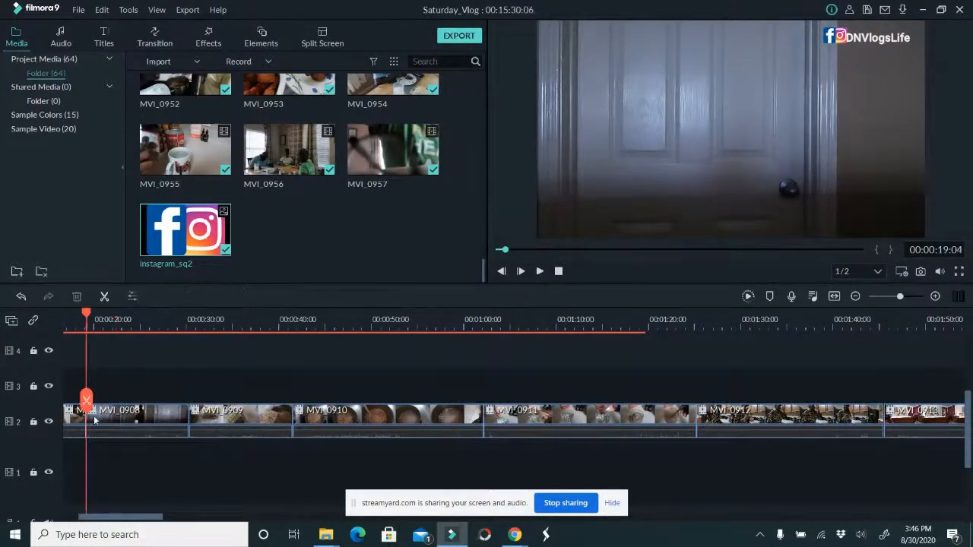
Add a Dissolve transition between MVI_0907 and MVI_0908 and play it back from 00:00:16:19
drag(86, 399, 62, 399)
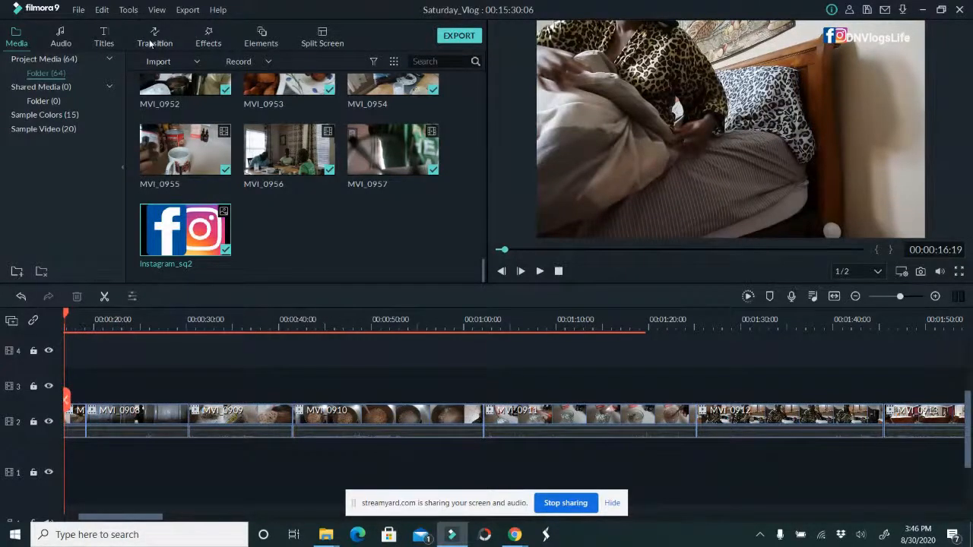
drag(272, 122, 231, 201)
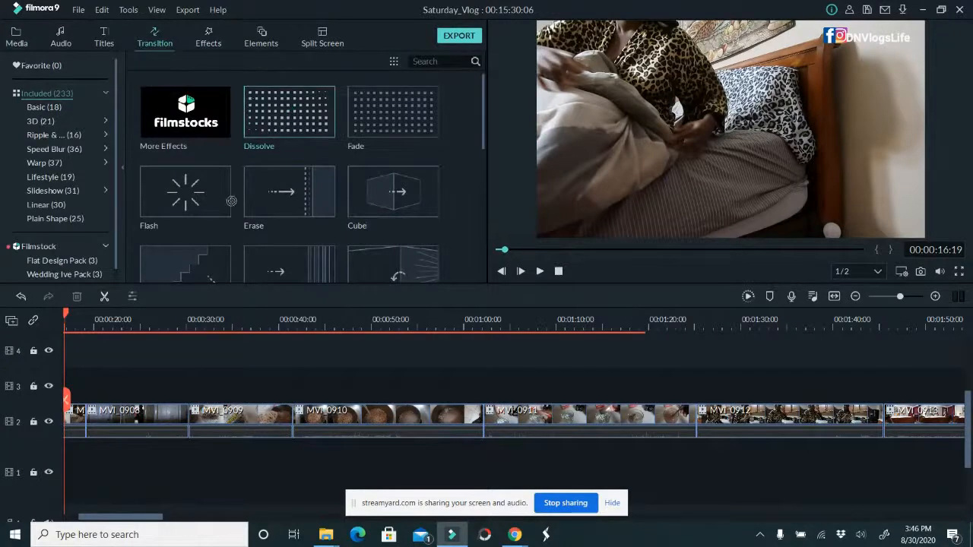
drag(129, 377, 80, 418)
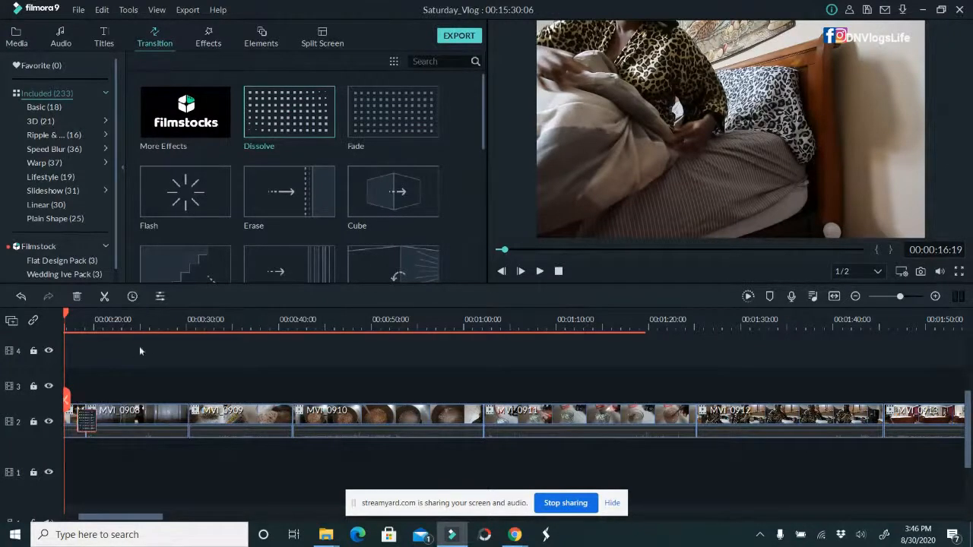
click(540, 271)
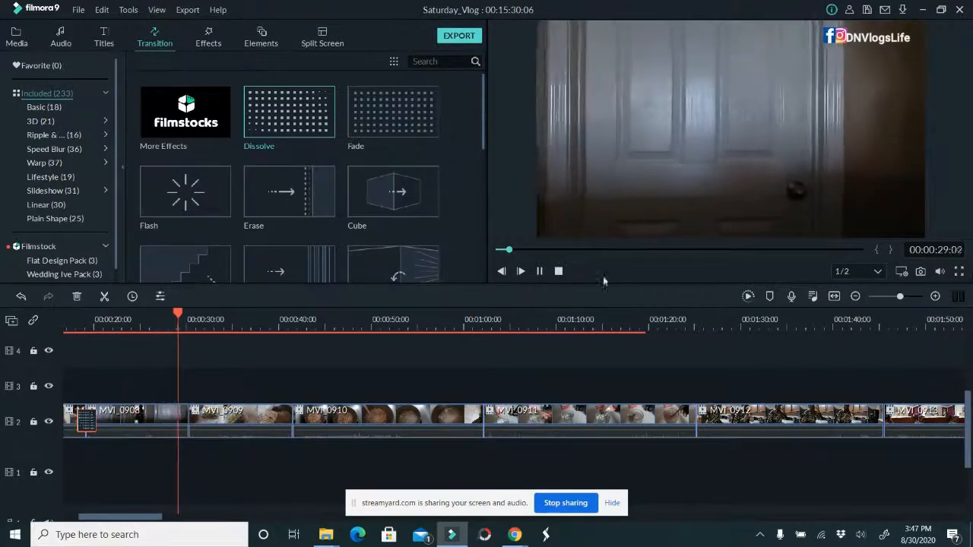
click(540, 272)
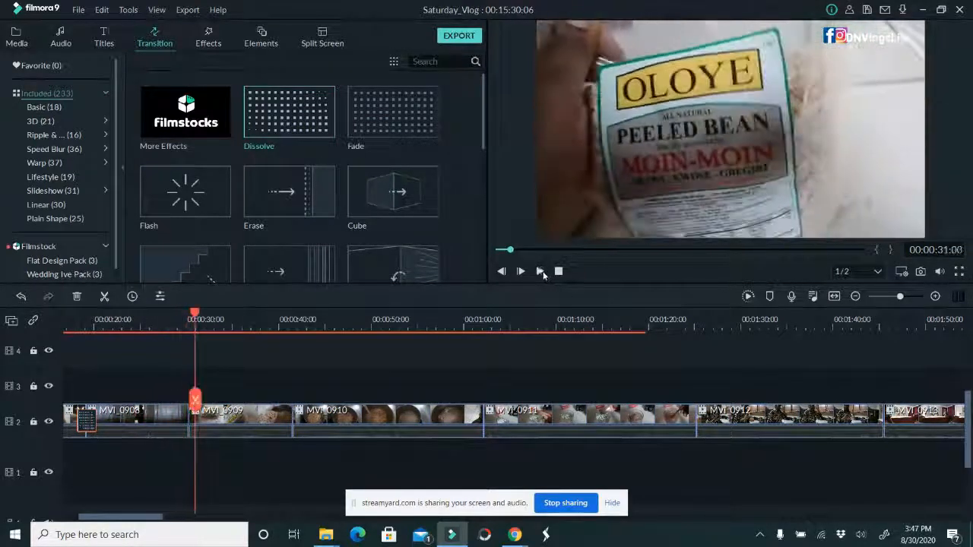
Trim the end of MVI_0908 to 00:00:26:15, playing the clip's last seconds to find the cut point
click(177, 423)
drag(190, 414, 169, 414)
click(159, 327)
drag(160, 328, 141, 327)
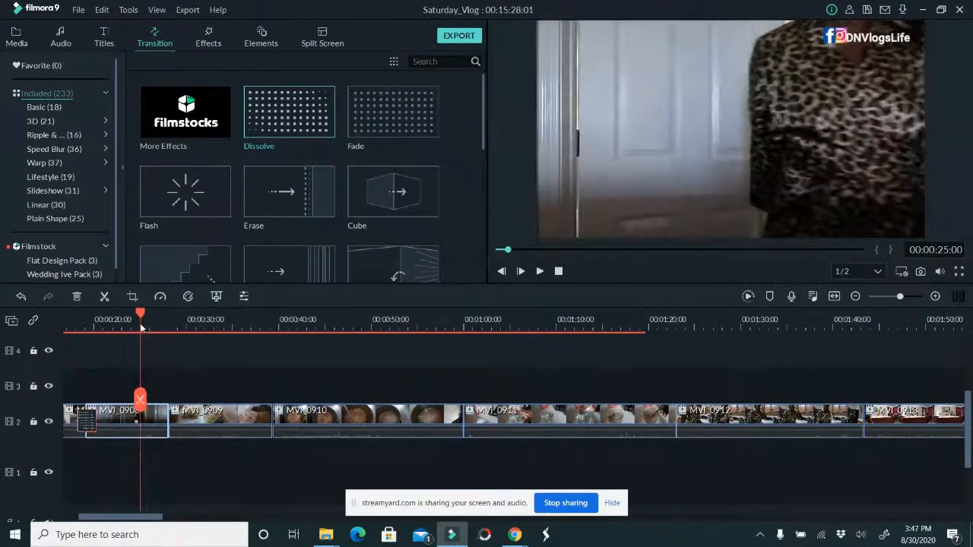
click(543, 272)
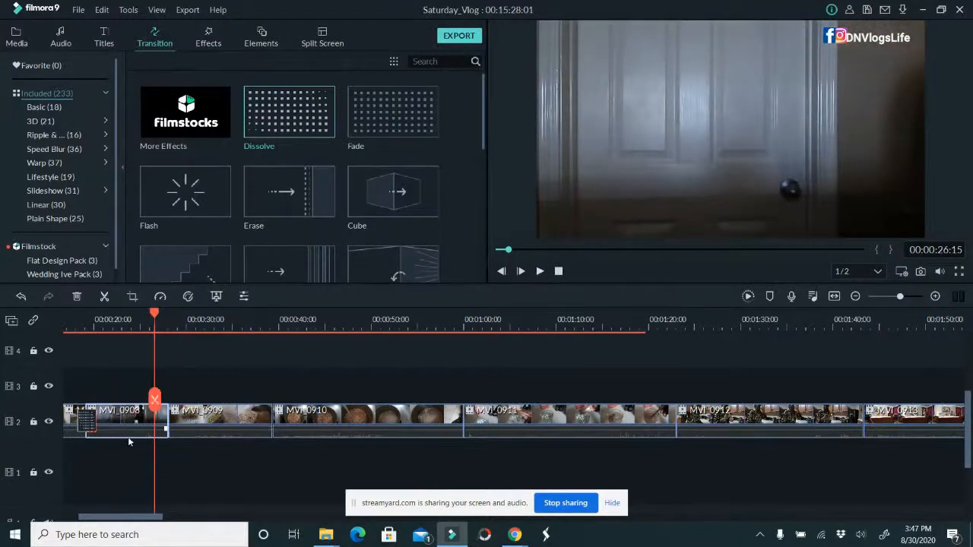
drag(168, 417, 246, 418)
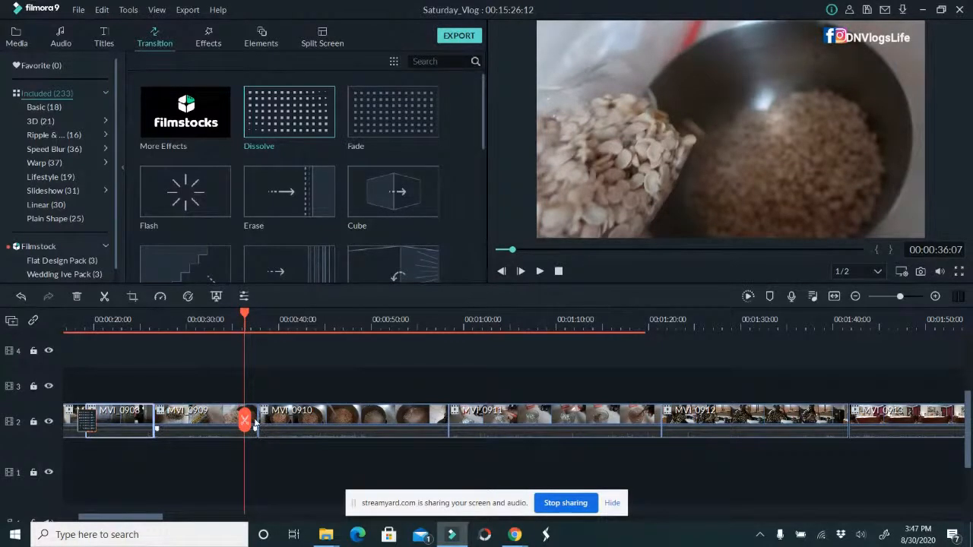
Trim the end of MVI_0909 to 00:00:36:07 and the end of MVI_0910 to 00:00:52:05
click(227, 412)
drag(255, 419, 244, 420)
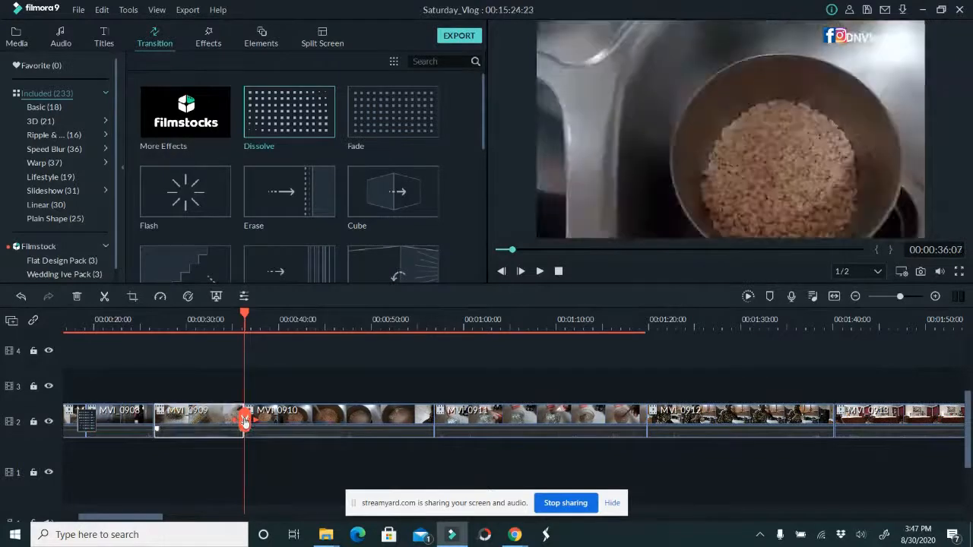
click(252, 417)
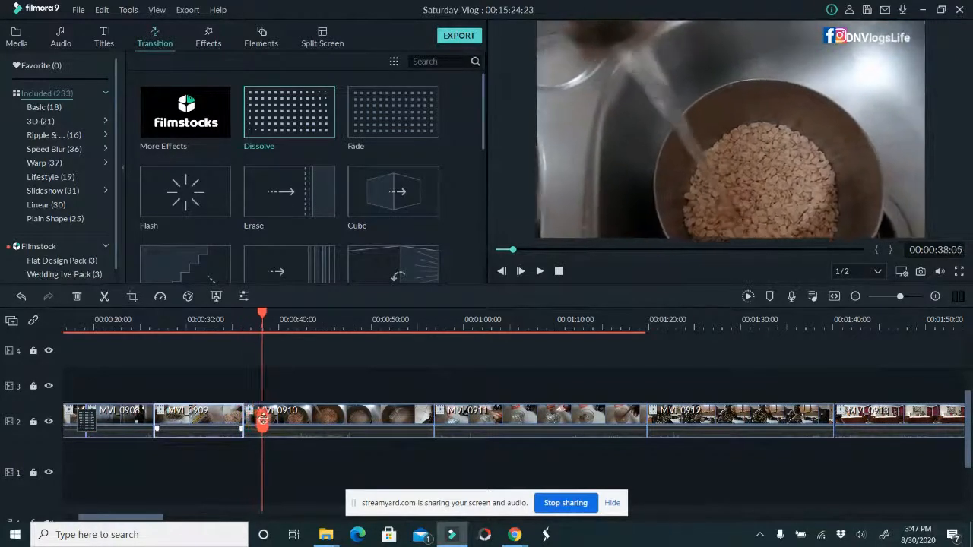
drag(284, 420, 393, 410)
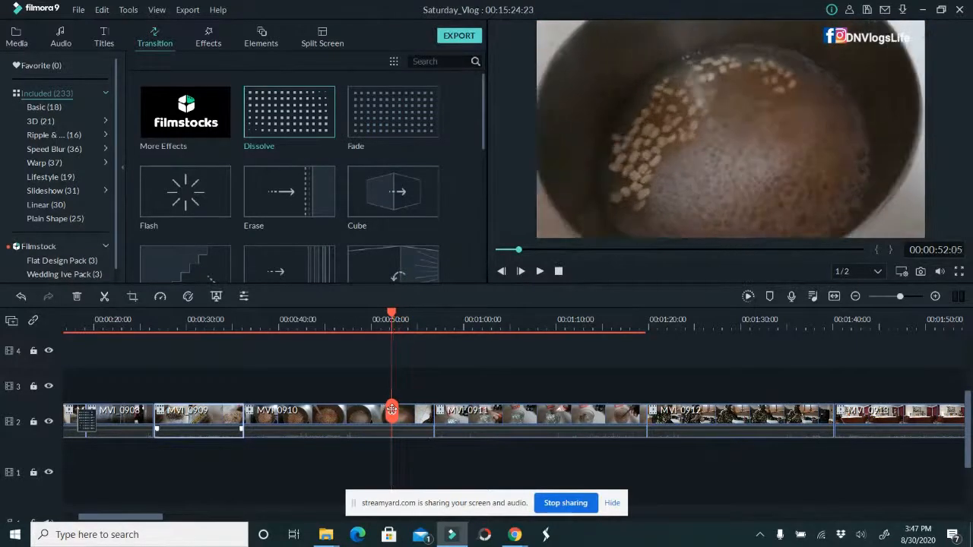
click(430, 425)
drag(433, 420, 391, 414)
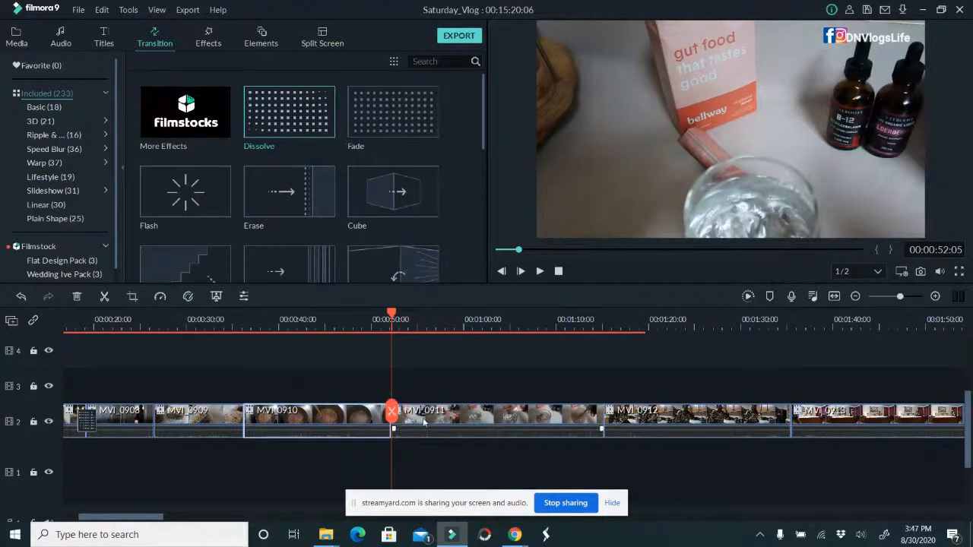
Cut the opening of MVI_0911 up to about 00:00:59:17, trim its end to 00:01:07:04, and save the project
drag(391, 414, 461, 392)
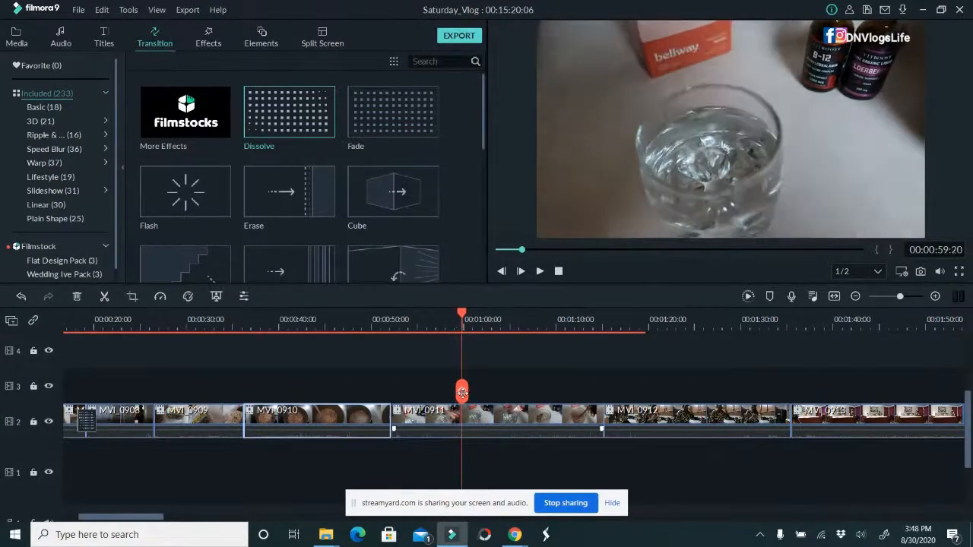
click(419, 426)
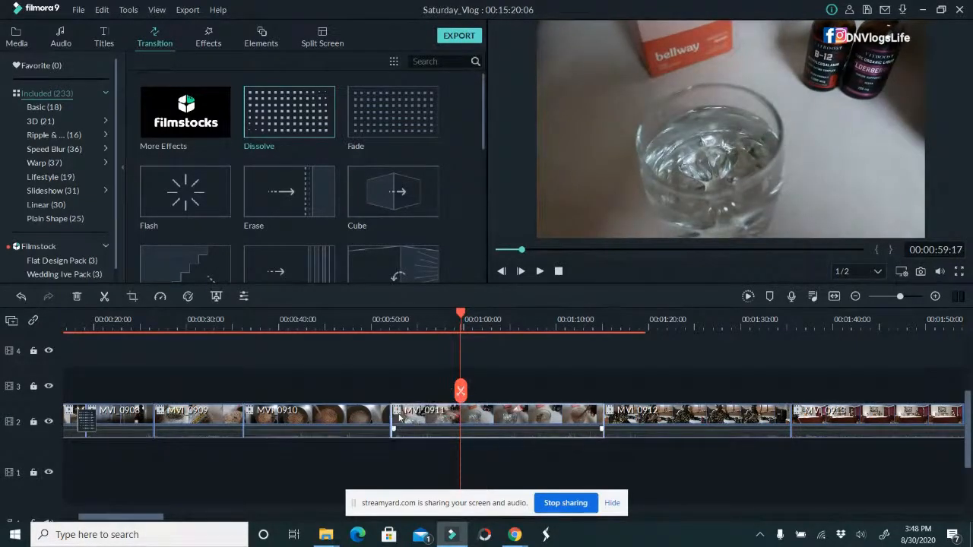
drag(390, 412, 528, 400)
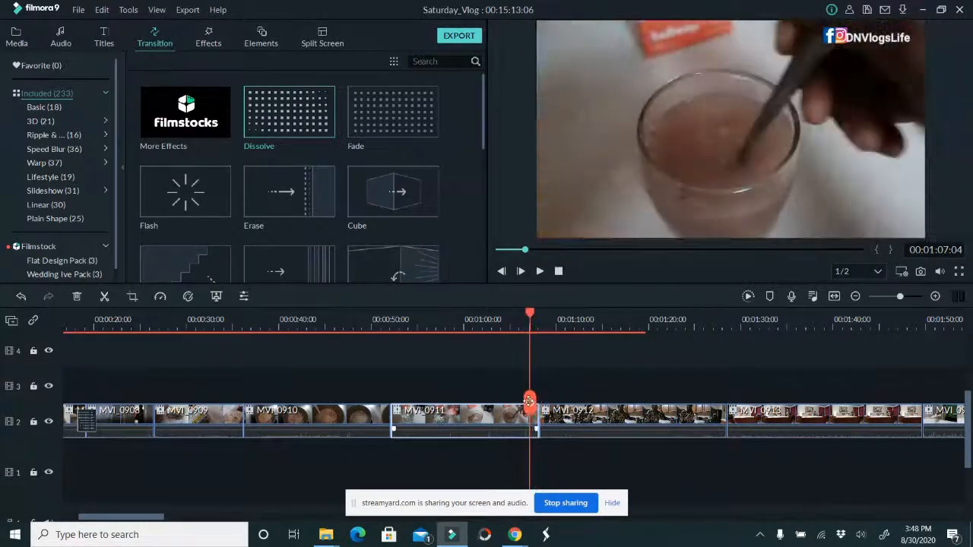
drag(537, 418, 530, 402)
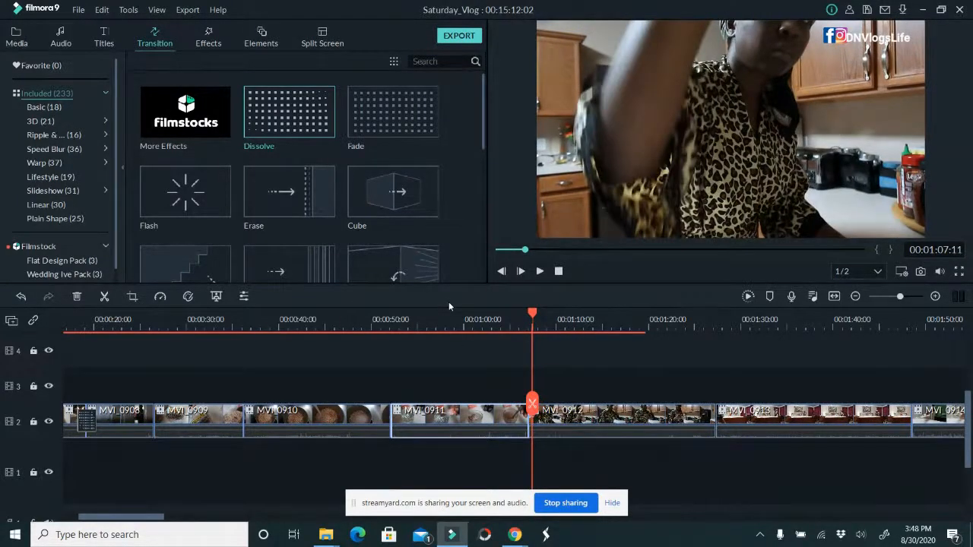
key(ctrl+s)
Cut the opening of MVI_0912 up to 00:01:09:14 and shorten the clip to about 15 seconds
drag(530, 403, 551, 407)
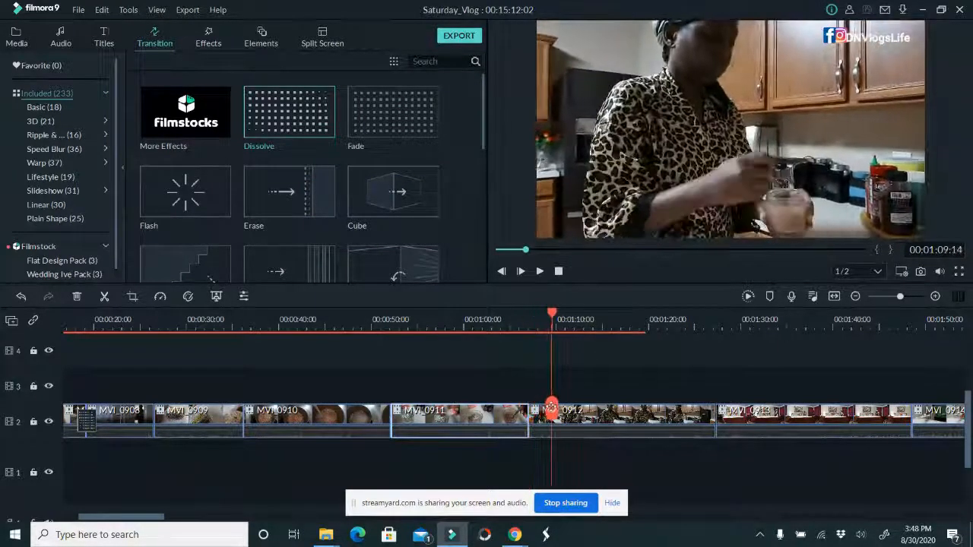
click(545, 424)
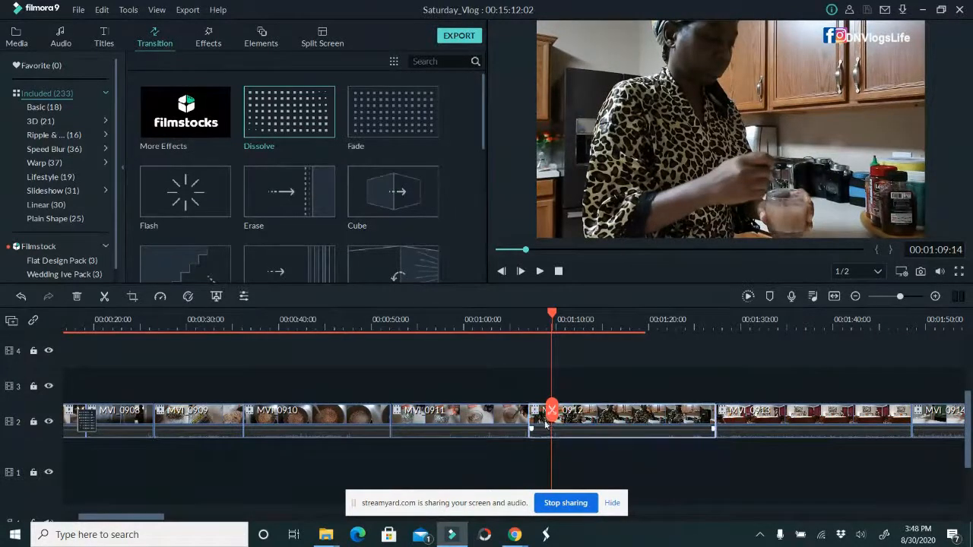
drag(529, 415, 743, 421)
Trim MVI_0913 at its start and end, ending it just before 00:01:34:04
click(675, 420)
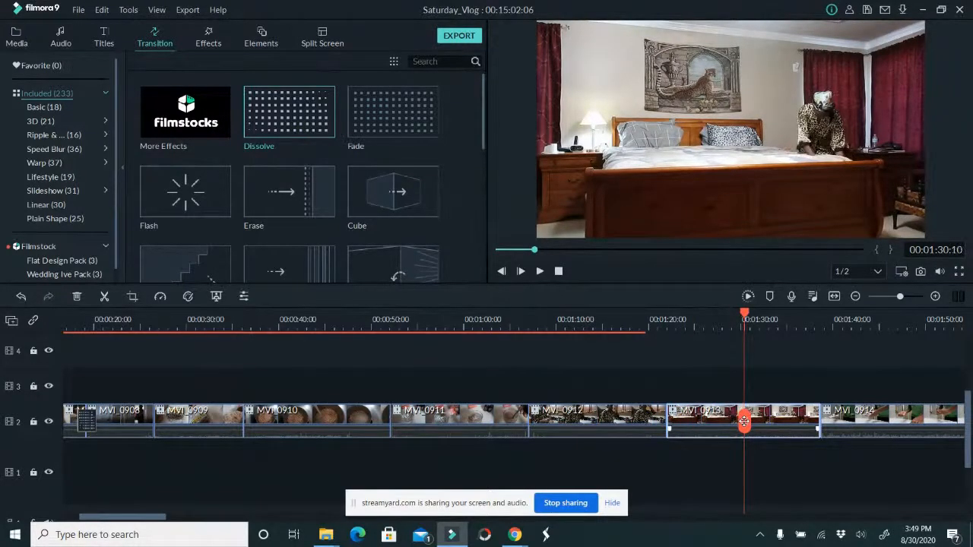
drag(749, 421, 779, 409)
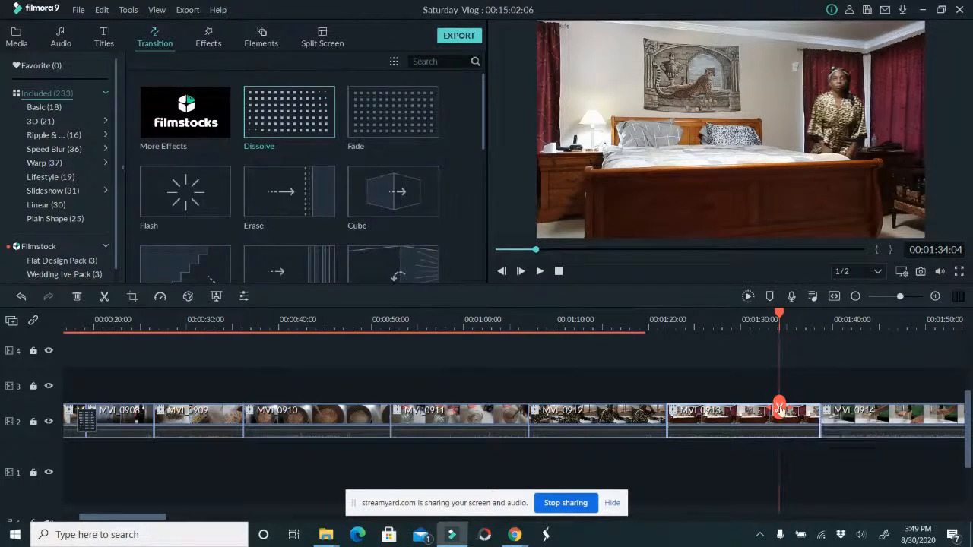
mouse_move(784, 413)
mouse_down()
mouse_move(772, 408)
mouse_move(819, 414)
mouse_move(774, 411)
mouse_move(780, 404)
mouse_up()
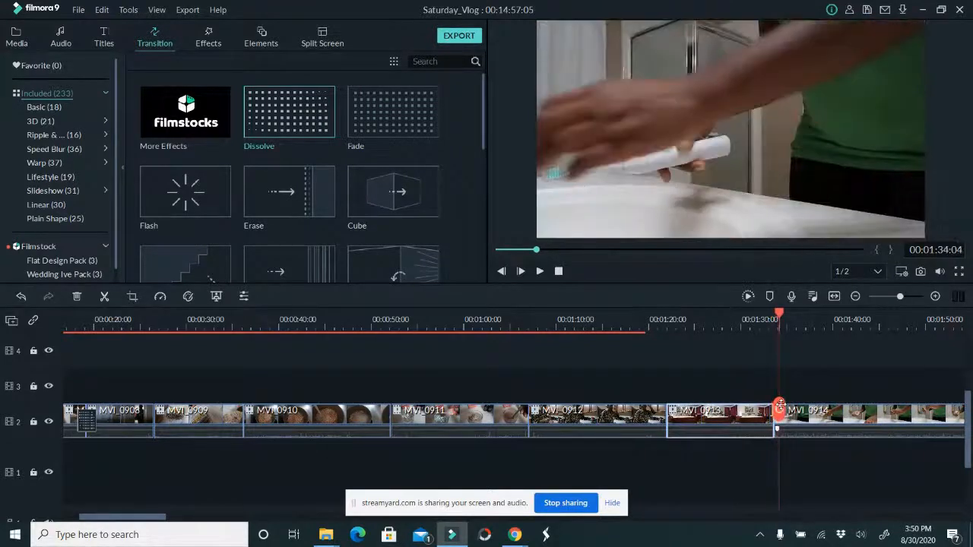
Split MVI_0914 at 00:01:34:04 and delete the short opening piece before the cut
click(782, 424)
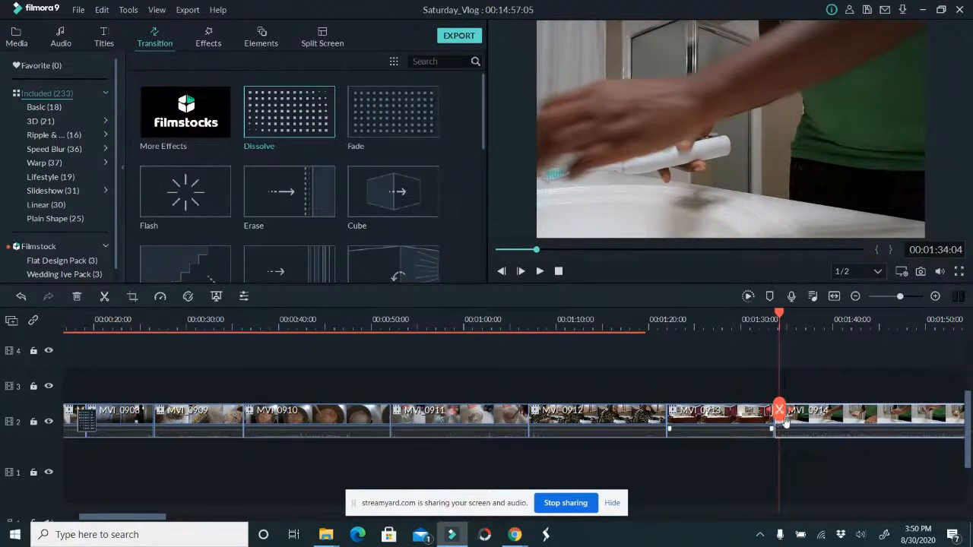
drag(145, 518, 163, 518)
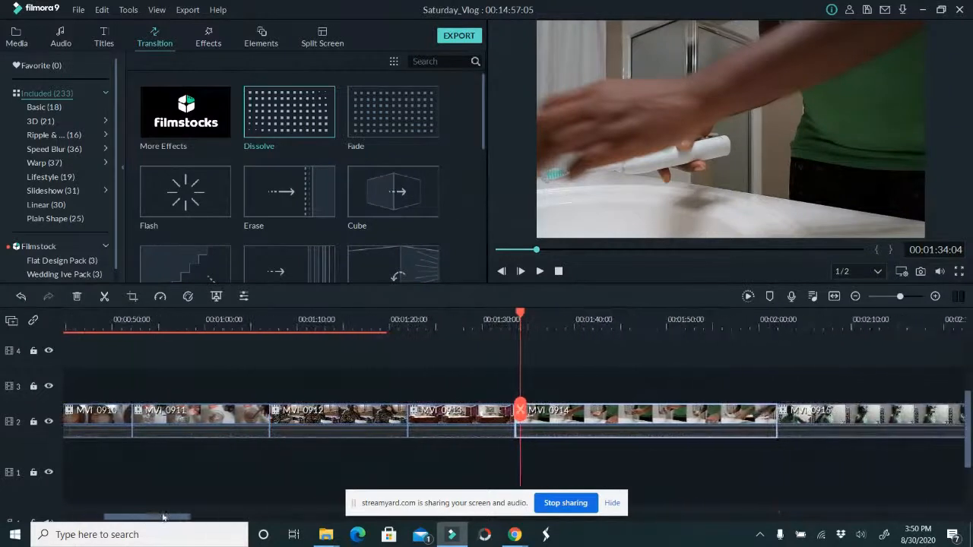
click(520, 413)
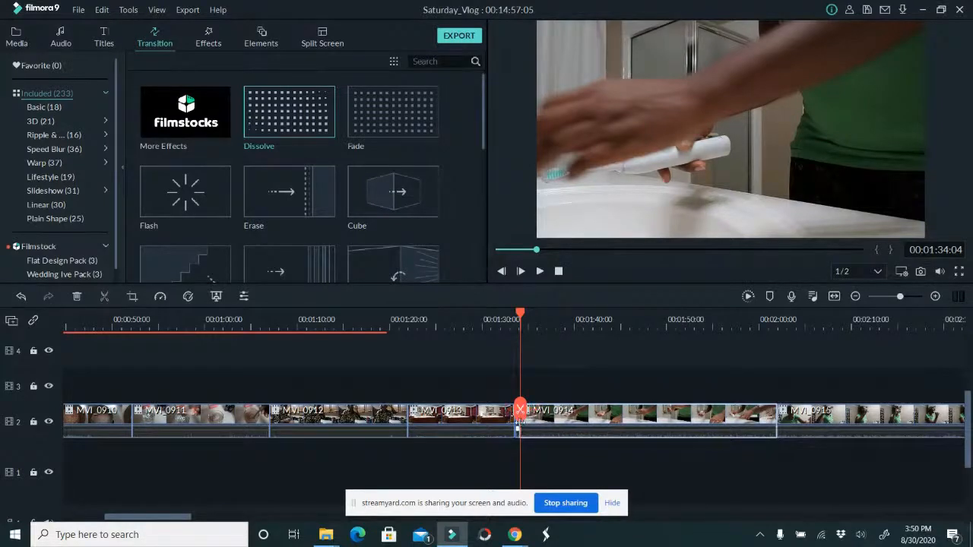
drag(519, 427, 519, 427)
click(516, 429)
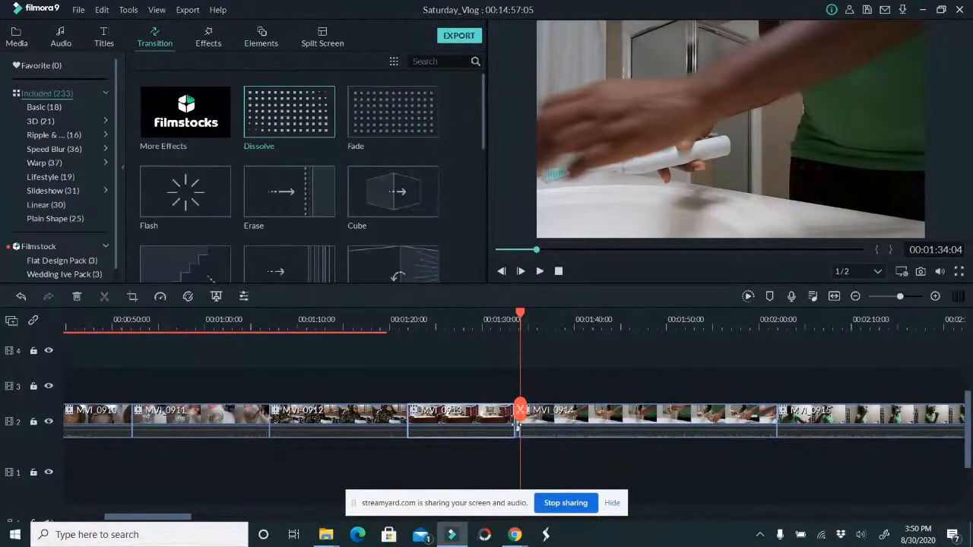
drag(606, 327, 756, 336)
click(493, 421)
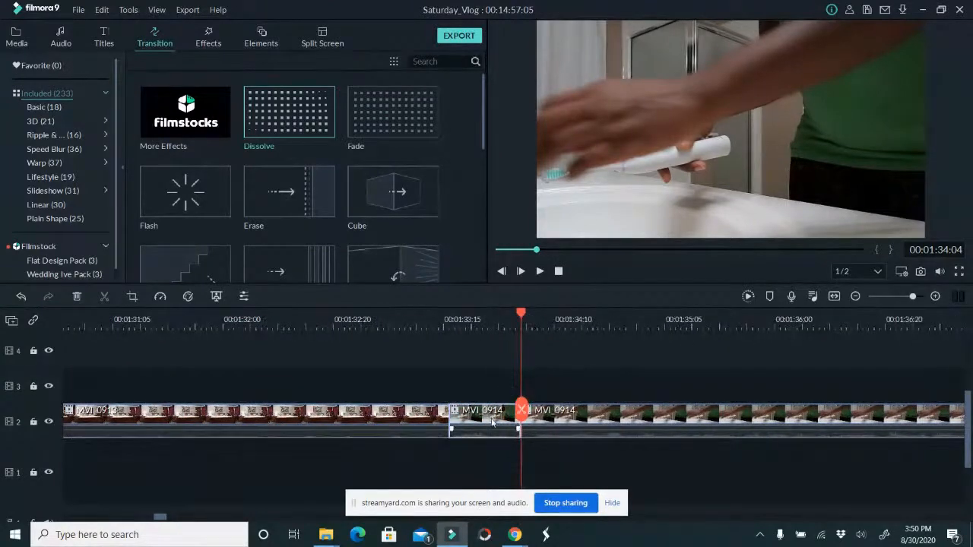
key(Delete)
Split MVI_0914 at 00:01:36:22, just before the hands open the toothpaste
drag(448, 411, 913, 408)
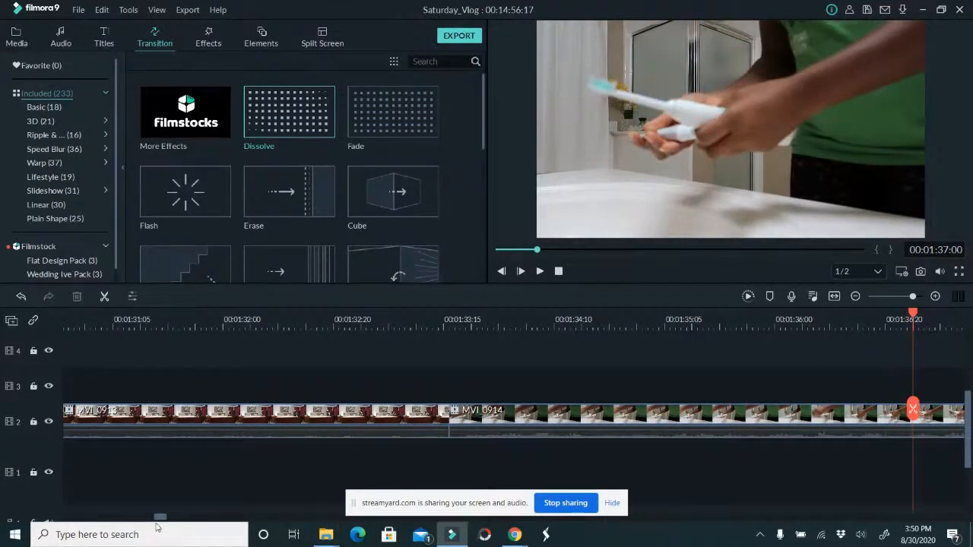
mouse_move(160, 520)
mouse_down()
mouse_move(169, 521)
mouse_move(159, 519)
mouse_up()
drag(580, 321, 360, 324)
drag(155, 520, 167, 519)
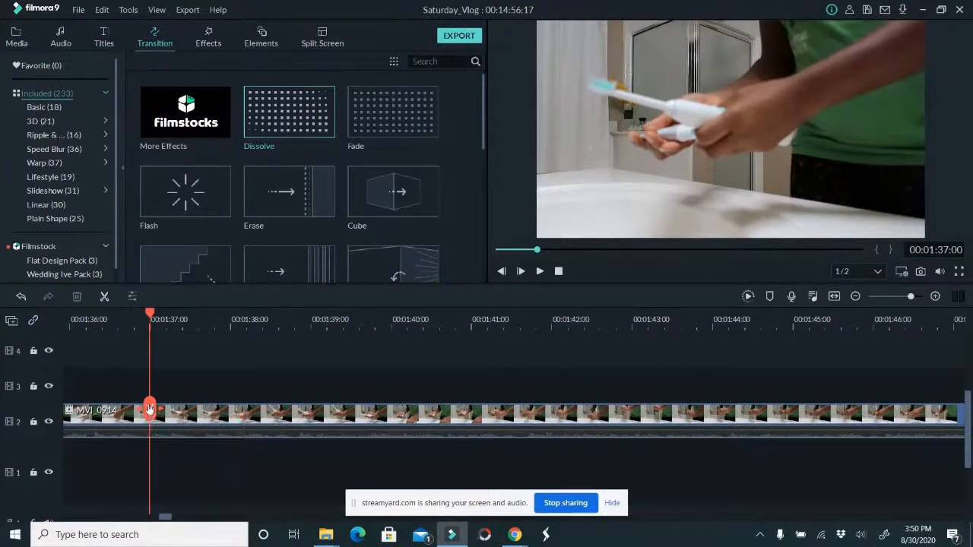
mouse_move(150, 409)
mouse_down()
mouse_move(361, 440)
mouse_move(304, 440)
mouse_move(216, 412)
mouse_move(140, 412)
mouse_up()
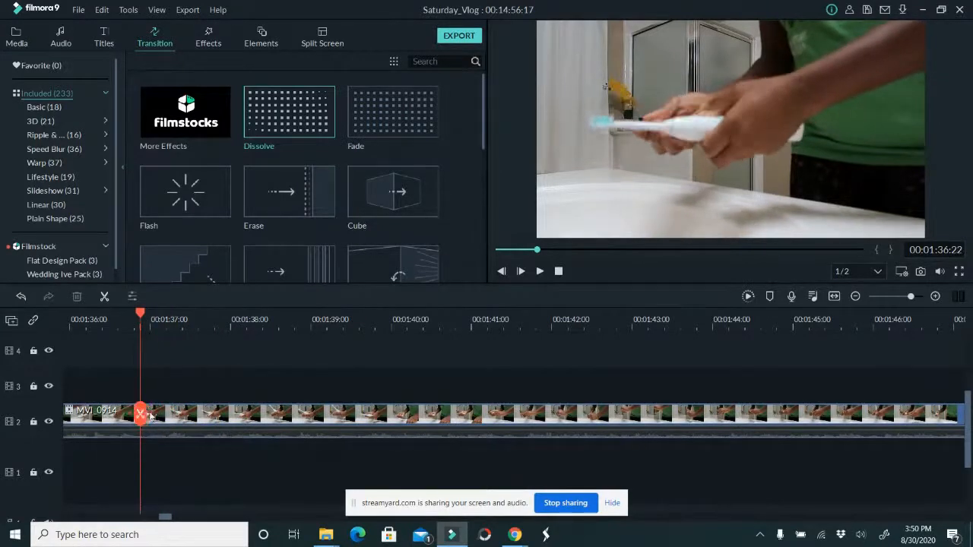
click(144, 414)
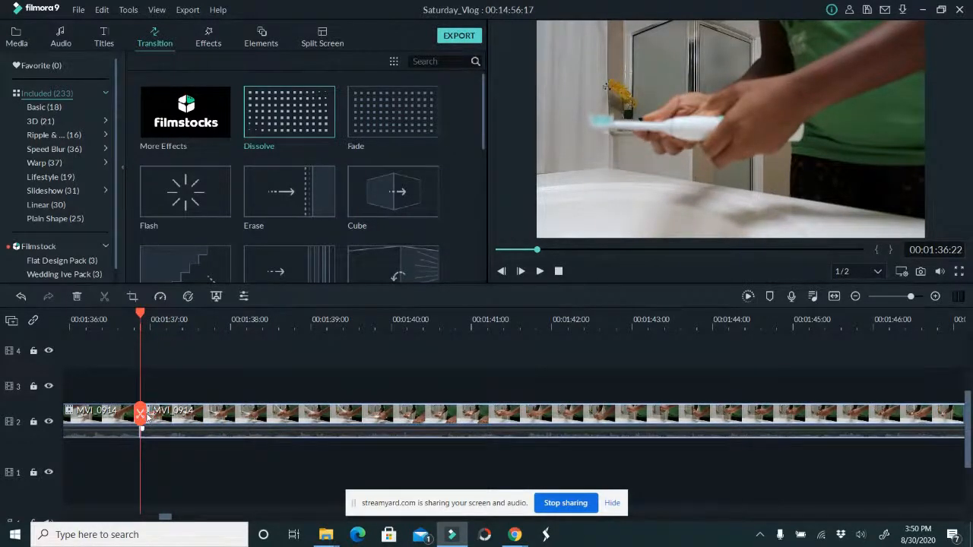
Split MVI_0914 again at 00:01:52:18 and delete the middle section between the two cuts
drag(140, 415, 607, 435)
drag(601, 437, 708, 456)
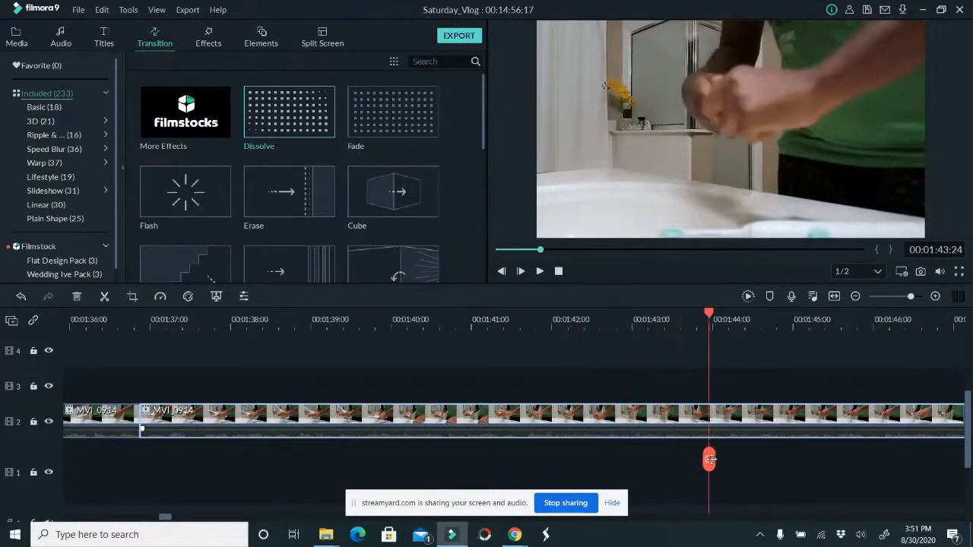
drag(485, 326, 310, 305)
drag(151, 520, 174, 520)
drag(115, 459, 347, 428)
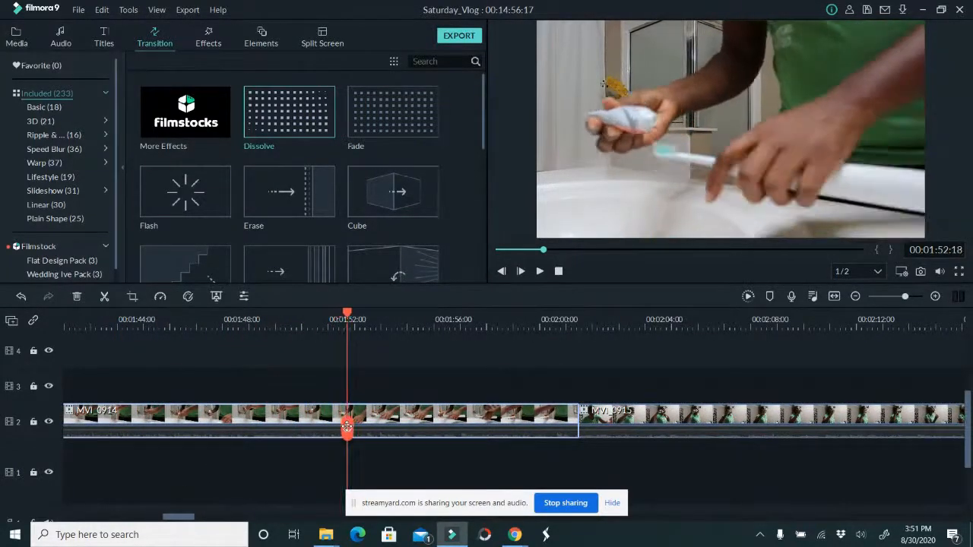
click(347, 428)
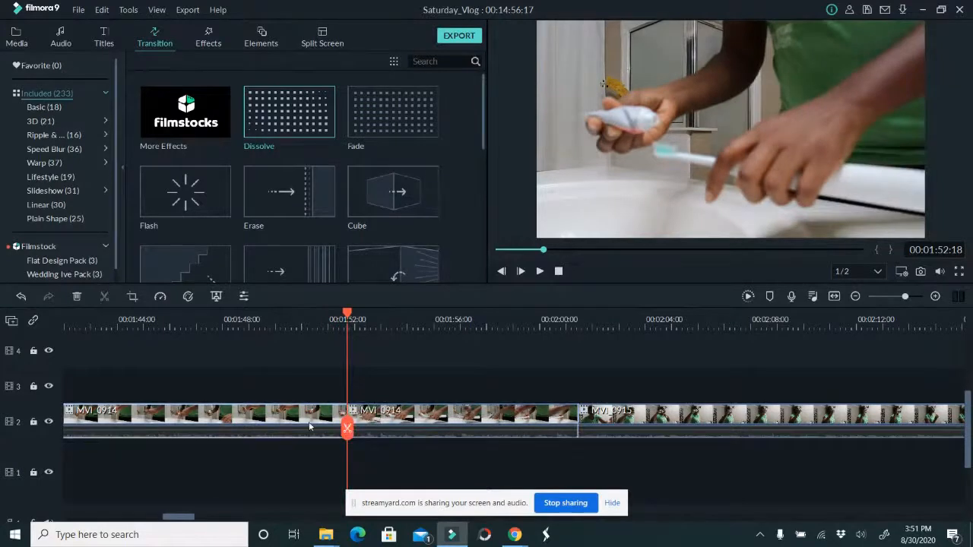
key(Delete)
Cut the end of the last MVI_0914 piece from 00:01:42:24 onward
mouse_move(513, 428)
mouse_down()
mouse_move(497, 426)
mouse_move(527, 425)
mouse_up()
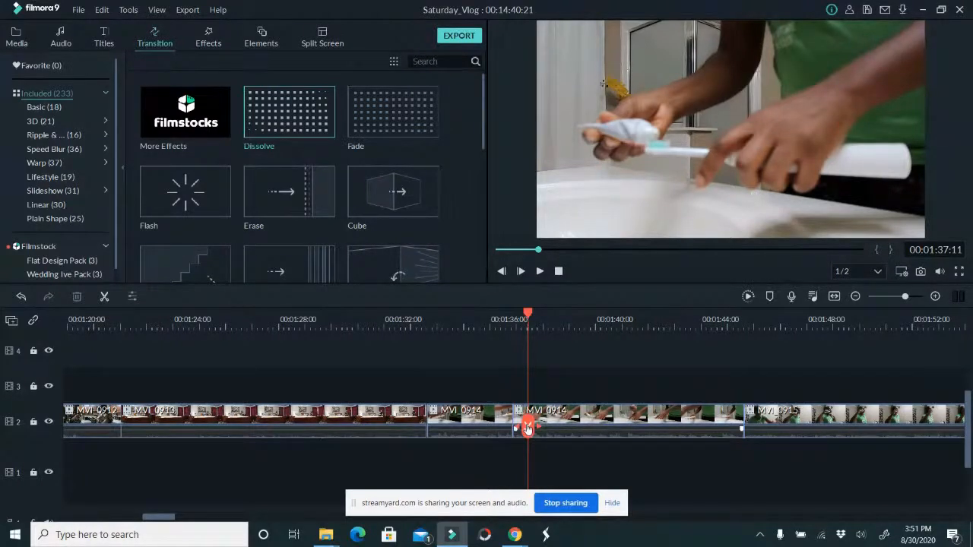
mouse_move(528, 427)
mouse_down()
mouse_move(688, 418)
mouse_move(660, 418)
mouse_move(674, 418)
mouse_up()
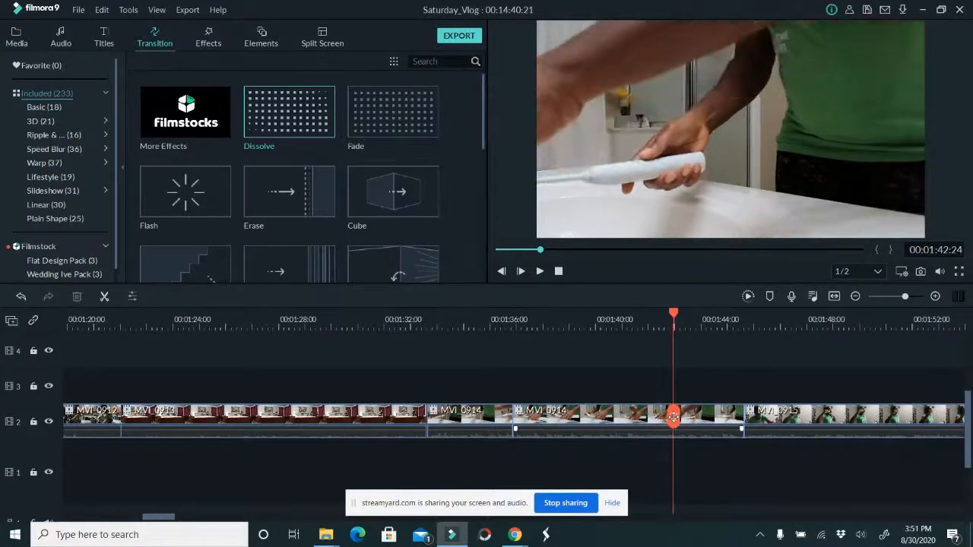
click(676, 421)
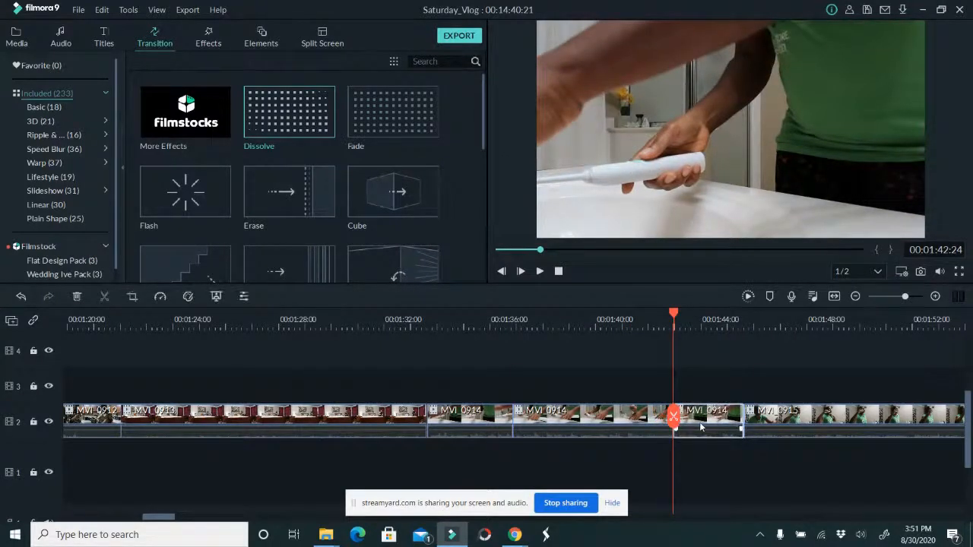
key(Delete)
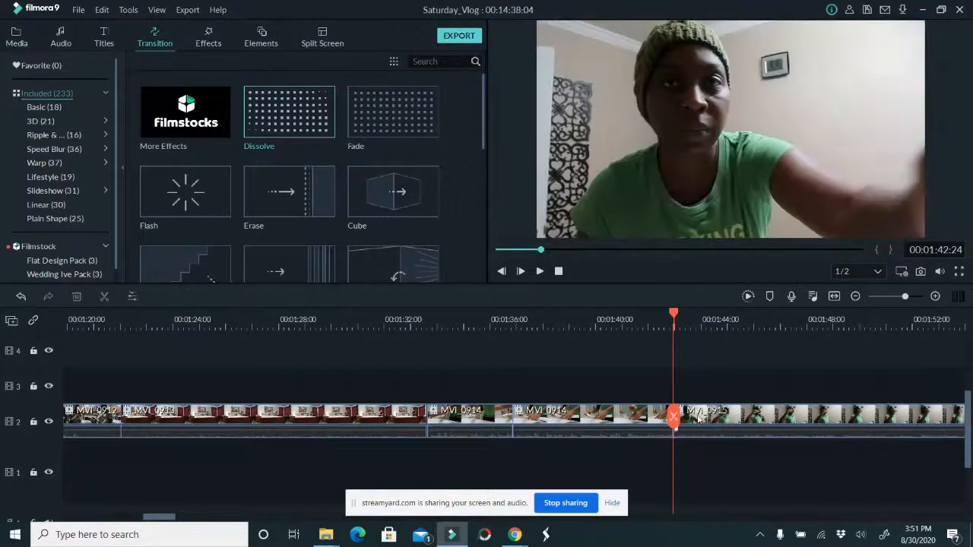
Cut the opening of MVI_0915 up to 00:01:44:01
drag(673, 418, 703, 418)
click(702, 417)
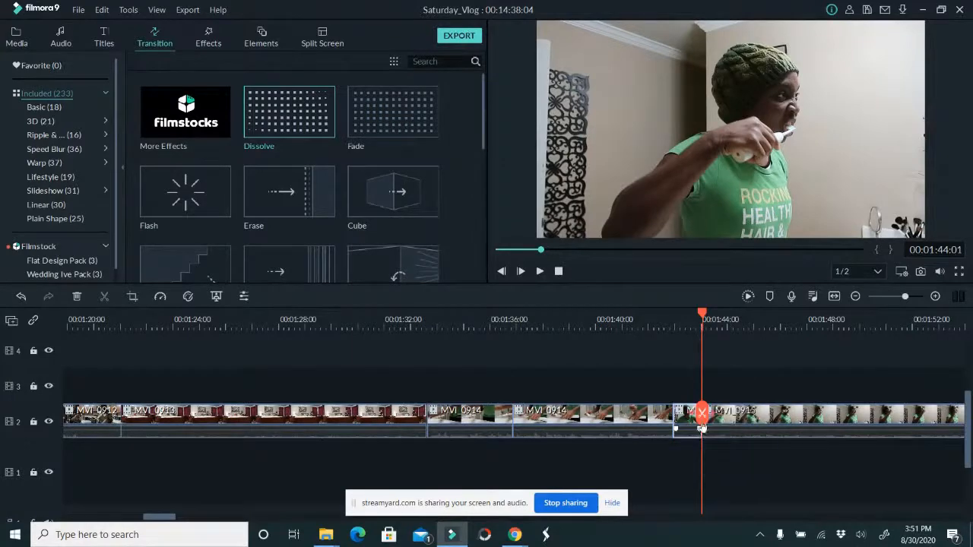
key(Delete)
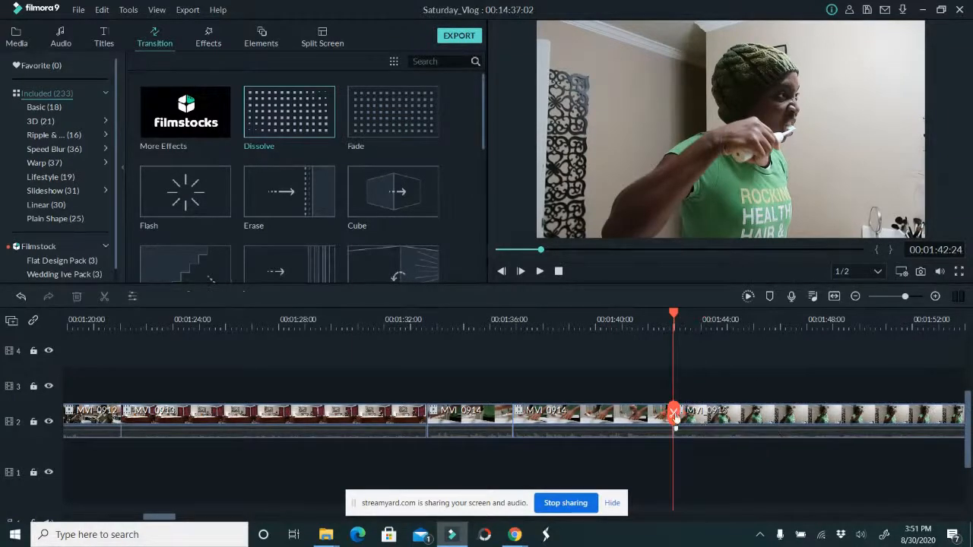
Split MVI_0915 at 00:02:05:10 and delete the remainder after the cut
drag(673, 414, 883, 417)
drag(171, 517, 195, 517)
drag(157, 429, 536, 443)
click(536, 443)
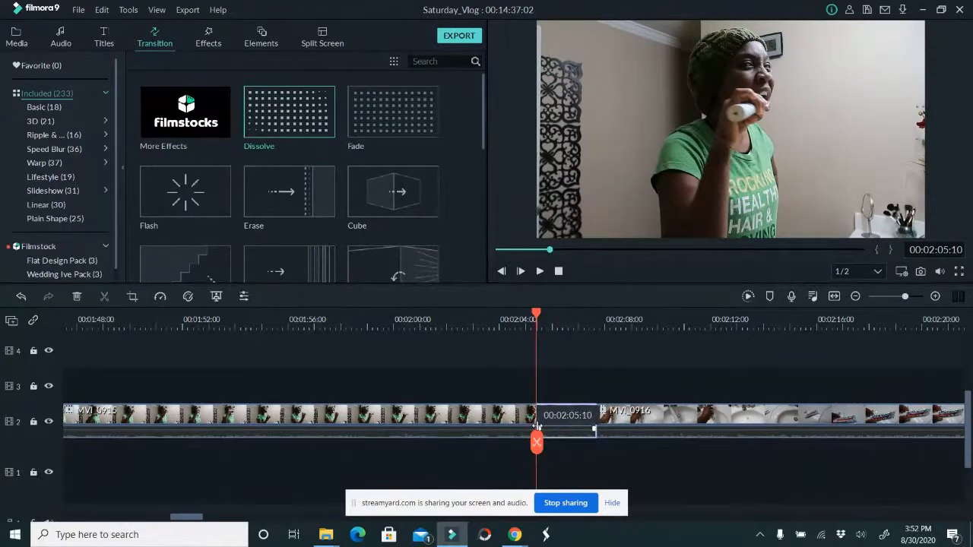
key(Delete)
Speed up MVI_0915 to Fast 2x
click(483, 424)
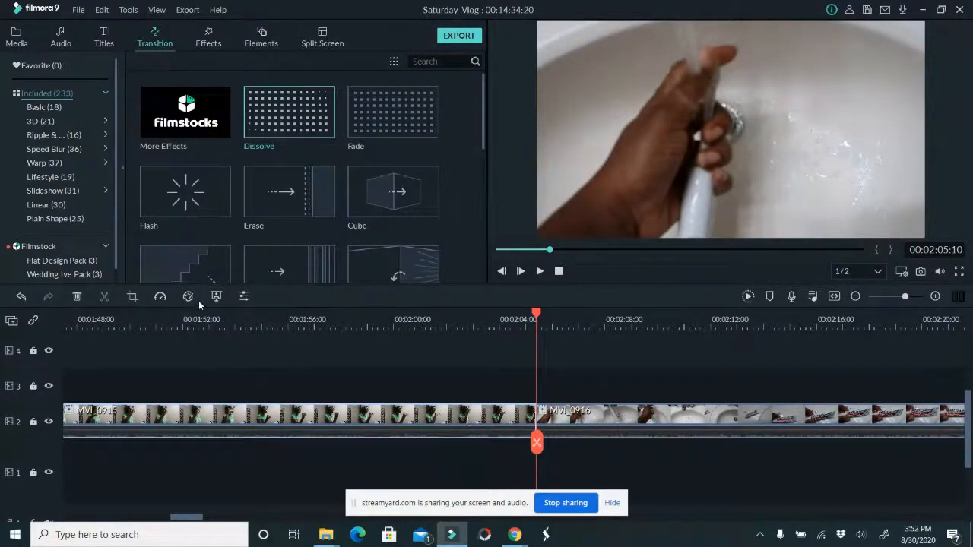
click(160, 296)
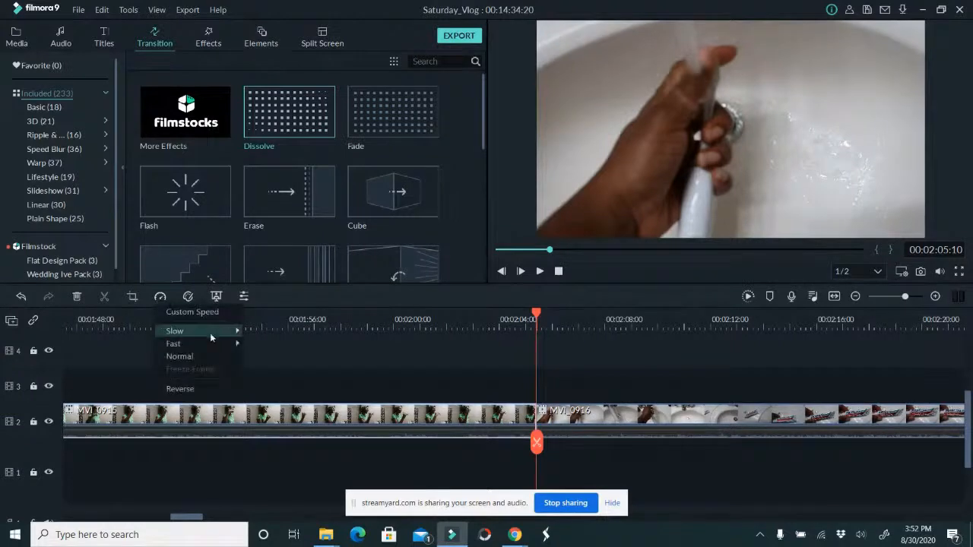
mouse_move(210, 343)
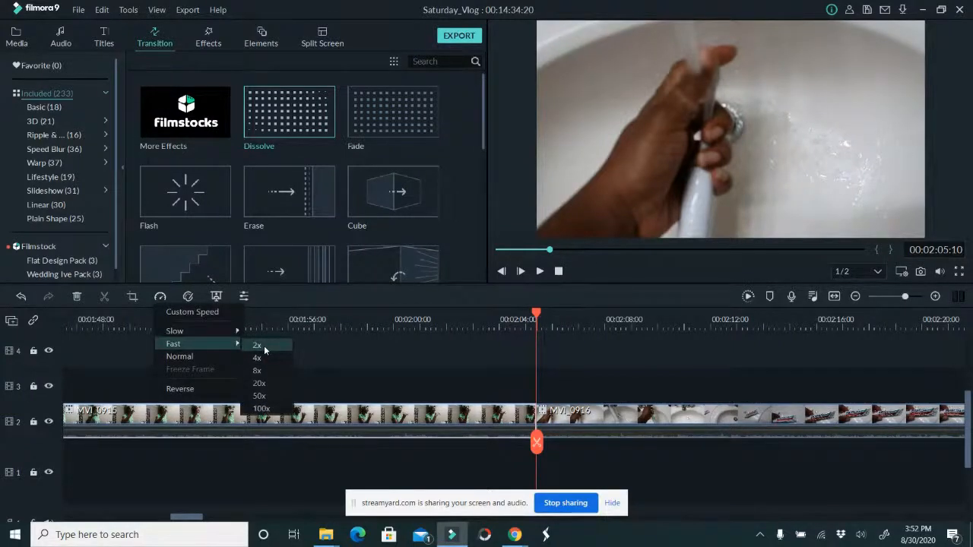
click(264, 345)
drag(196, 520, 186, 519)
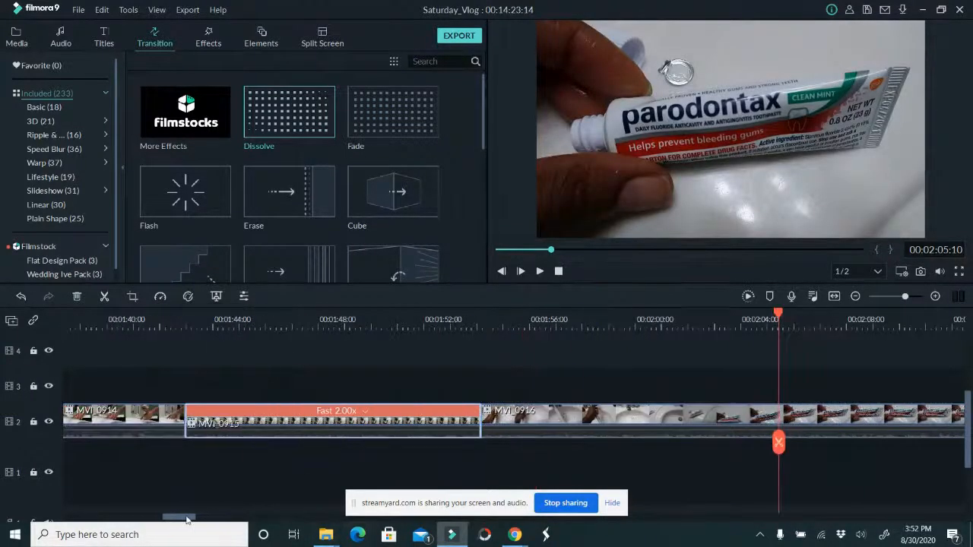
Set the playback speed of MVI_0915 to Fast 4x
click(352, 411)
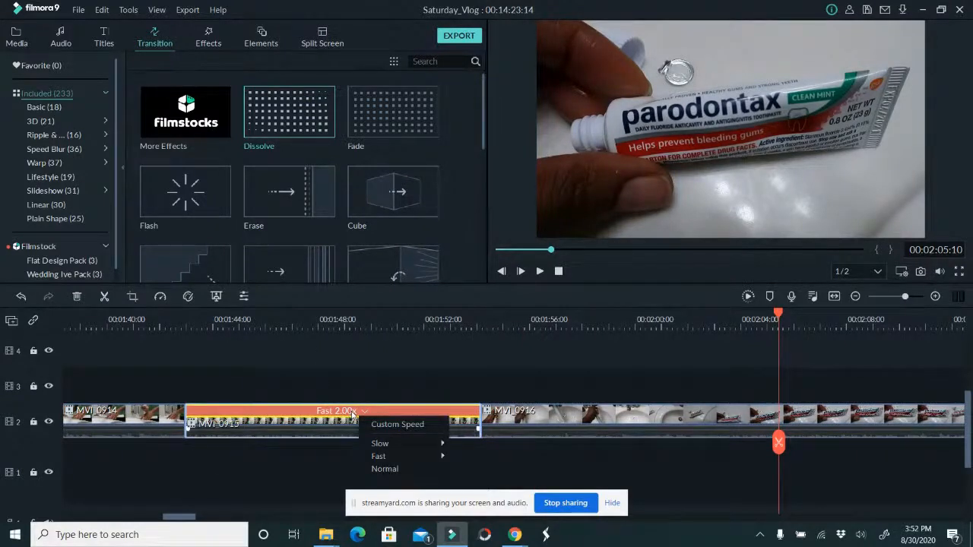
click(364, 413)
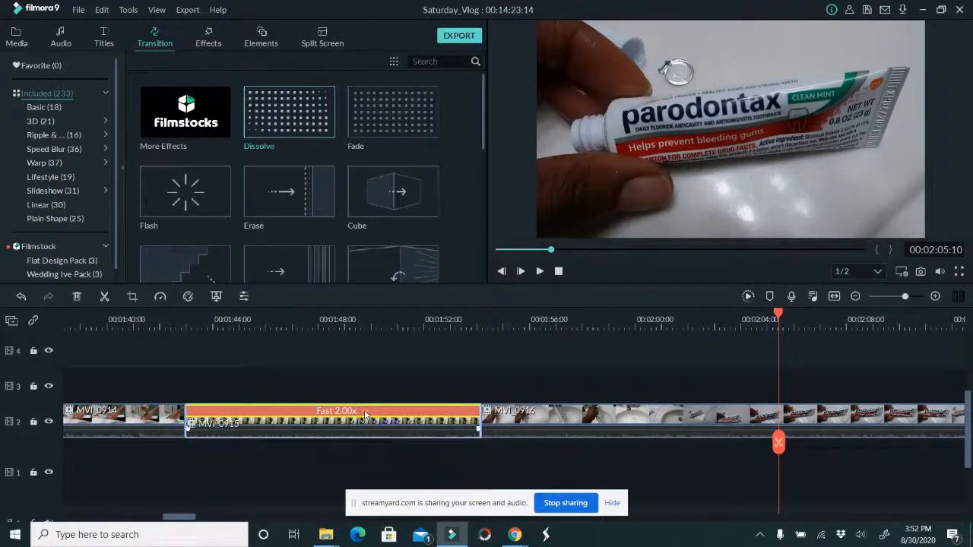
click(365, 414)
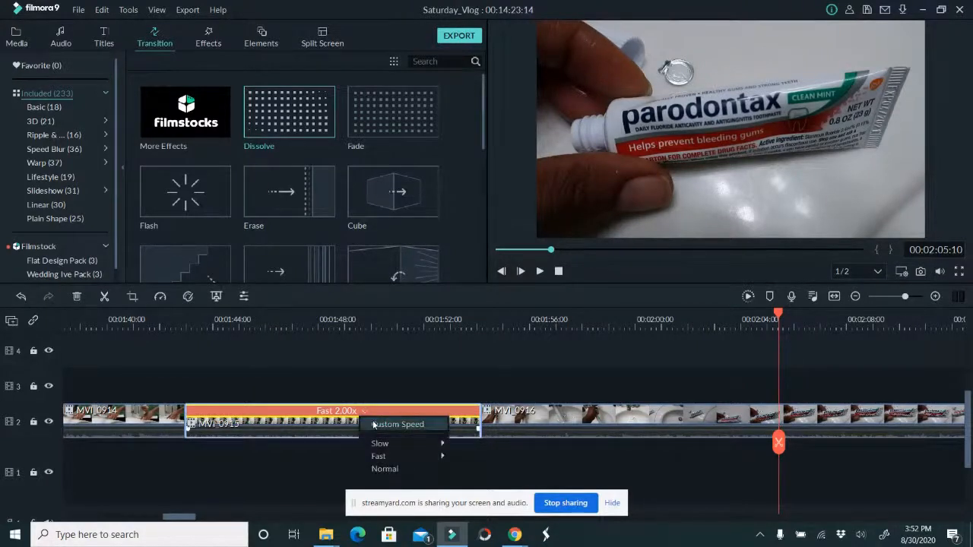
mouse_move(382, 455)
click(471, 471)
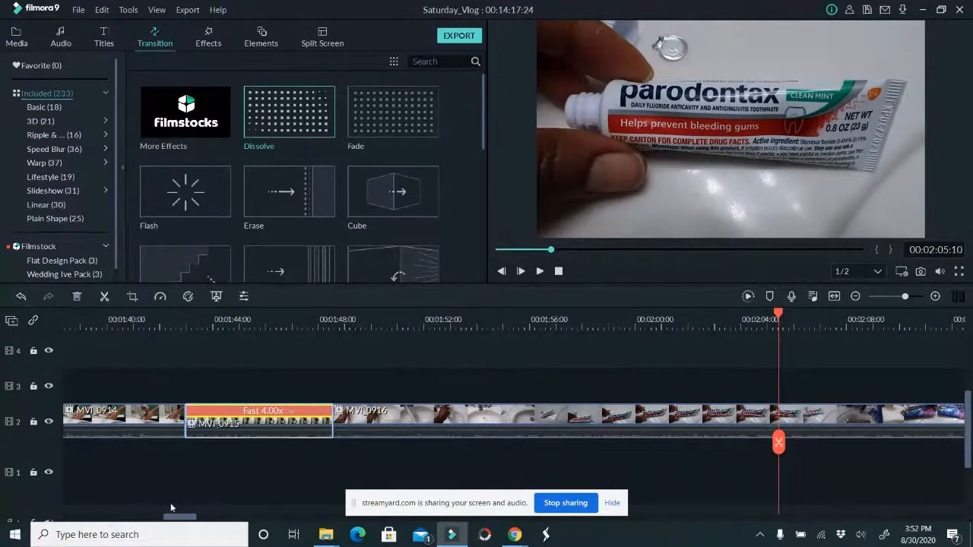
Split MVI_0916 at 00:01:50:01, trim about 4 seconds off the start of the second piece, and save the project
drag(177, 518, 199, 519)
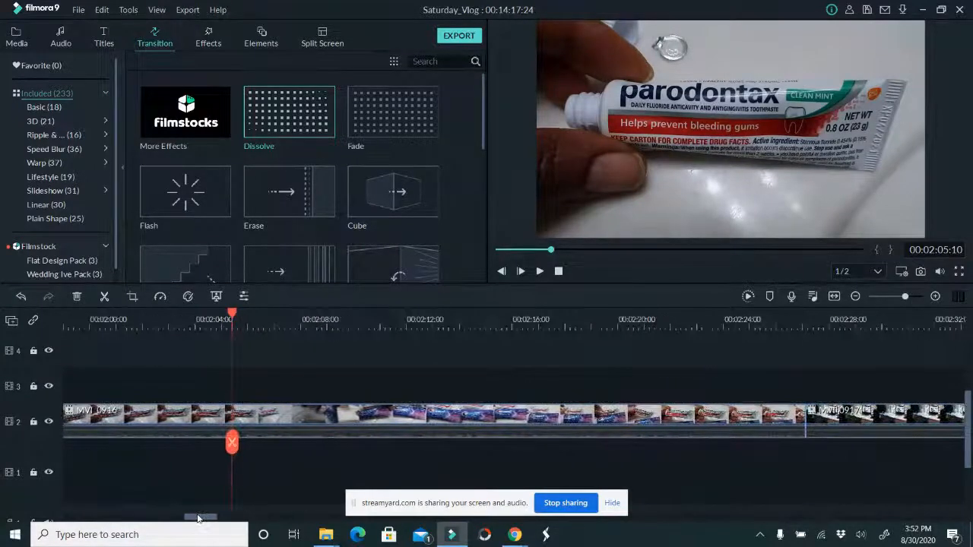
mouse_move(202, 513)
mouse_down()
mouse_move(213, 521)
mouse_move(189, 521)
mouse_up()
scroll(246, 413, up, 3)
mouse_move(190, 319)
mouse_down()
mouse_move(170, 326)
mouse_move(249, 326)
mouse_move(235, 329)
mouse_up()
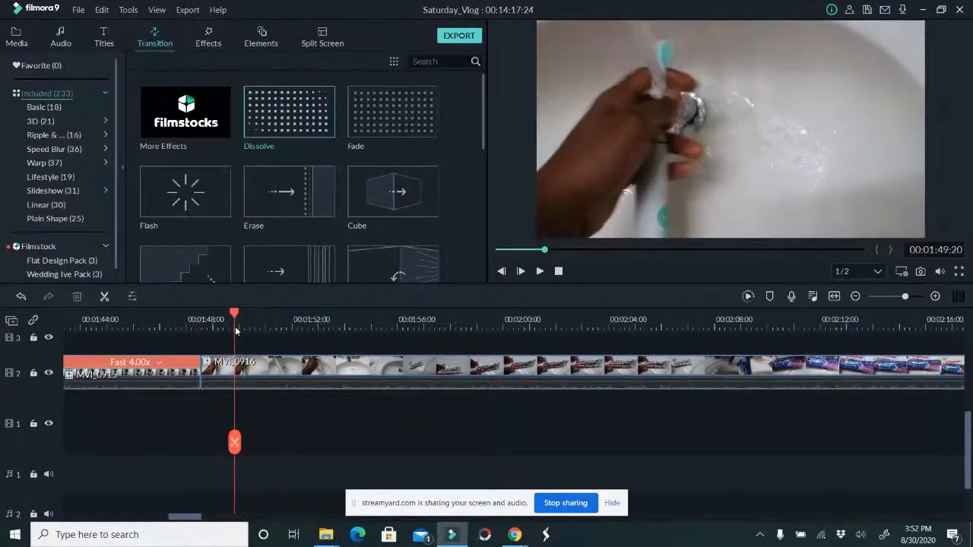
drag(236, 446, 240, 441)
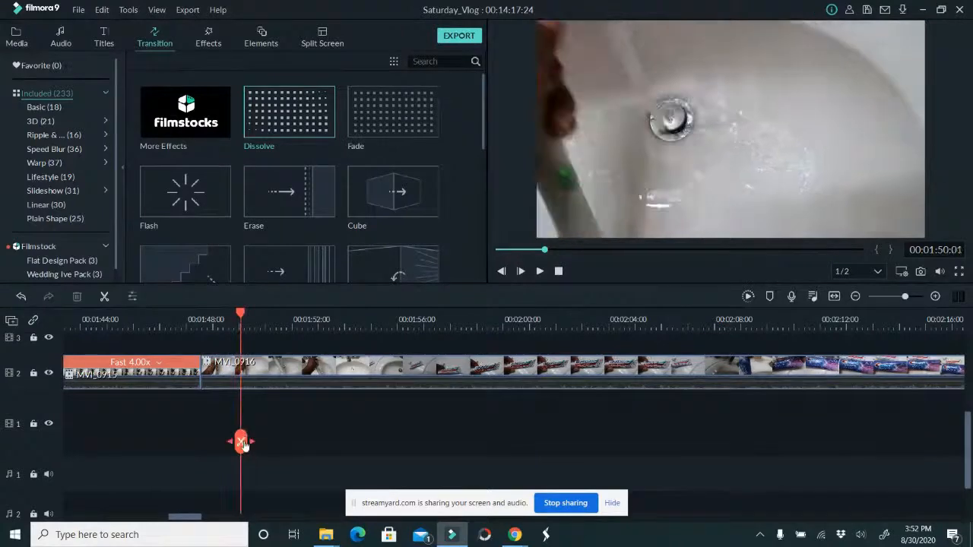
click(240, 441)
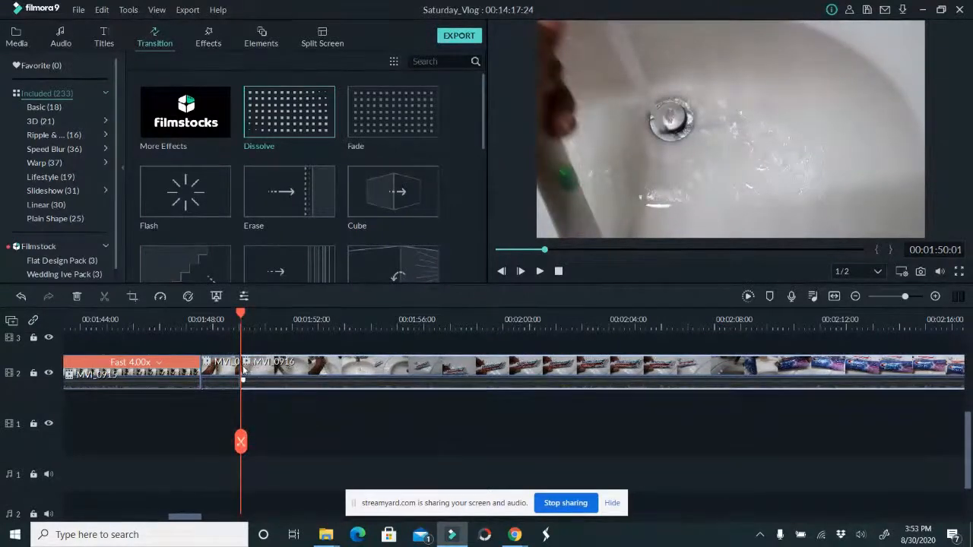
drag(242, 372, 344, 368)
drag(240, 439, 381, 448)
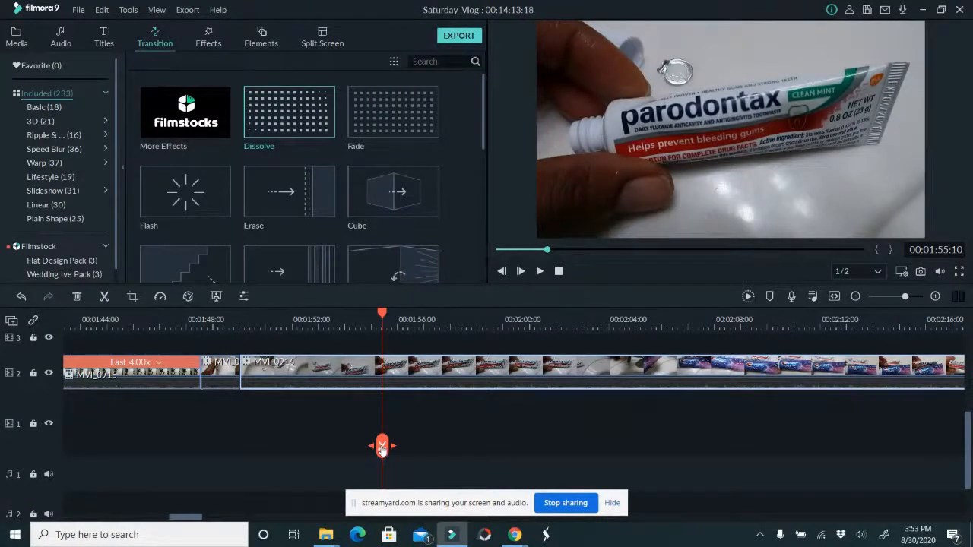
key(ctrl+s)
Add a Cube transition at the cut between MVI_0916 and MVI_0917
click(233, 325)
drag(234, 325, 772, 363)
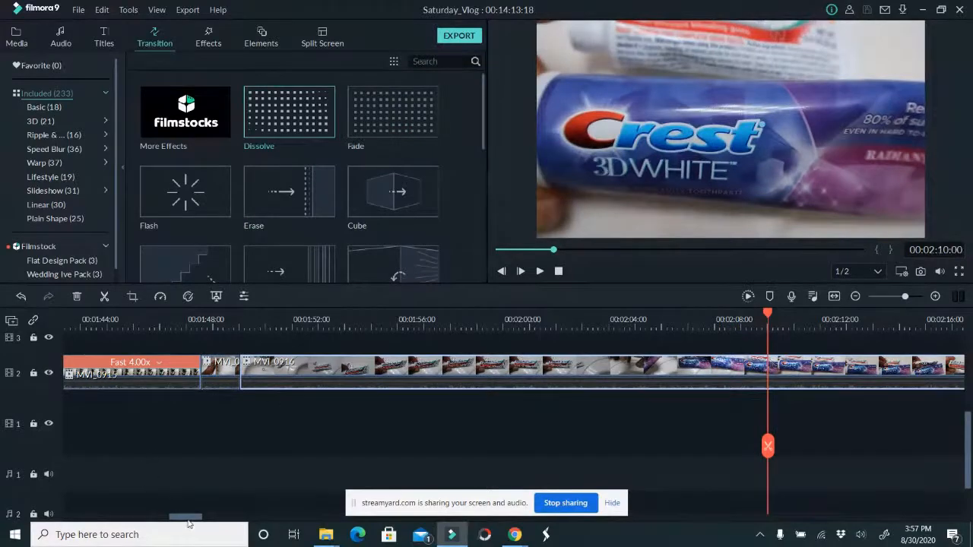
drag(190, 518, 207, 519)
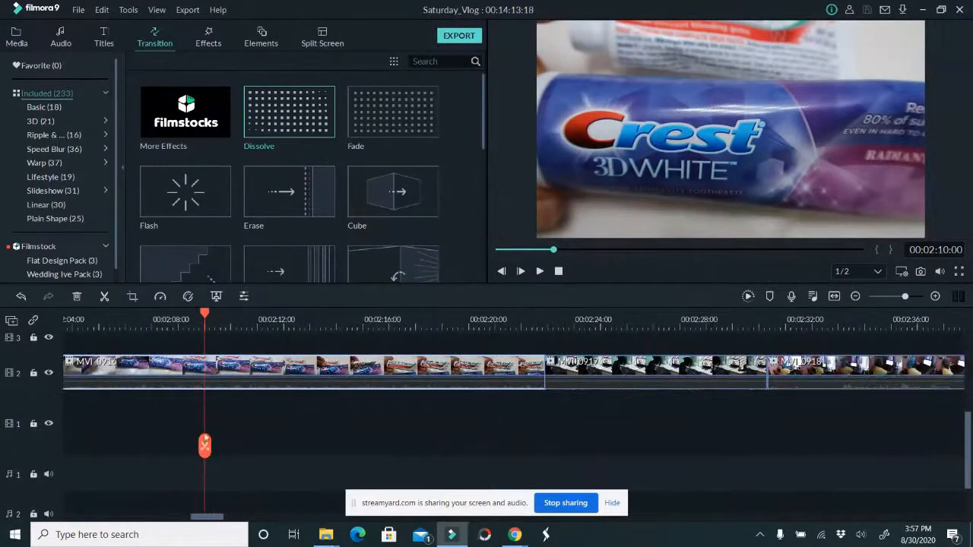
drag(204, 446, 525, 429)
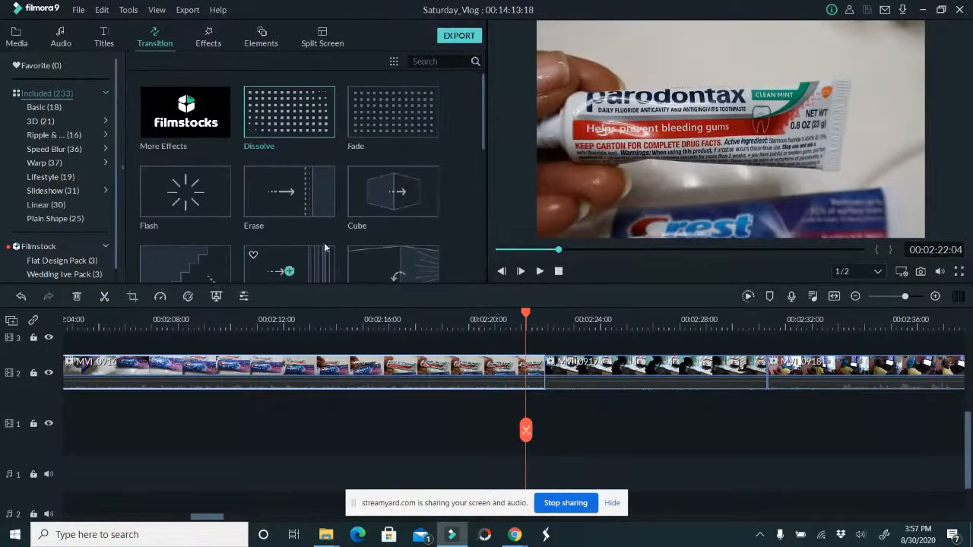
drag(390, 191, 547, 368)
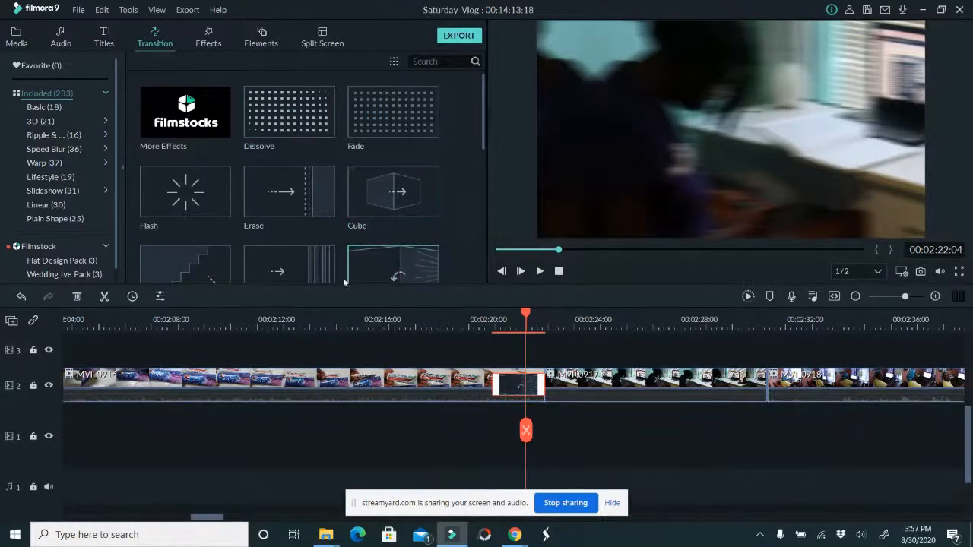
key(ctrl+z)
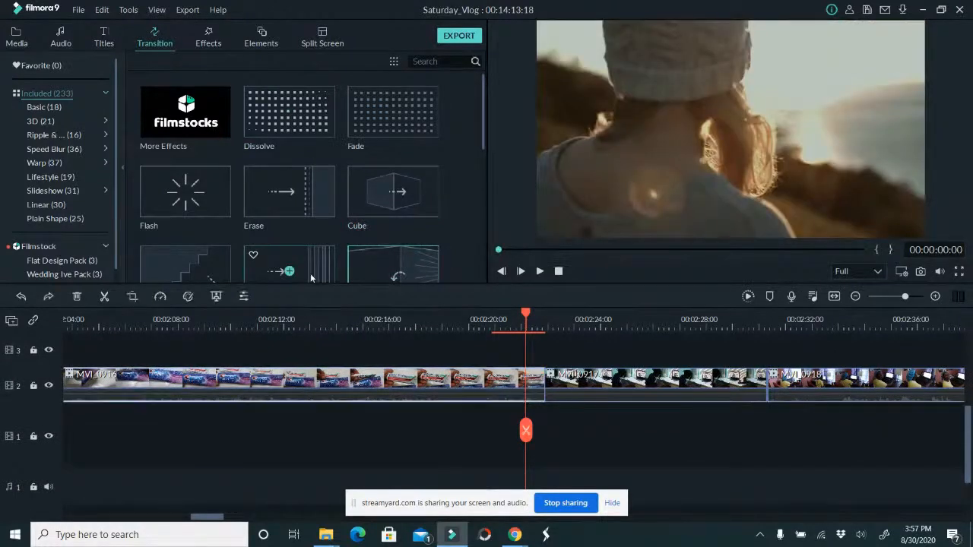
drag(386, 226, 535, 380)
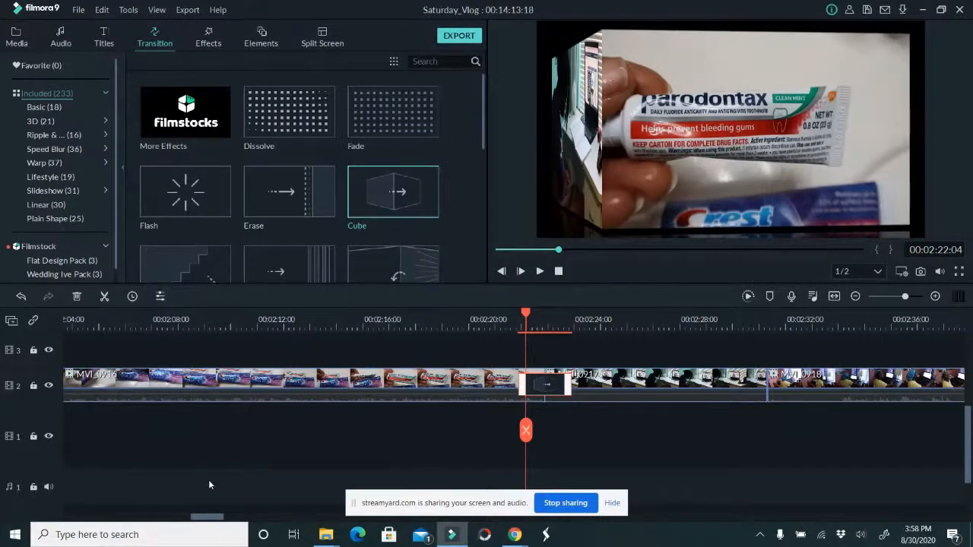
Play through MVI_0917 and MVI_0918, and add an Erase transition at the cut between MVI_0918 and MVI_0919
drag(220, 519, 232, 519)
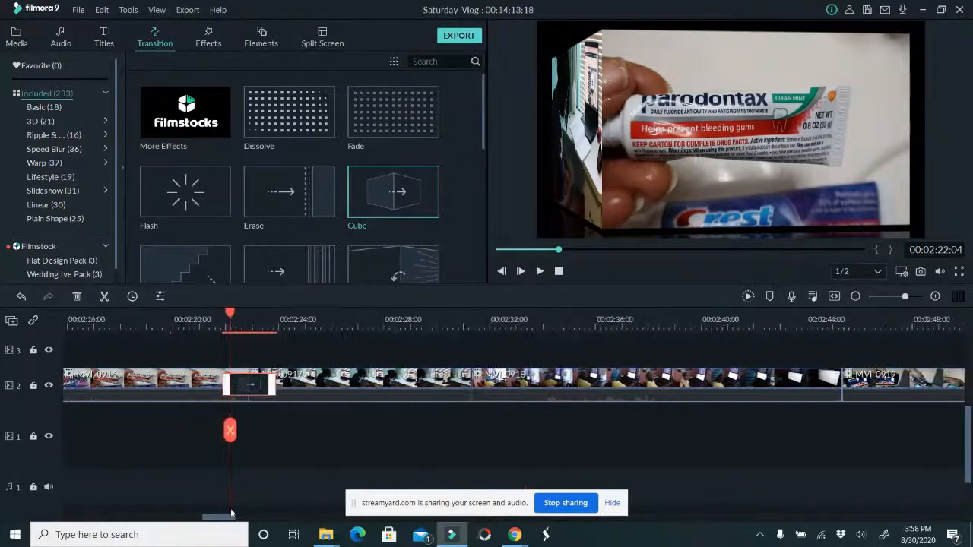
click(541, 272)
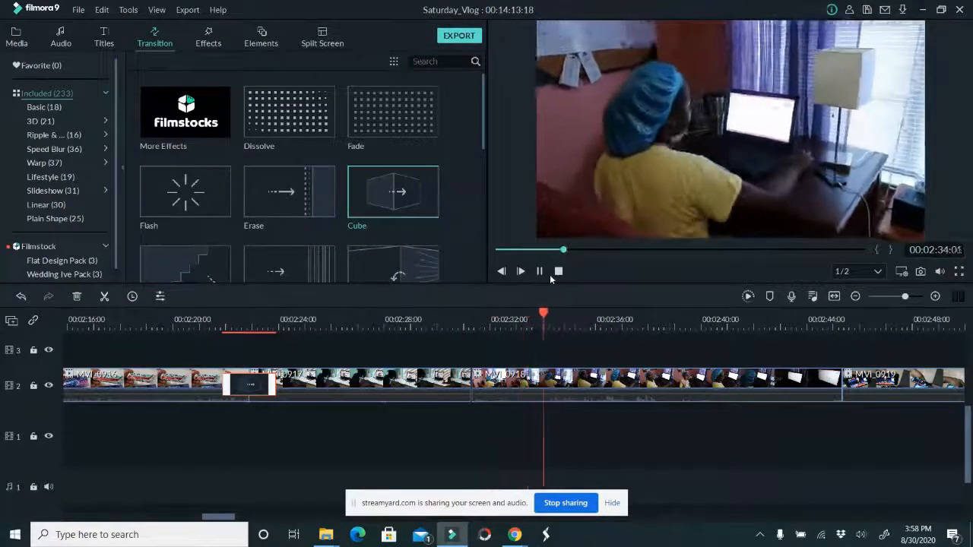
drag(220, 520, 238, 520)
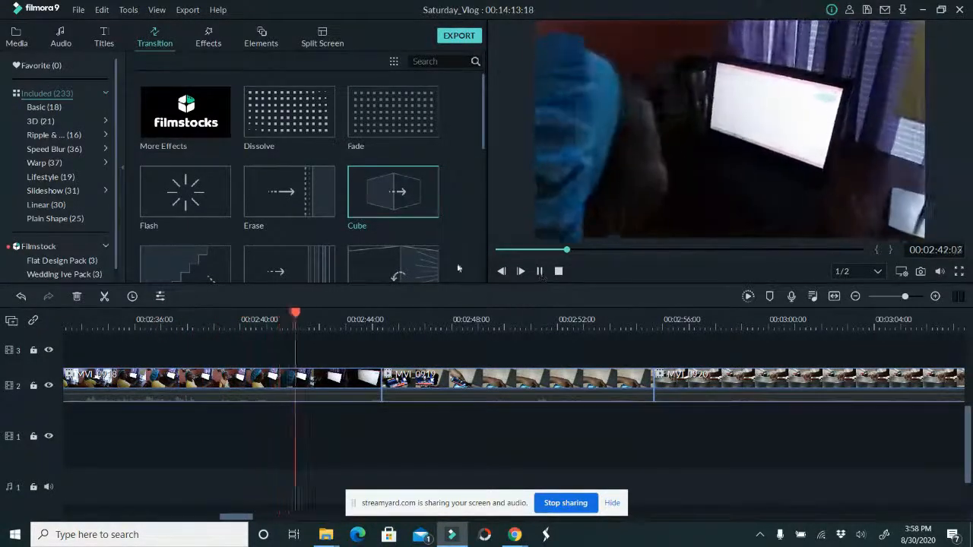
drag(289, 192, 382, 383)
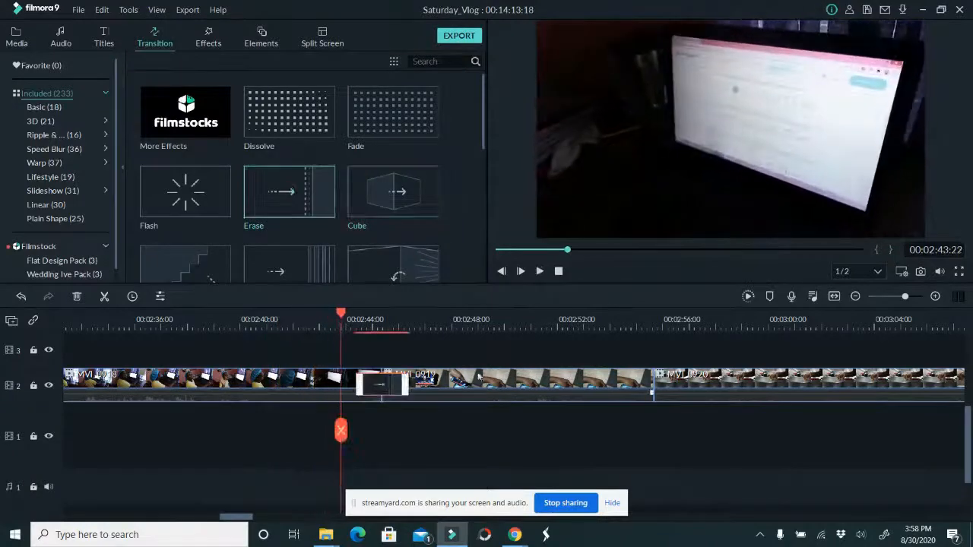
Play through MVI_0919 and add the vertical-stripe transition at the cut between MVI_0919 and MVI_0920
click(540, 271)
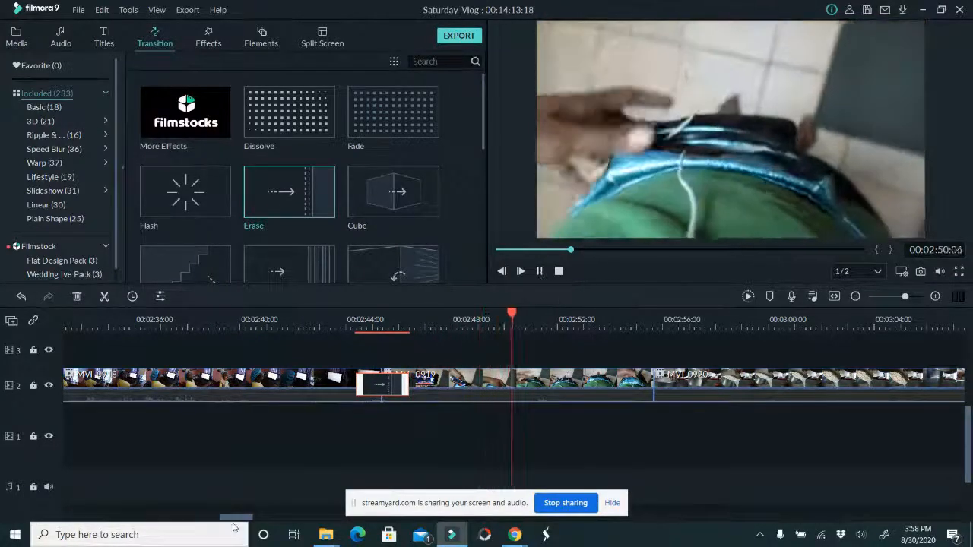
drag(236, 519, 250, 520)
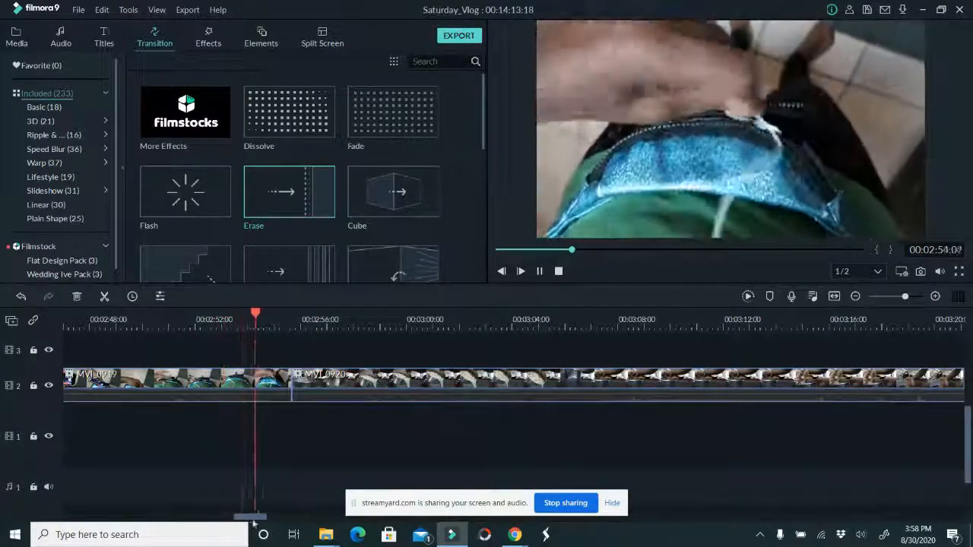
click(540, 271)
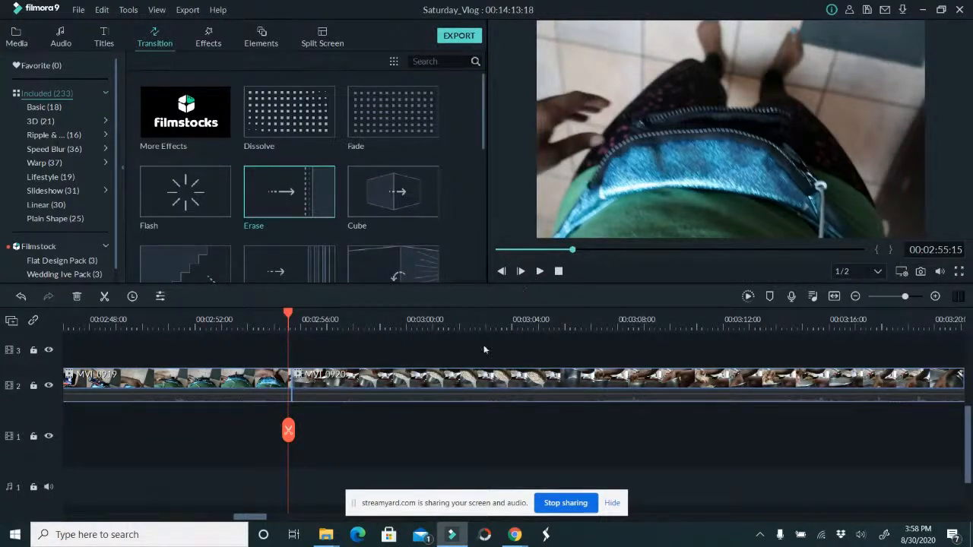
drag(261, 518, 265, 517)
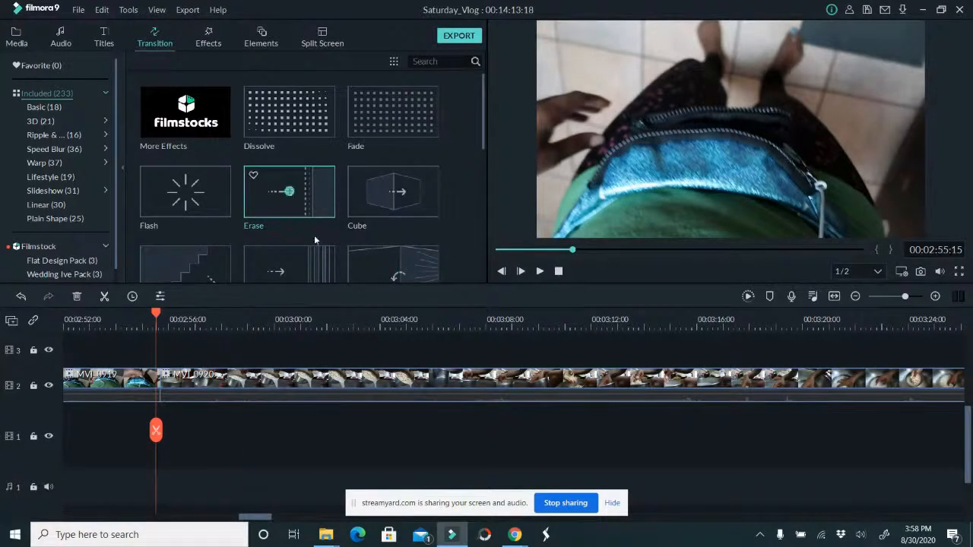
drag(314, 264, 153, 389)
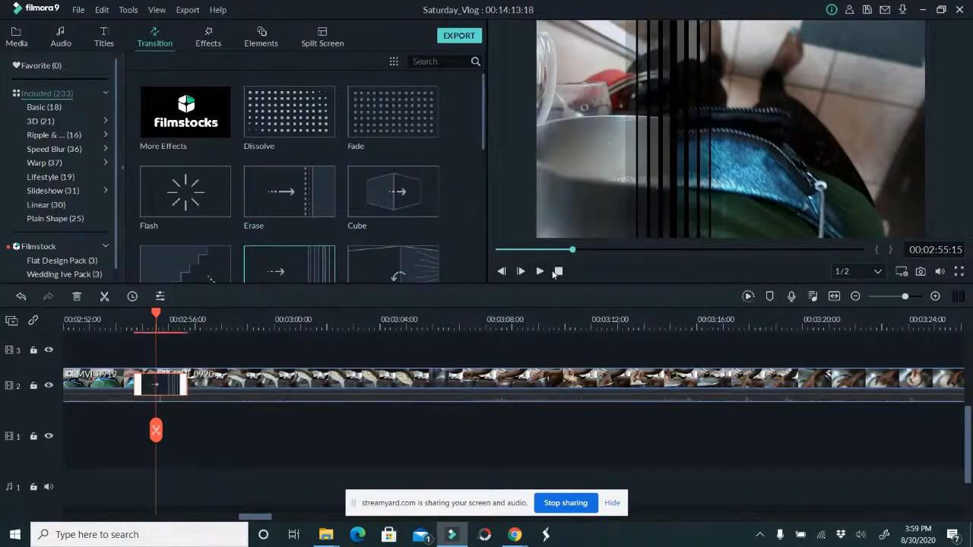
Split MVI_0920 at 00:03:03:08 and 00:03:10:23, and delete the section between the two cuts
click(540, 272)
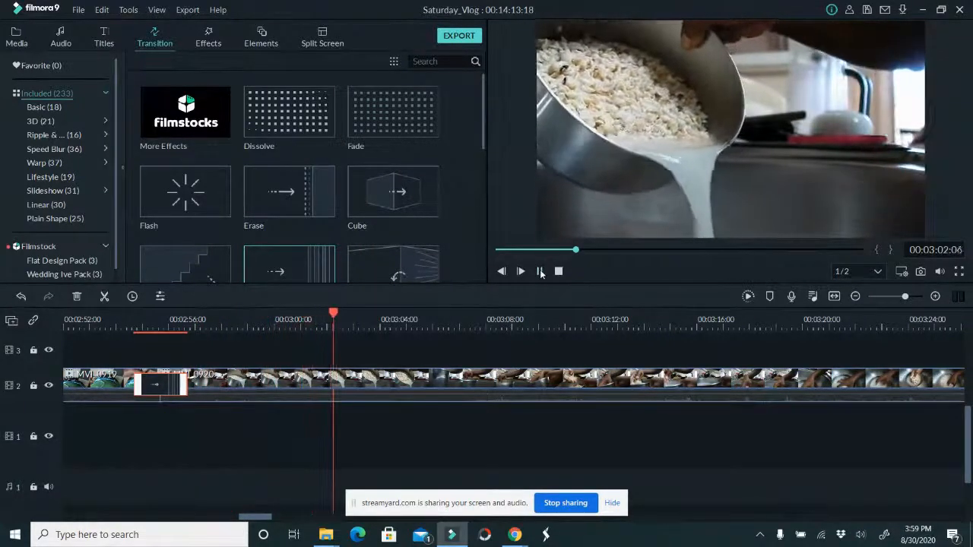
click(540, 271)
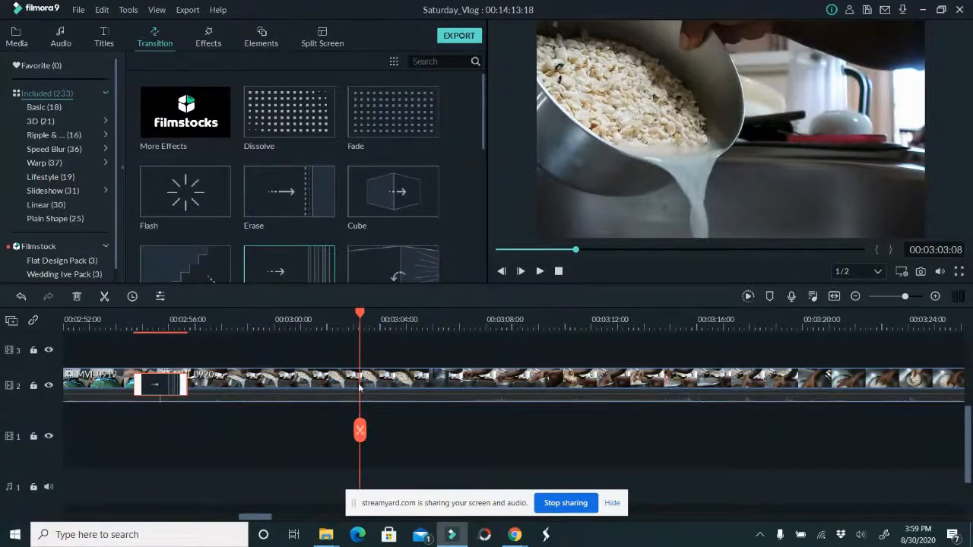
click(361, 429)
drag(504, 320, 562, 301)
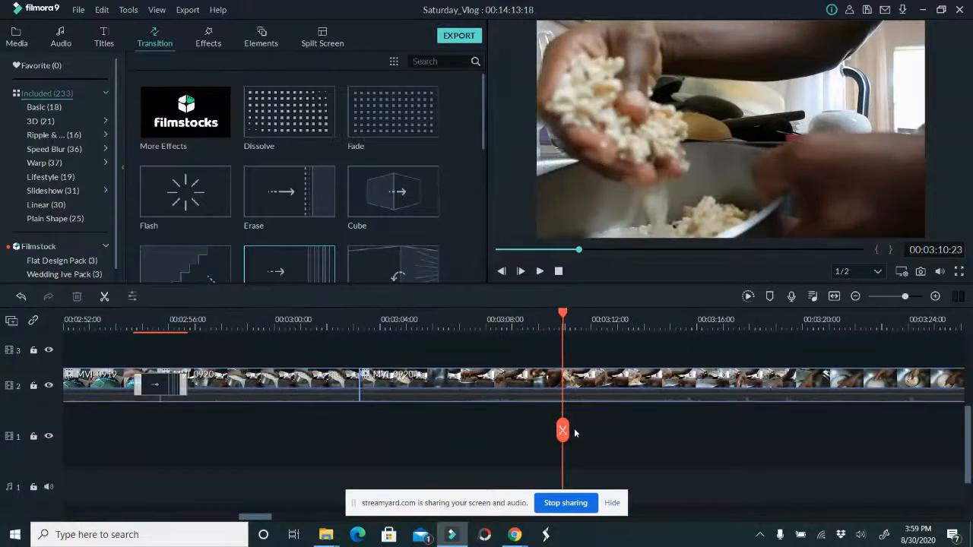
click(563, 431)
click(520, 387)
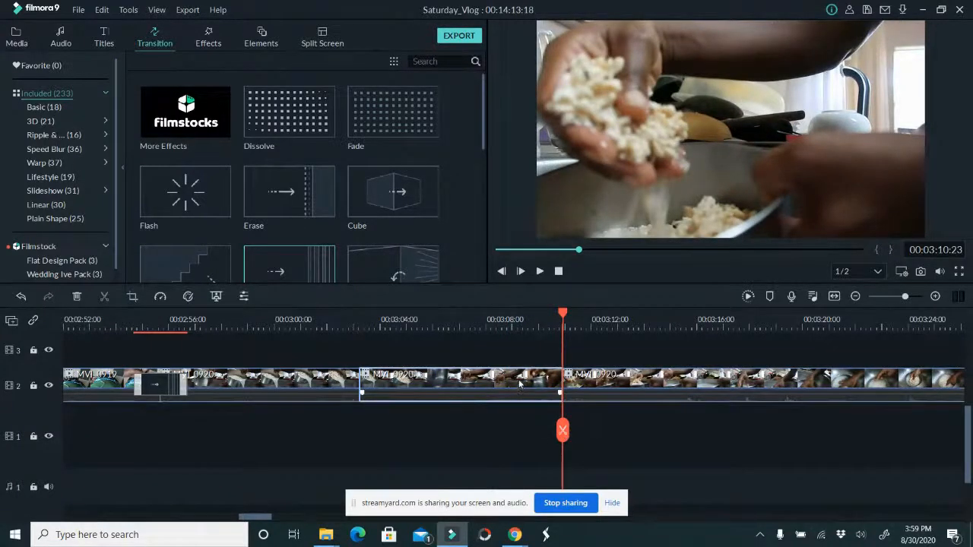
key(Delete)
Split the remaining MVI_0920 footage at 00:03:07:07 and 00:03:15:12, and delete the section between the cuts
drag(354, 431, 684, 381)
click(467, 417)
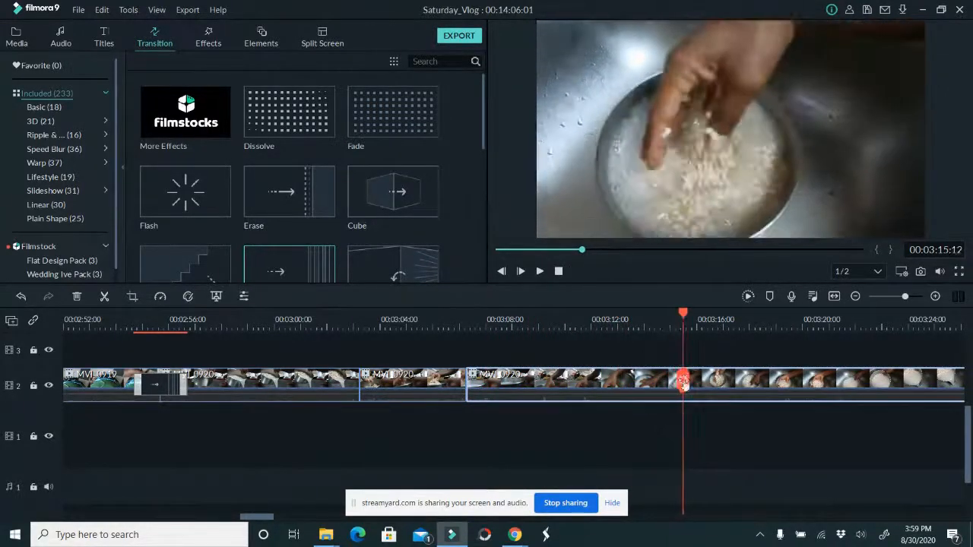
click(683, 382)
click(672, 388)
key(Delete)
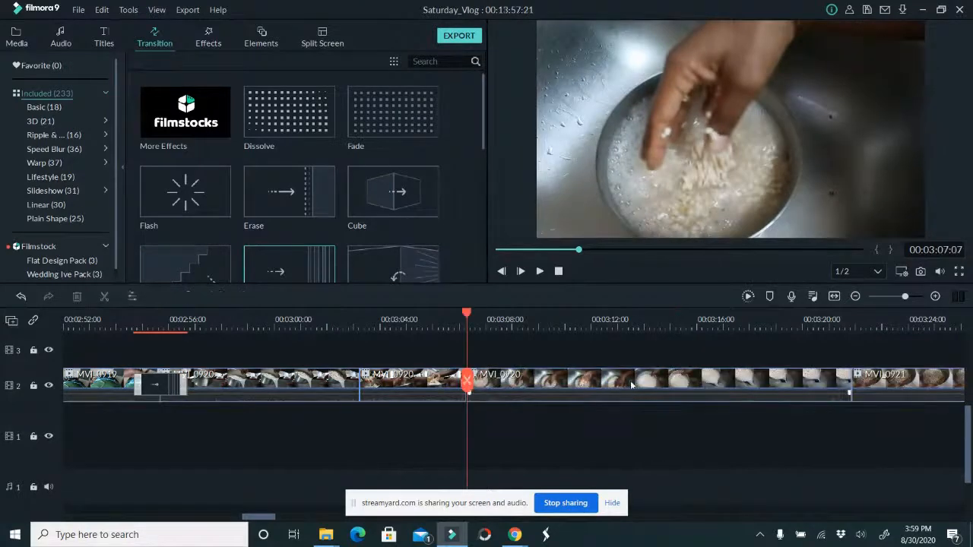
Split the last MVI_0920 piece at 00:03:12:05 and 00:03:16:22, and delete the section between the cuts
mouse_move(466, 383)
mouse_down()
mouse_move(456, 384)
mouse_move(484, 386)
mouse_up()
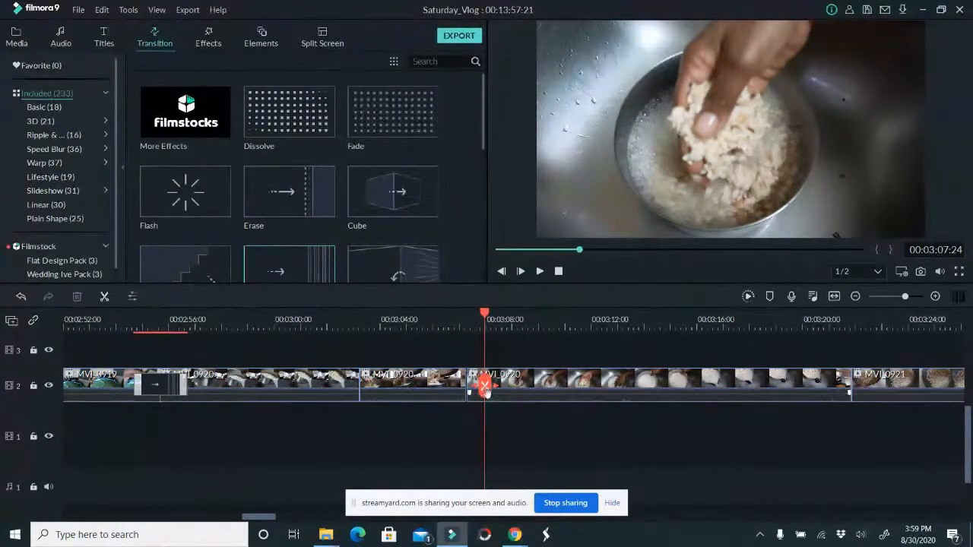
drag(484, 388, 552, 401)
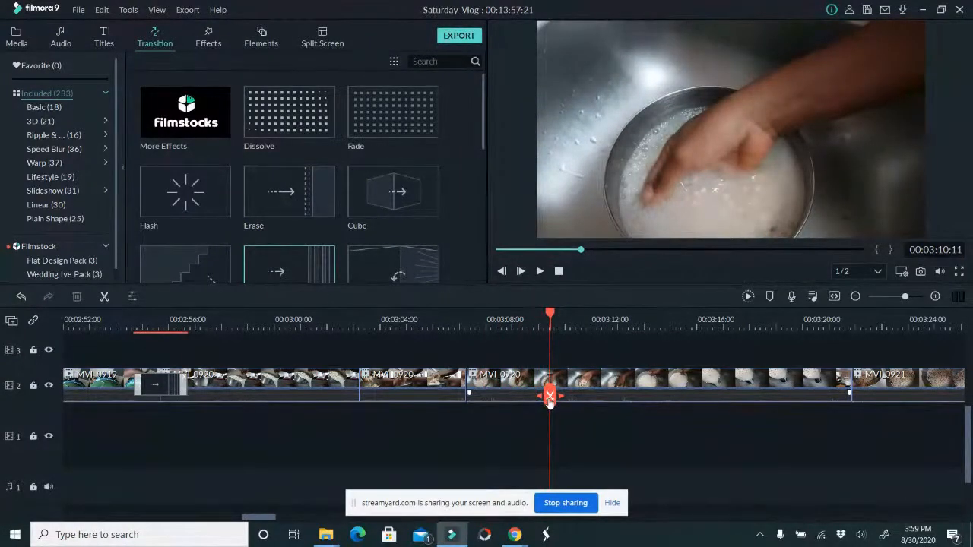
drag(550, 401, 596, 392)
click(596, 392)
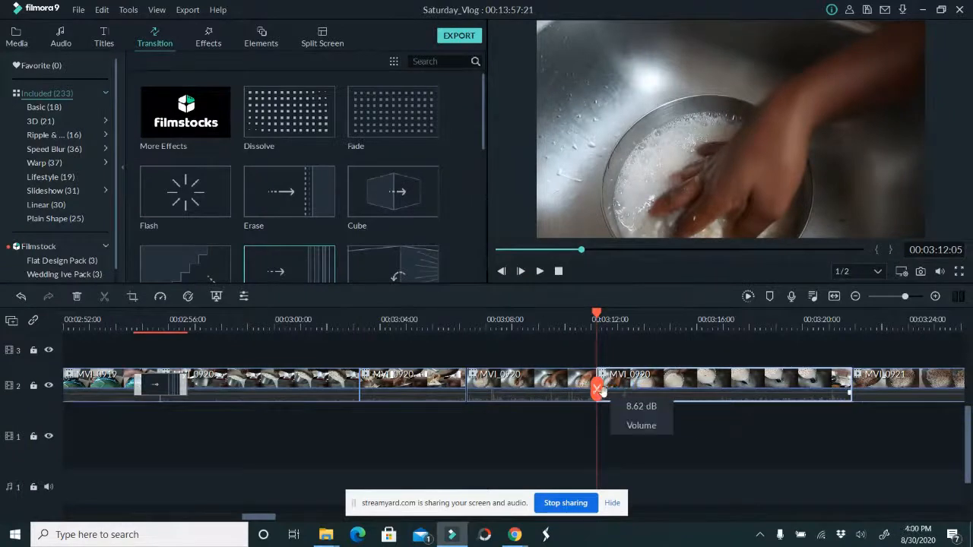
drag(600, 390, 719, 393)
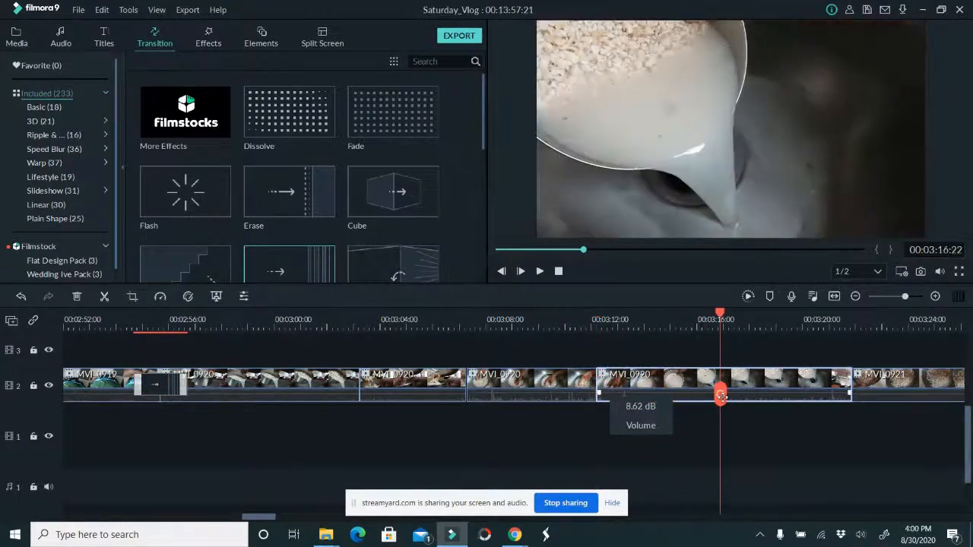
click(719, 393)
click(670, 389)
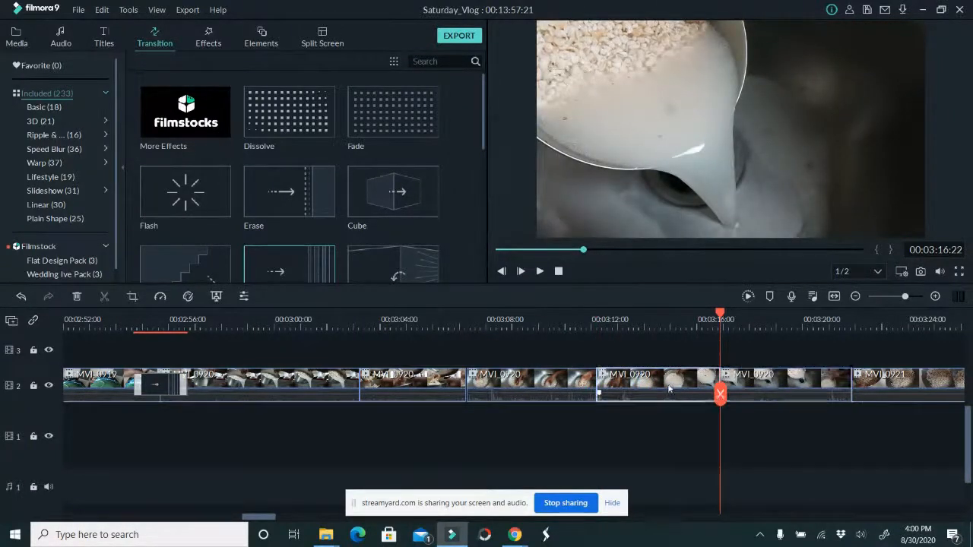
key(Delete)
Split the last MVI_0920 piece at 00:03:15:04 and delete the remainder after the cut
drag(597, 397, 674, 386)
click(674, 386)
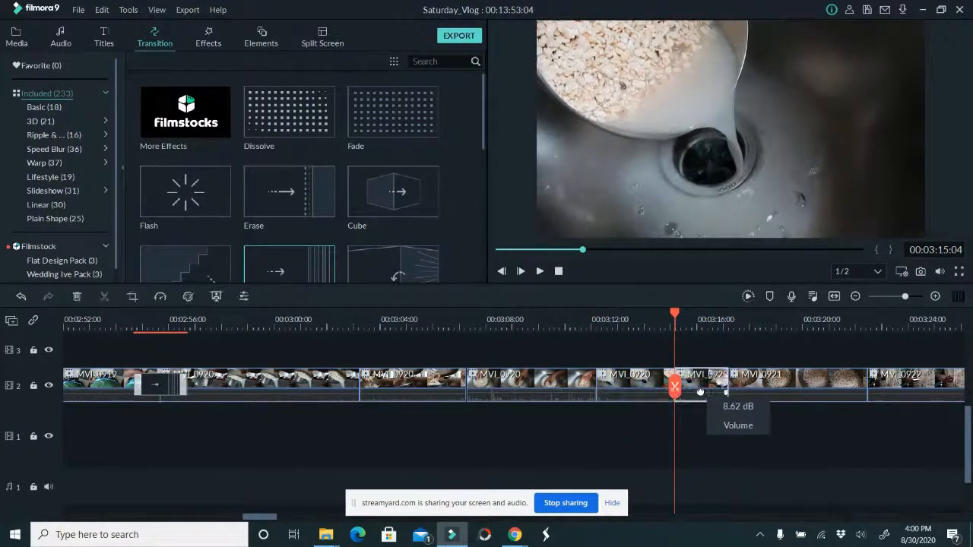
key(Delete)
Split MVI_0921 at 00:03:18:10 and delete the remainder after the cut
click(711, 387)
drag(715, 388, 759, 379)
click(760, 377)
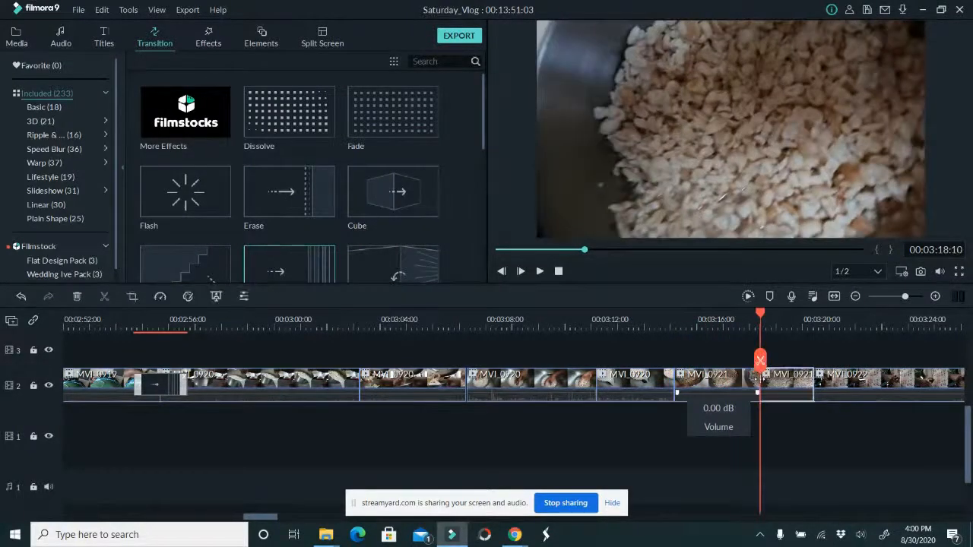
key(Delete)
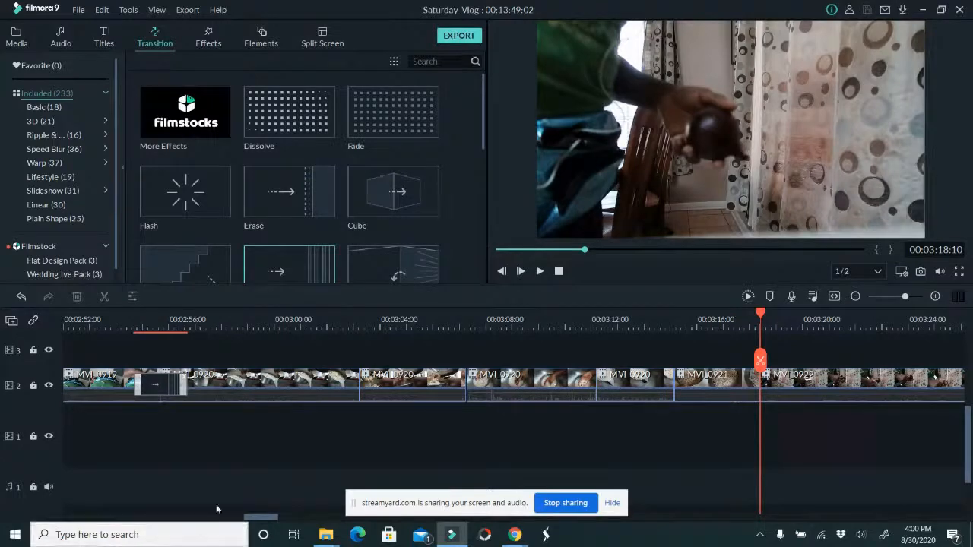
Split MVI_0922 at 00:03:21:10 and delete the piece before the cut
drag(262, 519, 285, 519)
drag(181, 359, 261, 369)
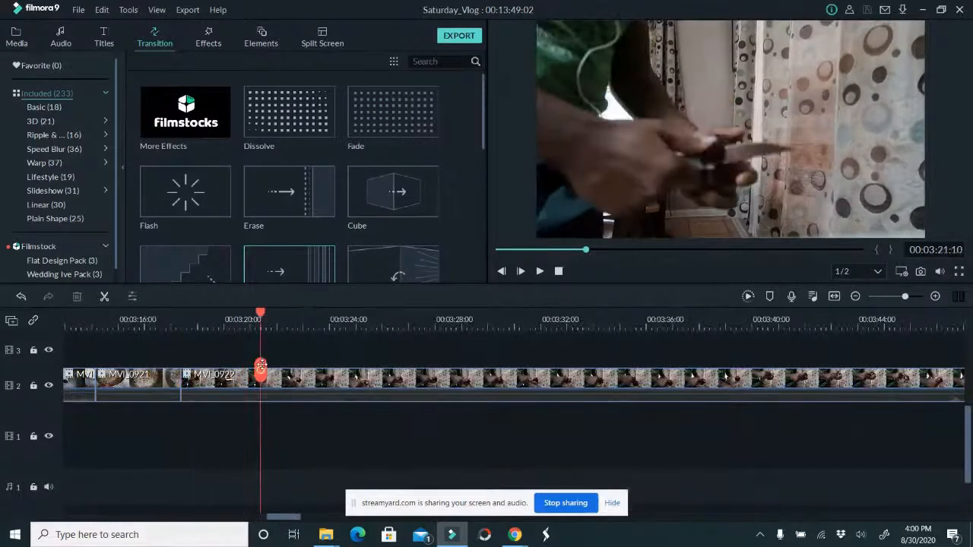
click(261, 370)
click(220, 387)
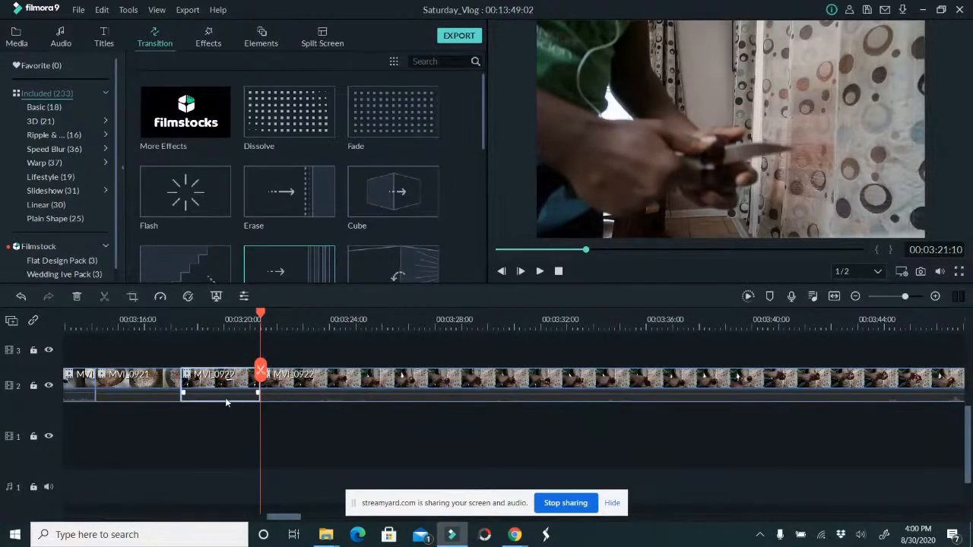
key(Delete)
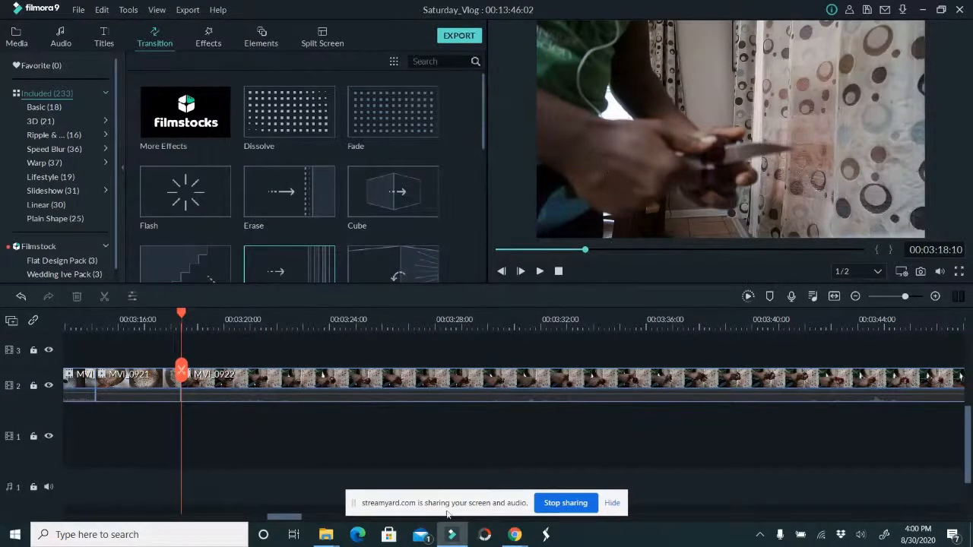
Open Advanced Color Correction for MVI_0922, try the Warm and Cool presets, and select the Boost Color preset
click(289, 382)
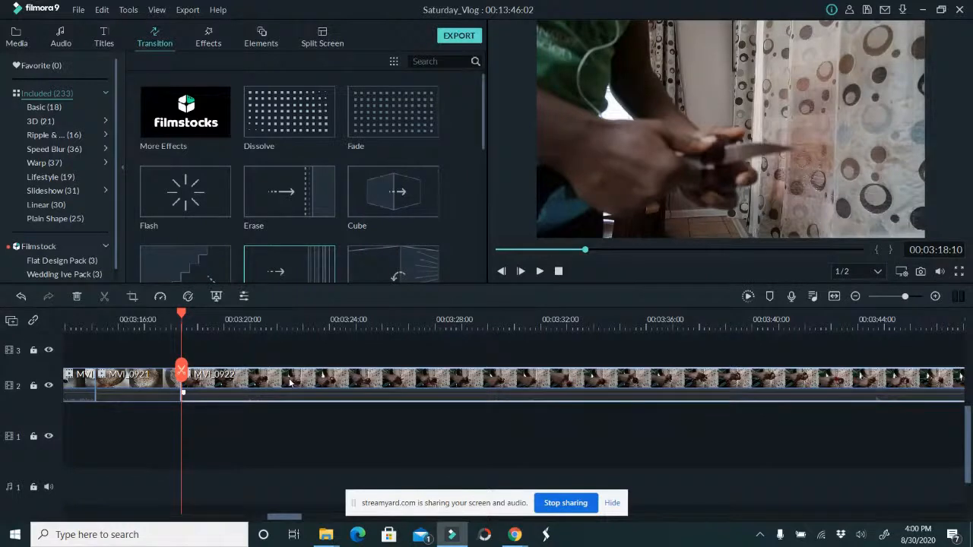
click(189, 296)
click(297, 153)
click(219, 156)
click(186, 289)
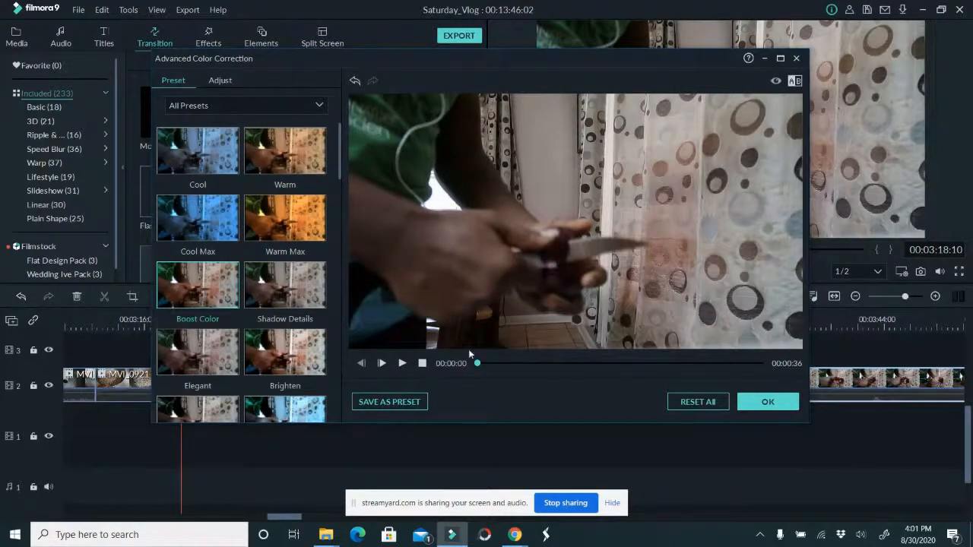
Preview the Boost Color preset at other frames of MVI_0922, then replace it with the Brighten preset
drag(478, 363, 519, 366)
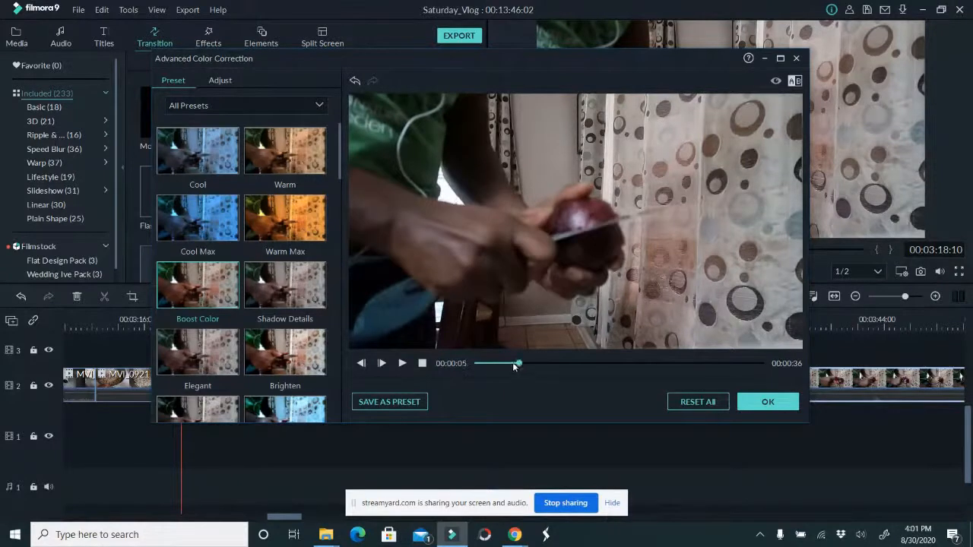
click(235, 286)
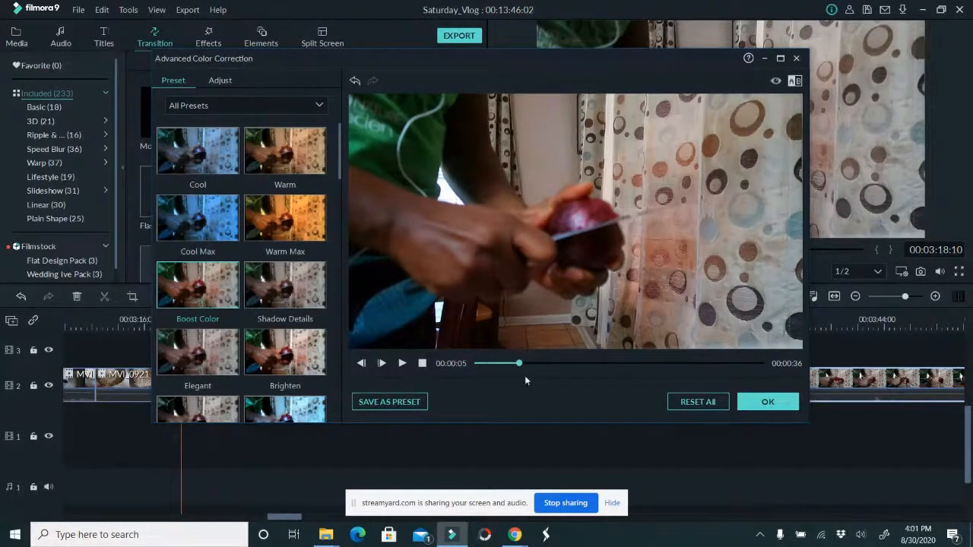
drag(518, 363, 686, 358)
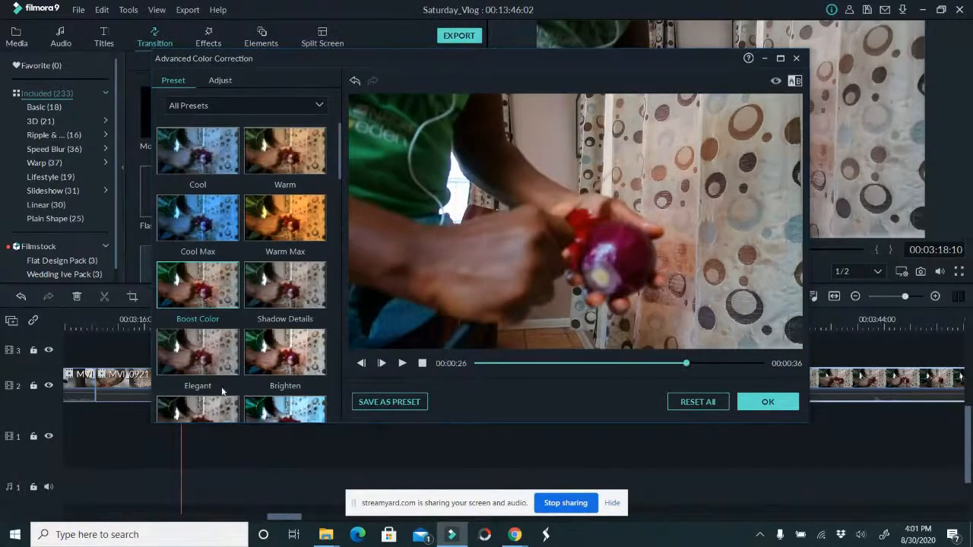
click(296, 361)
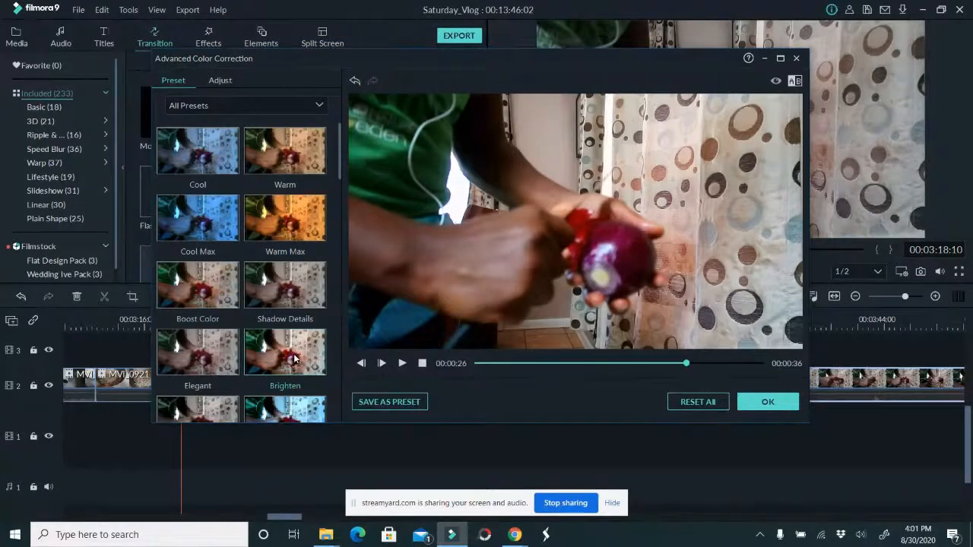
drag(529, 364, 652, 363)
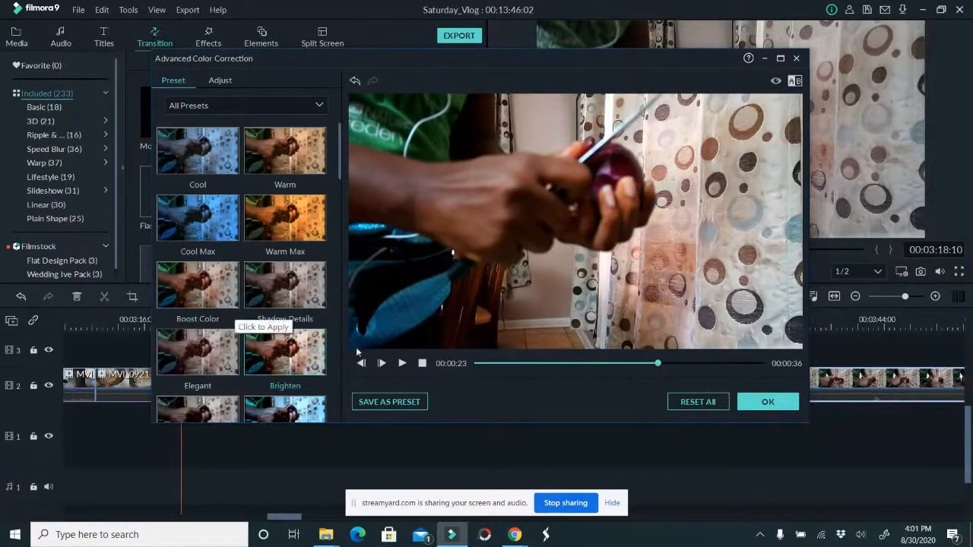
drag(340, 170, 332, 199)
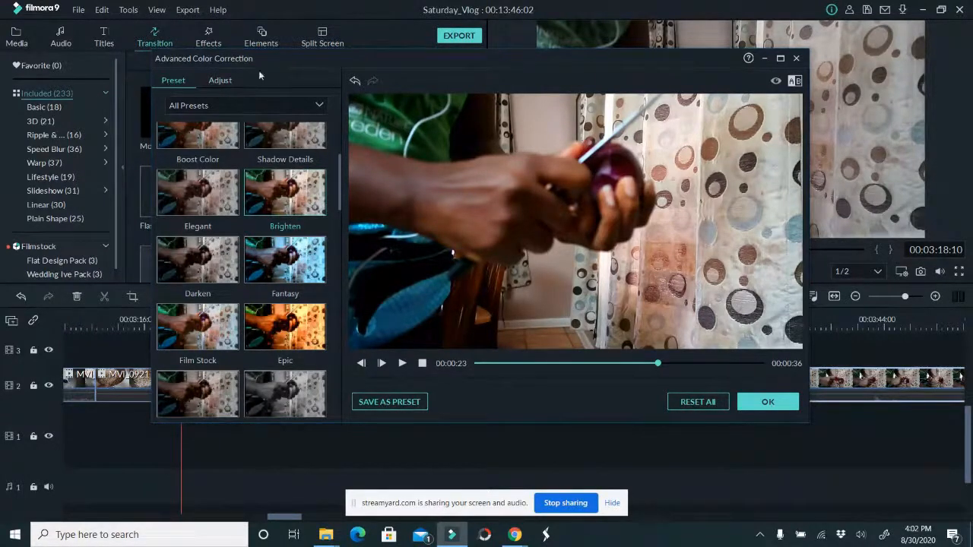
Raise MVI_0922's Exposure to about 35 and apply the colour correction
click(220, 81)
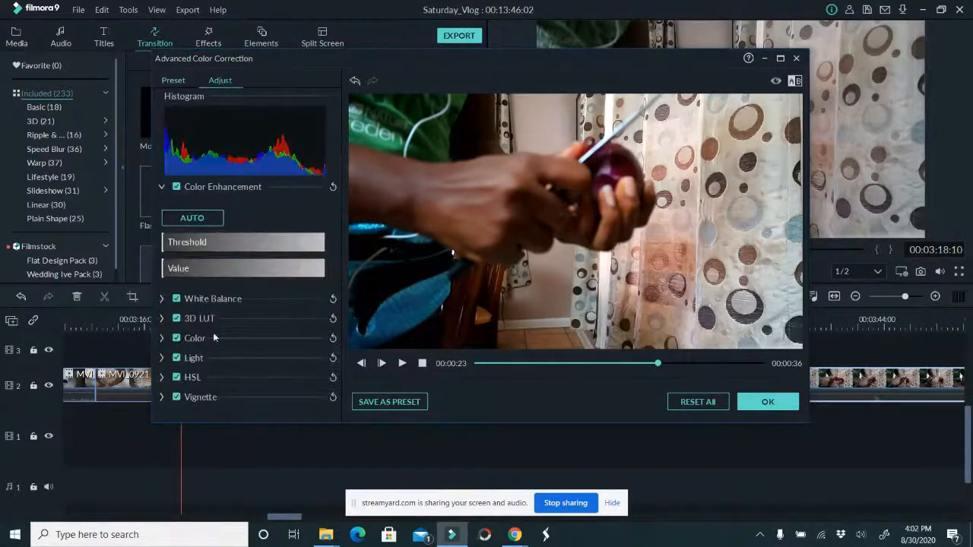
click(158, 358)
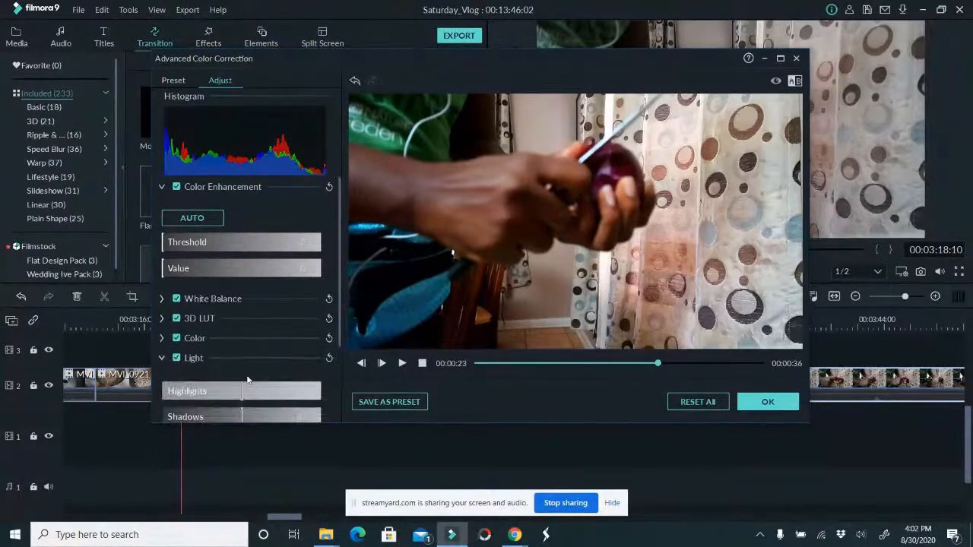
scroll(248, 376, down, 3)
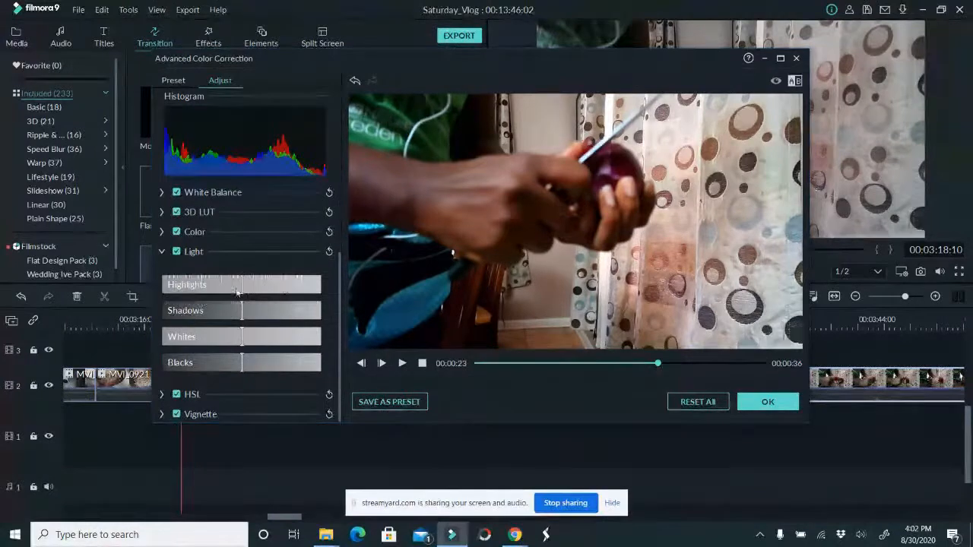
click(160, 232)
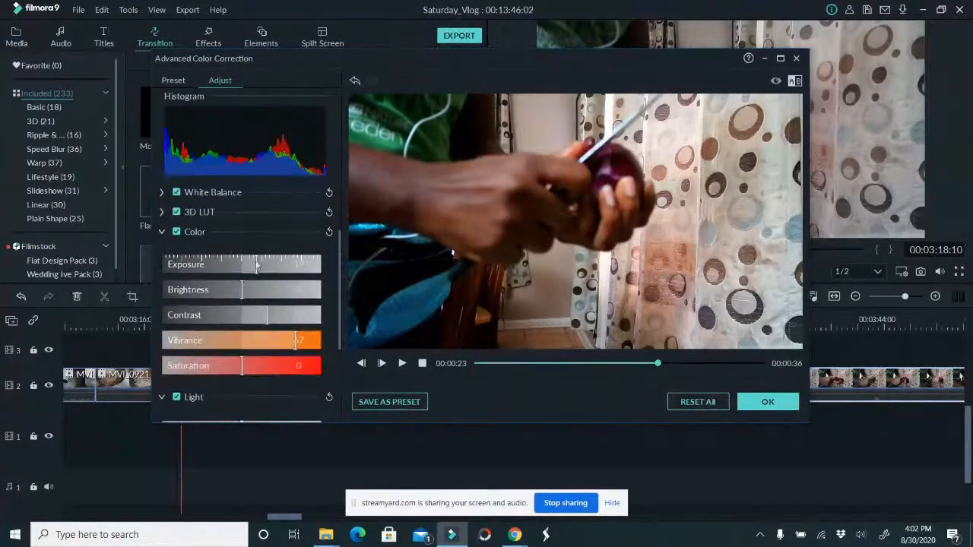
drag(255, 261, 271, 262)
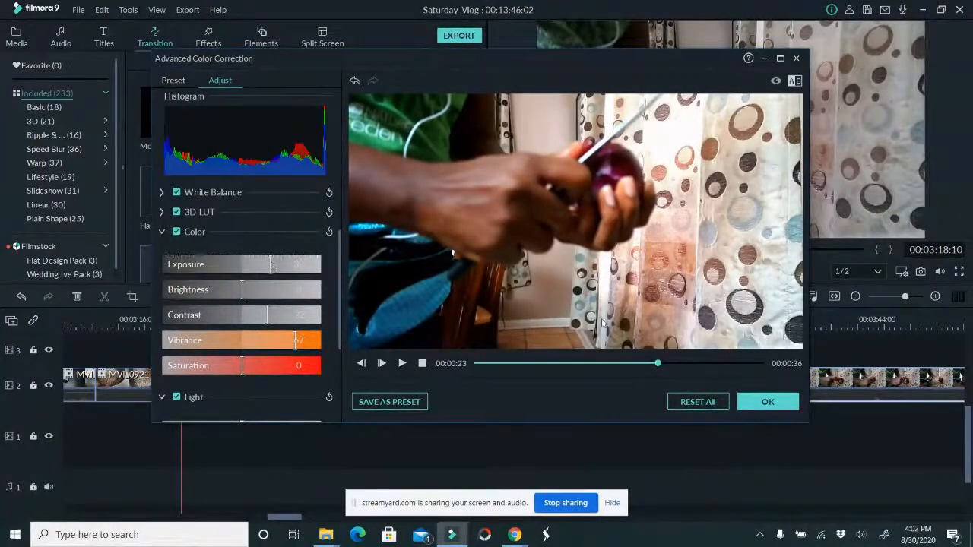
mouse_move(658, 367)
mouse_down()
mouse_move(585, 369)
mouse_move(649, 367)
mouse_up()
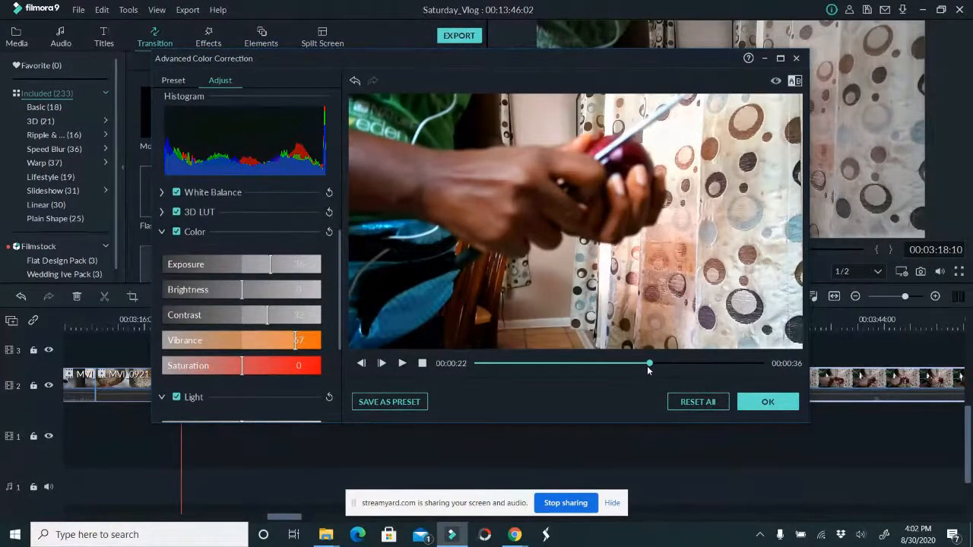
click(175, 80)
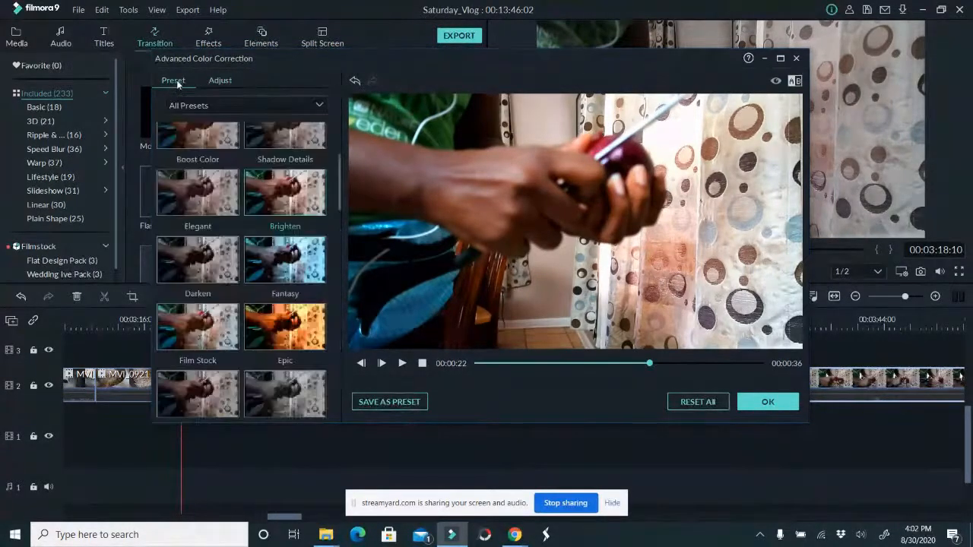
click(768, 402)
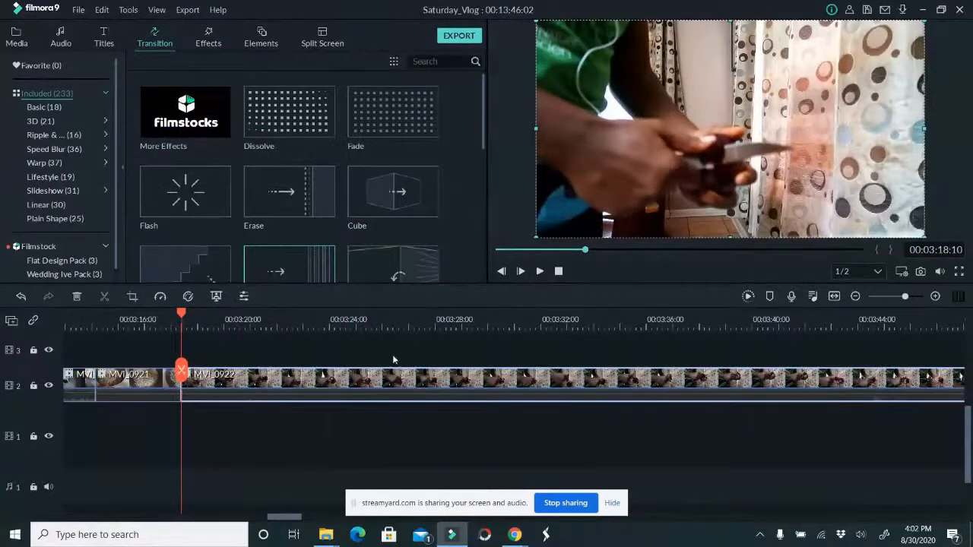
Play the timeline around the cut from MVI_0921 to MVI_0922 and check the corrected clip
click(158, 319)
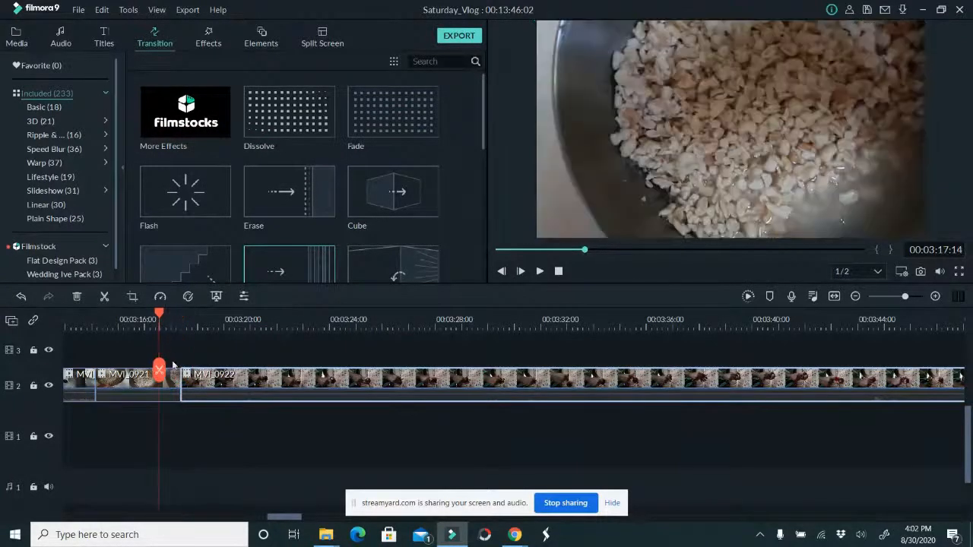
click(540, 274)
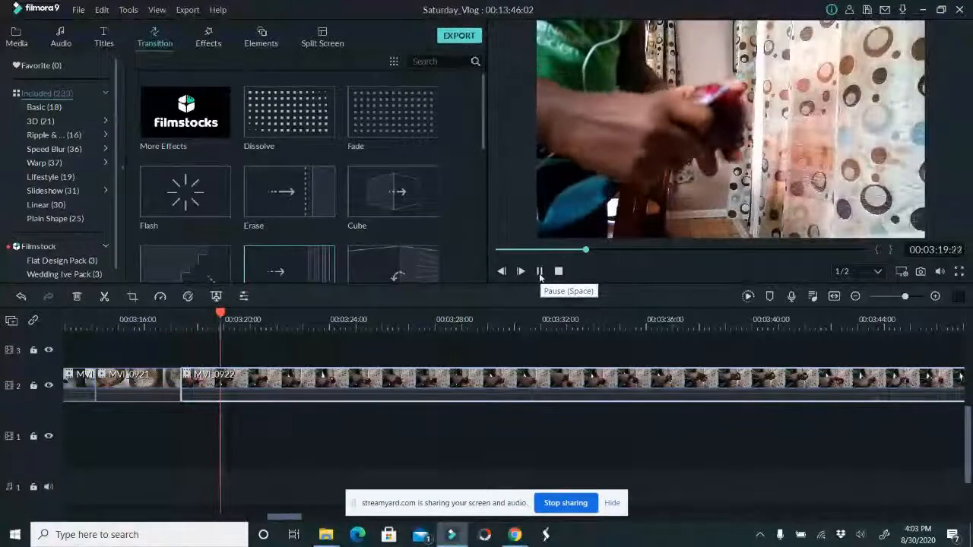
click(604, 320)
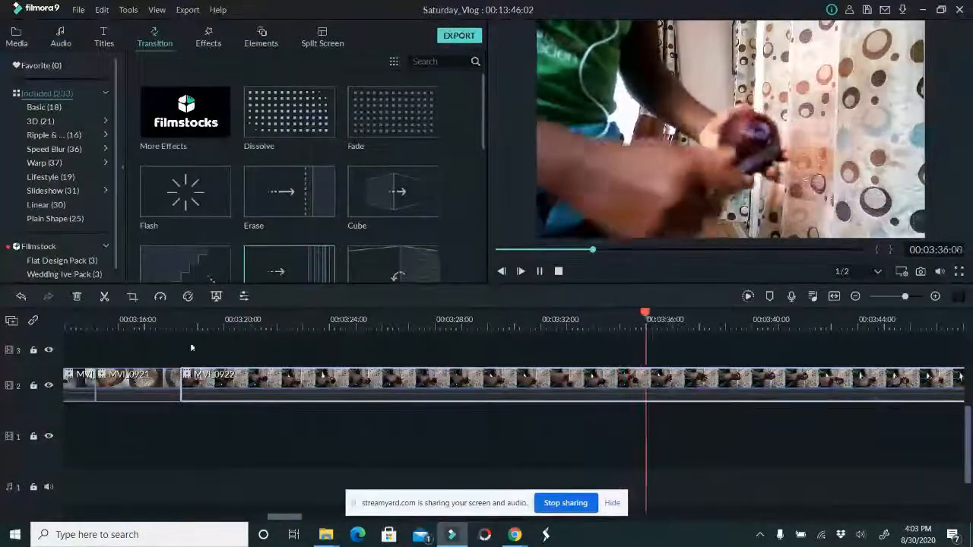
click(129, 320)
drag(295, 523, 279, 523)
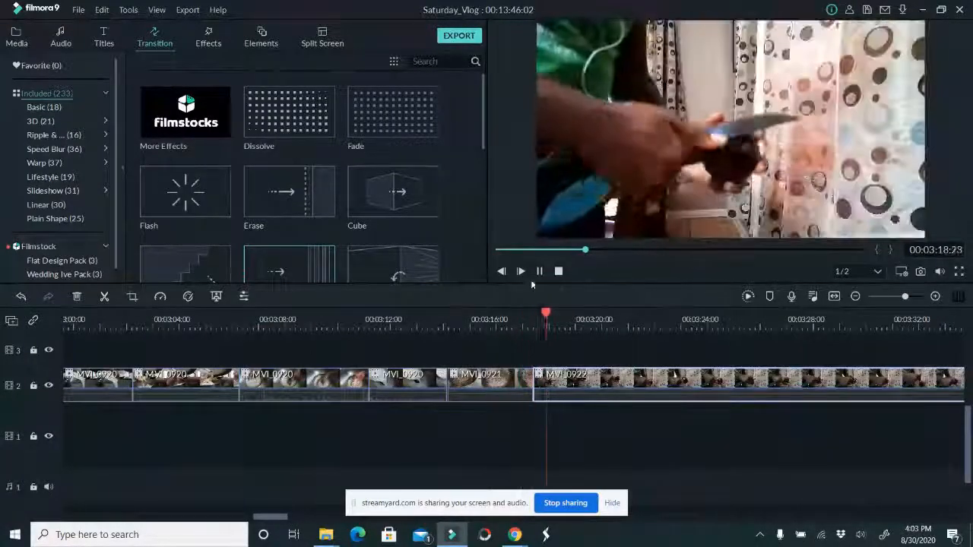
key(space)
Go back to MVI_0918 around 00:02:36:01 and try the Brighten preset on it in Advanced Color Correction
drag(267, 520, 241, 520)
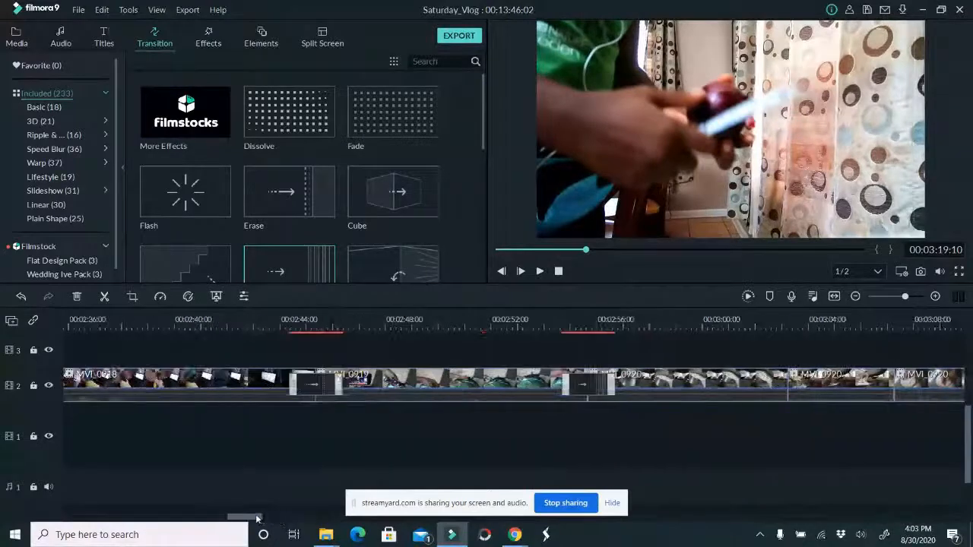
drag(450, 328, 375, 328)
drag(240, 518, 225, 518)
drag(464, 326, 452, 327)
click(483, 389)
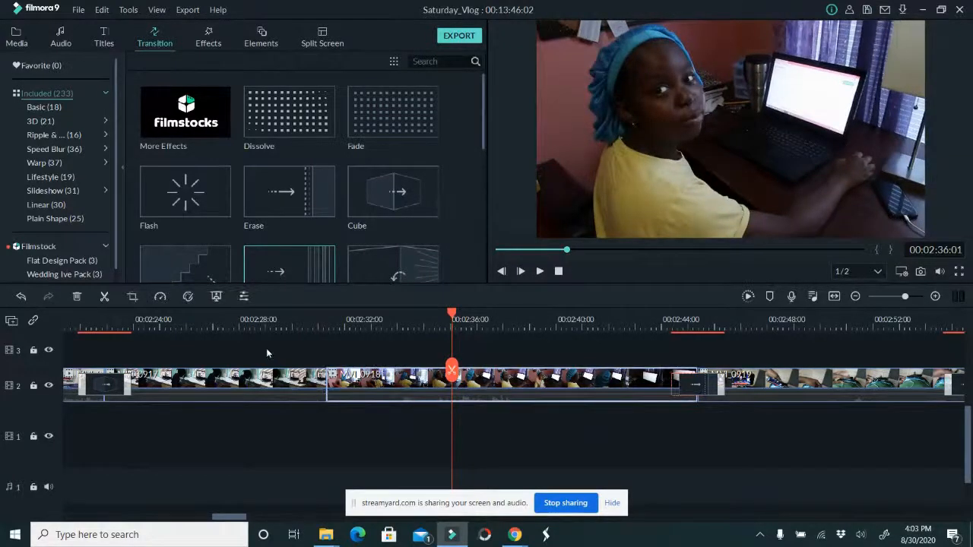
click(189, 296)
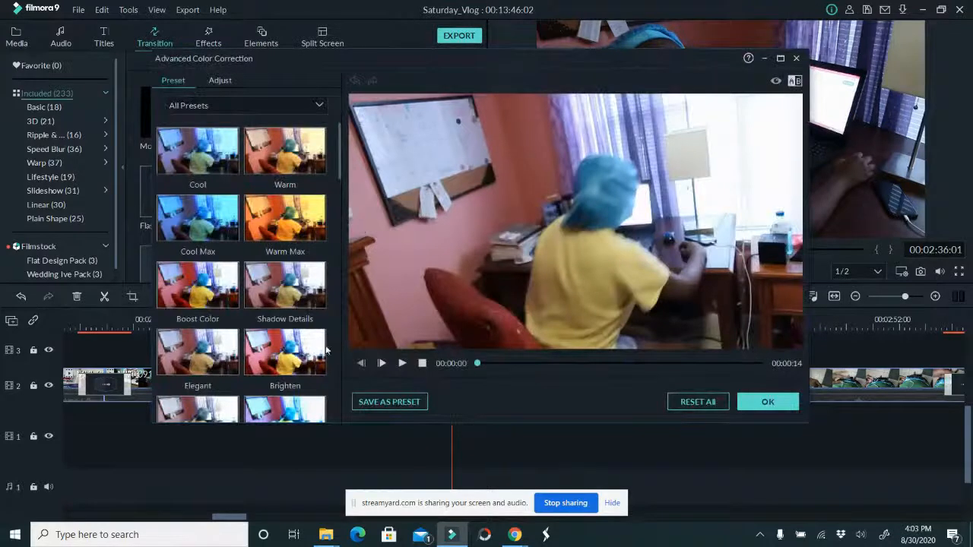
click(297, 363)
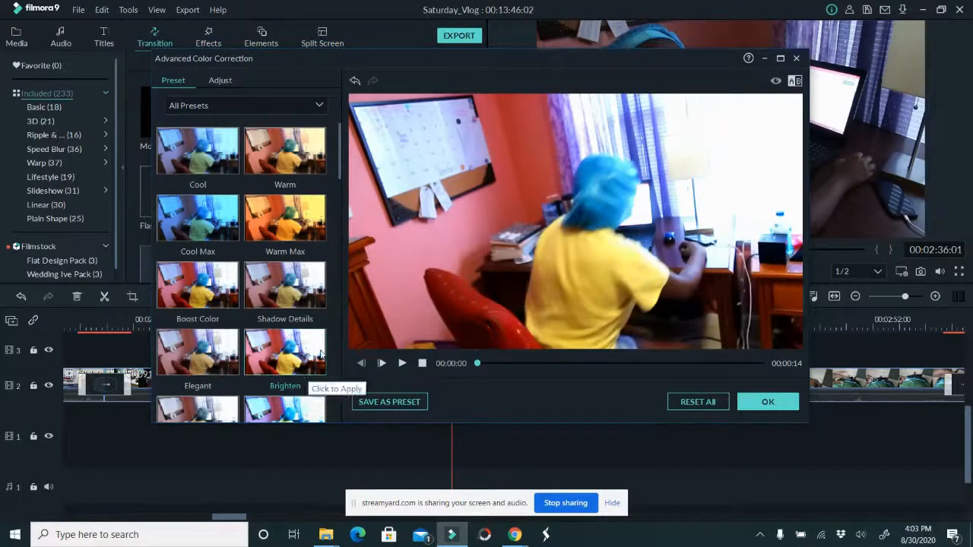
Set MVI_0918's Exposure and Vibrance to 43, raise Brightness slightly, and apply the colour correction
click(220, 80)
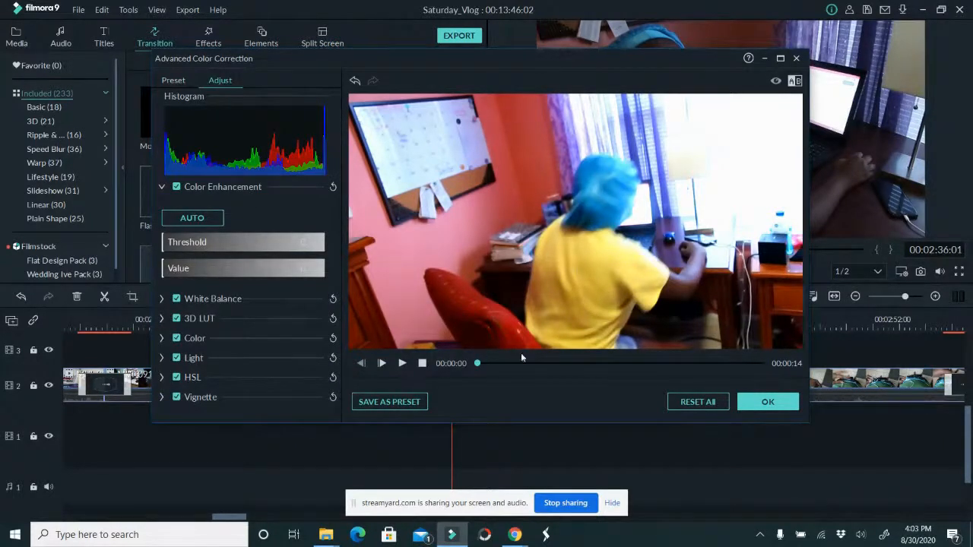
drag(478, 363, 503, 364)
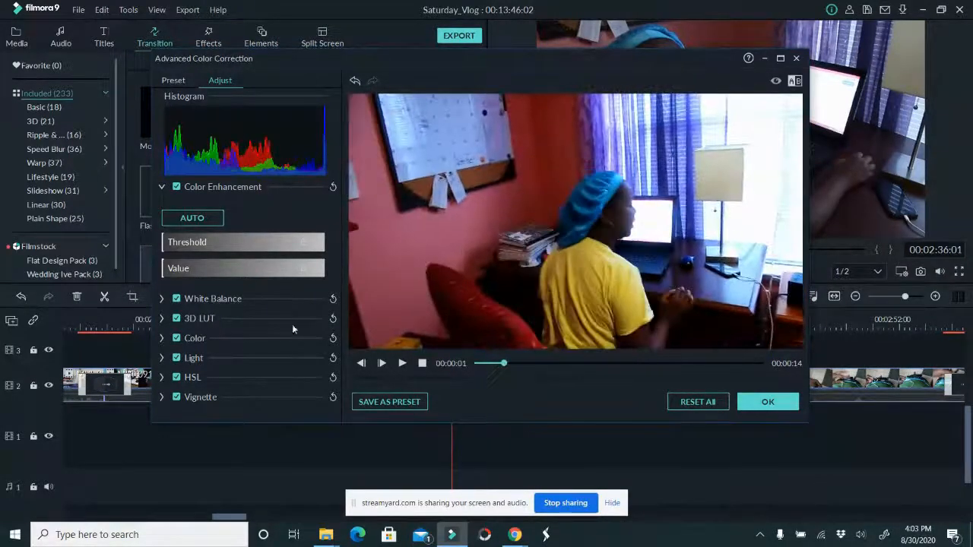
click(161, 338)
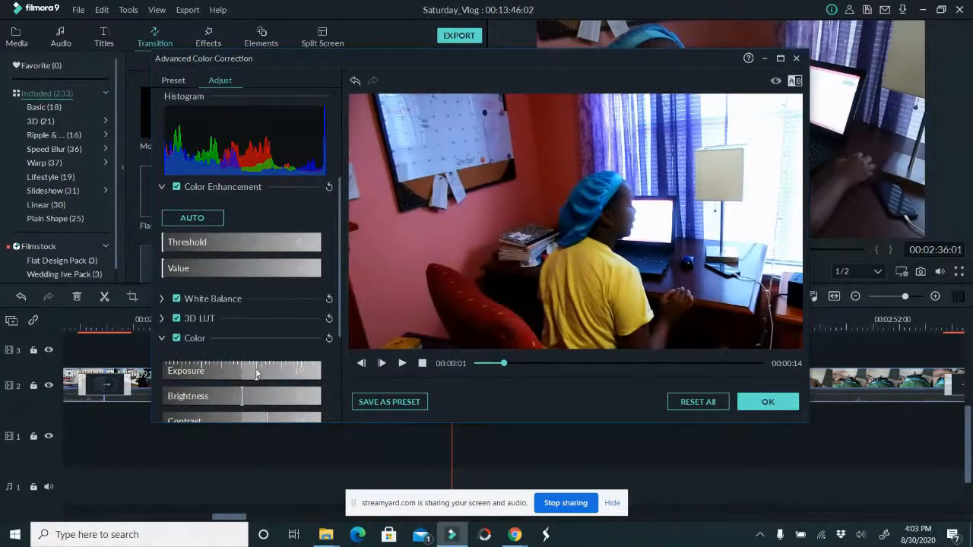
drag(256, 372, 247, 401)
scroll(251, 399, down, 3)
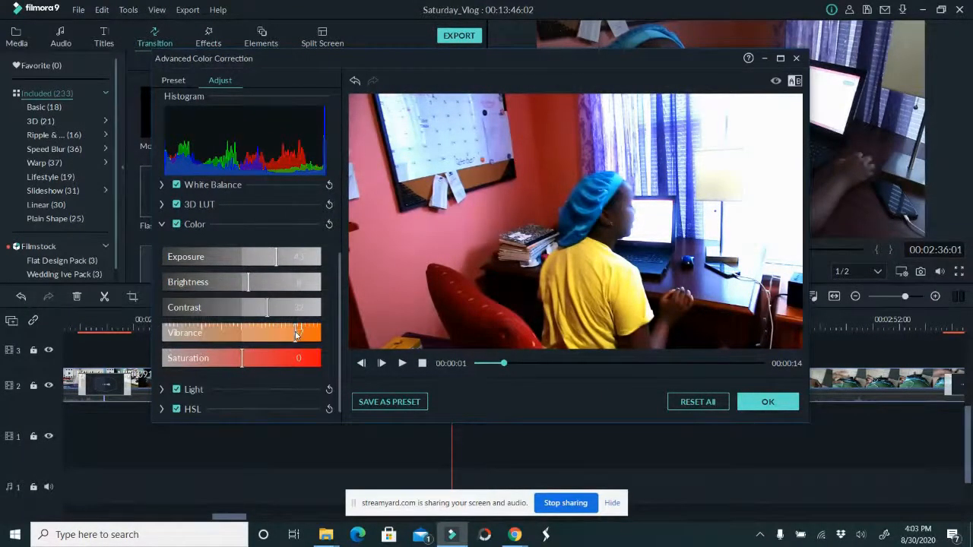
drag(296, 335, 276, 325)
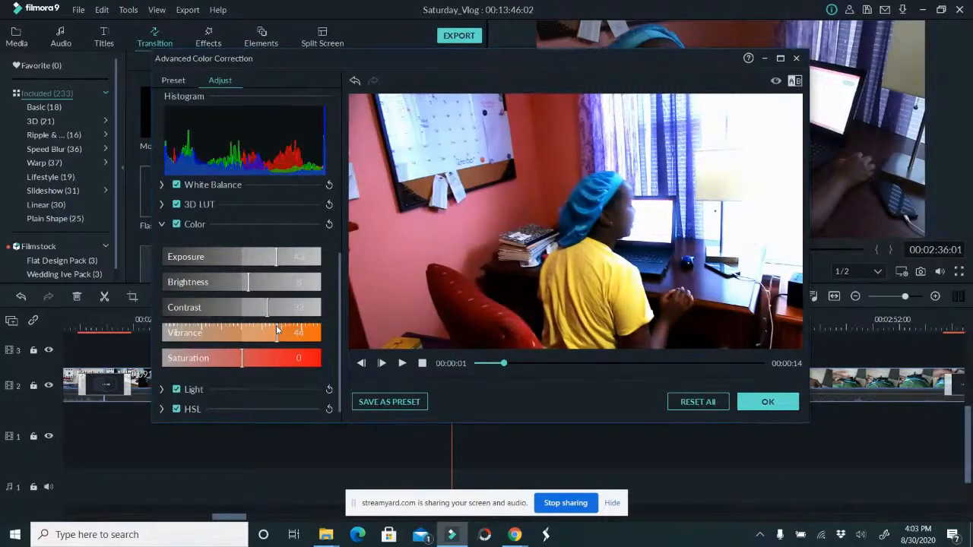
scroll(256, 353, down, 1)
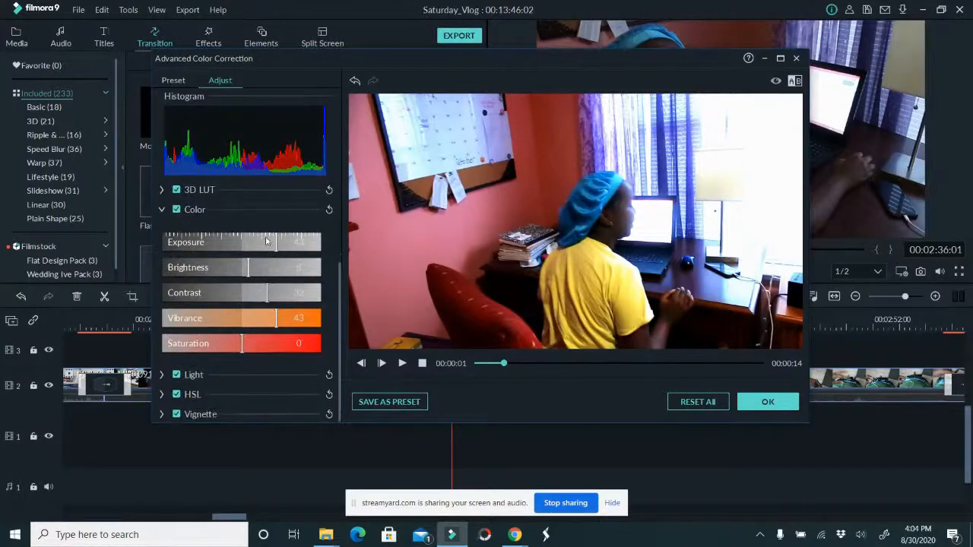
drag(251, 263, 254, 263)
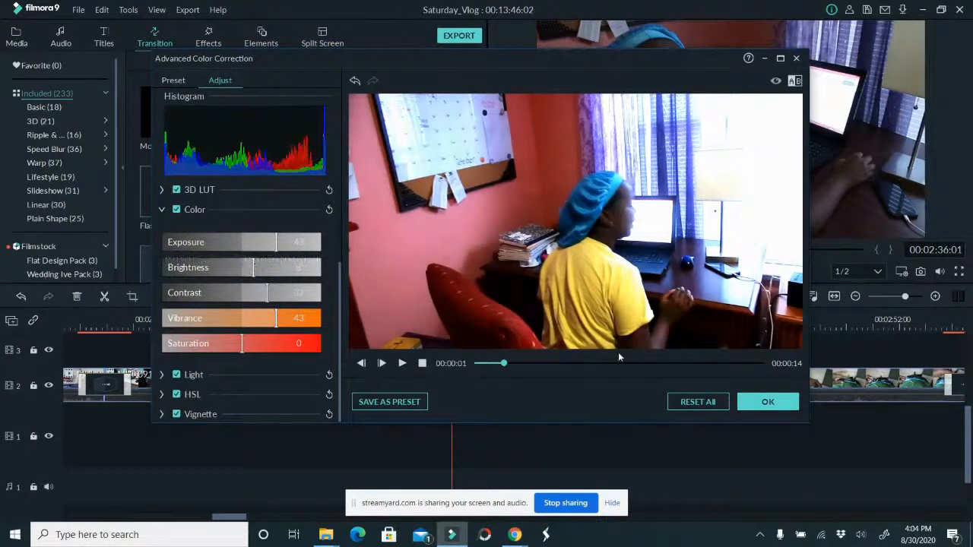
click(762, 401)
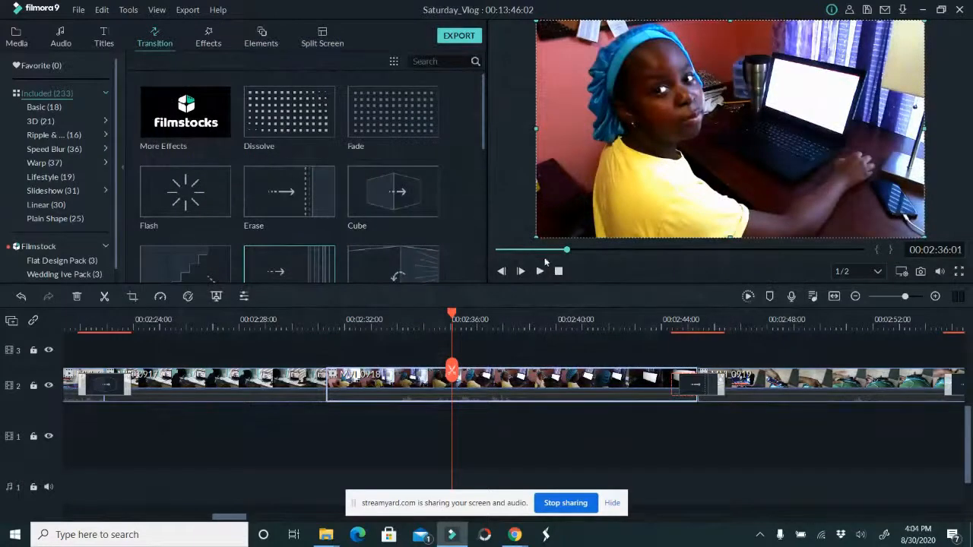
Move to 00:02:38:01, reopen Advanced Color Correction for MVI_0918 and reset all its adjustments
click(414, 319)
click(456, 320)
drag(463, 326, 506, 335)
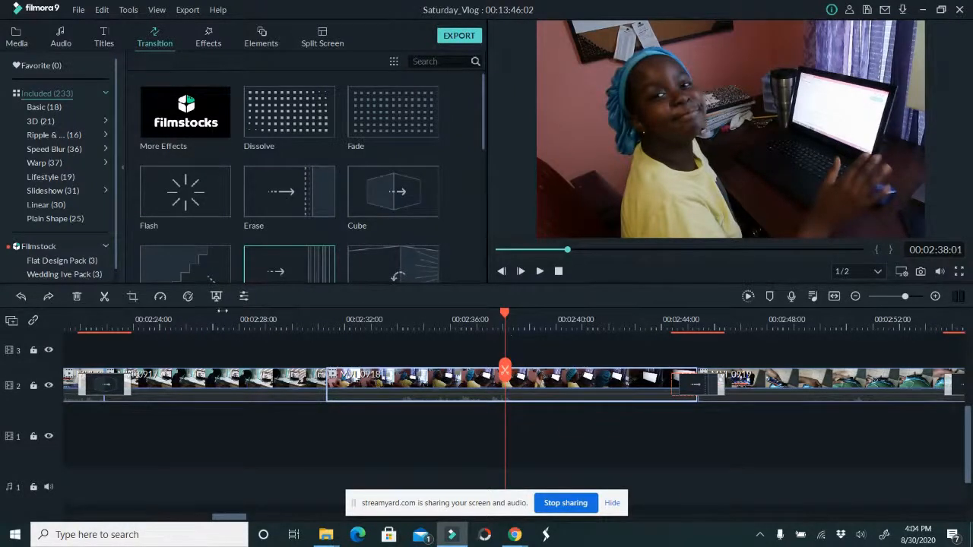
click(190, 296)
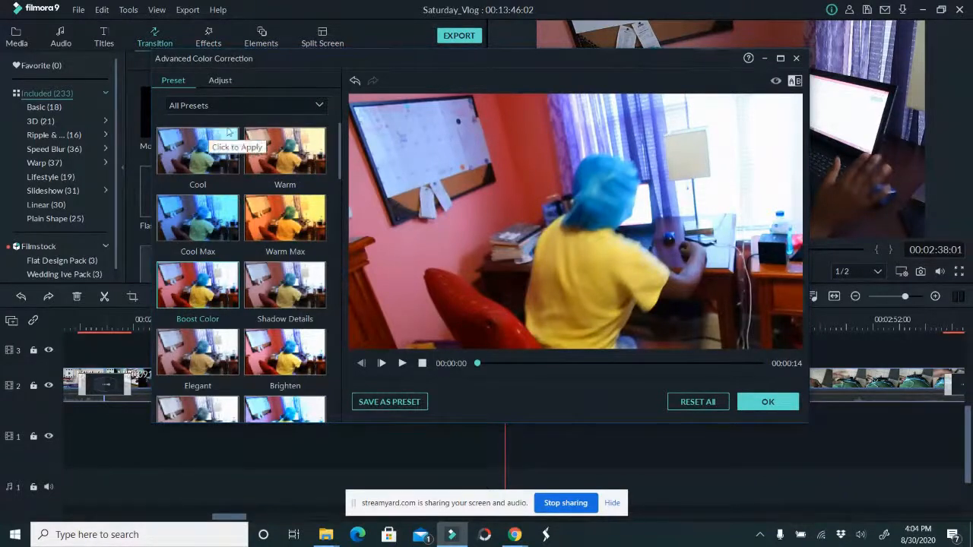
click(698, 400)
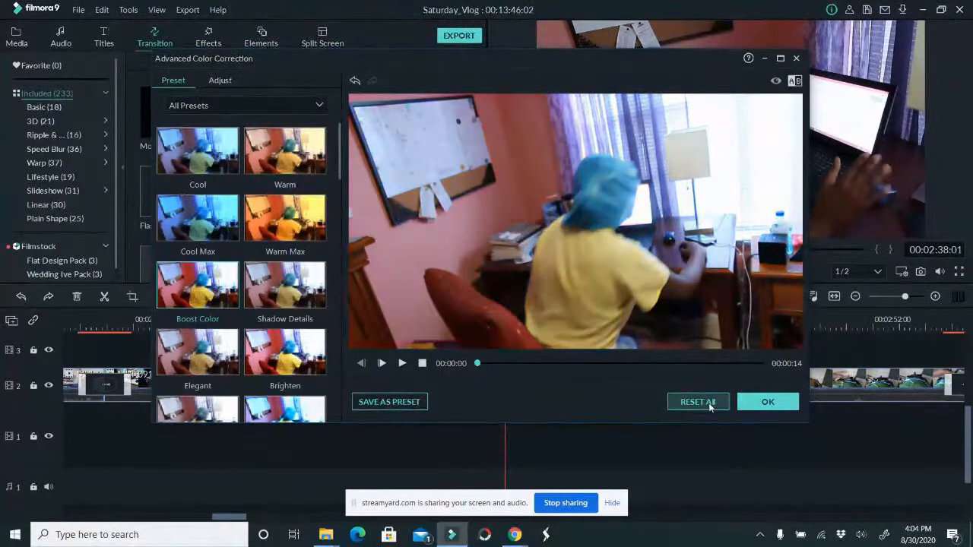
Preview MVI_0918 at 00:00:06 in the colour correction dialog and raise its Brightness to about 62
click(220, 80)
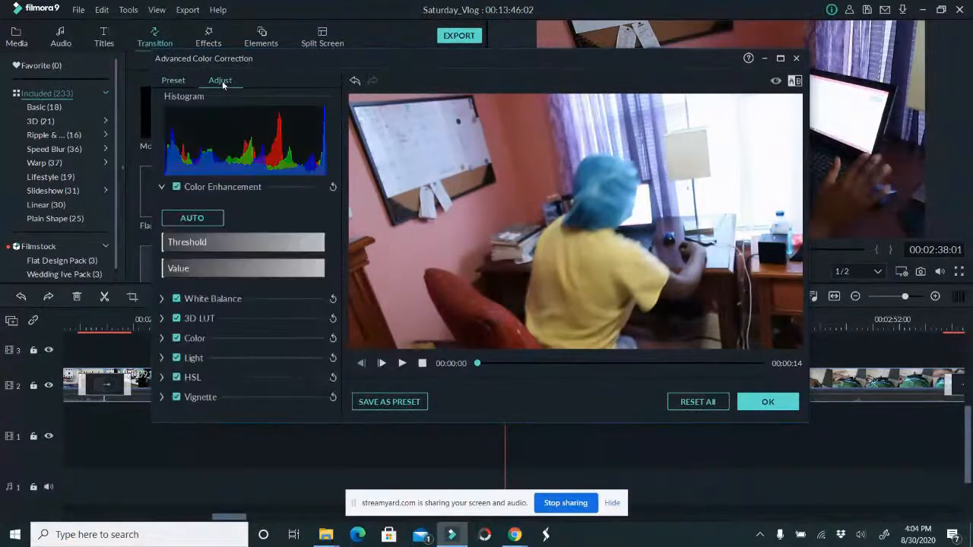
click(161, 338)
scroll(199, 370, down, 1)
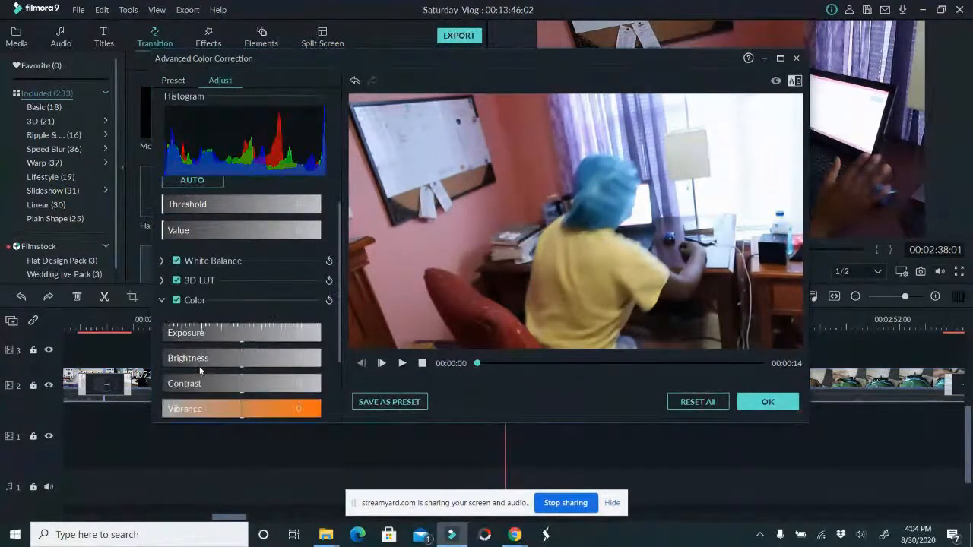
drag(661, 363, 605, 364)
drag(242, 362, 292, 363)
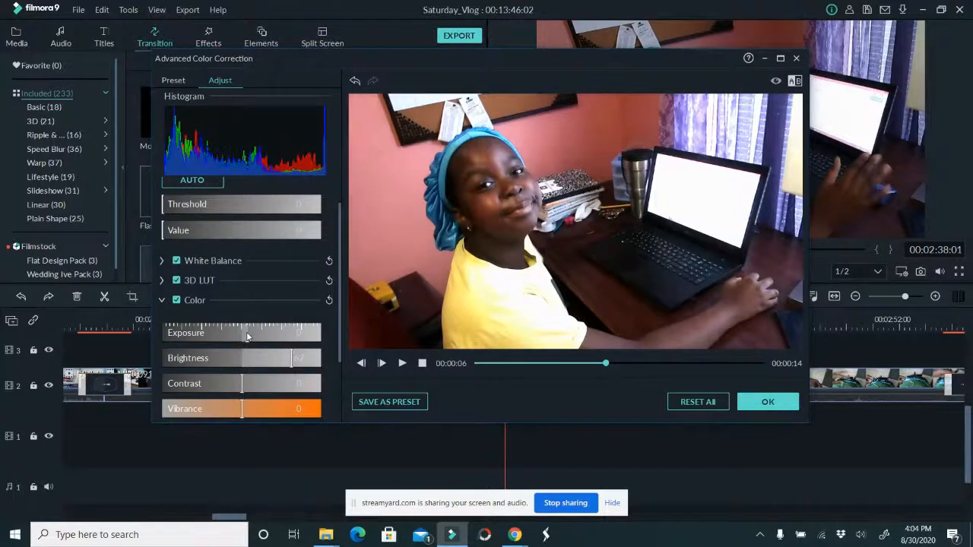
Set MVI_0918's Vibrance to 7, lower its Contrast slightly, and apply the colour correction
scroll(244, 371, down, 1)
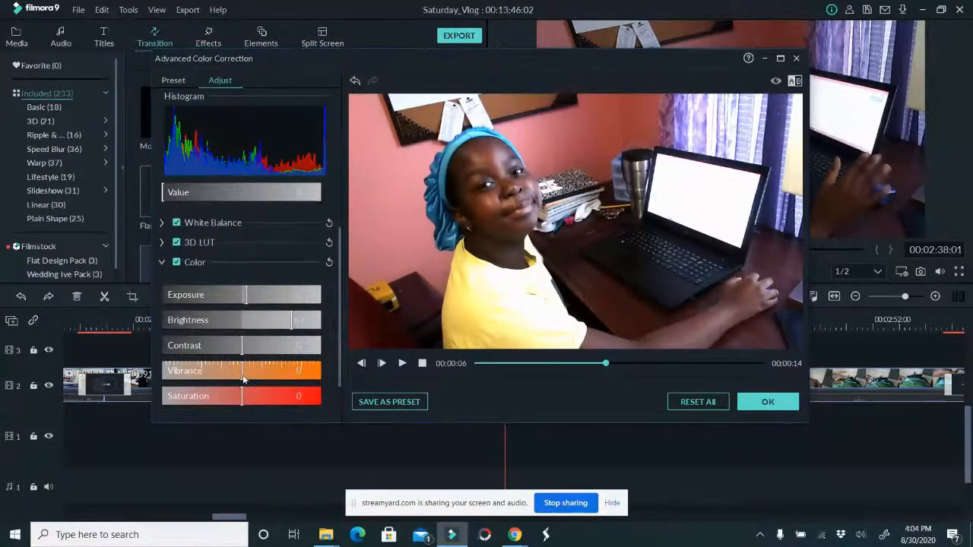
drag(242, 378, 247, 378)
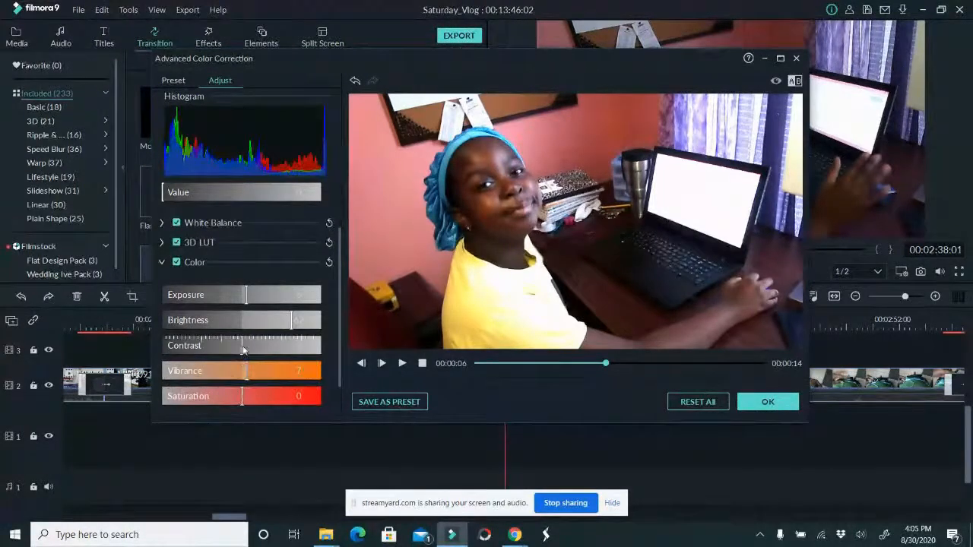
mouse_move(239, 349)
mouse_down()
mouse_move(225, 349)
mouse_move(233, 348)
mouse_up()
scroll(245, 389, down, 1)
click(243, 346)
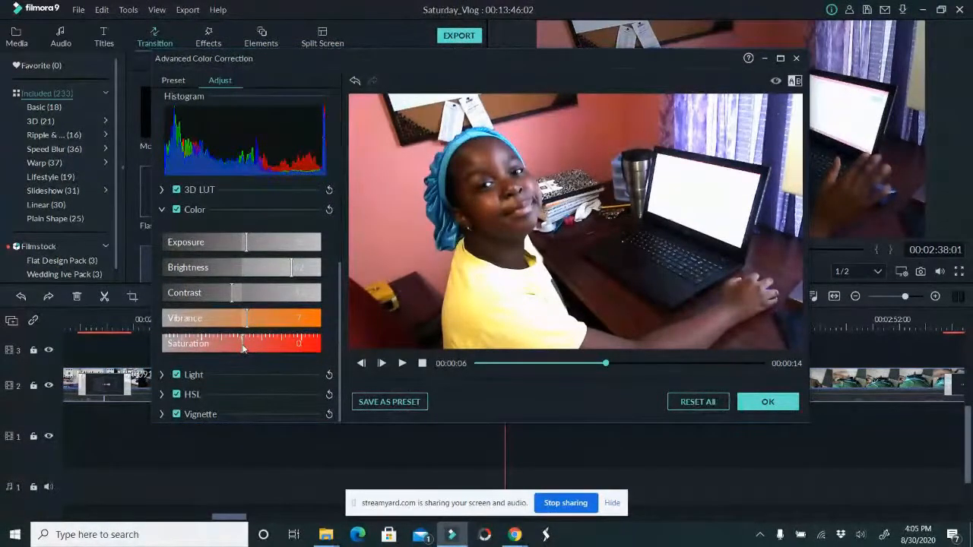
click(770, 403)
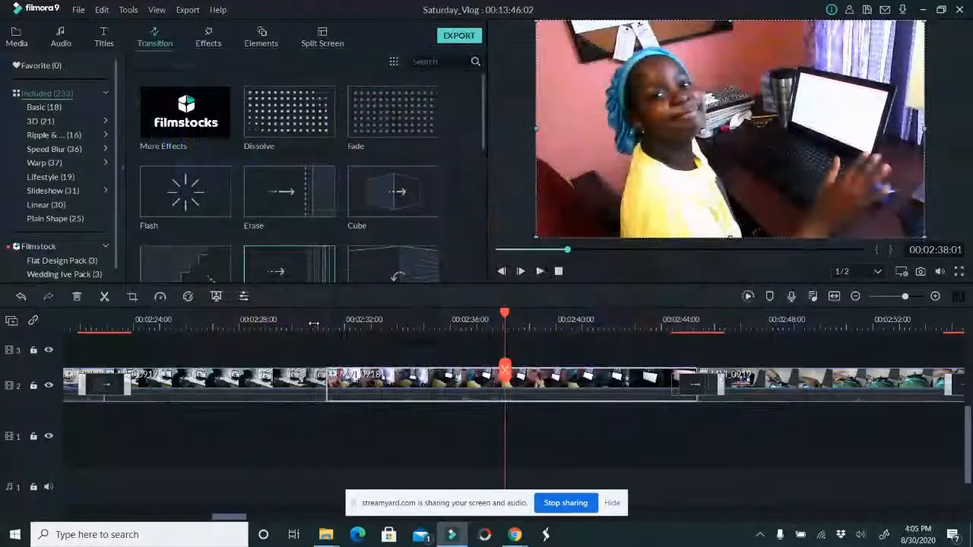
Cut off the end of MVI_0918 from 00:02:39:10 and add a Dissolve transition between it and MVI_0919
click(318, 327)
drag(320, 329, 535, 339)
drag(536, 380, 542, 378)
click(591, 377)
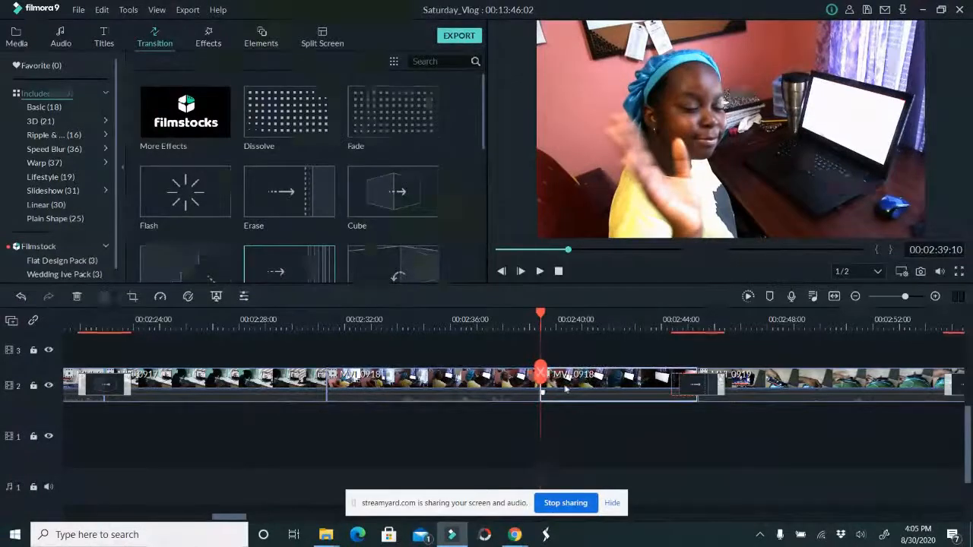
key(Delete)
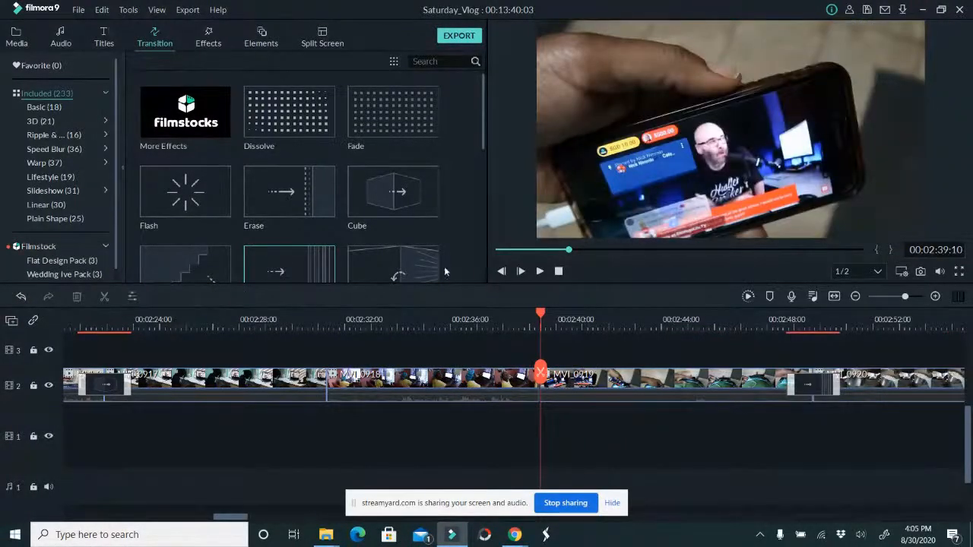
drag(288, 112, 540, 384)
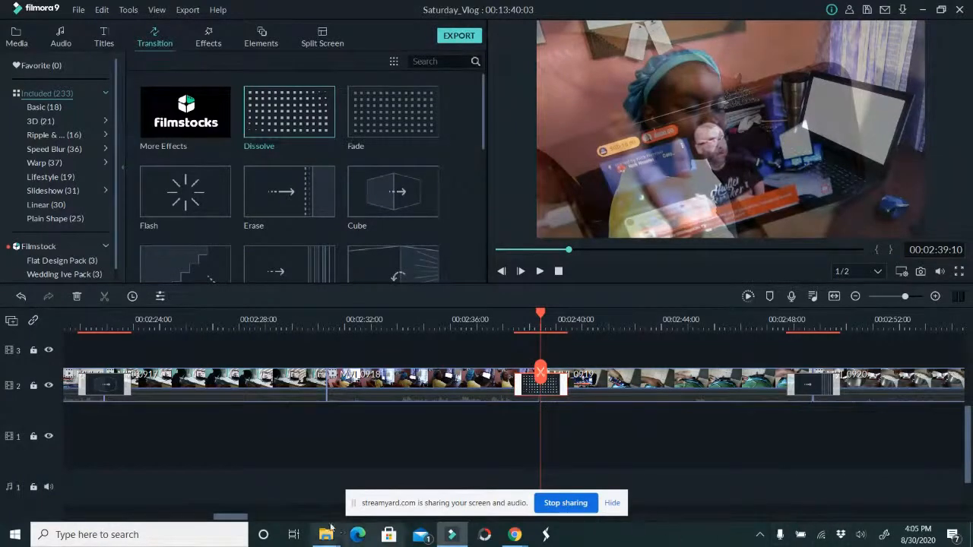
Split MVI_0922 at 00:03:22:22, delete its second part, and undo that deletion
drag(237, 519, 260, 522)
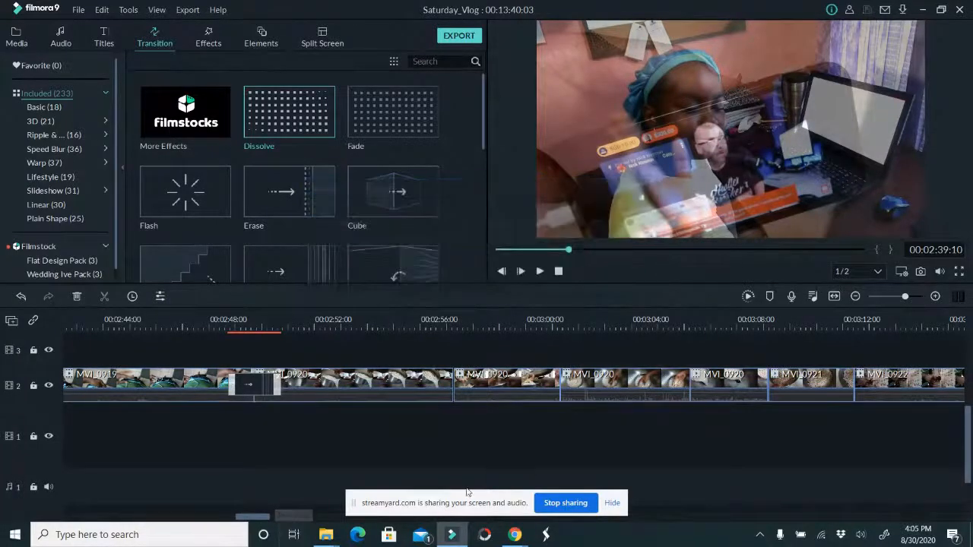
drag(256, 519, 278, 519)
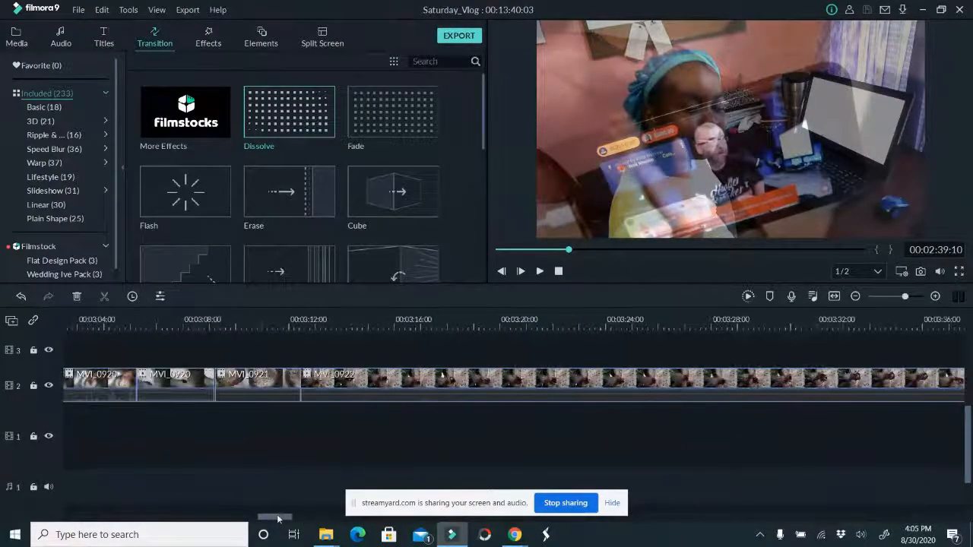
click(421, 319)
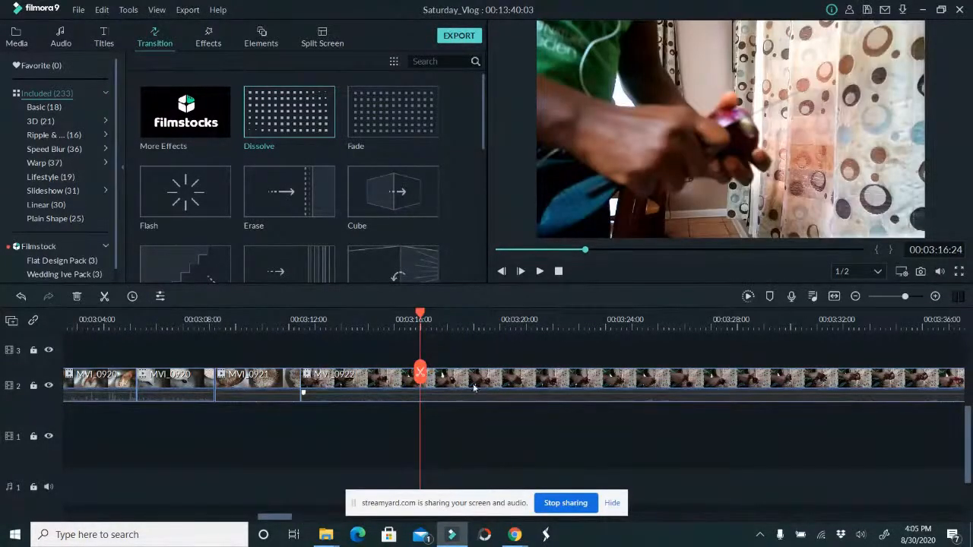
drag(422, 373, 576, 358)
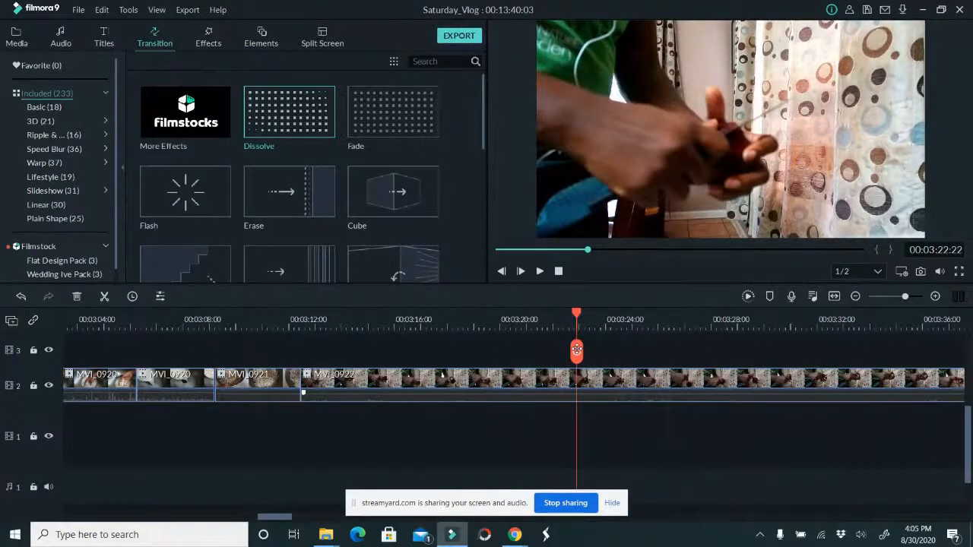
click(577, 362)
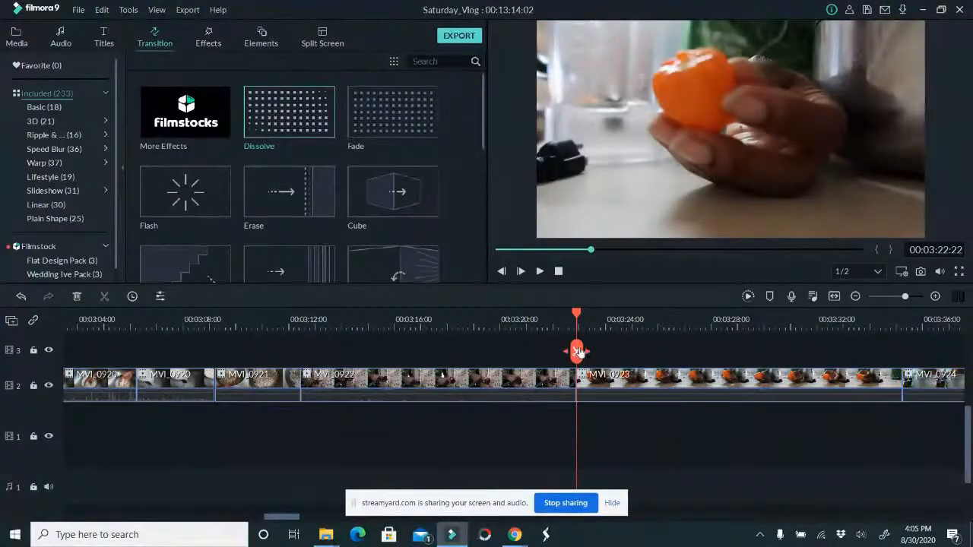
key(ctrl+z)
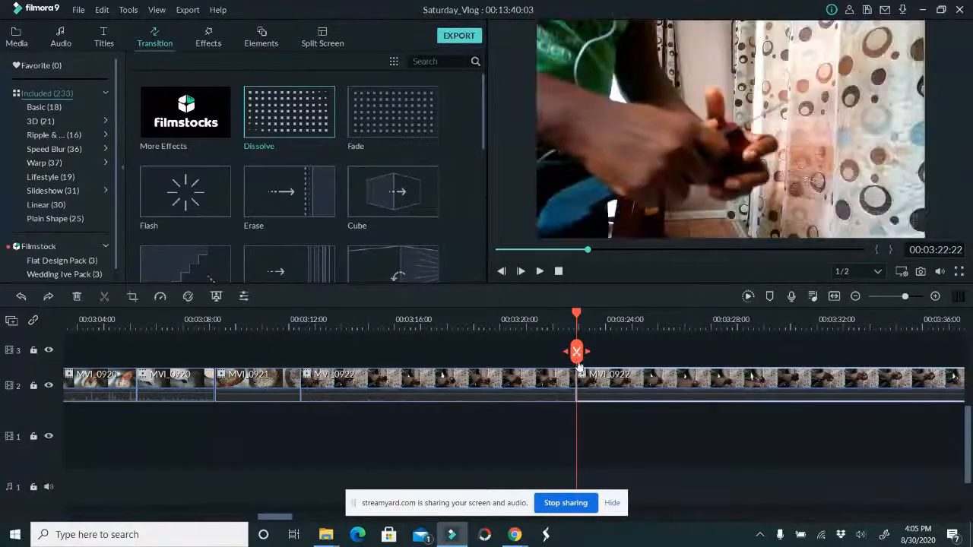
Speed up the first part of MVI_0922 to 2x and delete the remaining part before MVI_0923
click(517, 380)
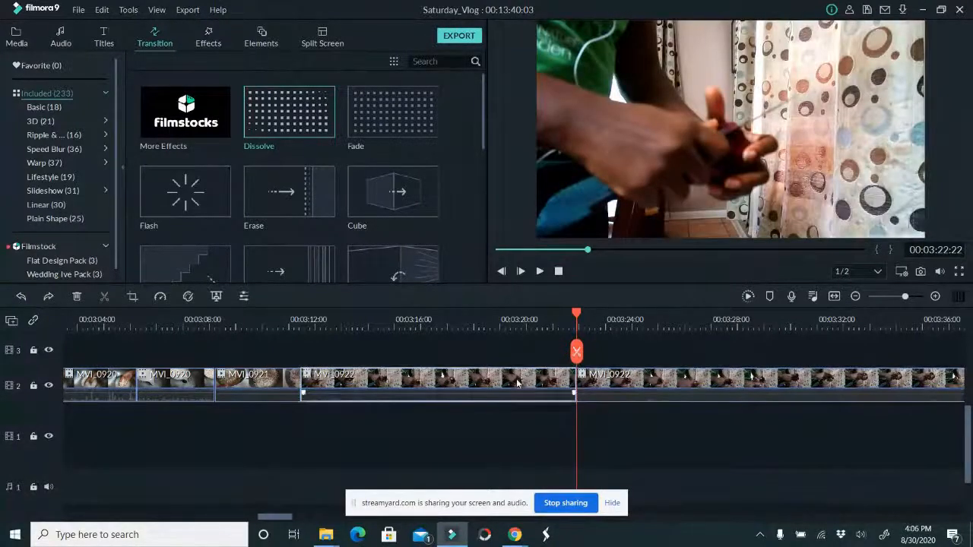
click(159, 298)
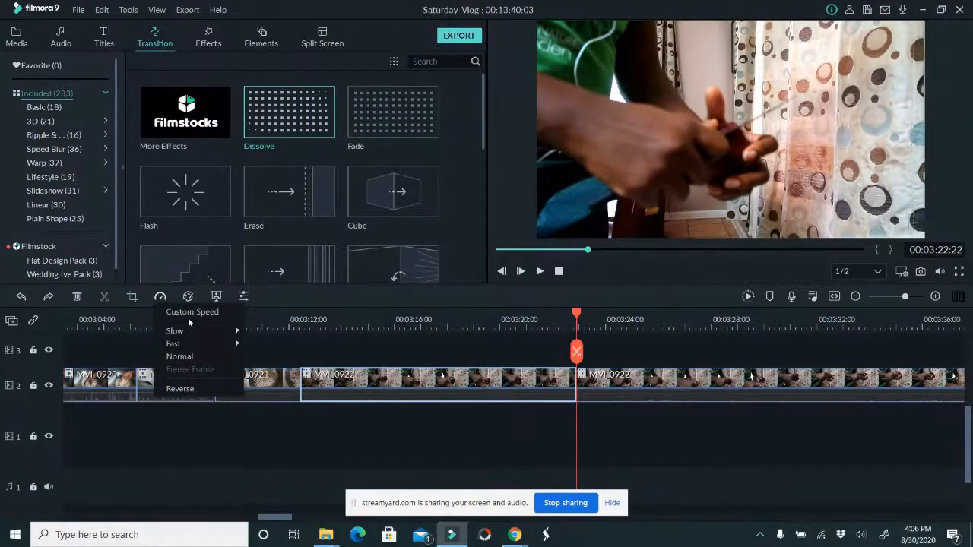
mouse_move(201, 329)
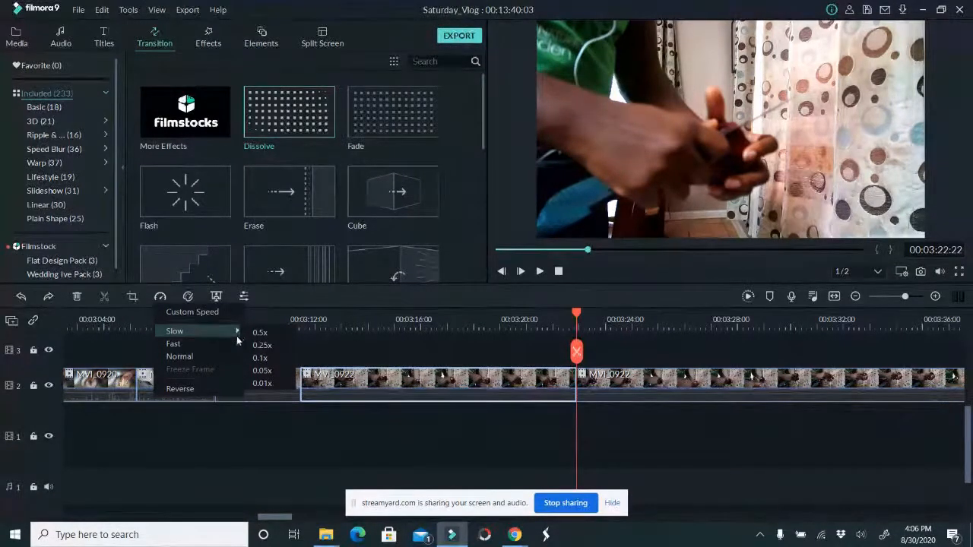
mouse_move(239, 346)
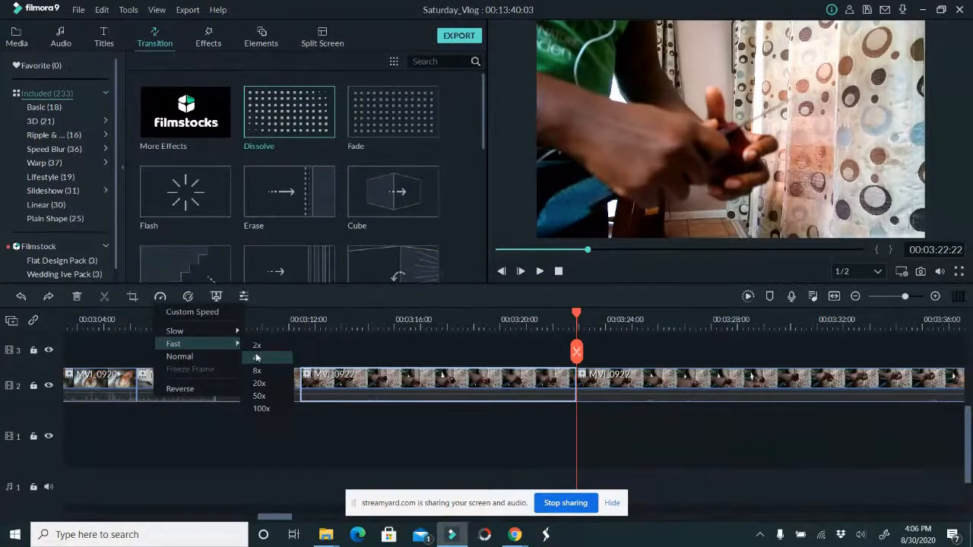
click(253, 346)
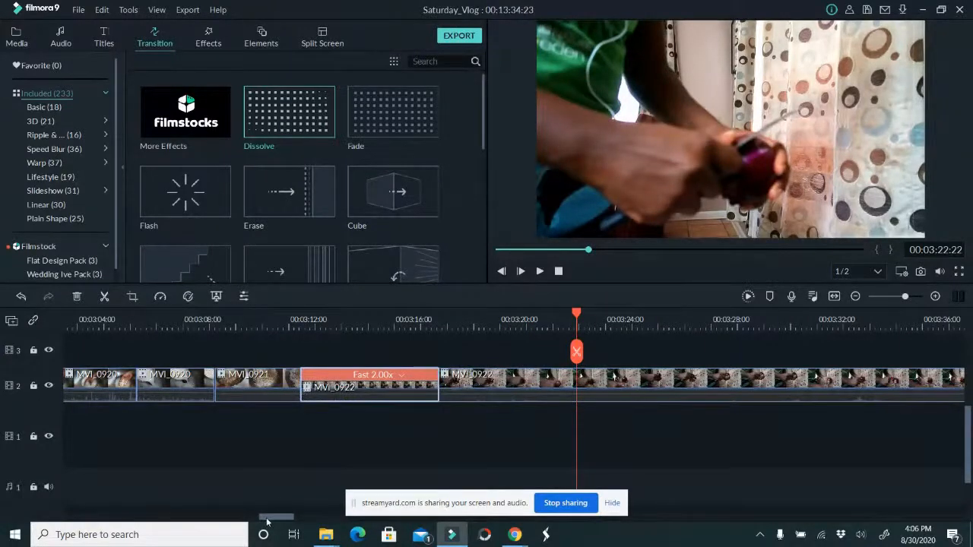
drag(268, 519, 286, 518)
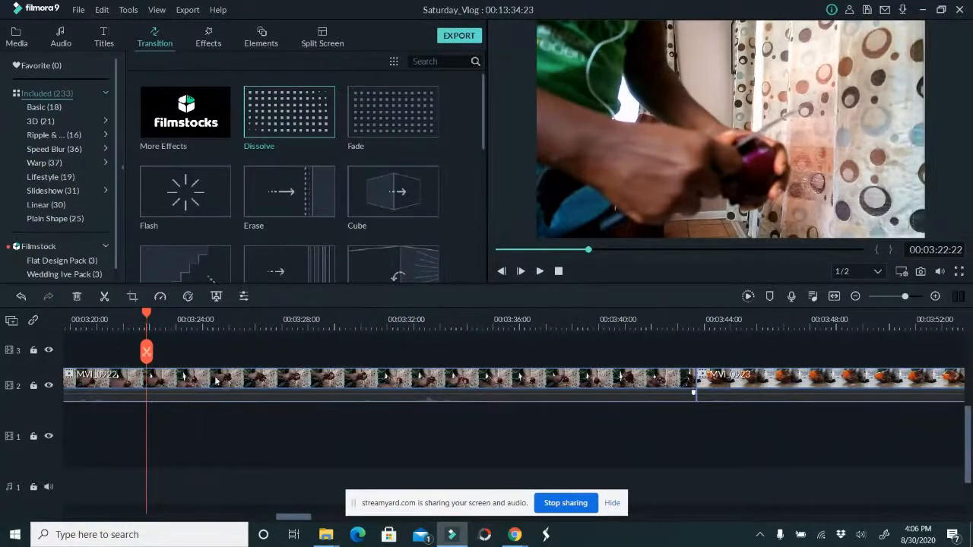
drag(147, 349, 639, 327)
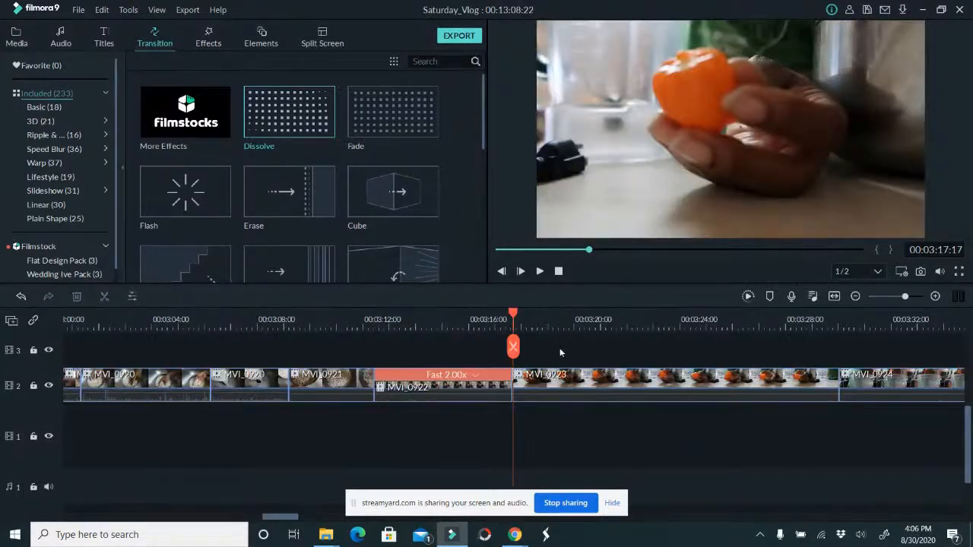
Apply the Brighten preset to MVI_0923 in Advanced Color Correction and preview it at 00:00:01
drag(516, 348, 586, 358)
click(615, 395)
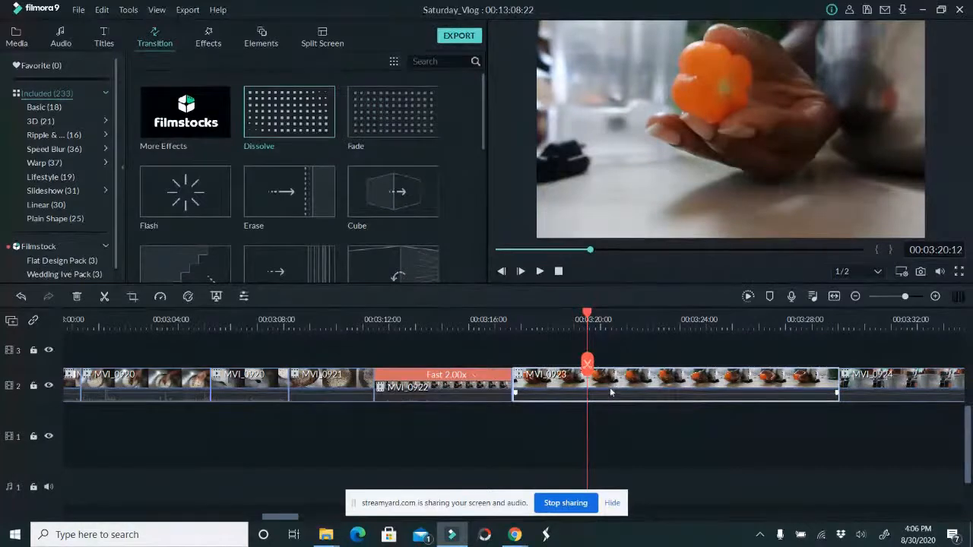
click(188, 298)
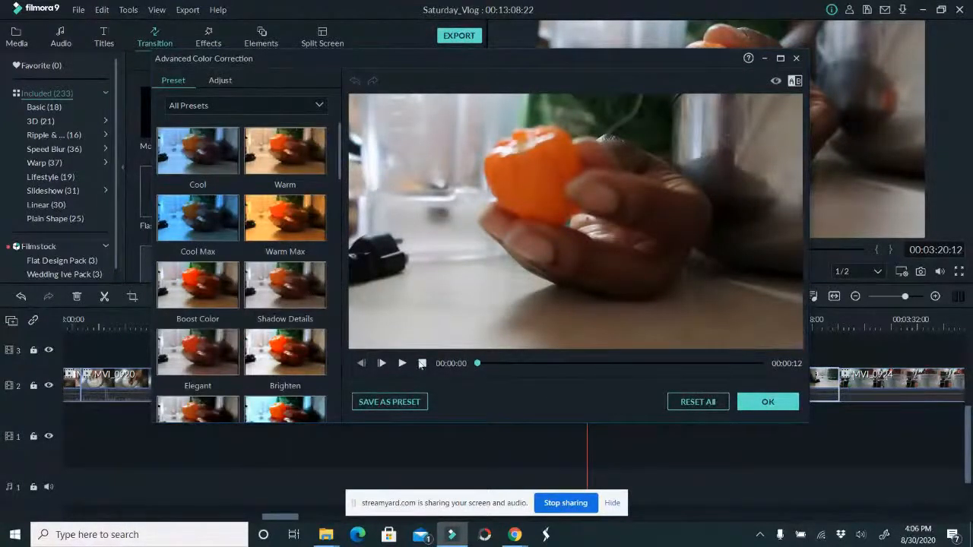
click(295, 359)
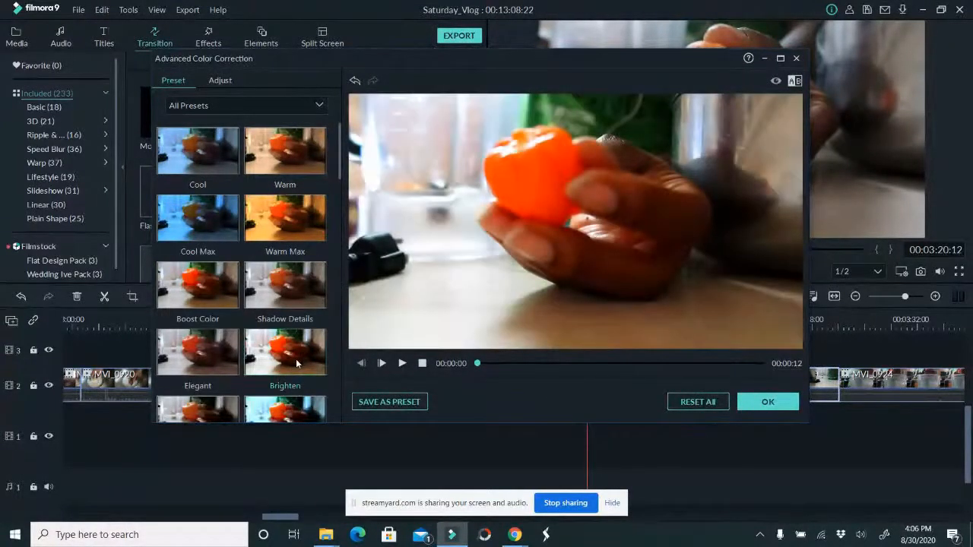
drag(479, 364, 502, 381)
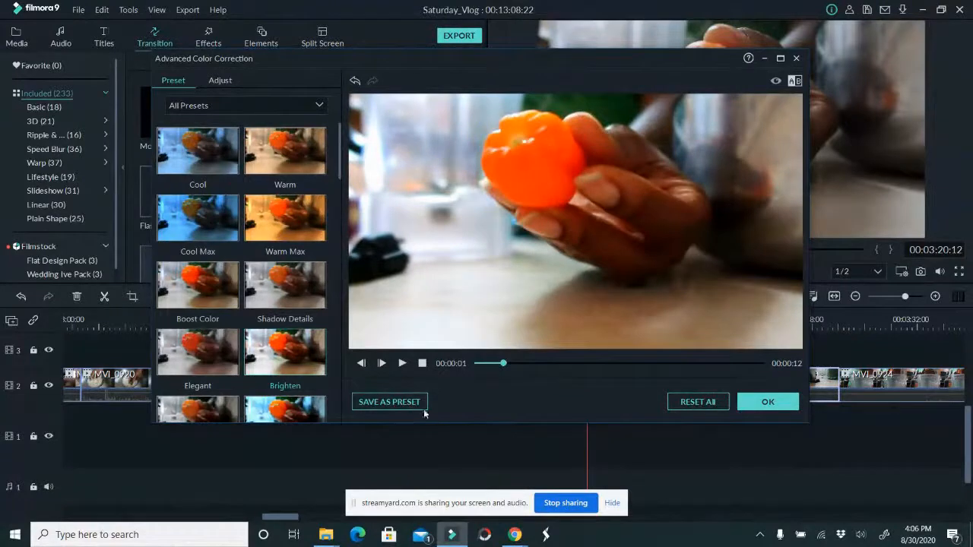
Set MVI_0923's Exposure to 15, Contrast to 42 and Vibrance to about 73, then preview and apply the colour correction
click(220, 81)
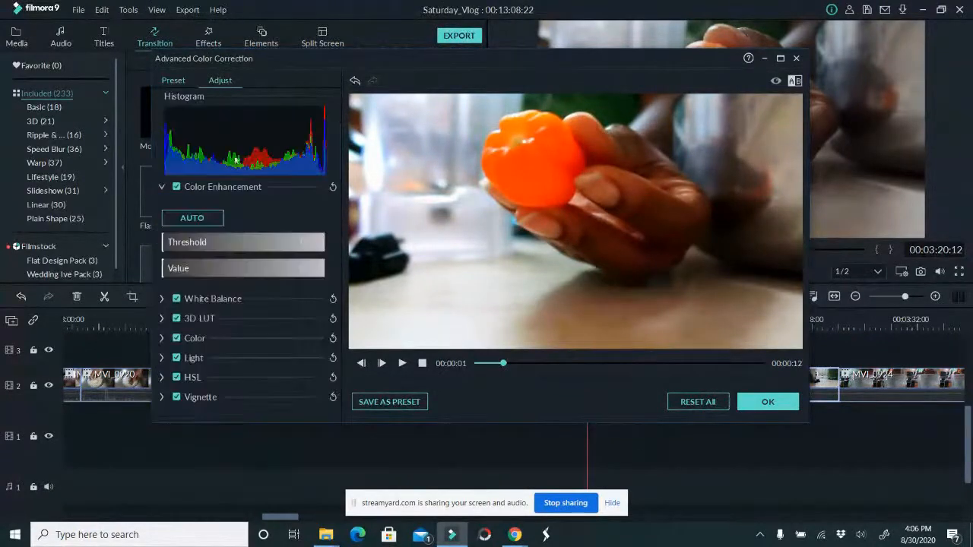
click(161, 338)
scroll(239, 338, down, 2)
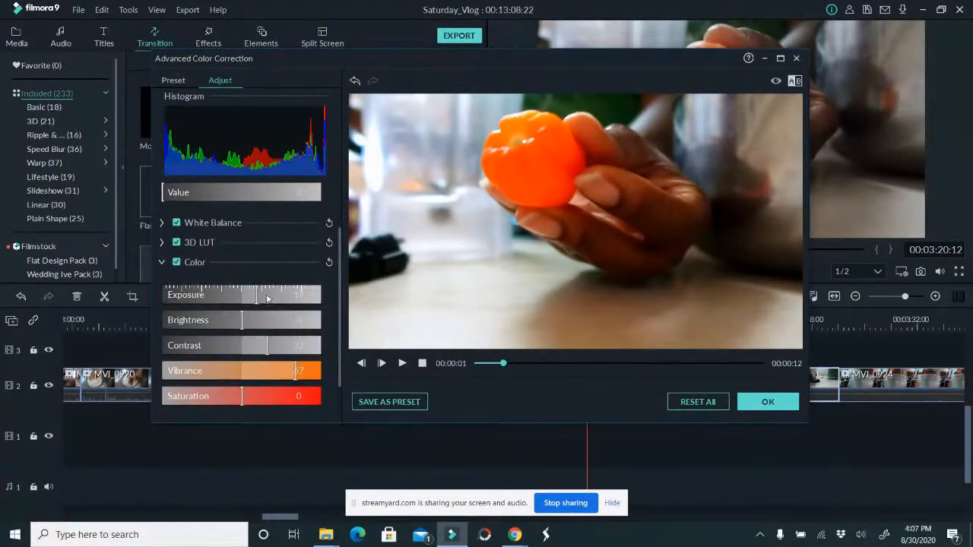
drag(256, 295, 254, 294)
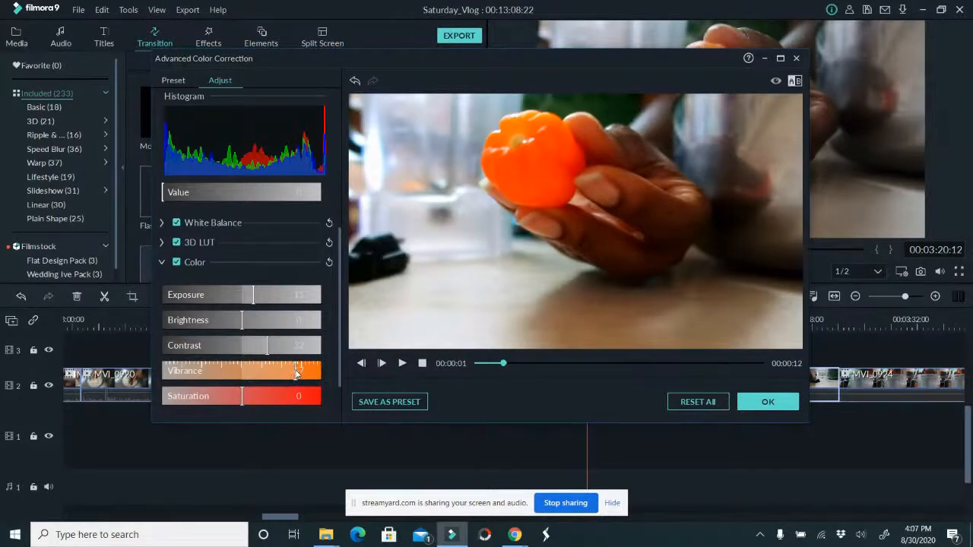
drag(296, 371, 263, 366)
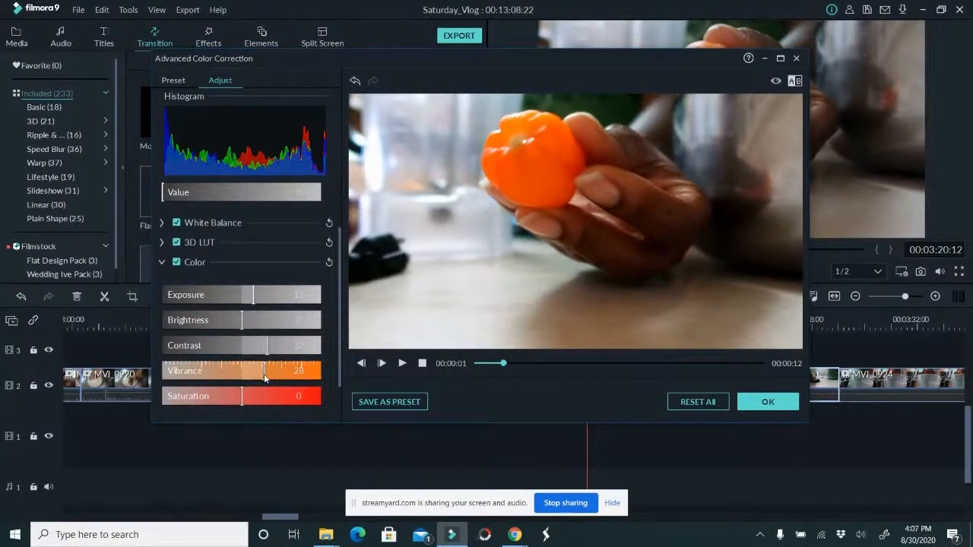
drag(264, 374, 288, 374)
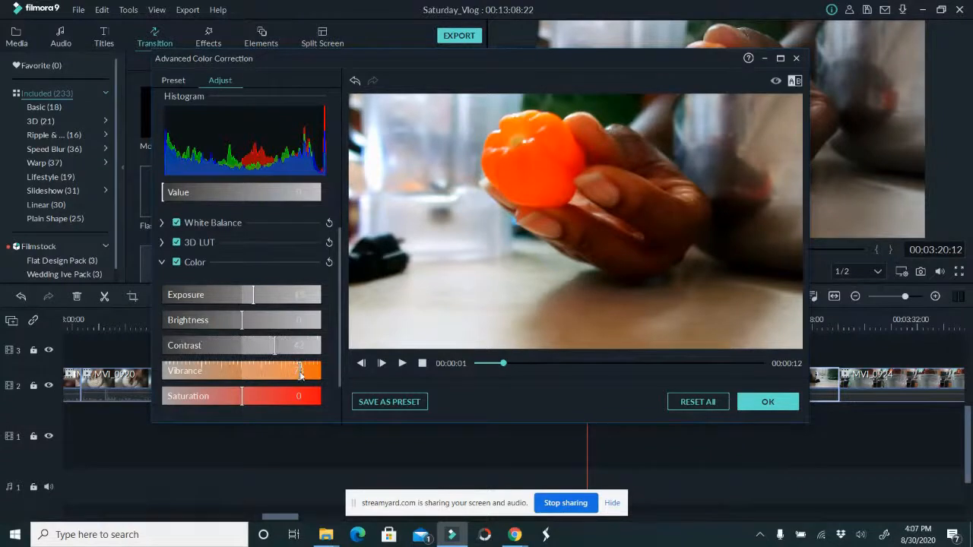
click(403, 363)
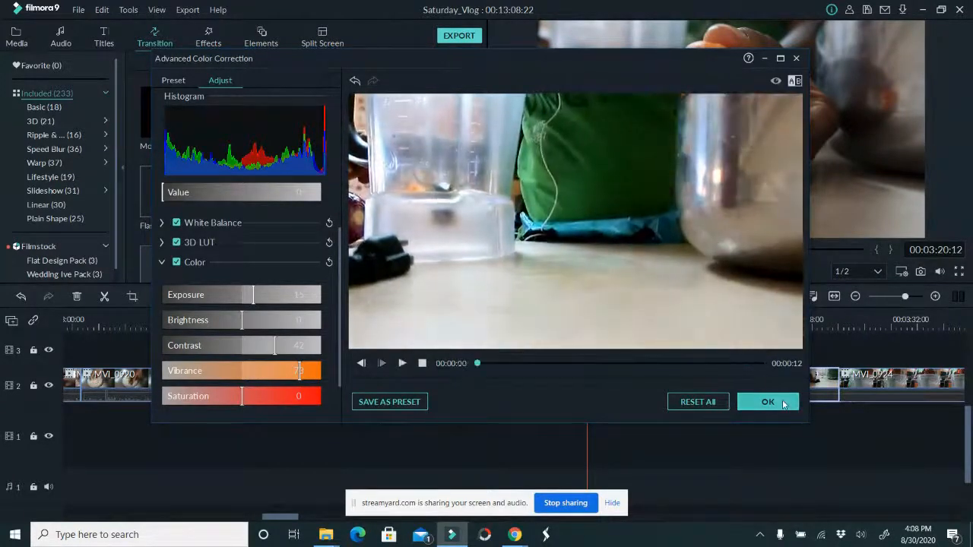
click(754, 401)
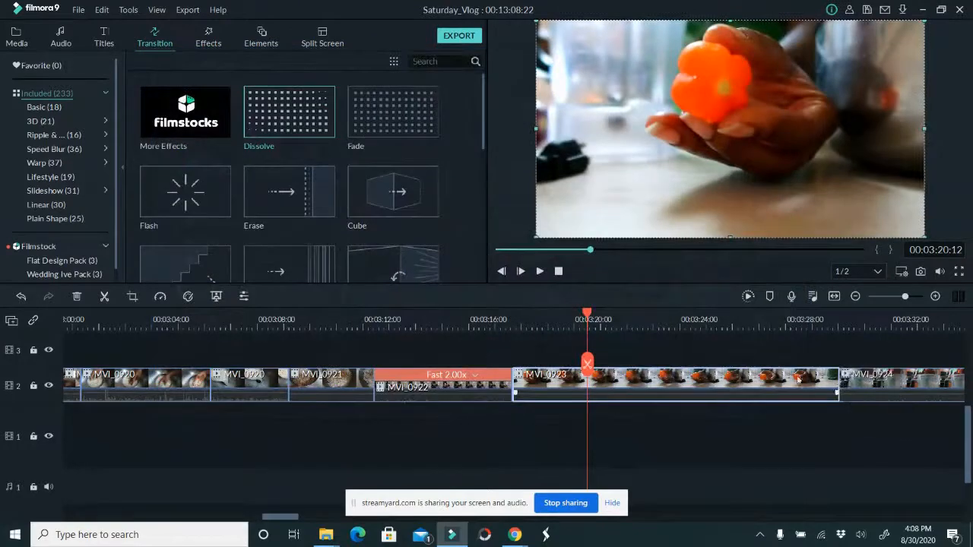
Trim about two seconds off the end of MVI_0923 and shorten MVI_0924 so it ends at 00:03:42:13
drag(838, 380, 775, 378)
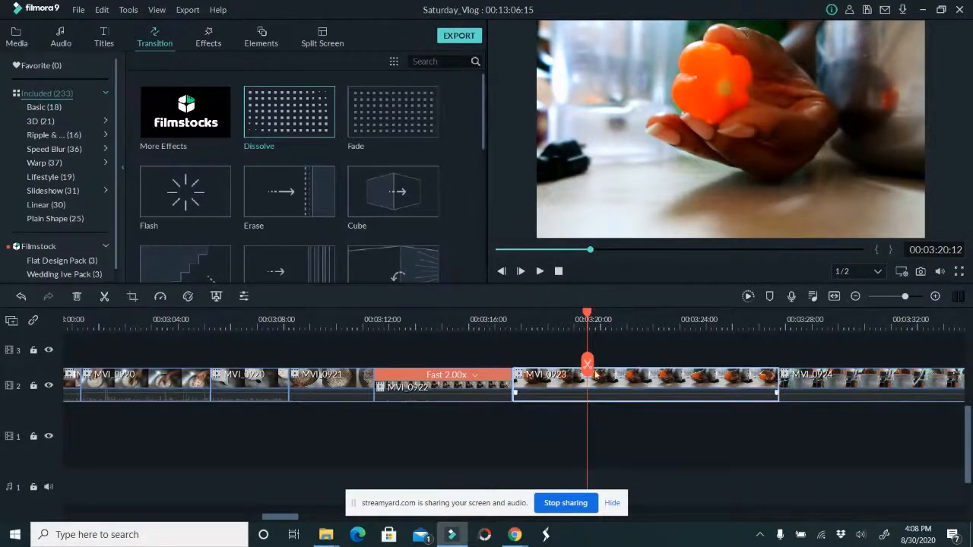
drag(587, 366, 790, 385)
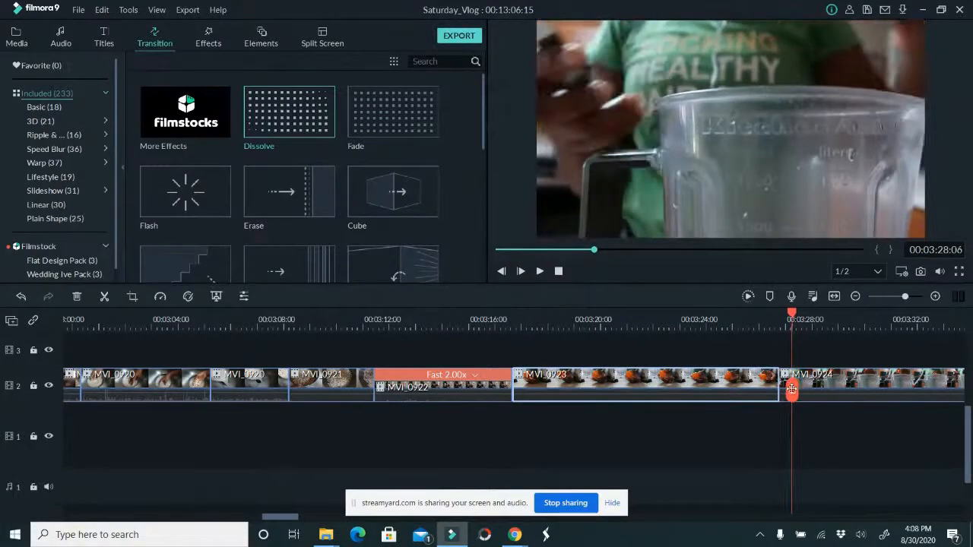
drag(290, 520, 309, 520)
drag(370, 389, 750, 420)
click(380, 386)
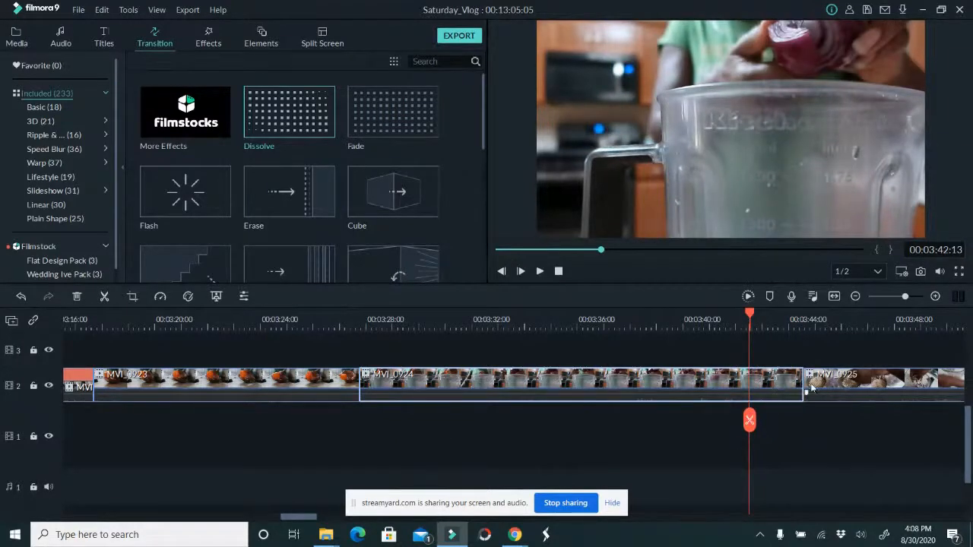
drag(806, 378, 750, 379)
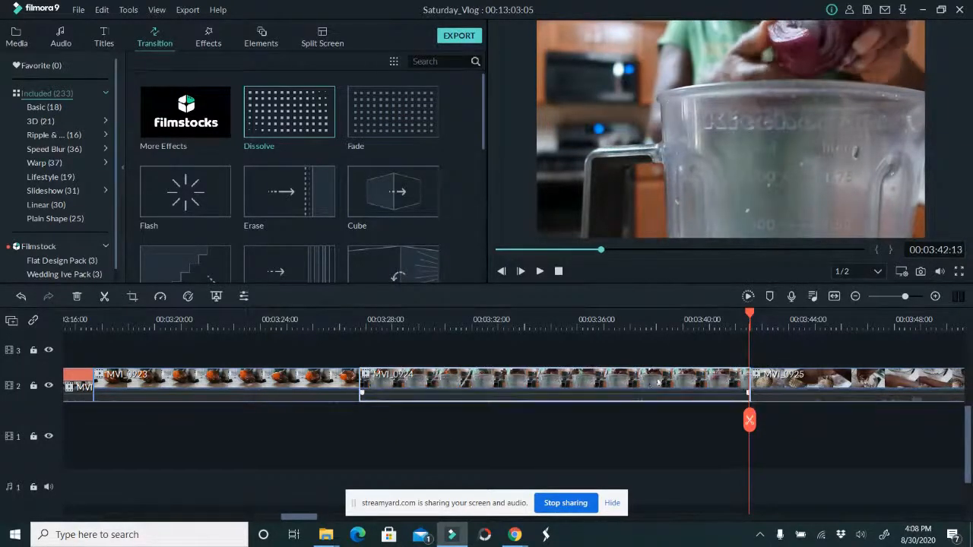
Speed up MVI_0924 to 2x
click(161, 297)
mouse_move(198, 343)
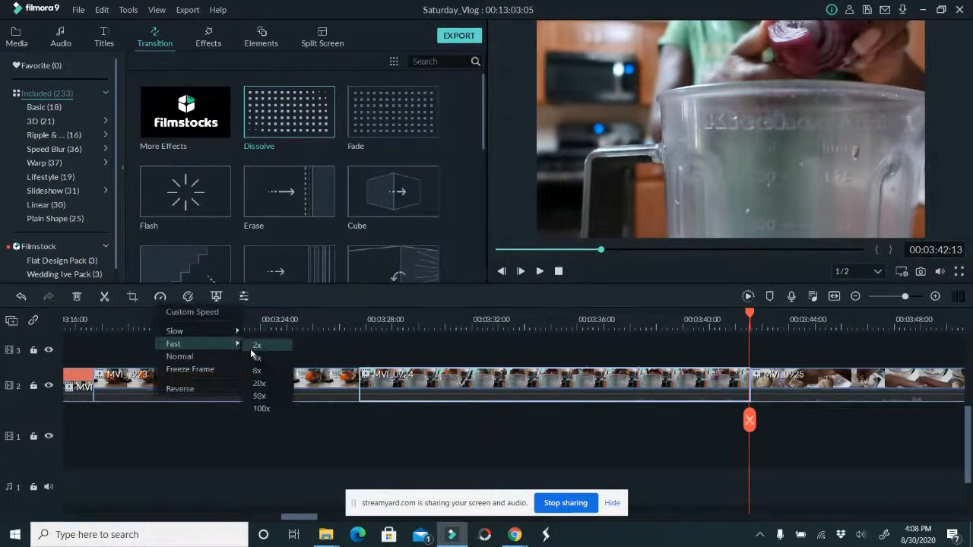
click(269, 346)
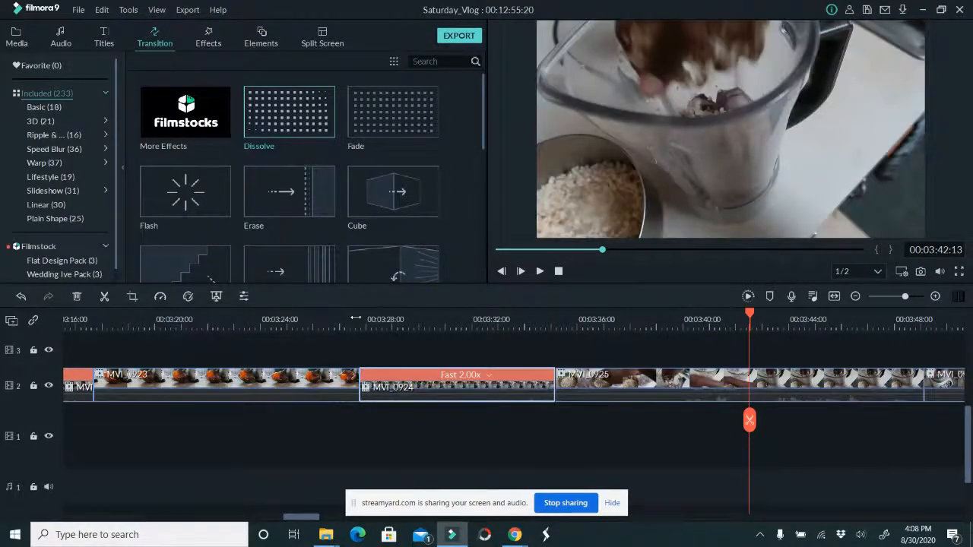
Trim about two seconds off the start of MVI_0925 and shorten its end to 00:03:43:18
click(541, 271)
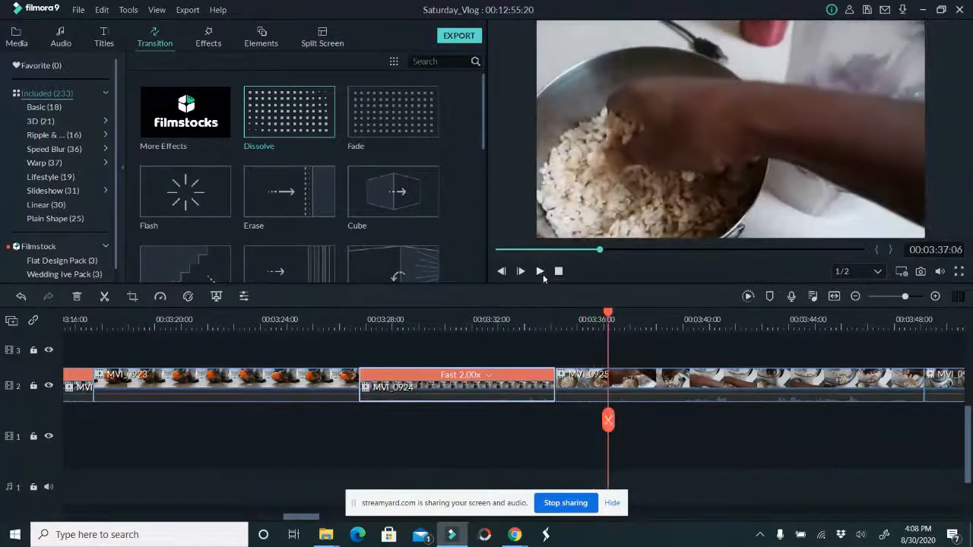
click(580, 388)
drag(556, 378, 605, 378)
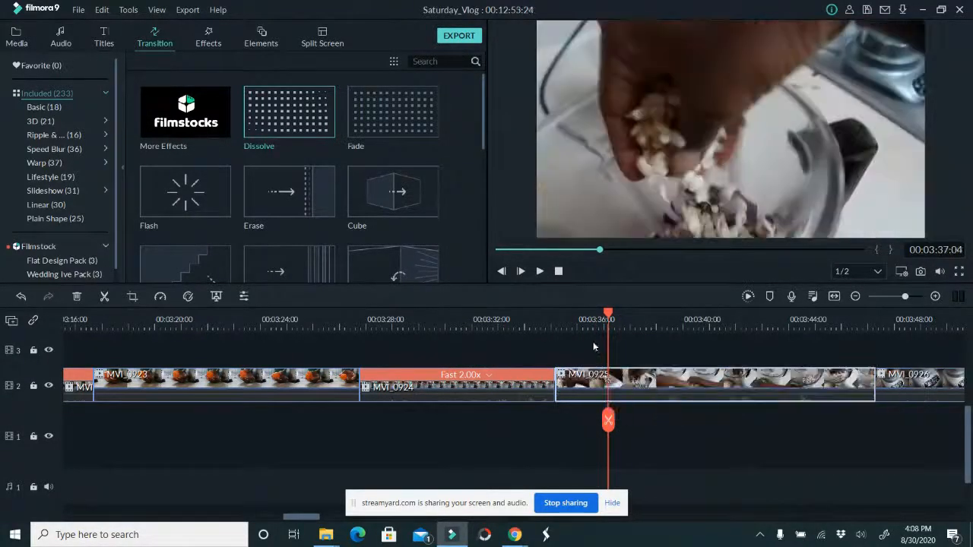
drag(552, 316, 782, 318)
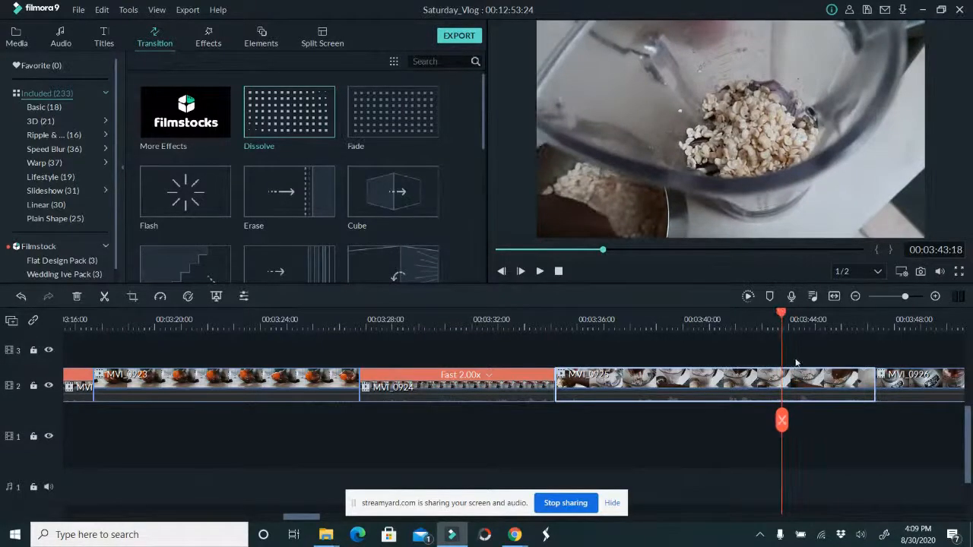
drag(876, 392, 782, 392)
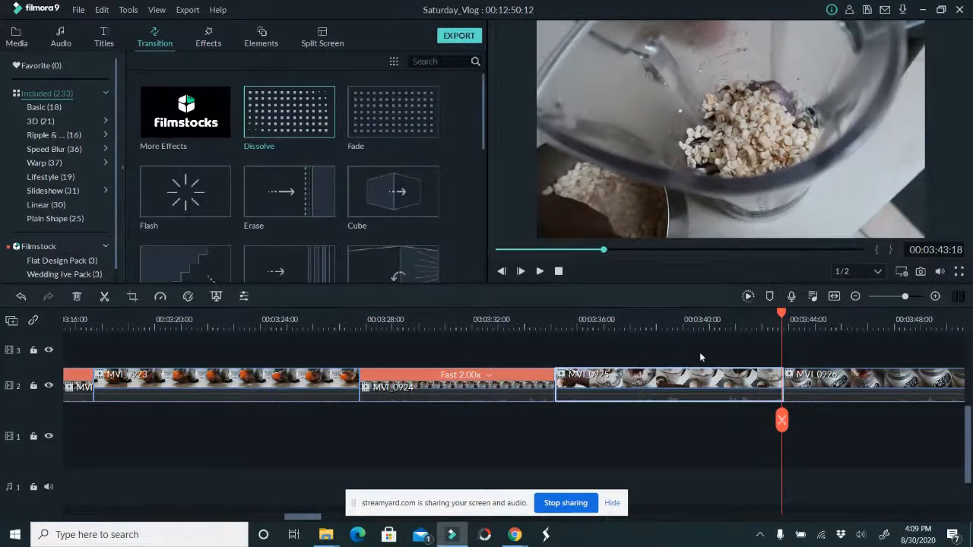
Review MVI_0926 and MVI_0927, and trim MVI_0927 so it ends at 00:04:08:18
drag(299, 519, 328, 519)
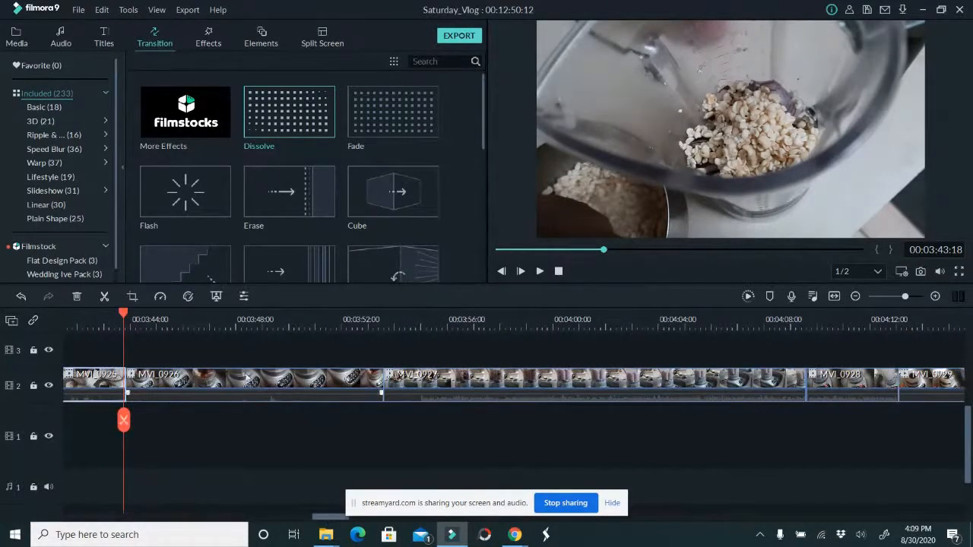
drag(230, 321, 784, 363)
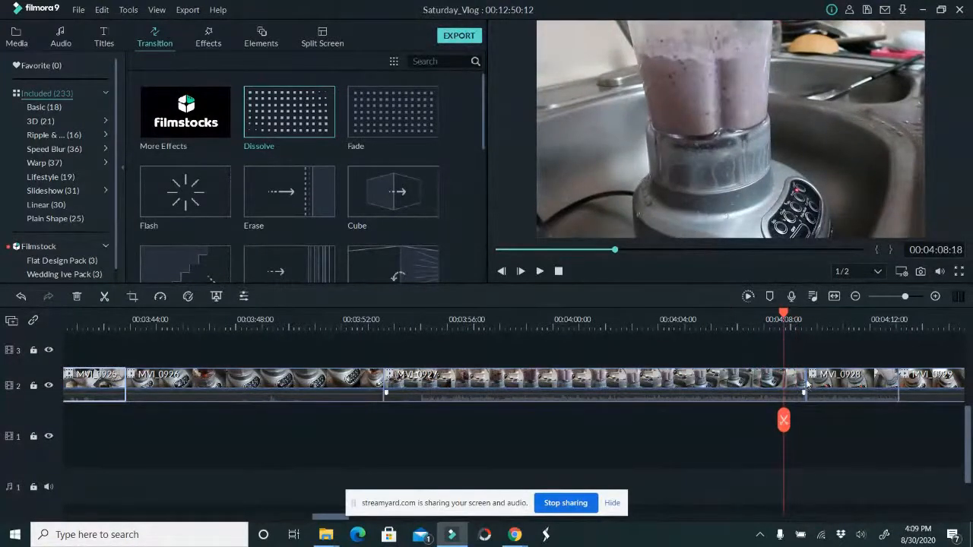
drag(804, 384, 784, 384)
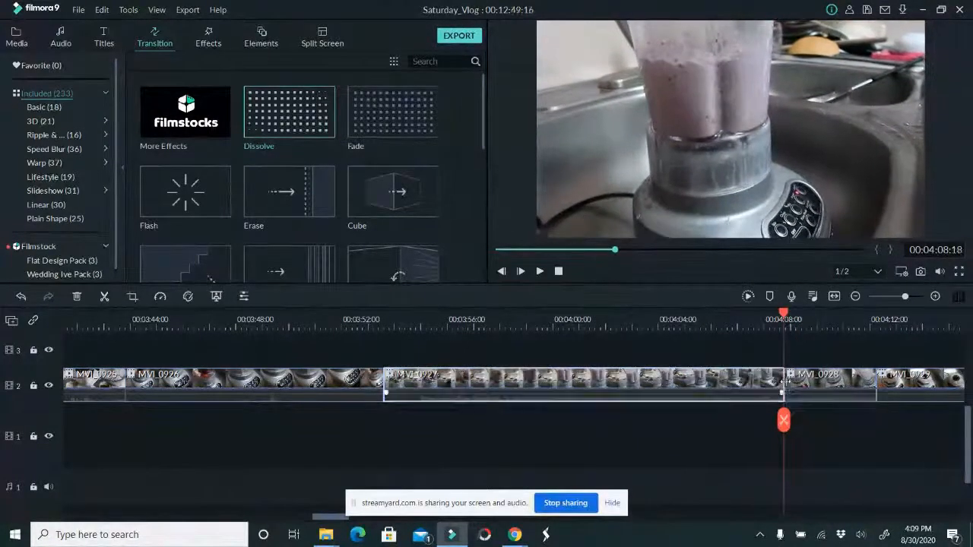
Shorten MVI_0928 so it ends at 00:04:11:20, closing up the following clips without a gap
drag(333, 520, 357, 520)
drag(283, 420, 365, 409)
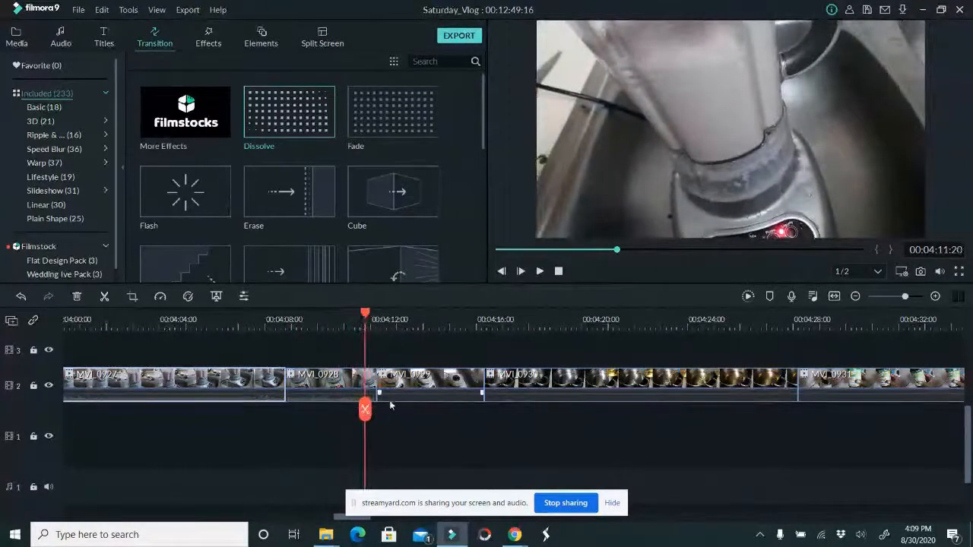
click(375, 380)
drag(375, 378, 374, 383)
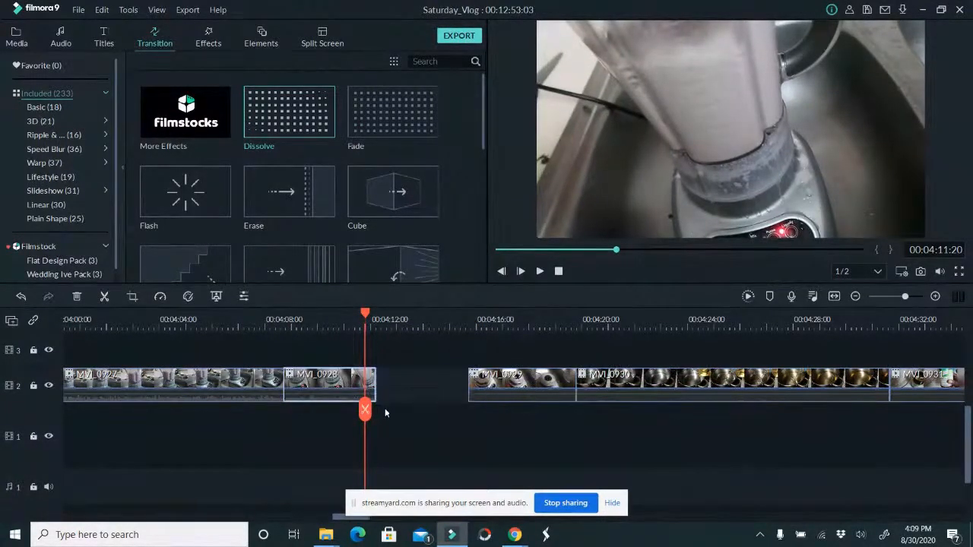
key(ctrl+z)
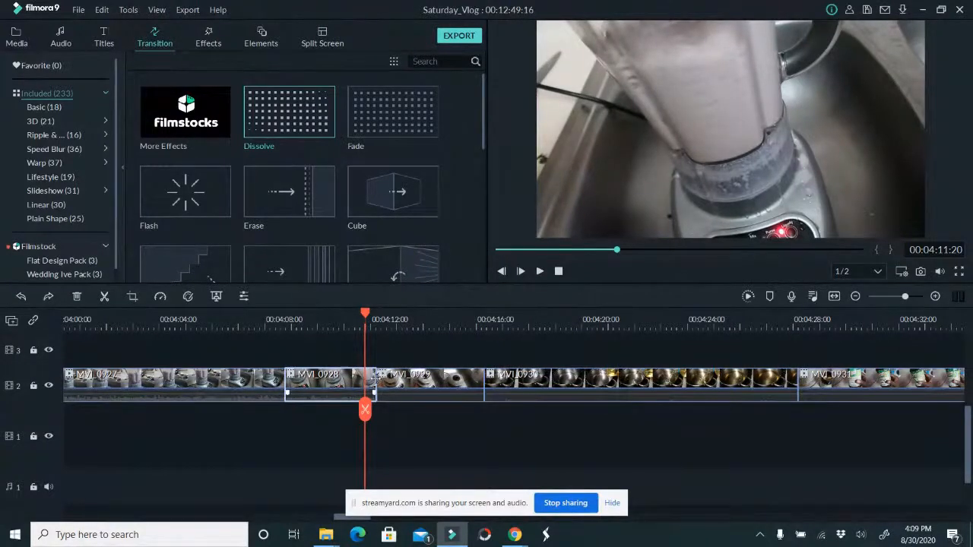
drag(375, 377, 583, 394)
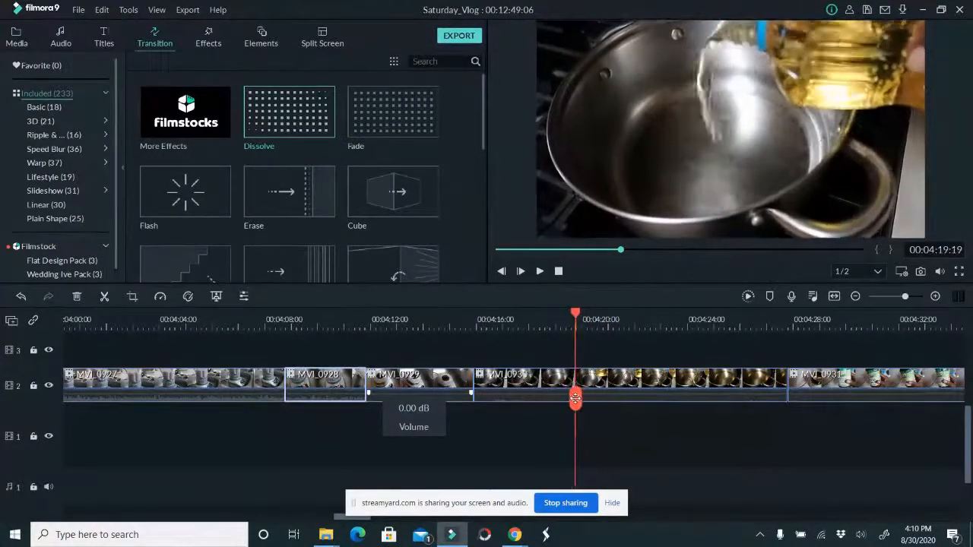
Trim about four seconds off the start of MVI_0930 and shorten its end to 00:04:21:05
drag(572, 399, 573, 398)
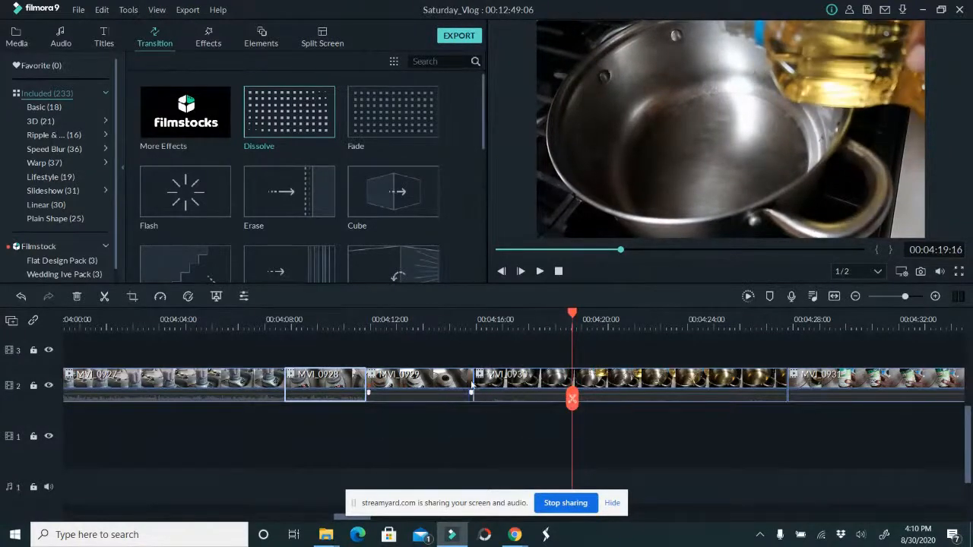
mouse_move(576, 405)
mouse_down()
mouse_move(508, 400)
mouse_move(575, 402)
mouse_up()
click(509, 388)
drag(474, 377, 575, 377)
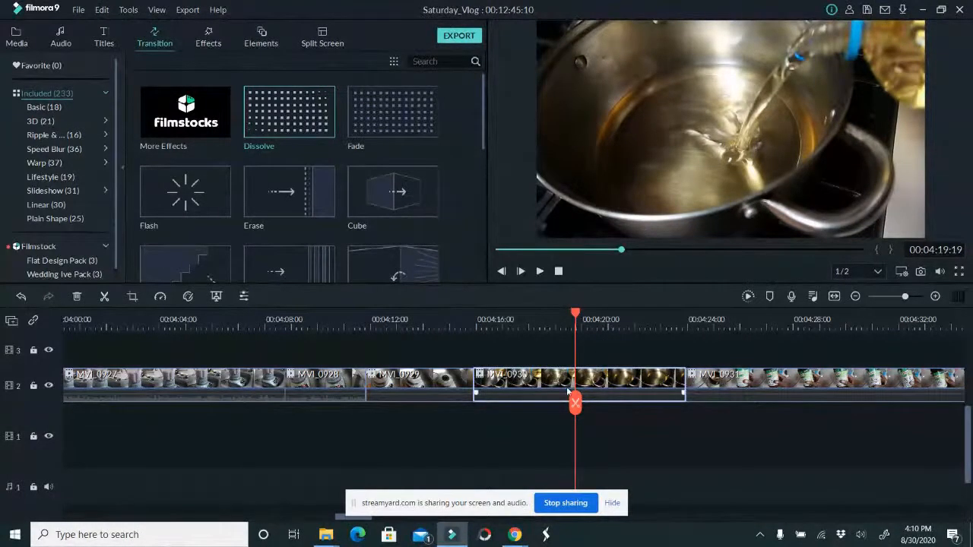
drag(575, 402, 614, 414)
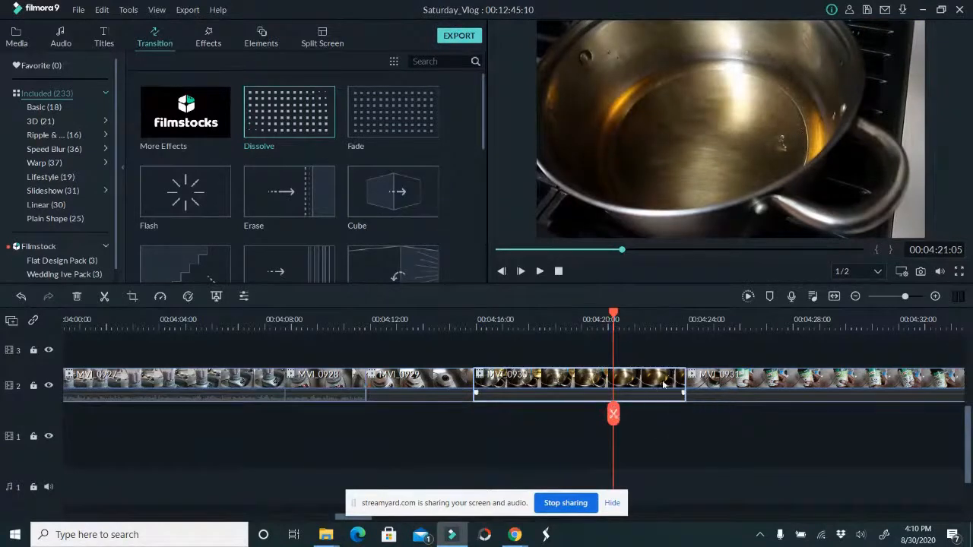
drag(686, 385, 613, 390)
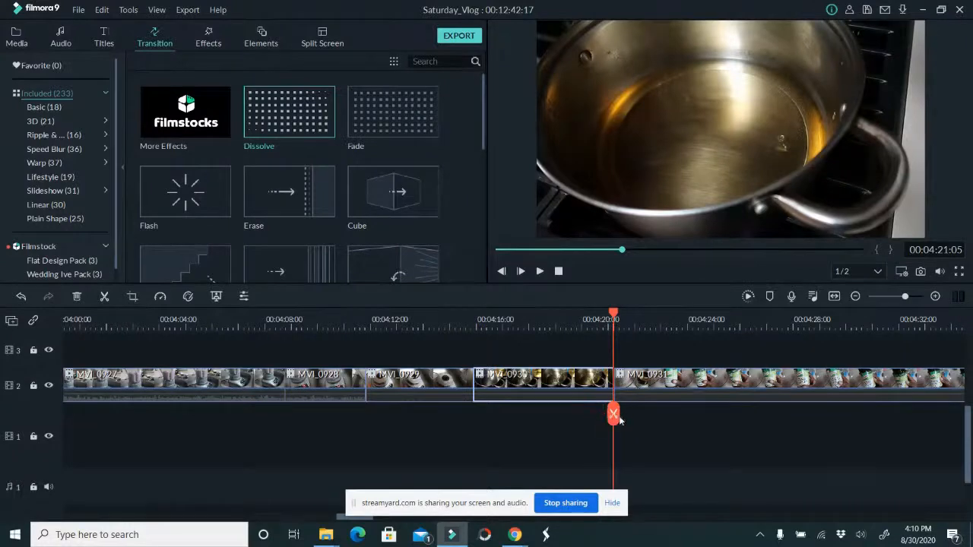
Trim the start of MVI_0931 up to the frame at 00:04:23:04, shorten its end to 00:04:31:18 and save the project
drag(613, 414, 665, 399)
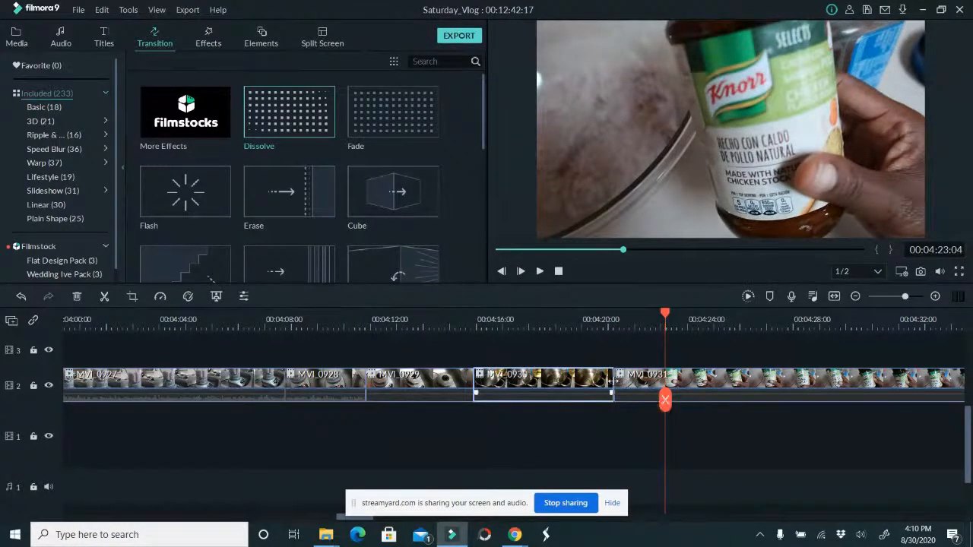
drag(614, 380, 664, 382)
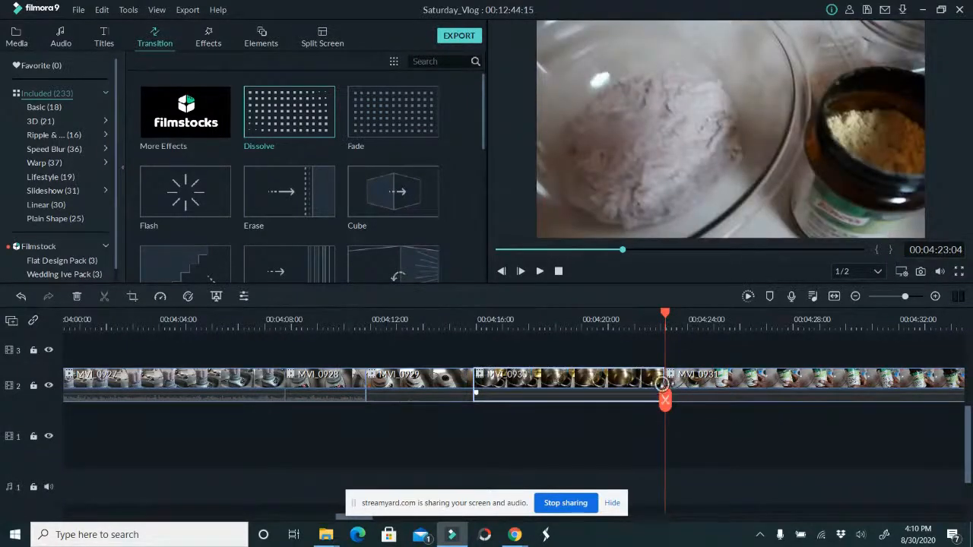
key(ctrl+z)
click(658, 382)
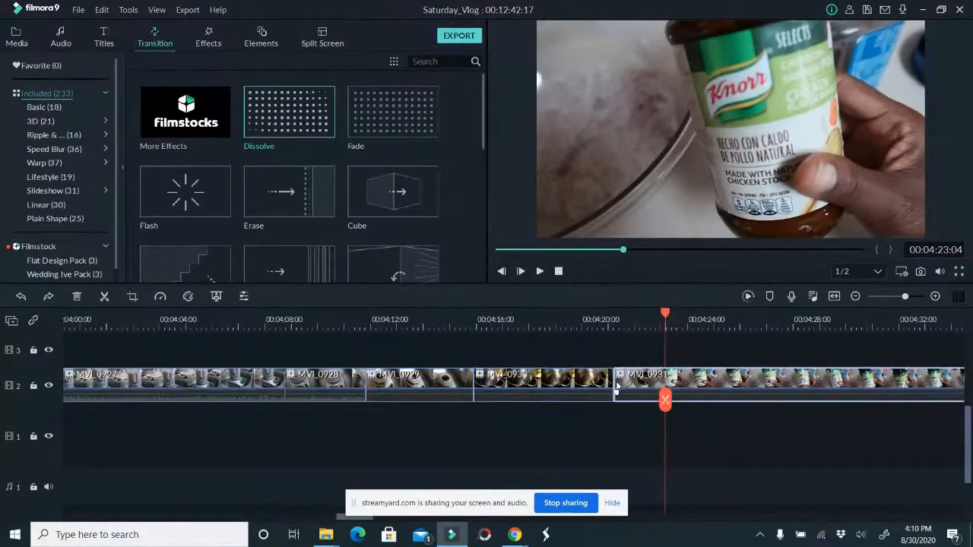
drag(615, 382, 663, 403)
mouse_move(680, 397)
mouse_down()
mouse_move(925, 382)
mouse_move(892, 381)
mouse_up()
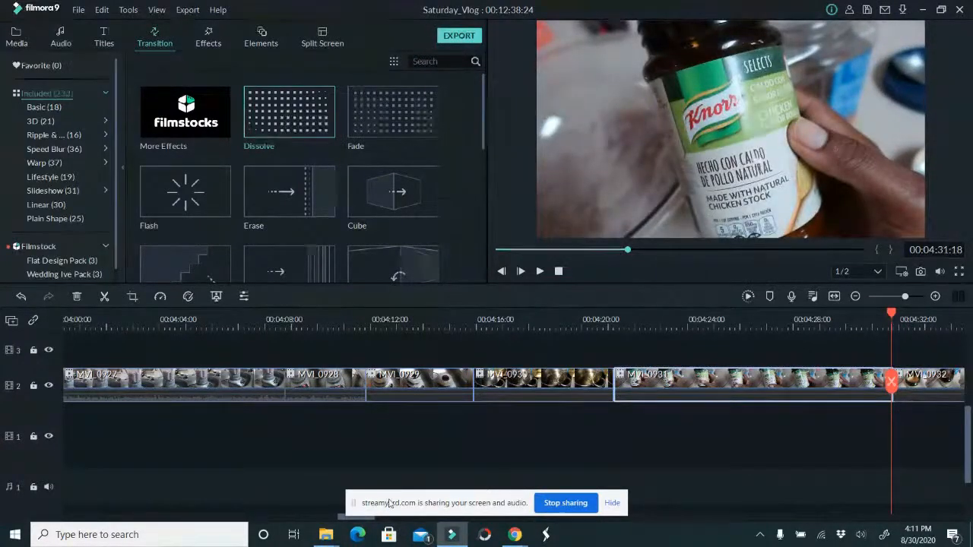
key(ctrl+s)
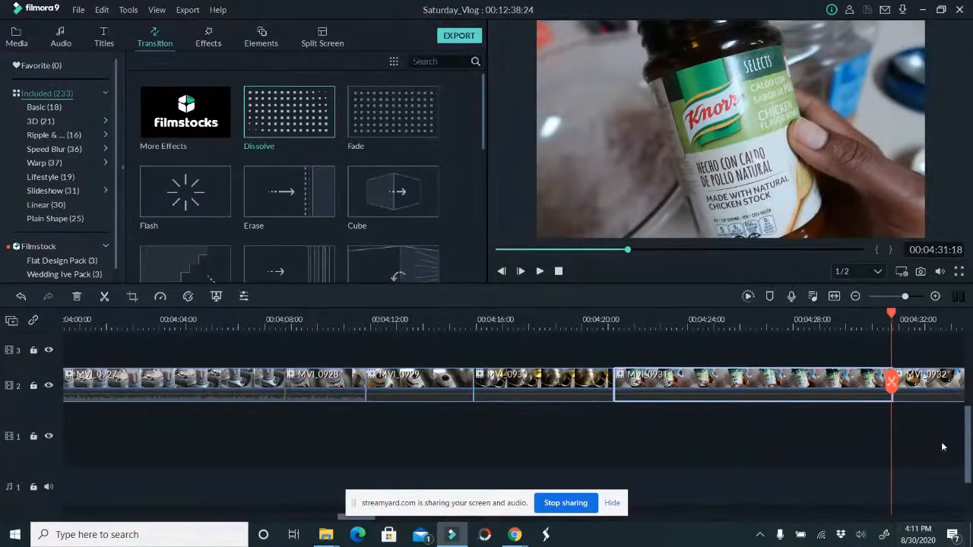
Trim the start of MVI_0932 up to the frame at 00:04:33:20 and shorten its end to 00:04:47:16
key(space)
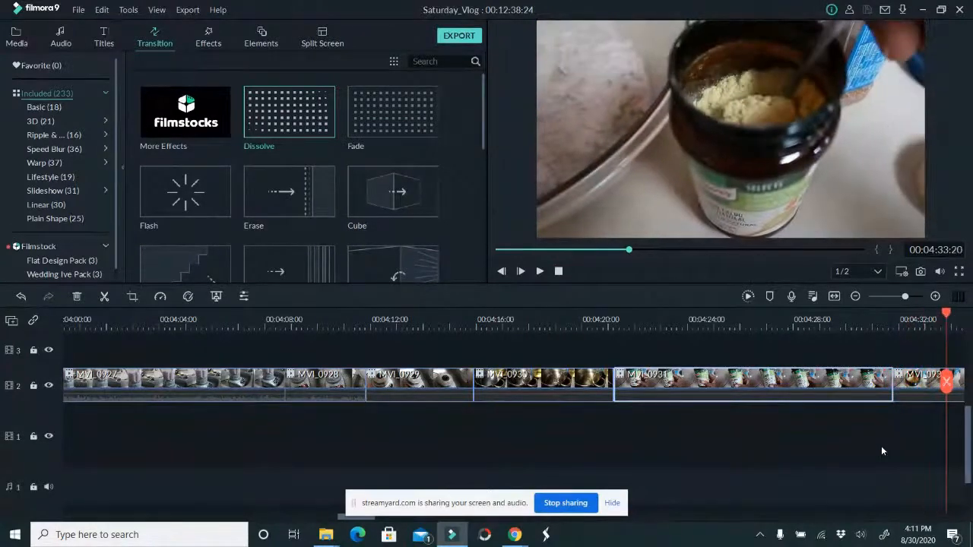
click(932, 385)
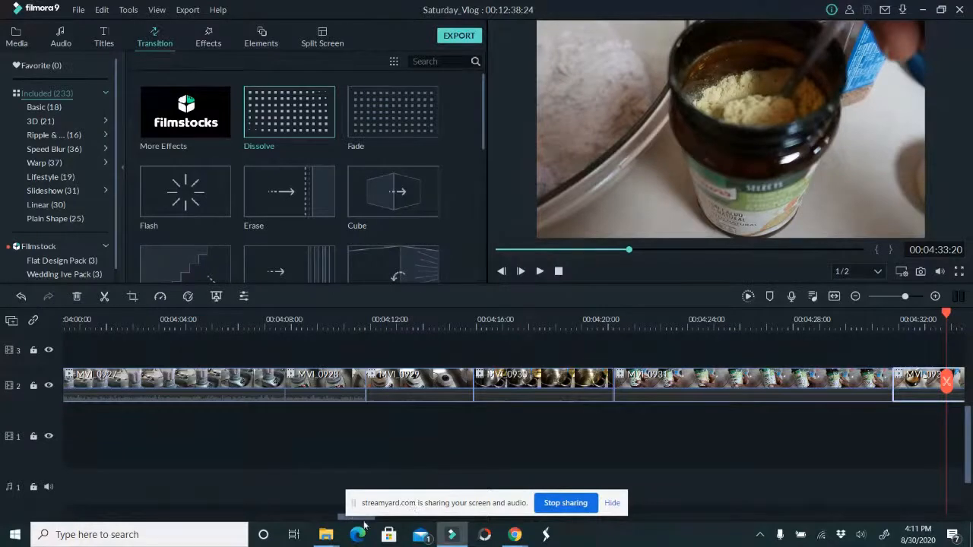
drag(344, 520, 375, 520)
drag(184, 384, 600, 345)
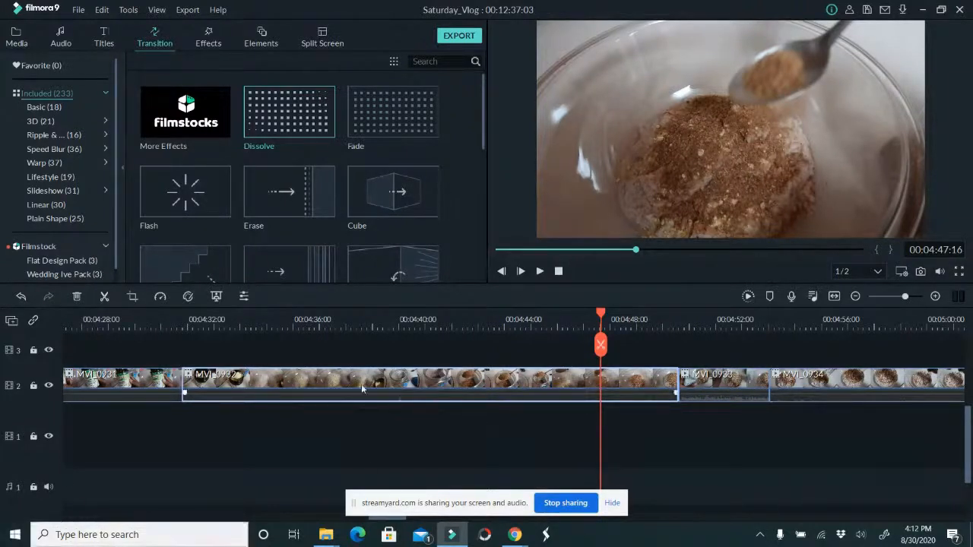
drag(676, 378, 600, 379)
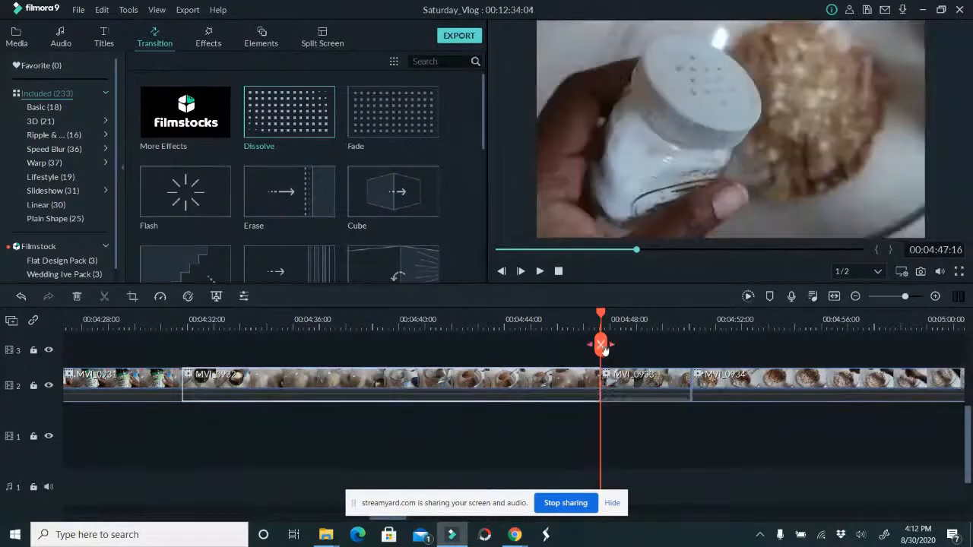
Shorten MVI_0933 by just over one second and trim the start of MVI_0934 up to the frame at 00:04:51:08
drag(600, 346, 622, 367)
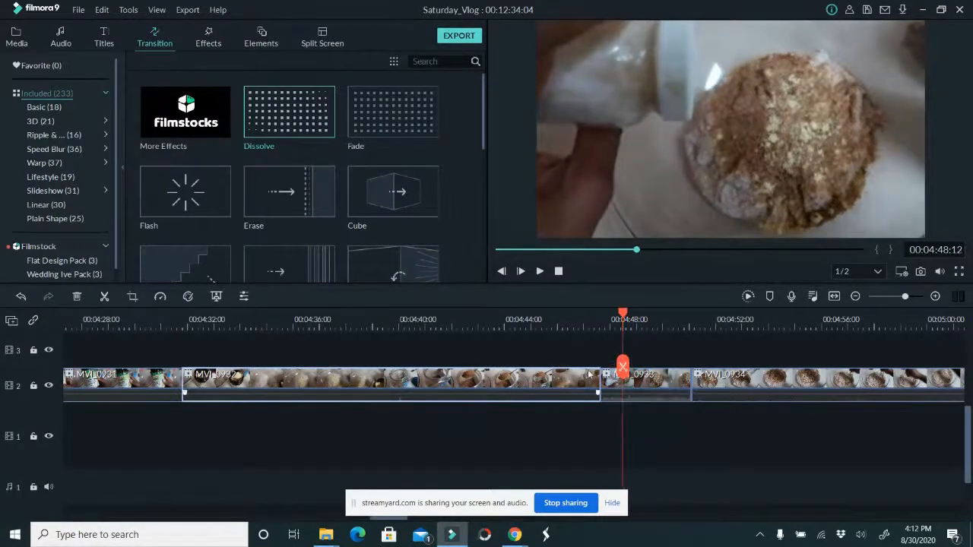
click(612, 380)
drag(600, 378, 665, 389)
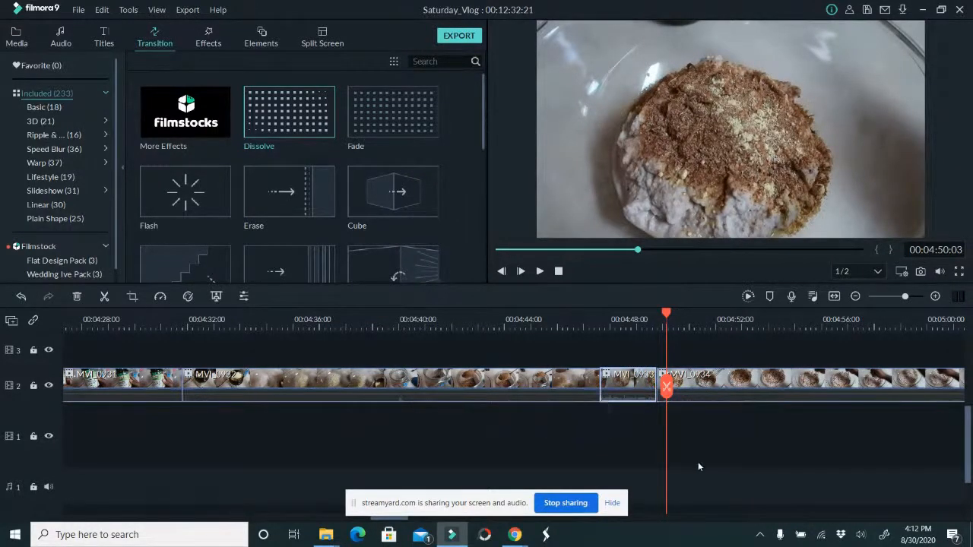
drag(666, 391, 698, 393)
click(697, 391)
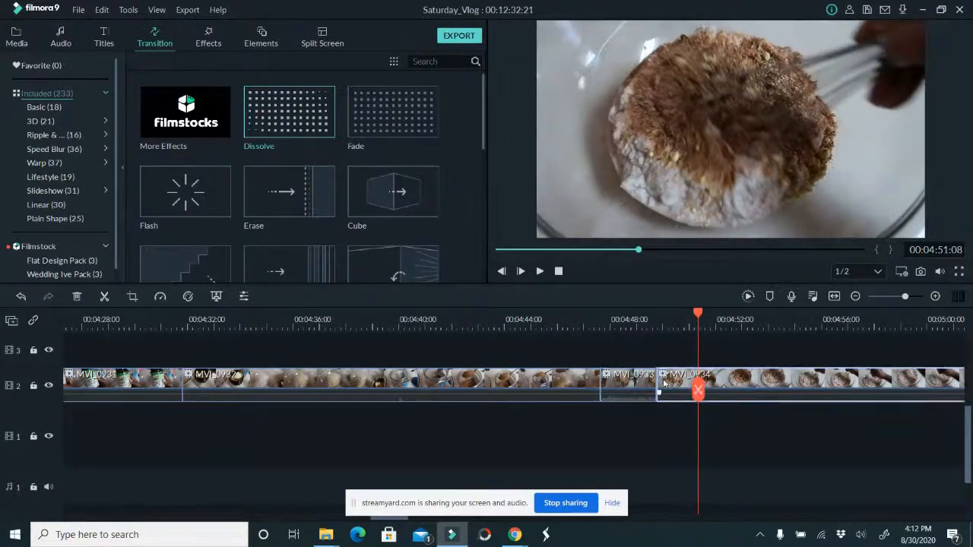
drag(658, 378, 636, 384)
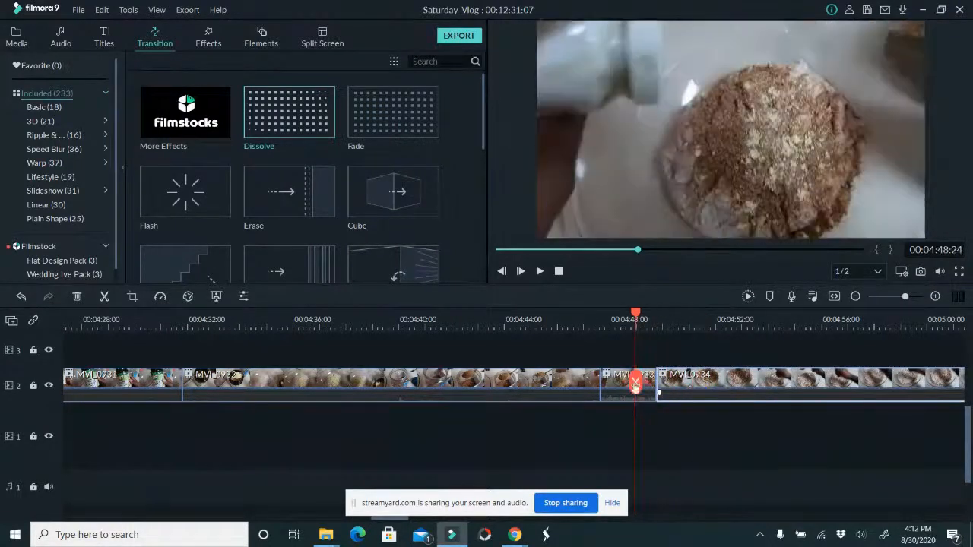
Preview the cuts from MVI_0933 onward, split MVI_0934 at 00:04:54:16 and delete its second part
click(539, 272)
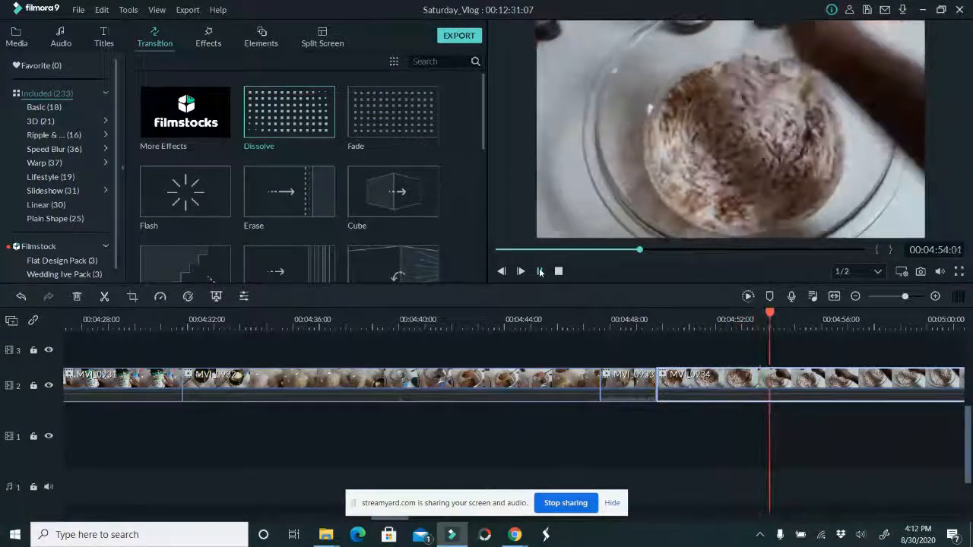
click(539, 272)
click(783, 382)
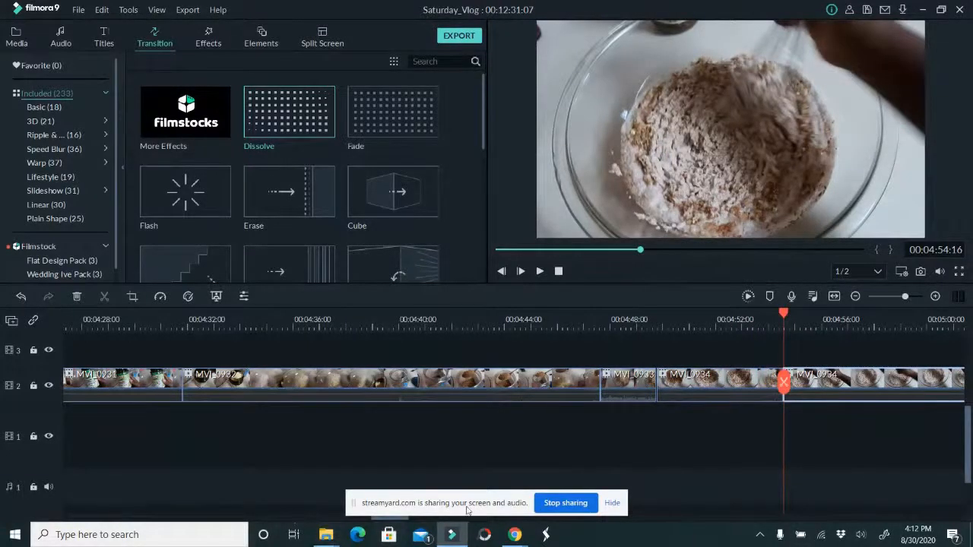
click(398, 520)
drag(396, 520, 424, 516)
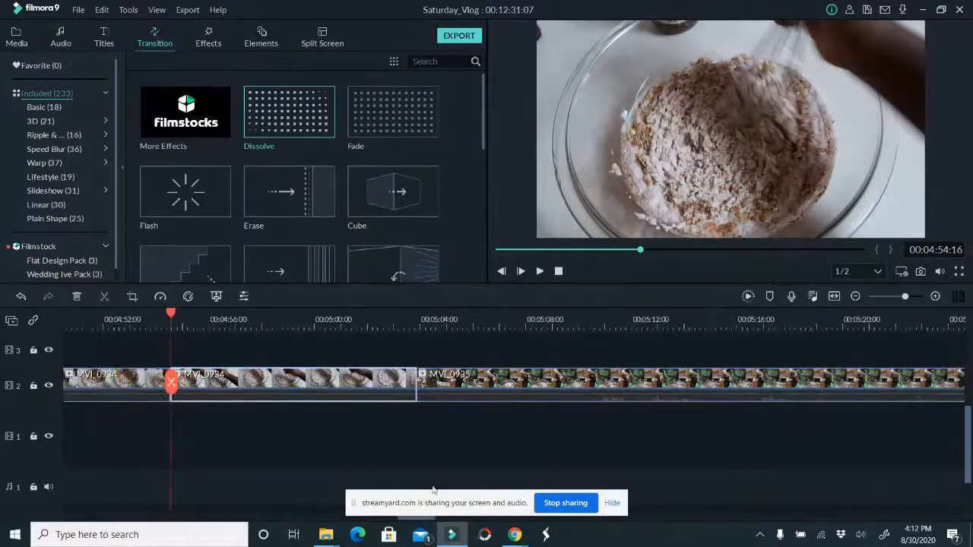
drag(381, 392, 379, 390)
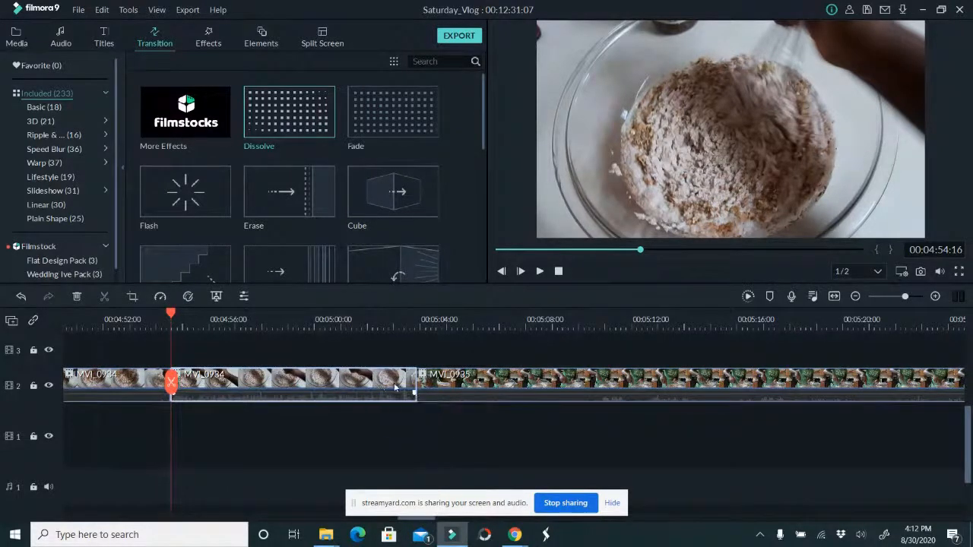
key(Delete)
Split MVI_0935 at 00:04:56:20 and delete its first part so the remainder follows MVI_0934
drag(172, 385, 237, 385)
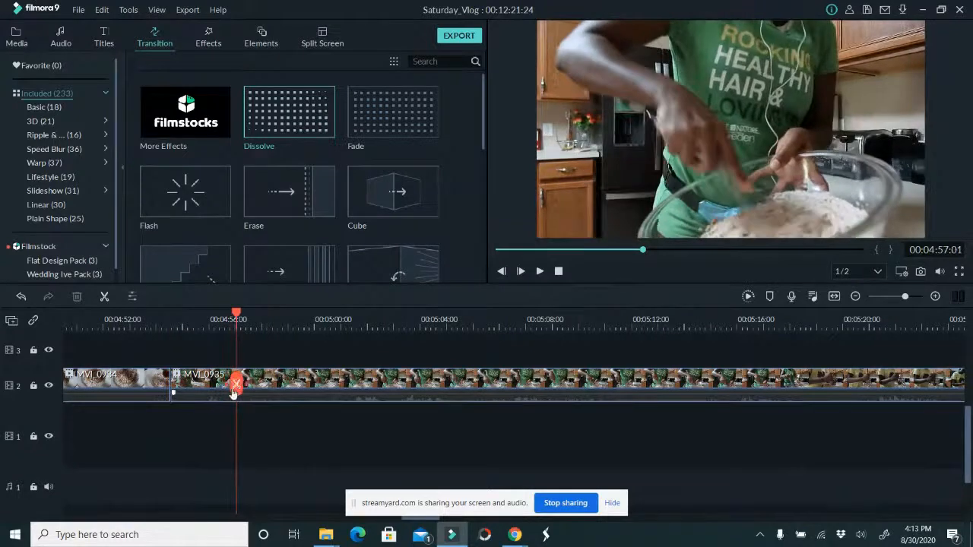
click(233, 393)
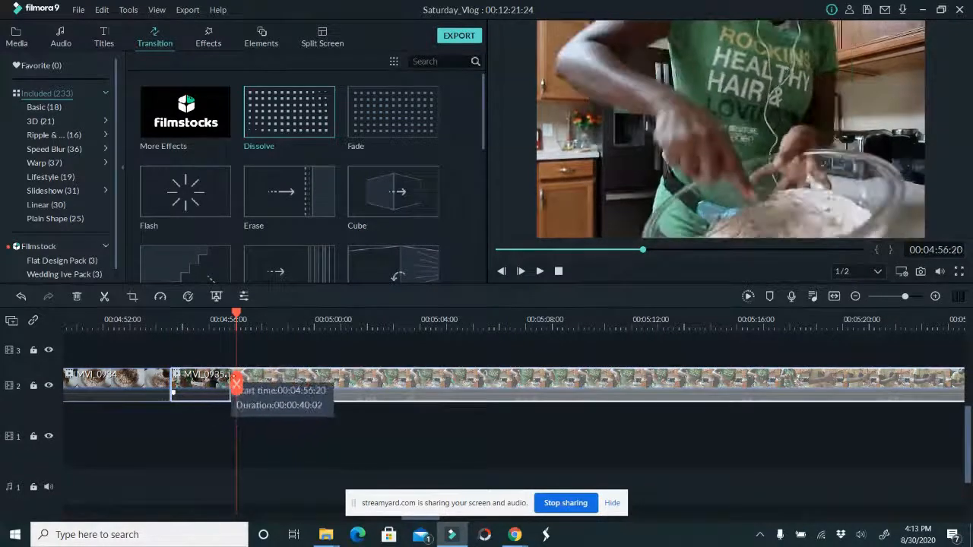
drag(237, 384, 149, 380)
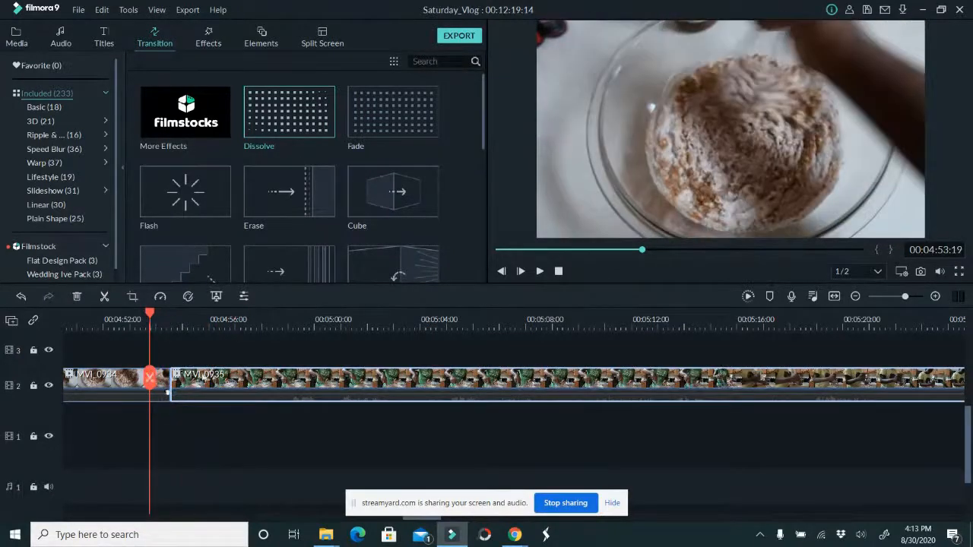
Preview the start of MVI_0935, split it at 00:04:58:19 and 00:05:23:01, and delete the middle section
click(541, 274)
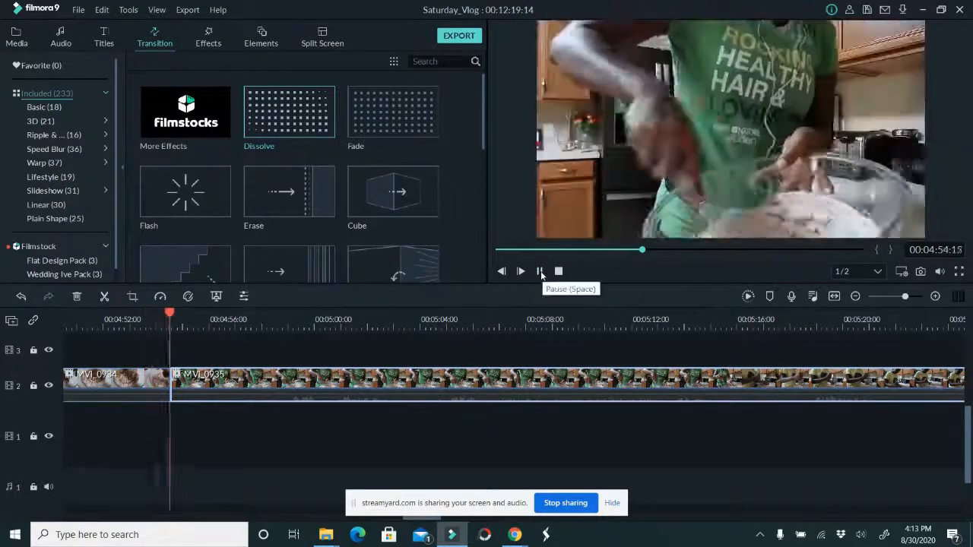
drag(181, 379, 114, 367)
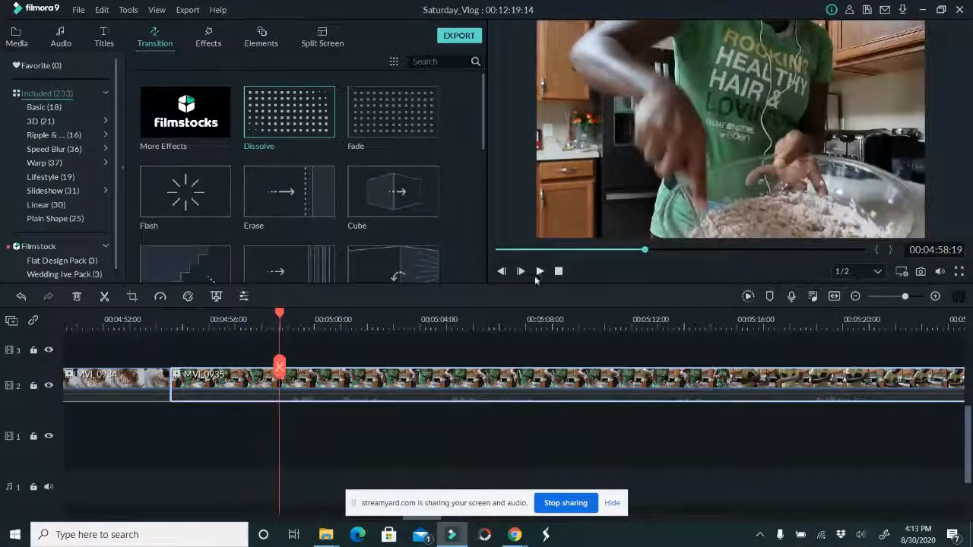
click(279, 366)
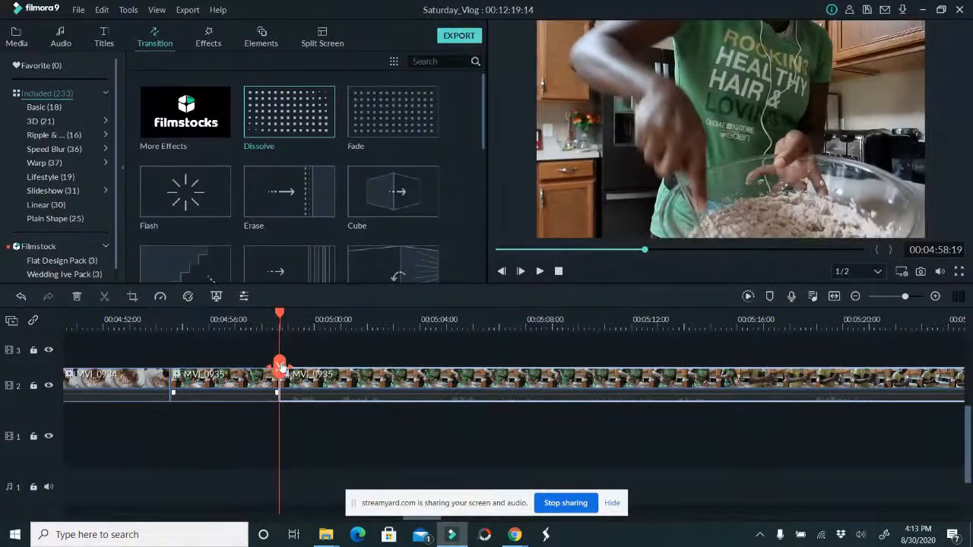
drag(279, 366, 785, 380)
drag(690, 373, 923, 345)
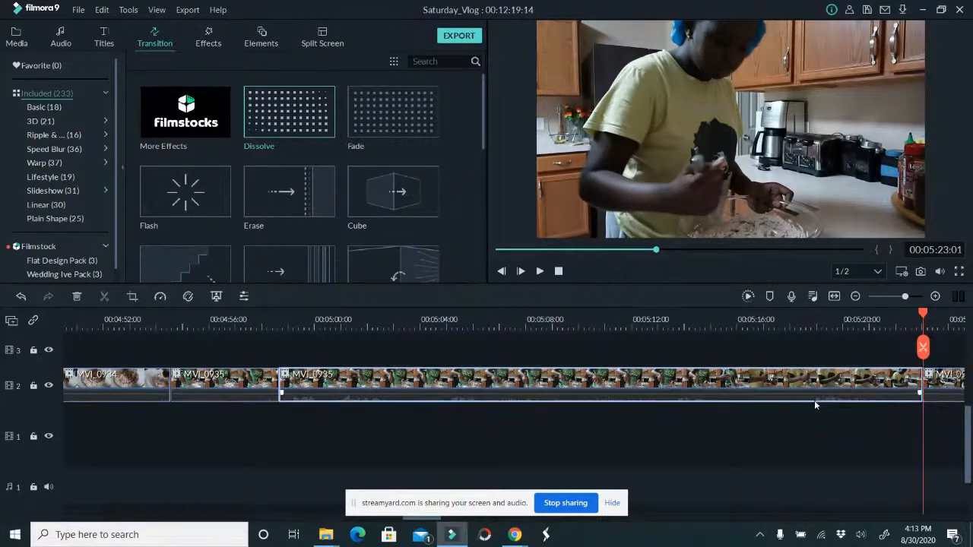
key(Delete)
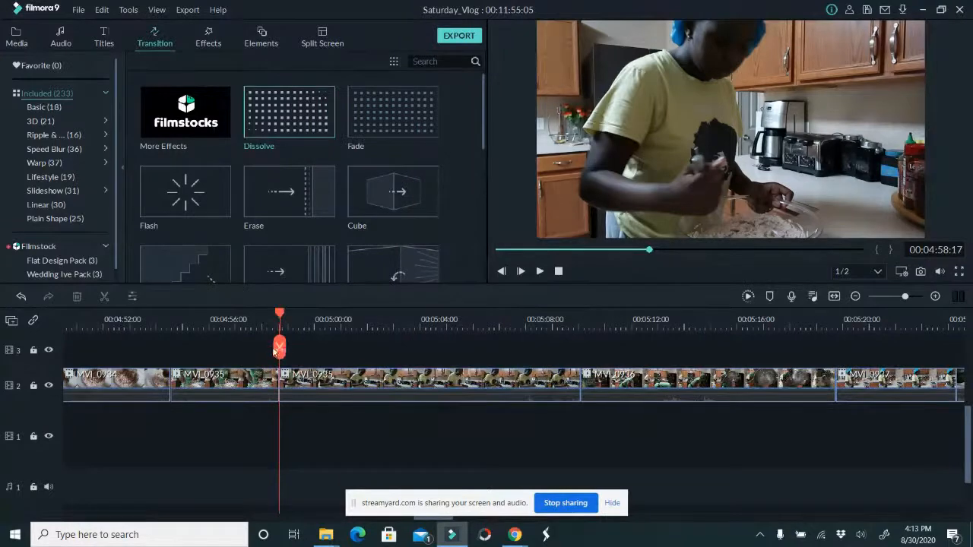
Split the second MVI_0935 segment at 00:05:01:17 and delete the part after the cut
drag(281, 349, 358, 344)
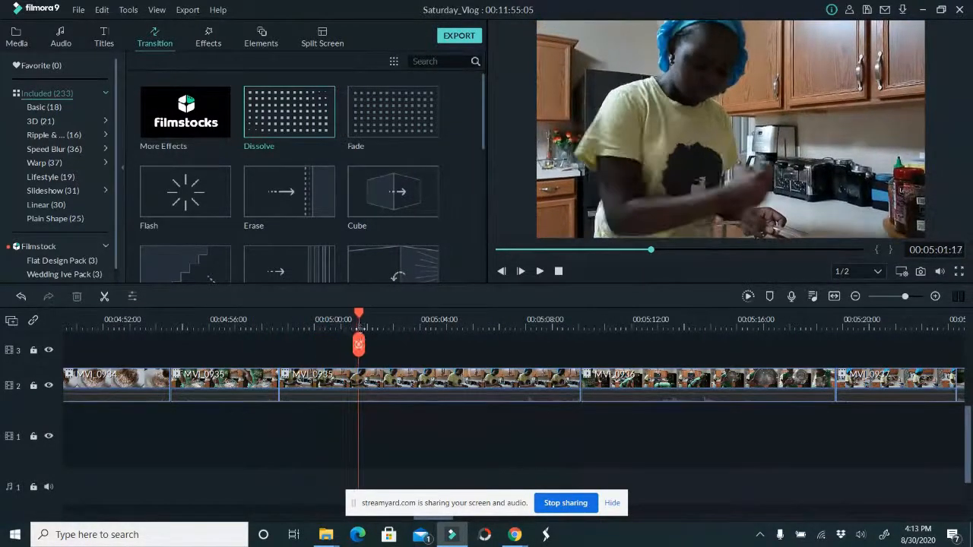
click(359, 344)
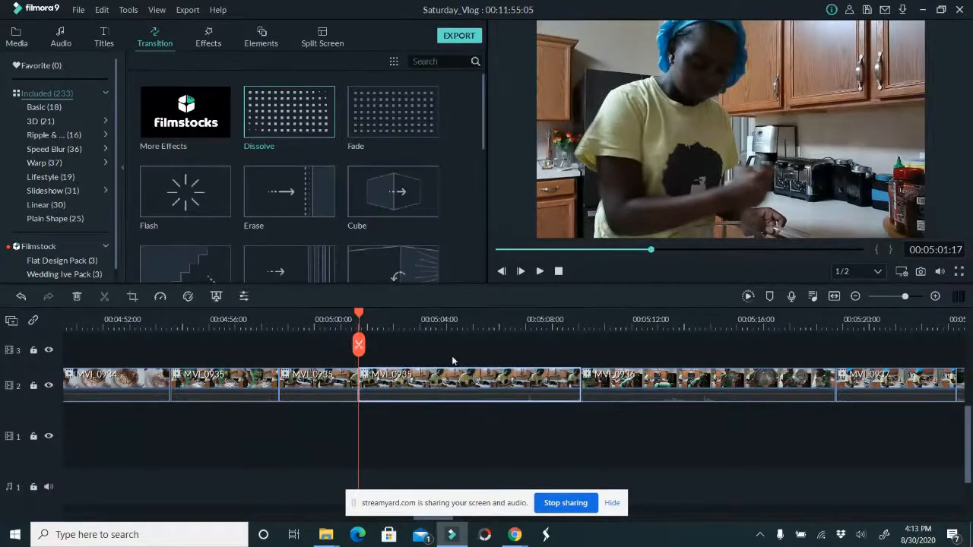
key(Delete)
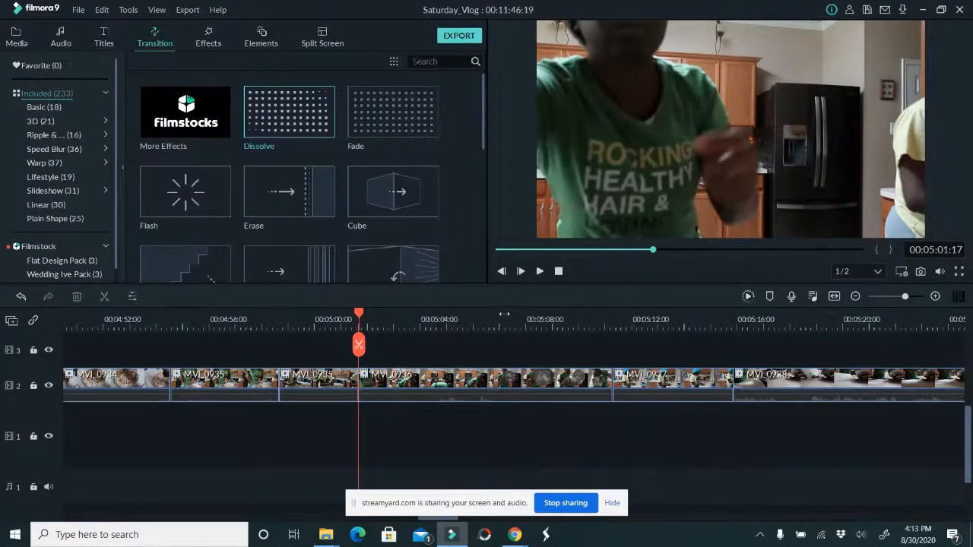
Skim through MVI_0936 to around 00:05:08:03 and delete the whole clip
click(509, 324)
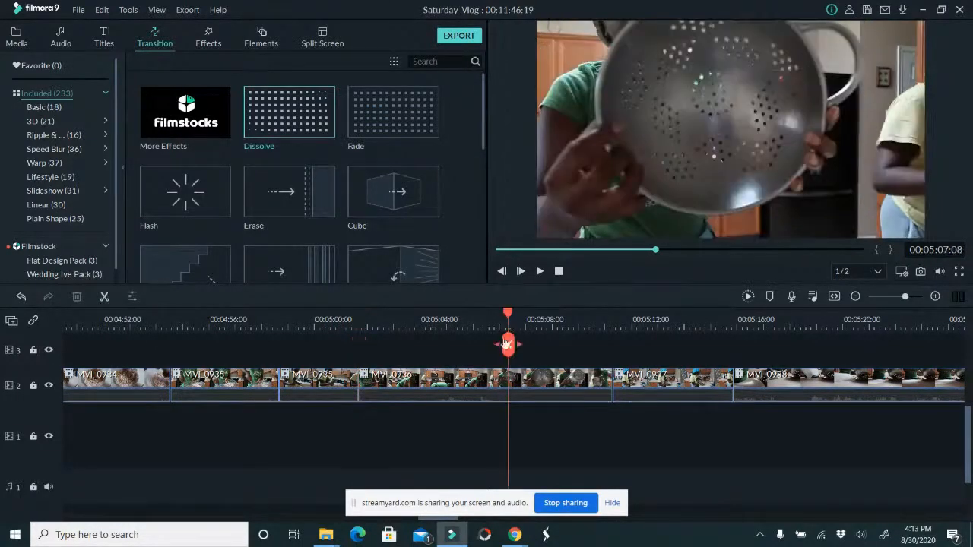
drag(508, 346, 529, 346)
click(495, 381)
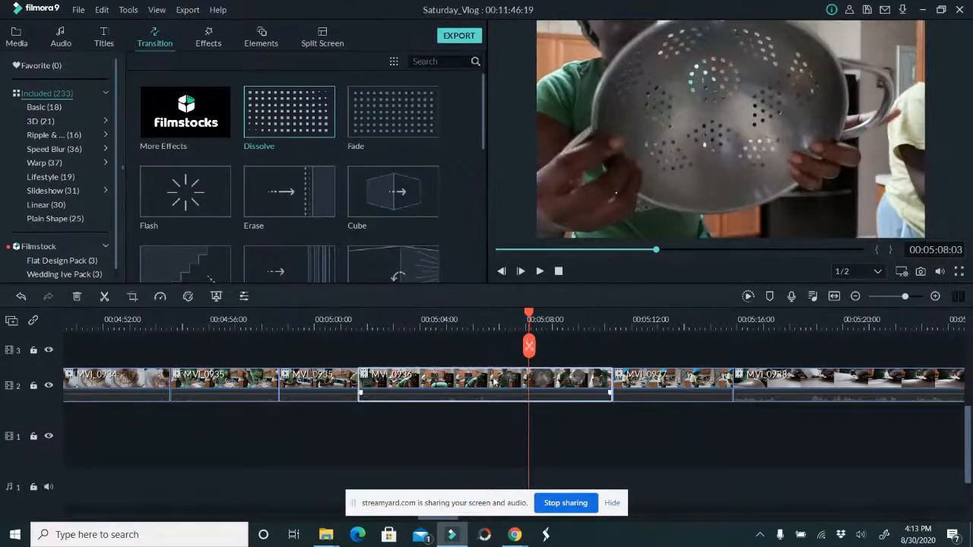
key(Delete)
Split MVI_0937 at 00:05:04:12 and delete its second part
drag(362, 347, 433, 345)
click(433, 346)
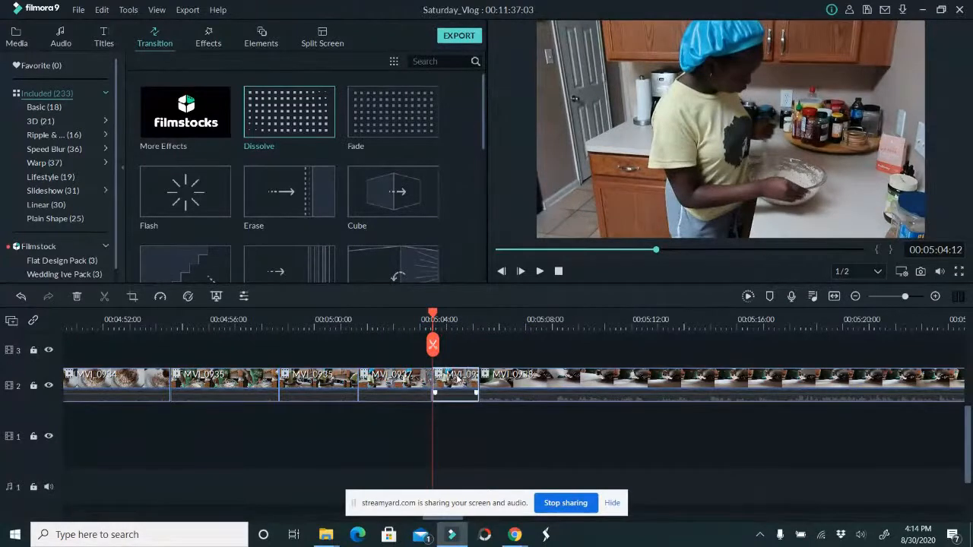
key(Delete)
Skim through MVI_0938 to around 00:05:43:15 and delete the whole clip
drag(433, 346, 912, 331)
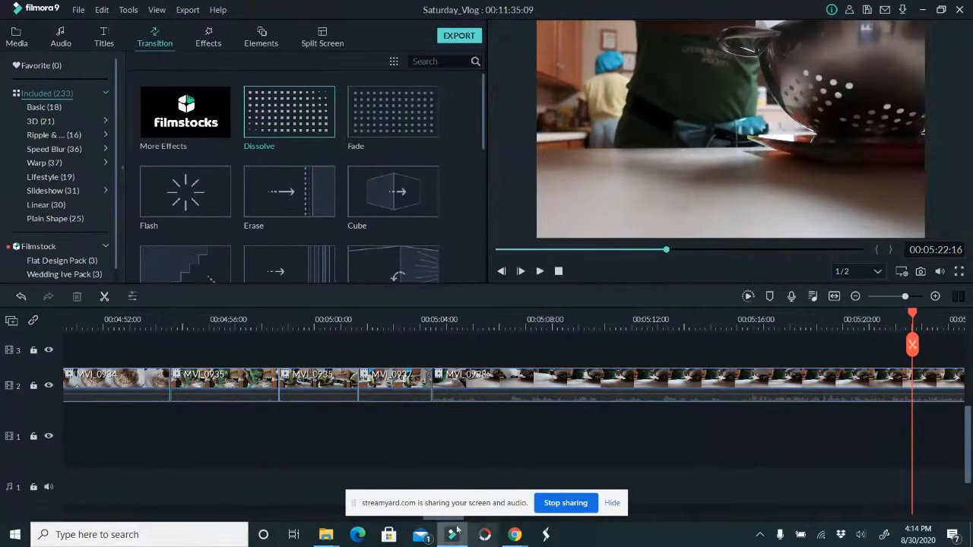
drag(455, 521, 467, 521)
scroll(467, 467, up, 2)
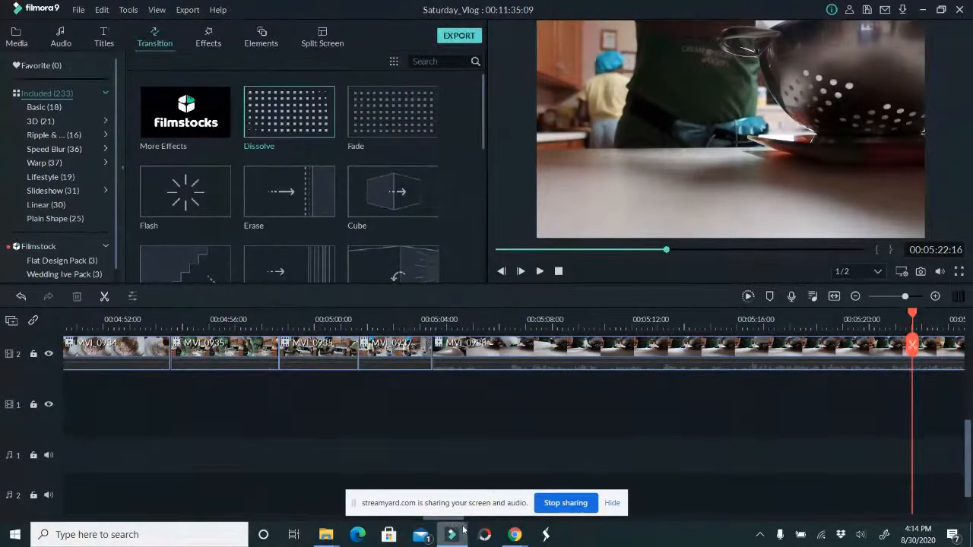
drag(460, 519, 511, 520)
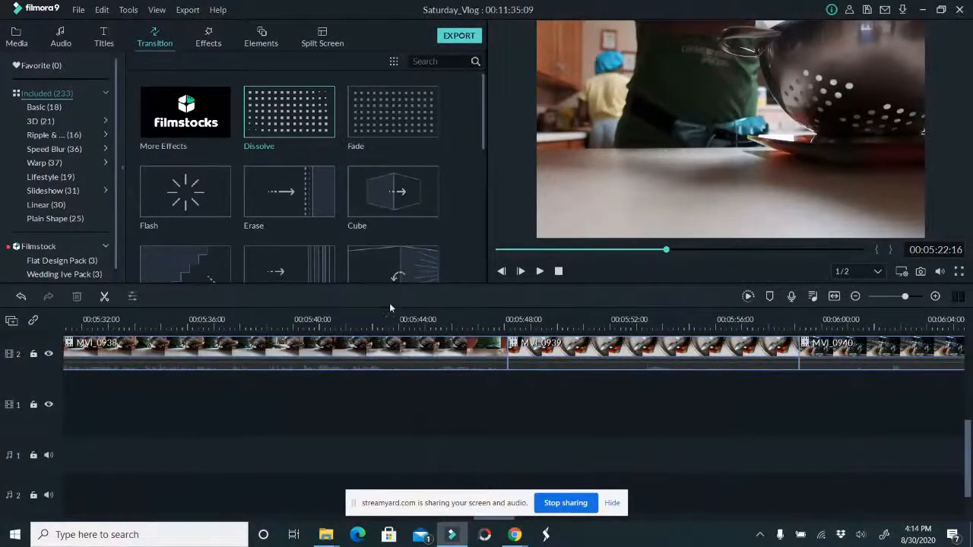
click(389, 348)
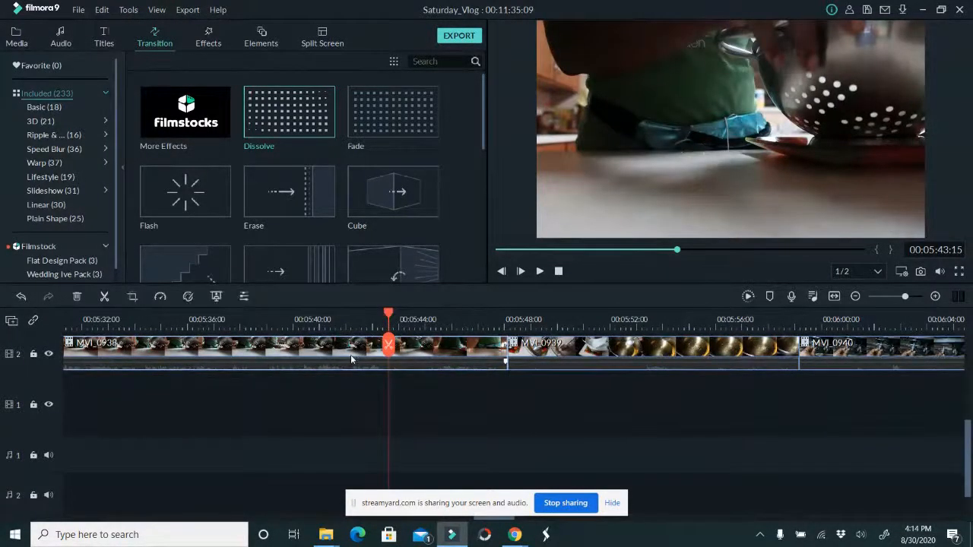
key(Delete)
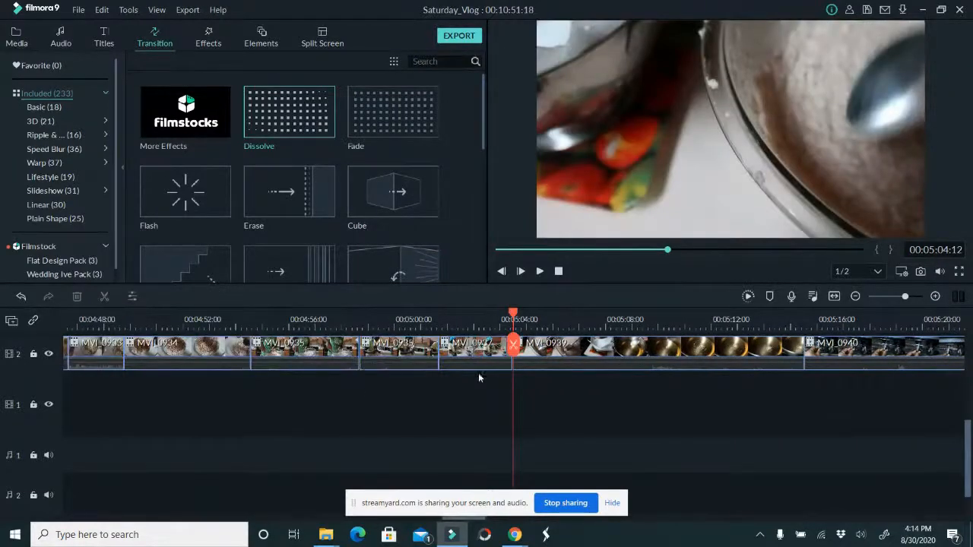
Review MVI_0939, split it at 00:05:11:10 and delete its second part
drag(514, 347, 698, 342)
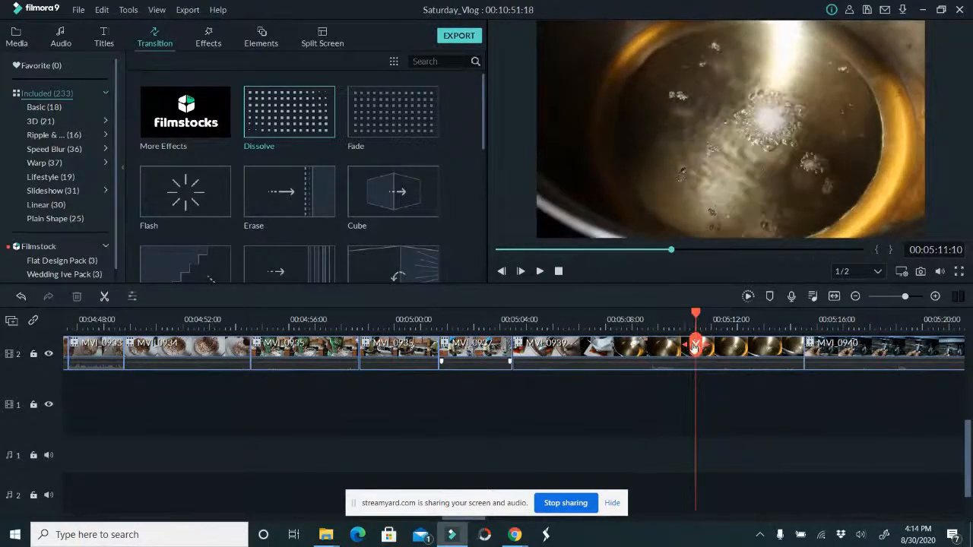
click(697, 344)
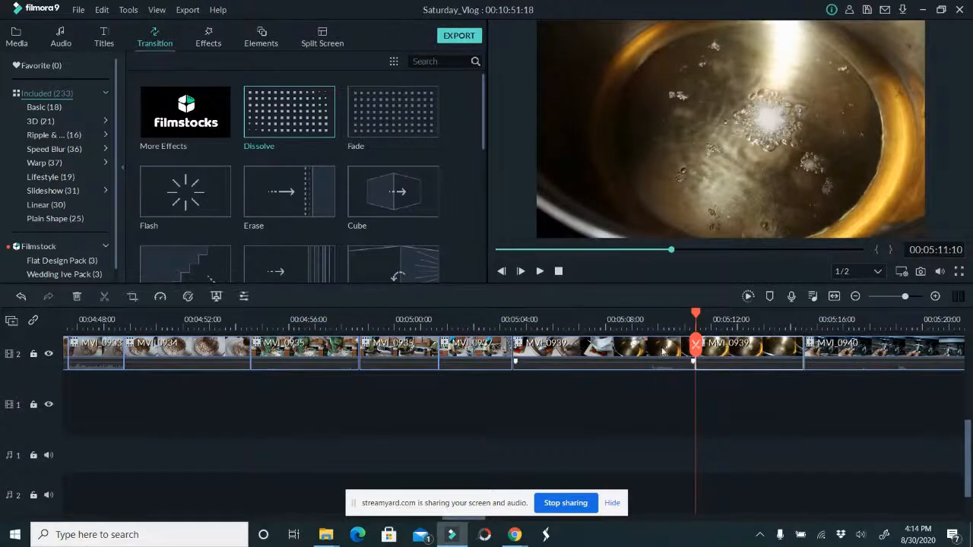
key(Delete)
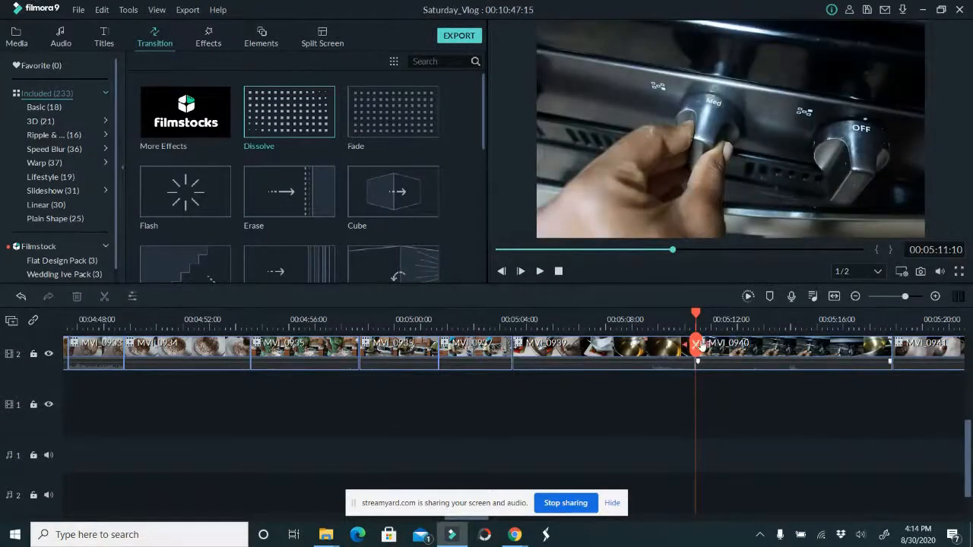
Split MVI_0940 at 00:05:15:12 and delete its first part
click(691, 343)
drag(690, 341, 804, 340)
click(804, 345)
click(761, 358)
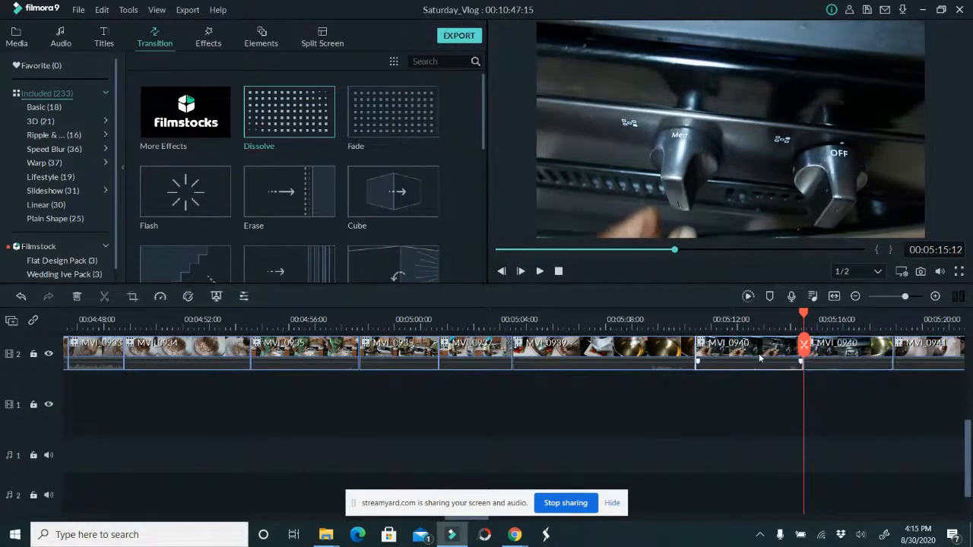
key(Delete)
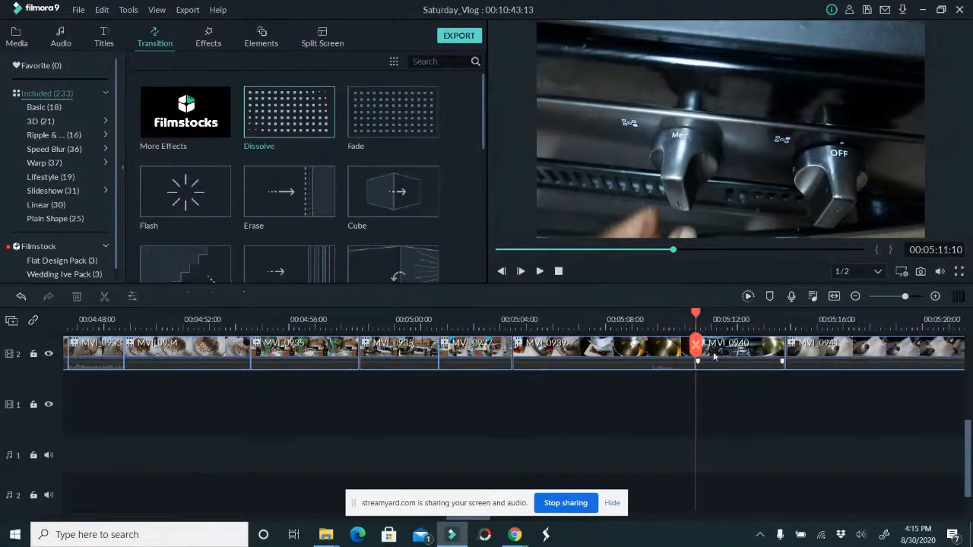
Review MVI_0941, split it at 00:05:20:22 and delete its first part
drag(695, 343, 865, 349)
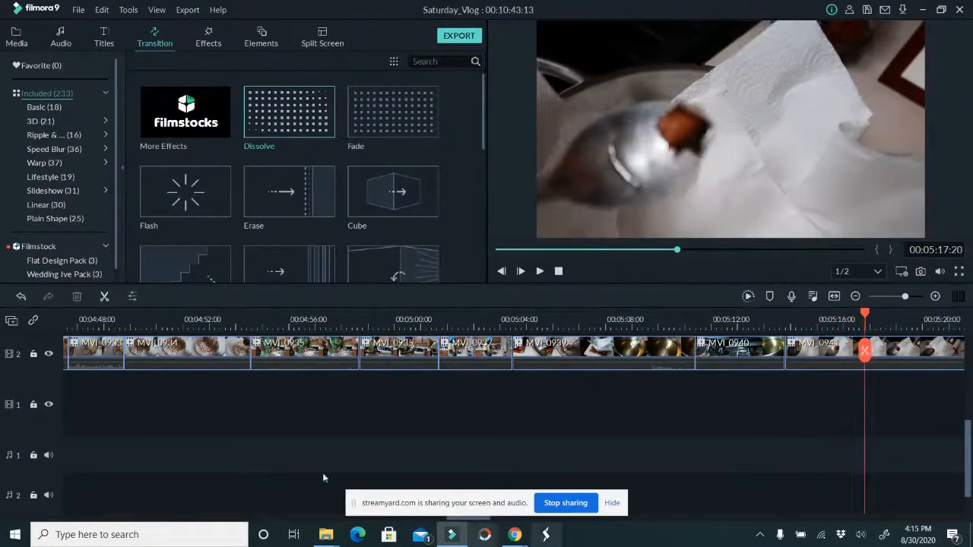
drag(490, 522, 507, 524)
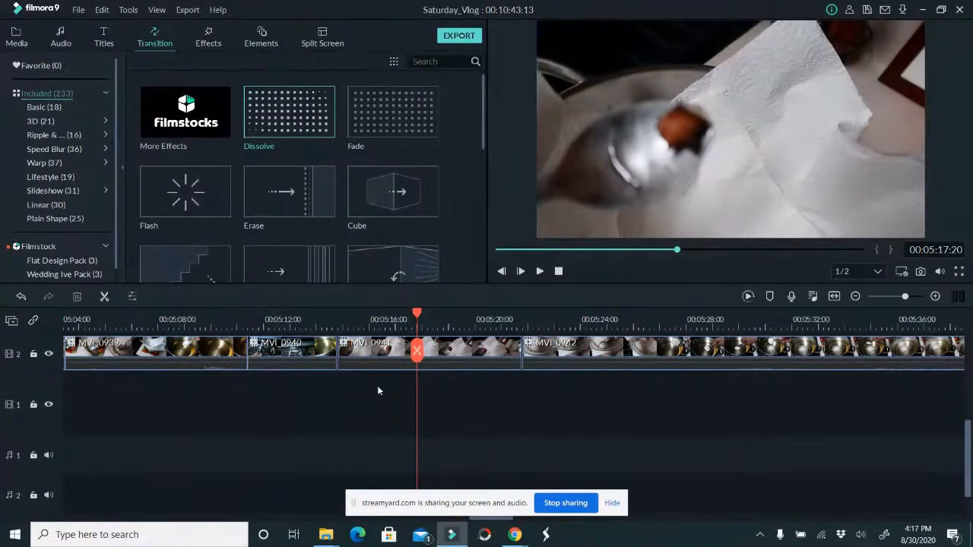
drag(417, 348, 497, 353)
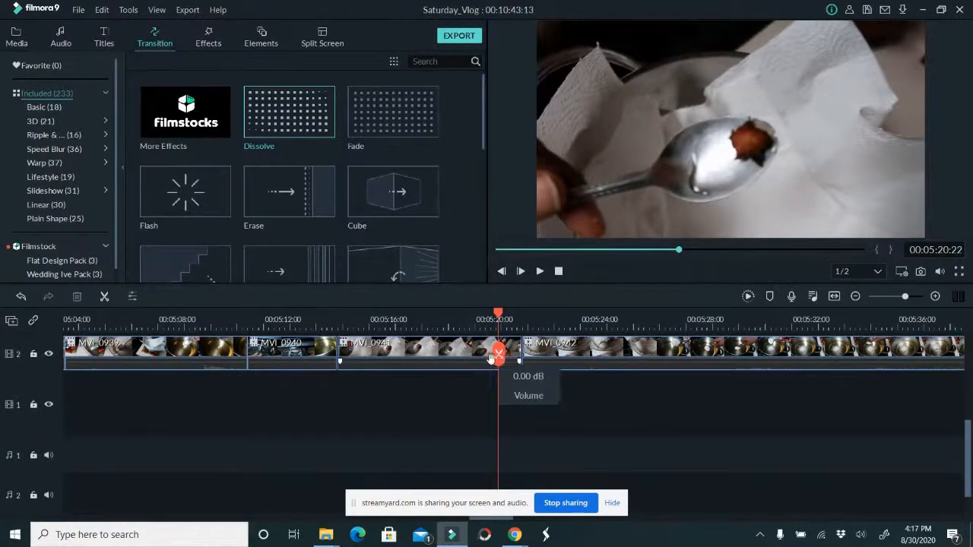
click(498, 354)
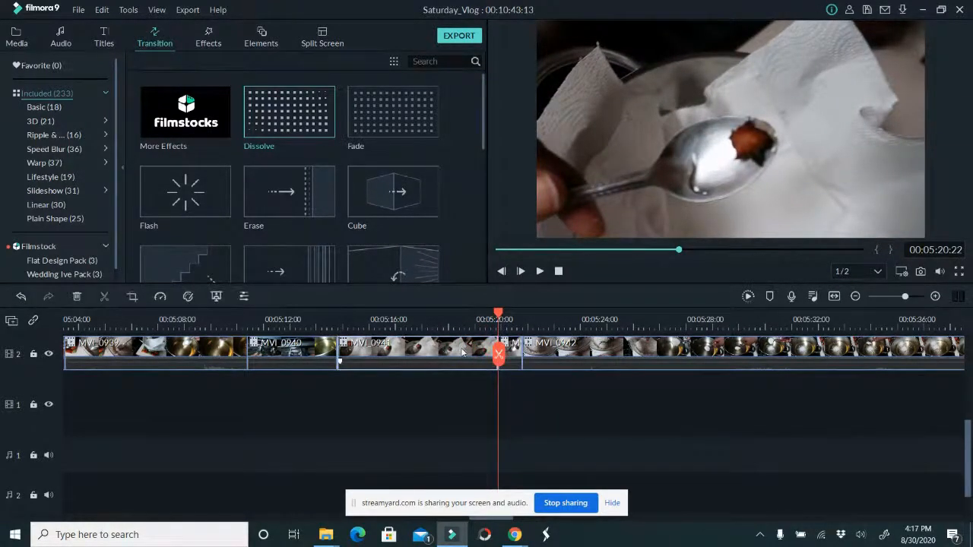
key(Delete)
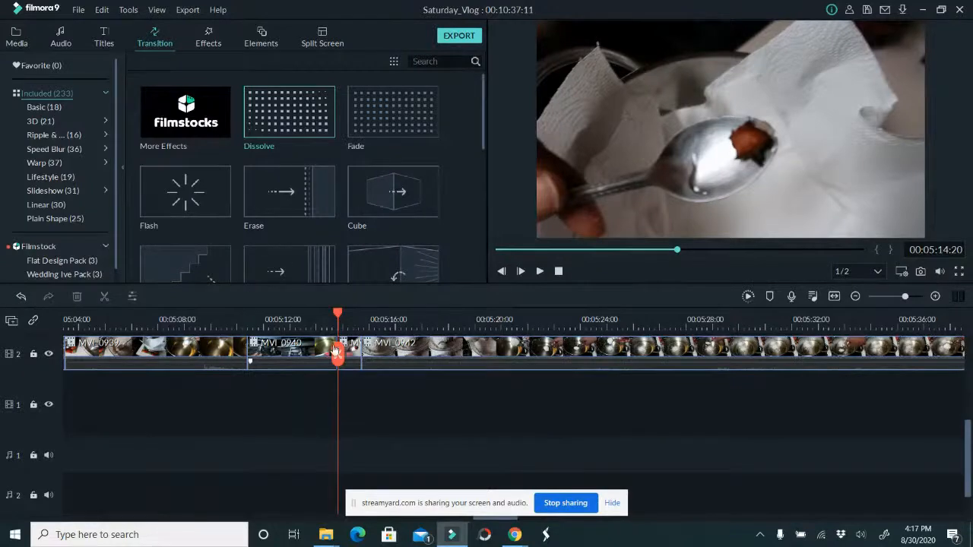
Review MVI_0942 and shorten its end to the frame at 00:05:40:24
drag(342, 354, 719, 371)
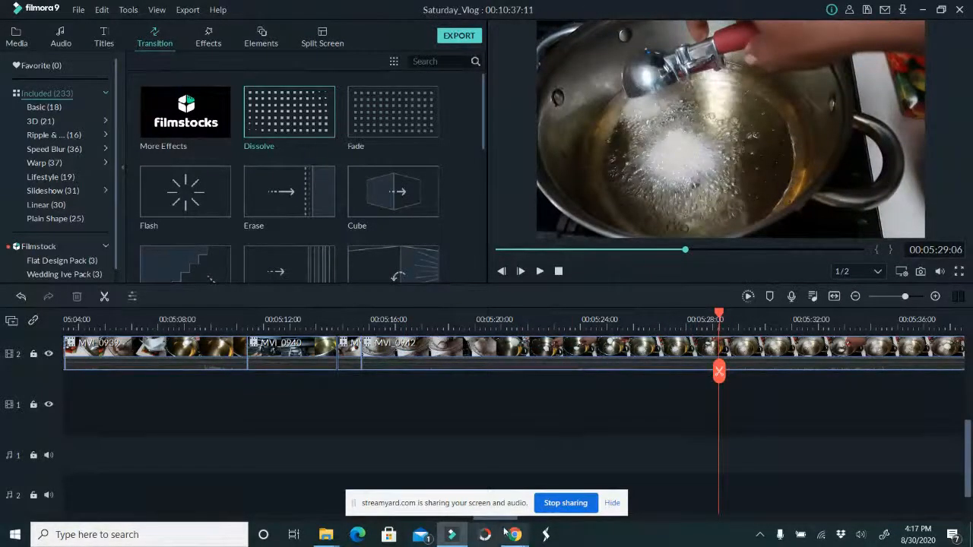
drag(505, 519, 531, 525)
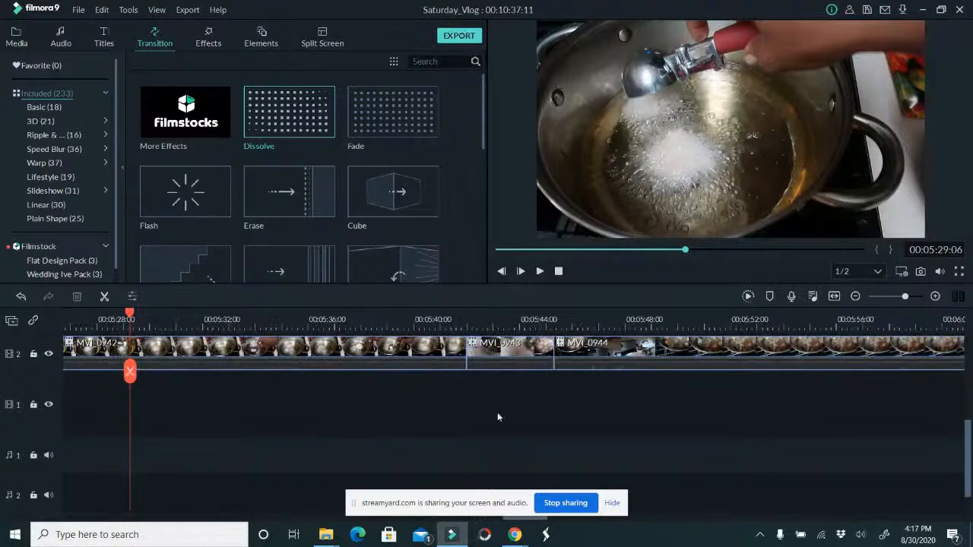
click(439, 316)
click(460, 360)
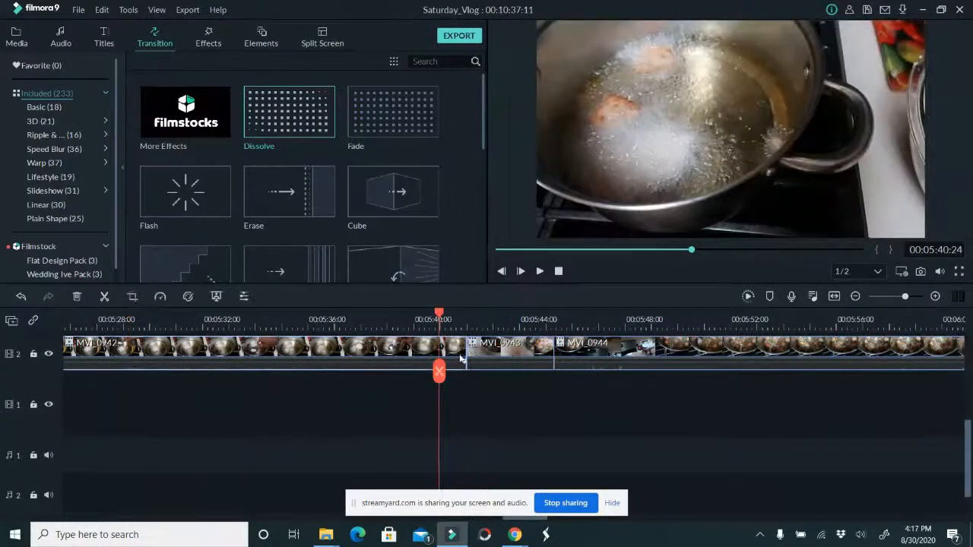
drag(466, 347, 439, 347)
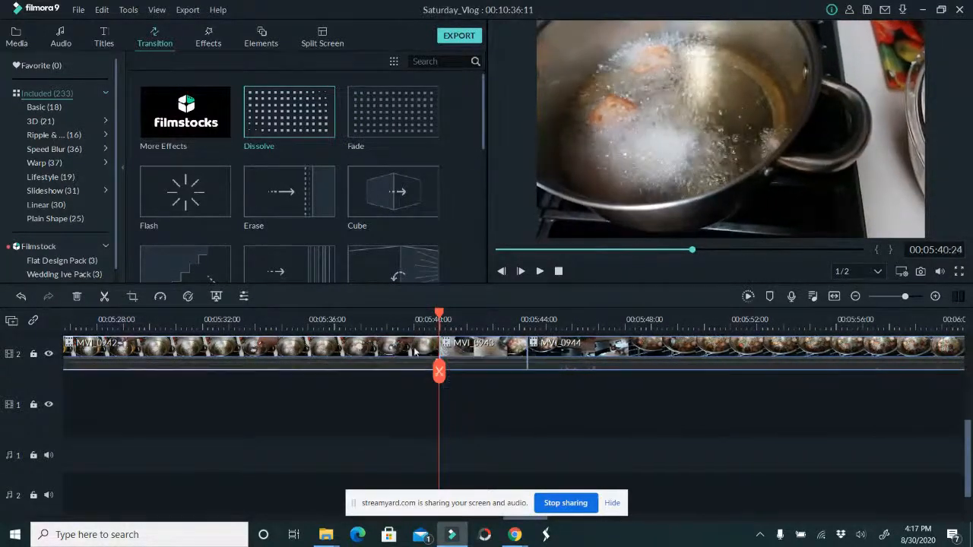
Speed up the clip MVI_0942 to Fast 2x
right_click(412, 347)
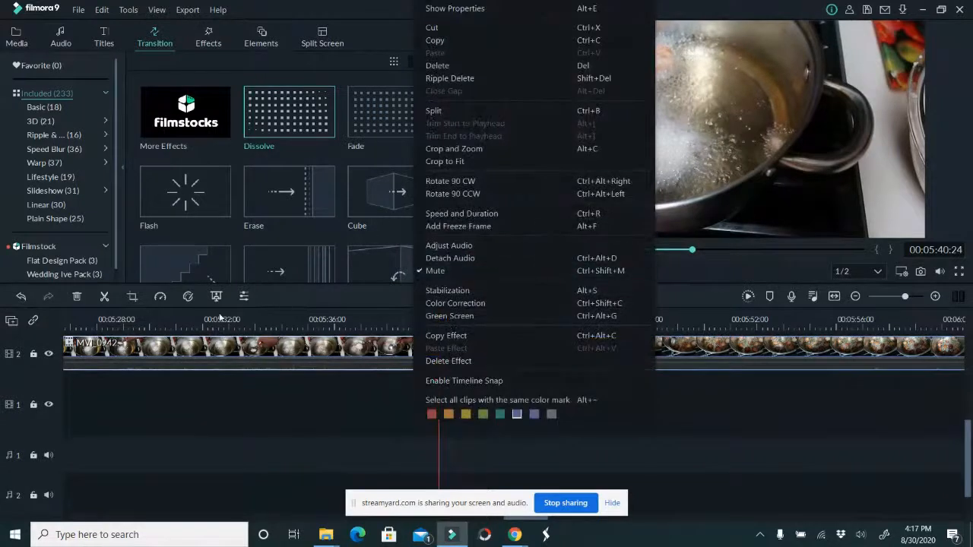
click(176, 297)
click(159, 296)
mouse_move(199, 344)
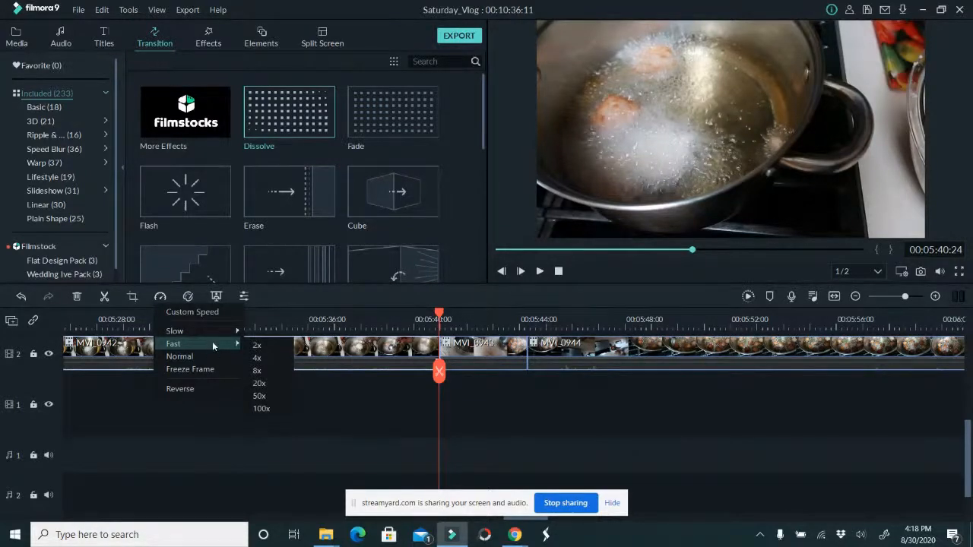
click(261, 356)
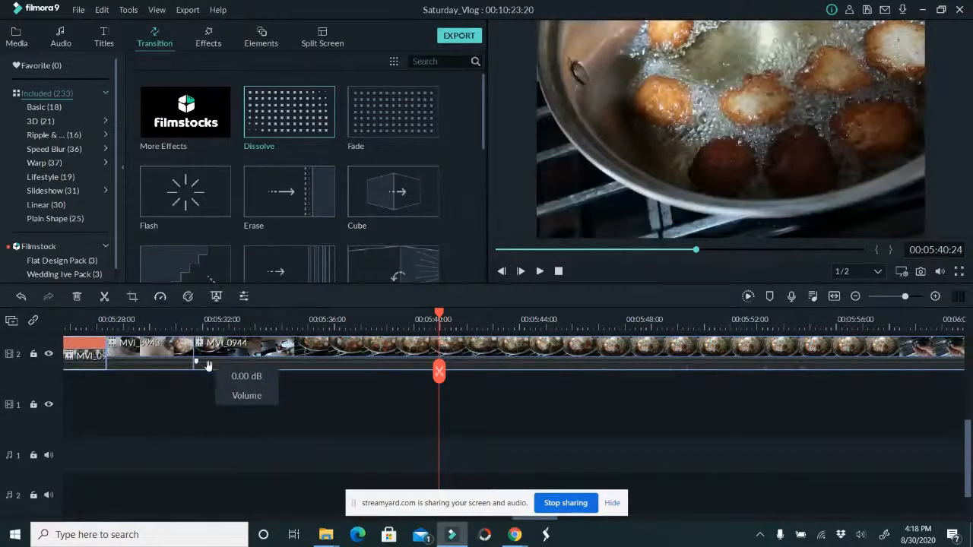
Review MVI_0943 and MVI_0944, split MVI_0944 at 00:05:40:11 and delete its first part
drag(438, 372, 914, 389)
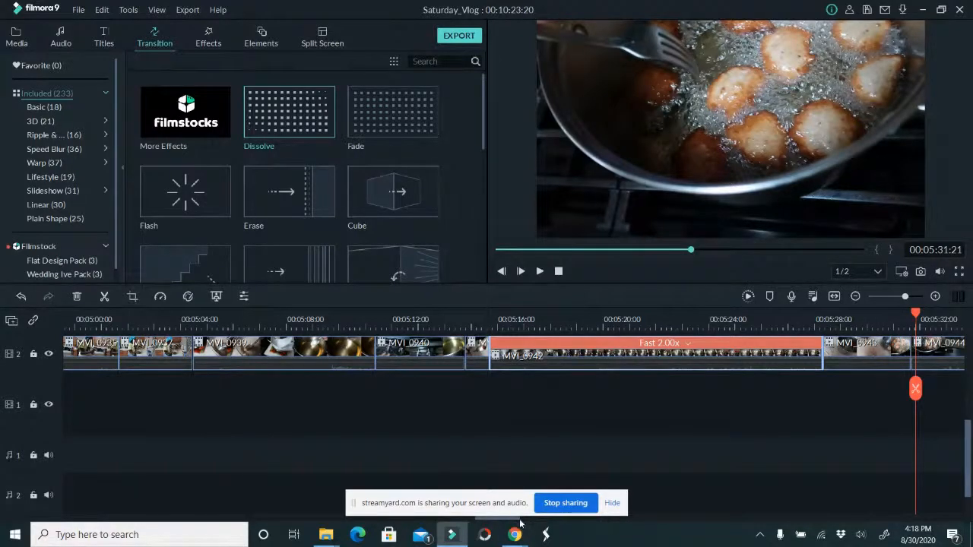
drag(520, 521, 554, 524)
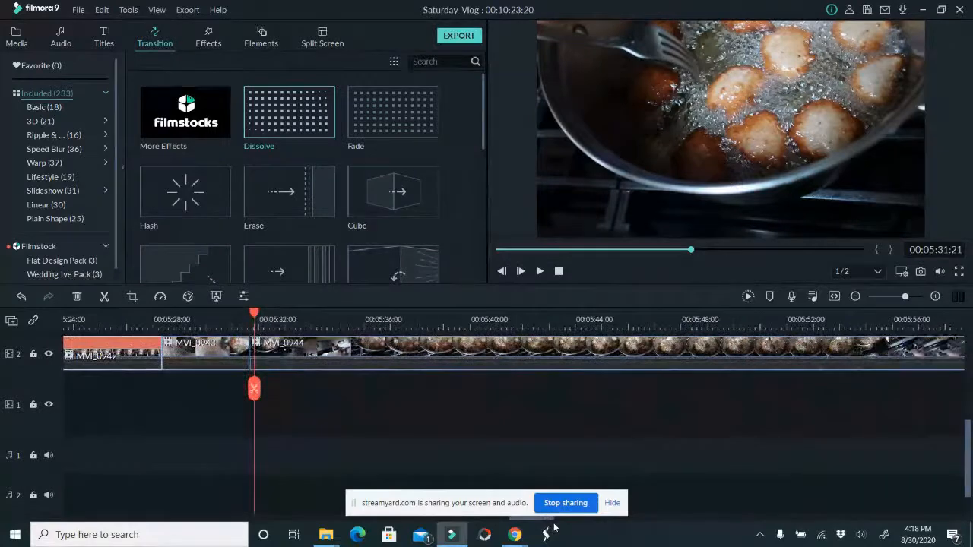
drag(255, 386, 481, 395)
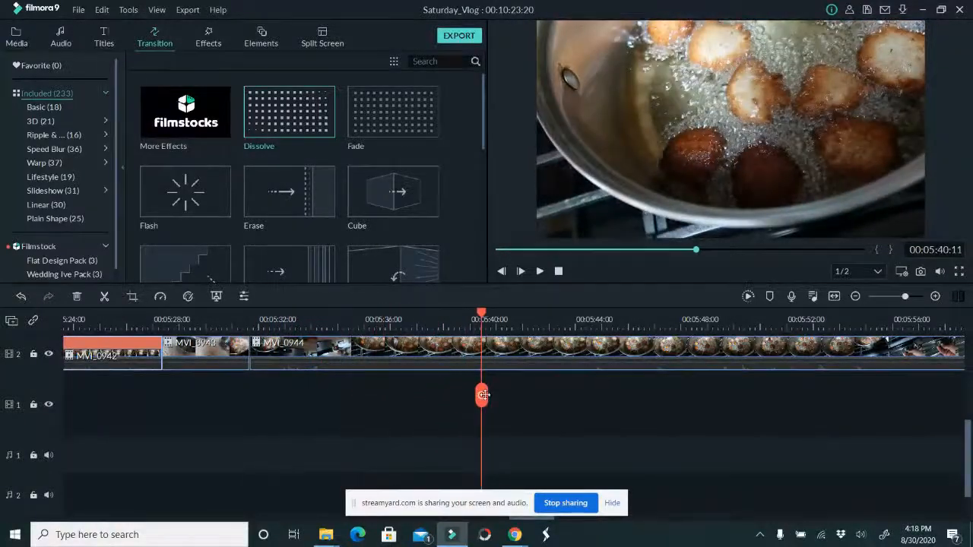
click(481, 395)
click(459, 354)
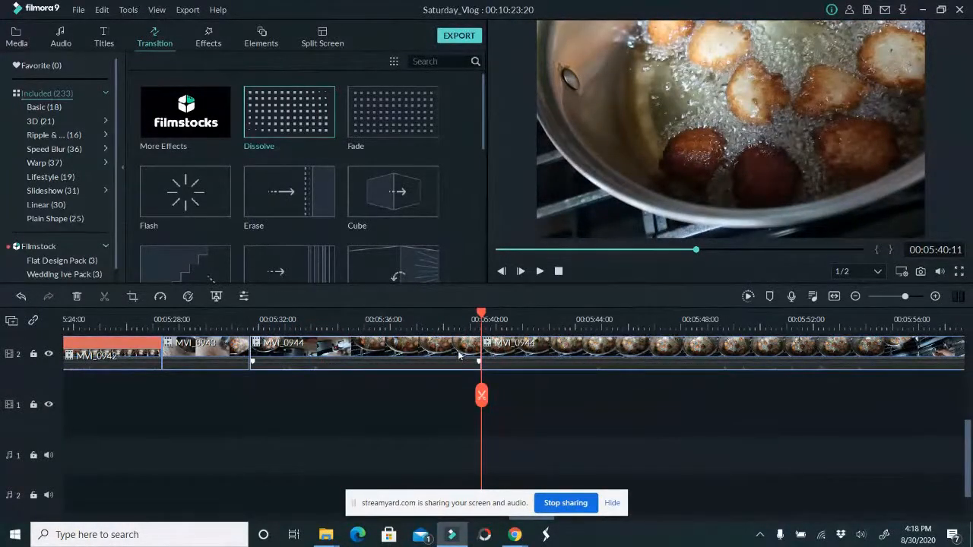
key(Delete)
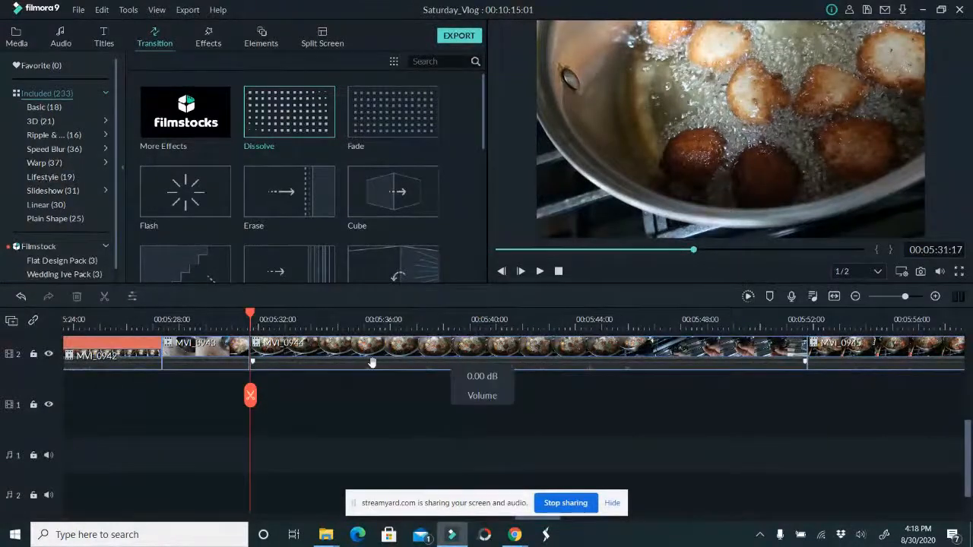
Review the remaining part of MVI_0944 and shorten its end to the frame at 00:05:50:13
drag(251, 396, 747, 391)
click(767, 361)
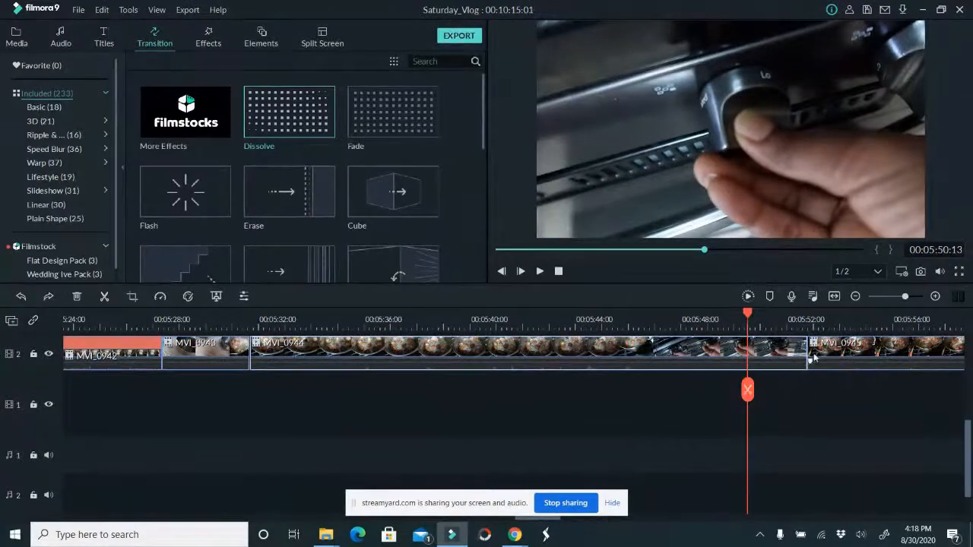
drag(809, 354, 747, 354)
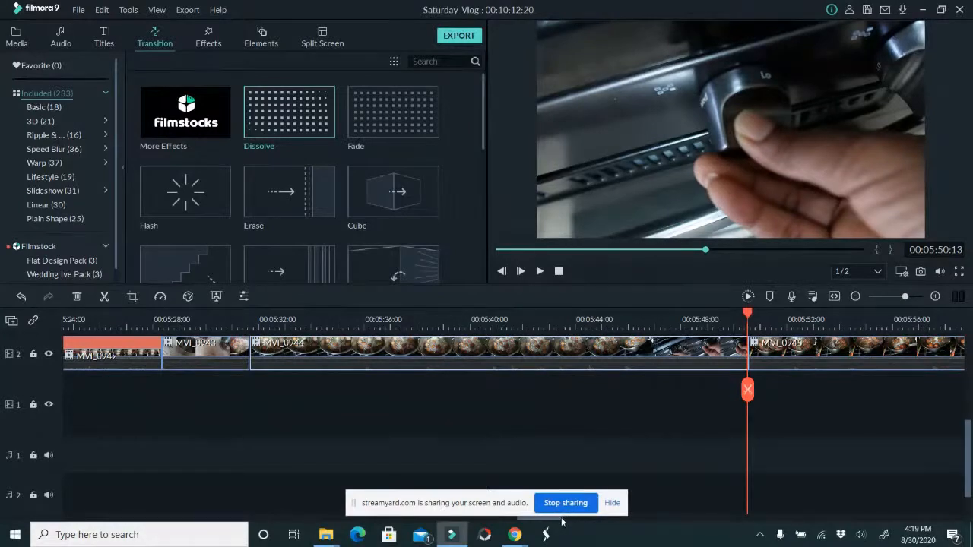
Trim the start of MVI_0945 to the frame at 00:05:52:05 and review the clip up to 00:06:07:18
drag(558, 523, 575, 525)
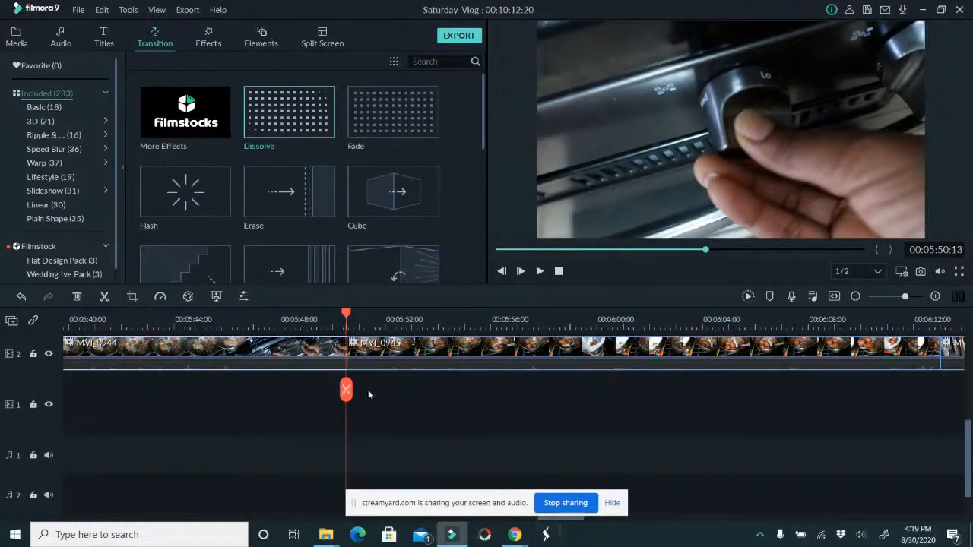
drag(346, 389, 390, 390)
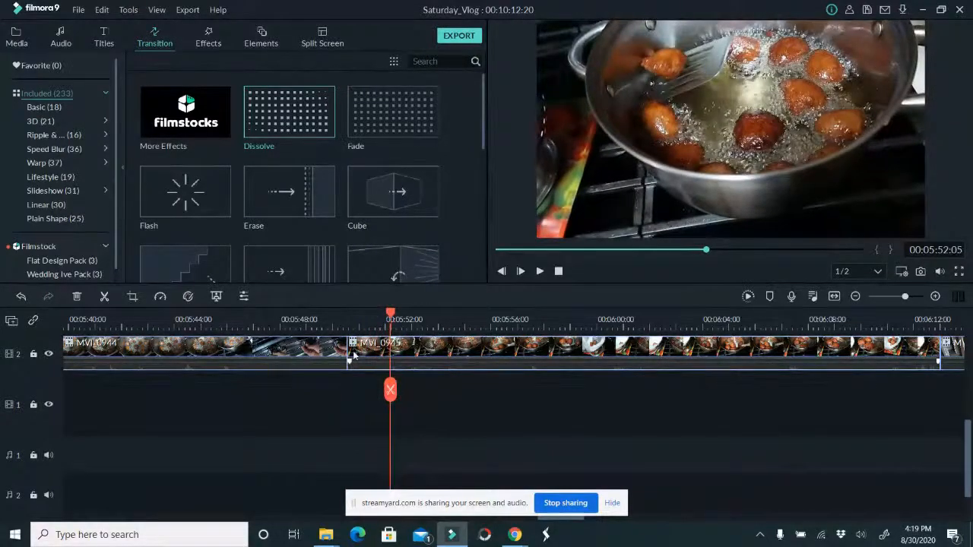
drag(346, 360, 803, 368)
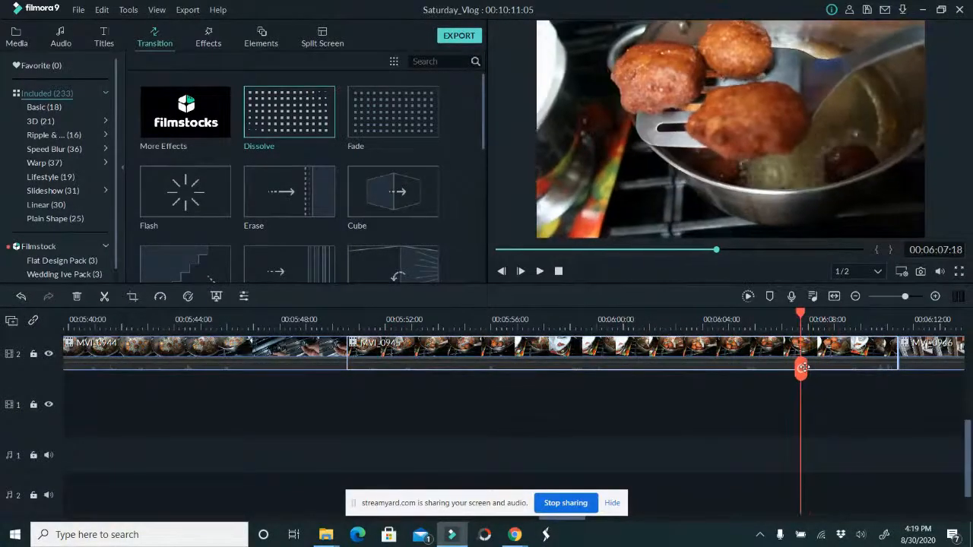
Split MVI_0945 at 00:06:07:18 and again at 00:06:09:12 to isolate a short segment
click(804, 377)
drag(803, 370, 847, 371)
click(847, 369)
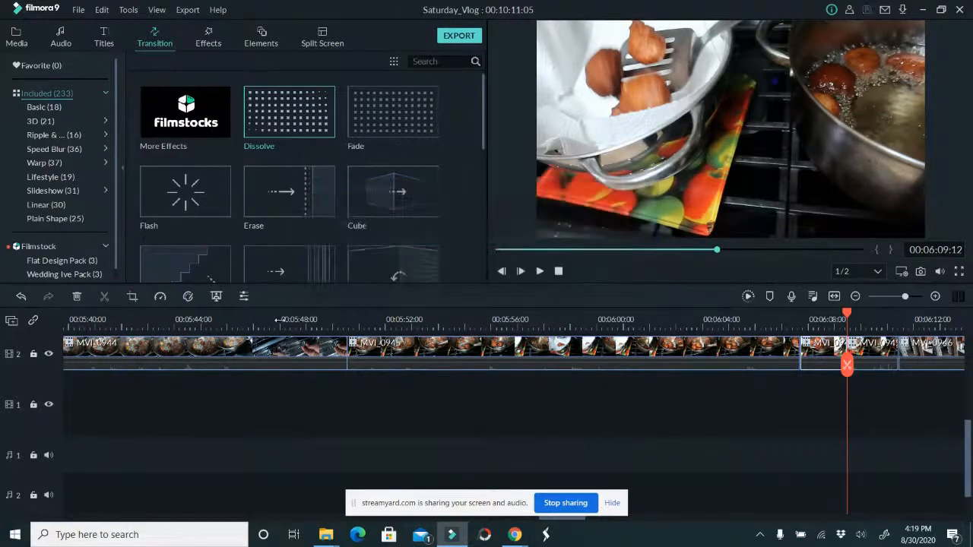
Copy the short MVI_0945 segment and paste it at the very start of the project, before the intro clip
drag(277, 320, 252, 317)
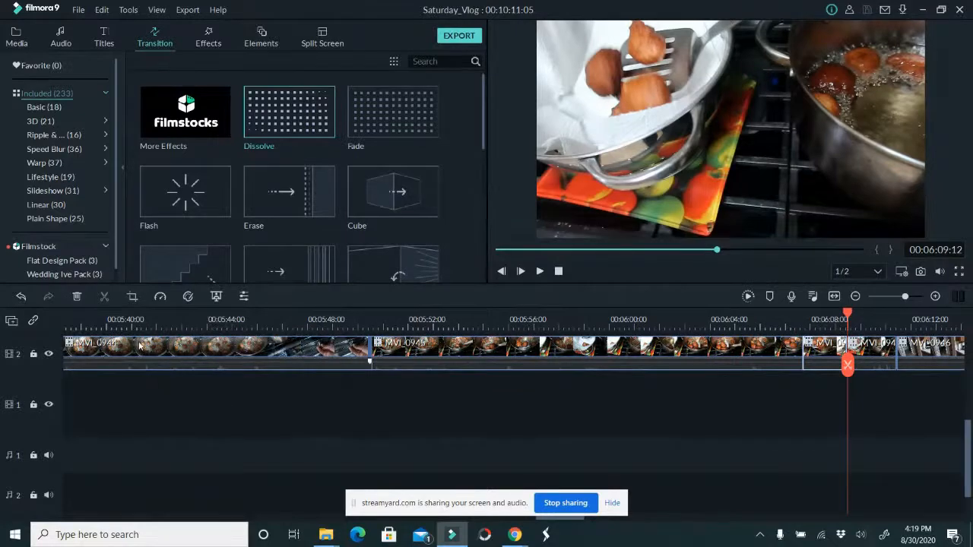
drag(846, 312, 3, 361)
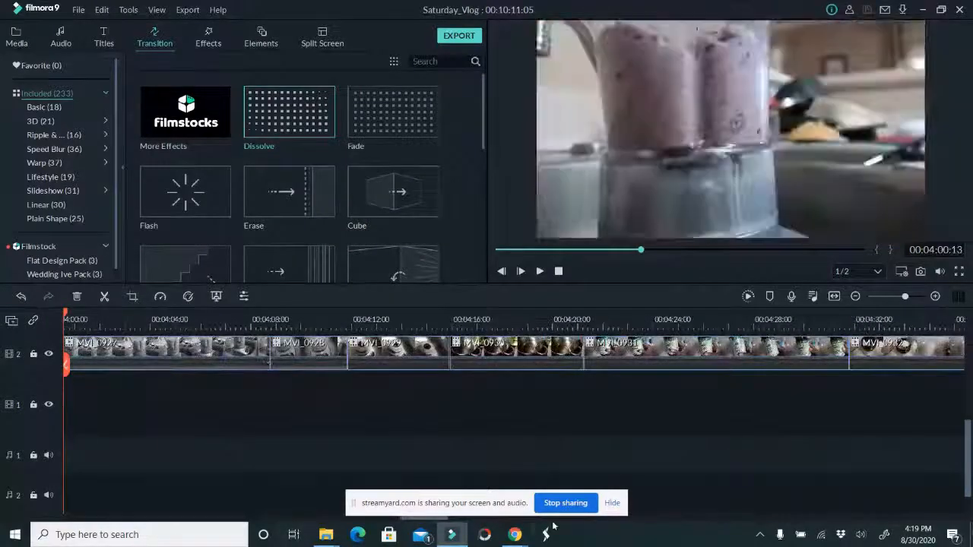
drag(443, 518, 54, 534)
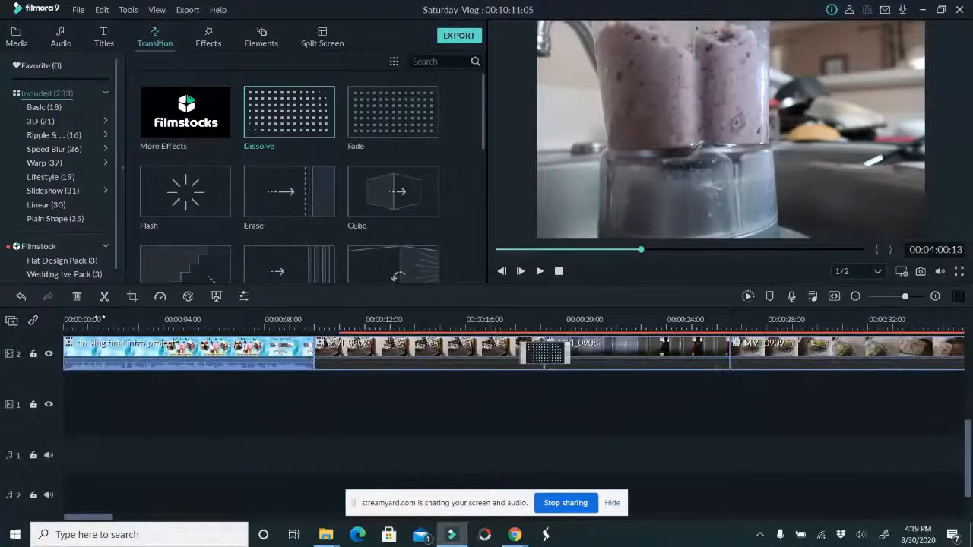
click(100, 319)
drag(101, 358, 35, 354)
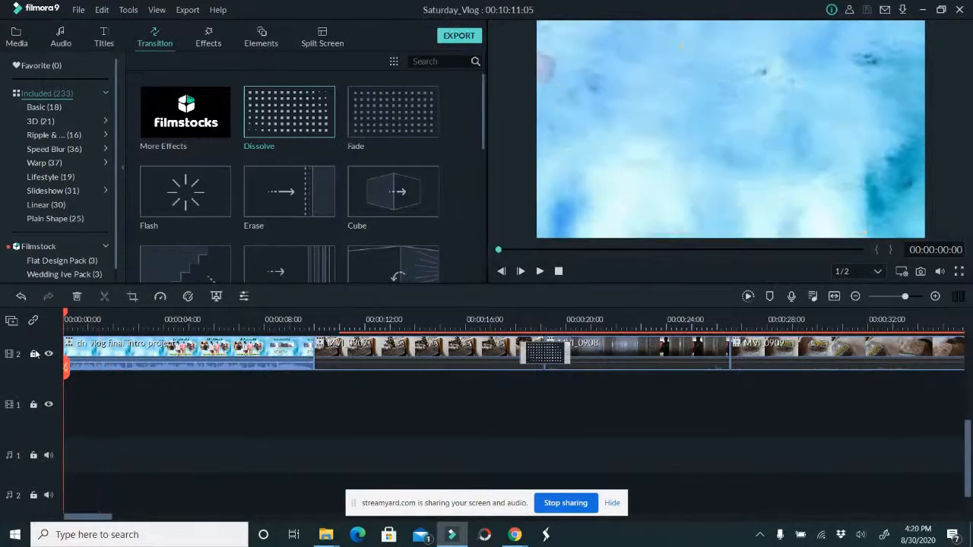
key(ctrl+v)
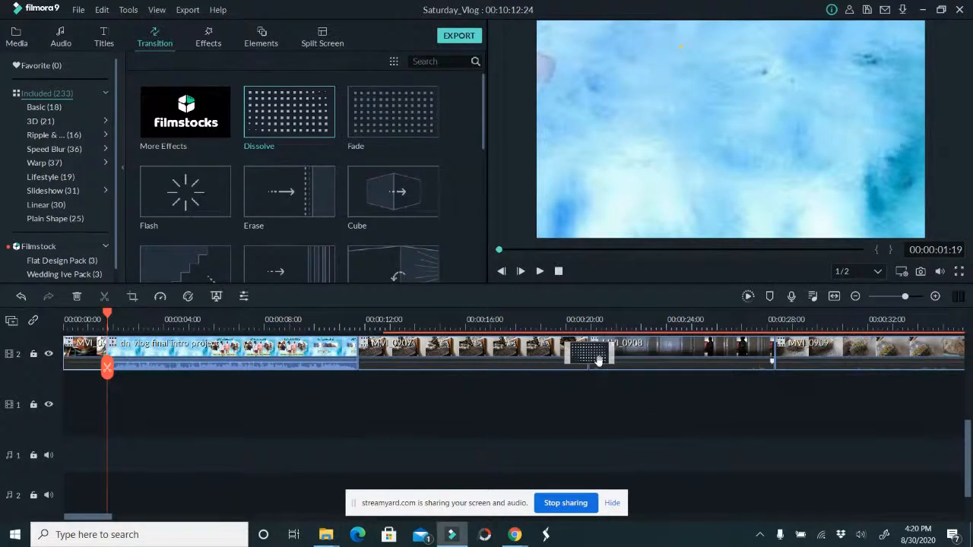
Copy the clip MVI_0937, paste it at 00:00:00:00 before the other pasted segment, and shorten the pasted copy
drag(94, 518, 496, 508)
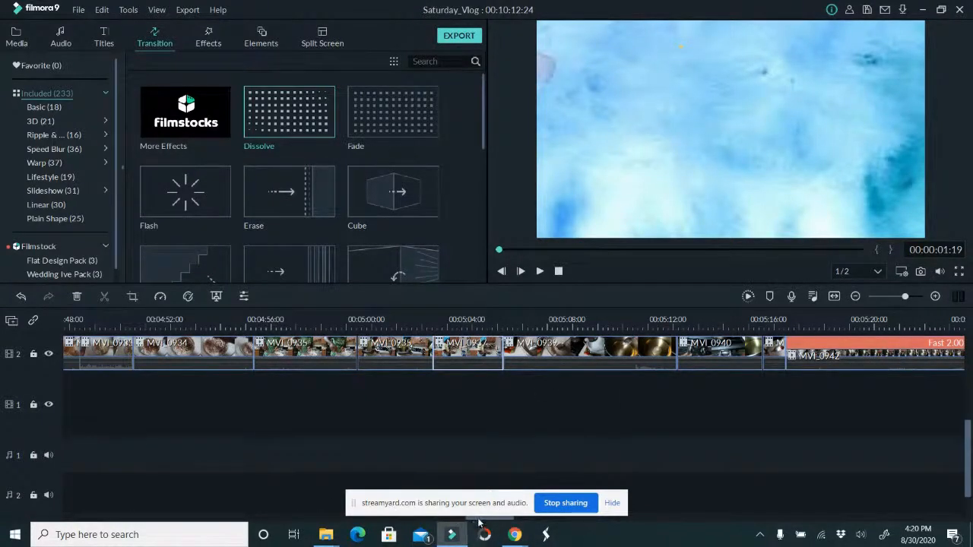
click(209, 492)
drag(147, 437, 104, 369)
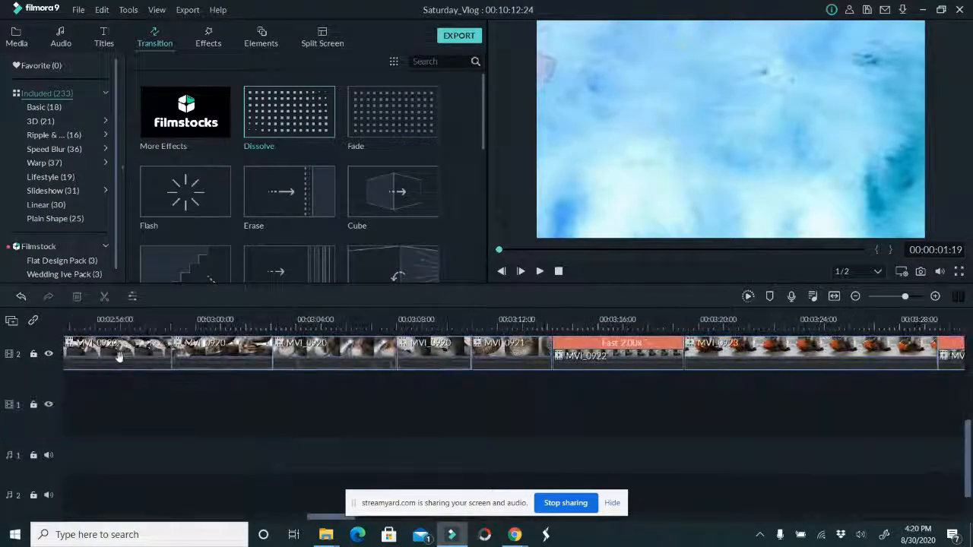
drag(145, 402, 2, 425)
drag(195, 518, 102, 518)
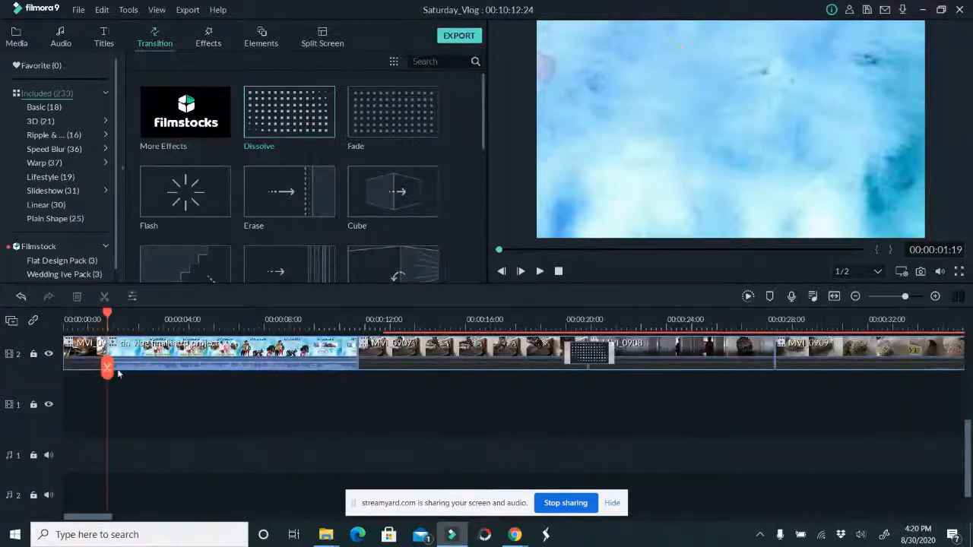
drag(87, 316, 1, 318)
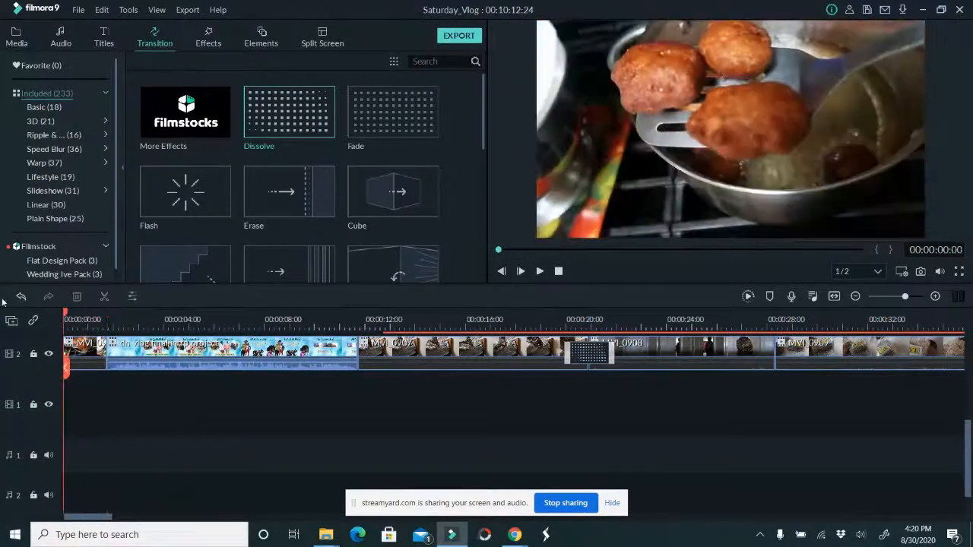
key(ctrl+v)
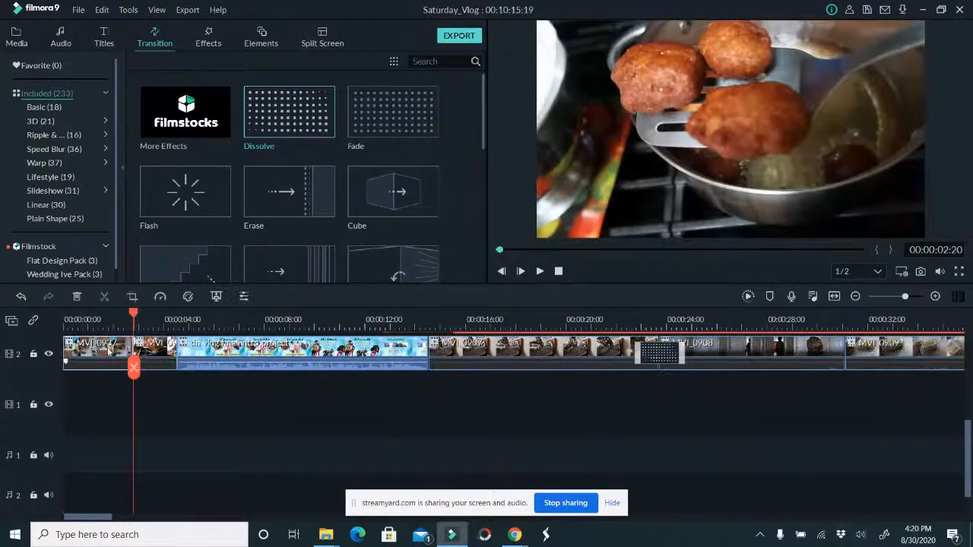
drag(133, 348, 95, 351)
Review MVI_0948 up to 00:06:27:05, then delete the clips MVI_0948 and MVI_0947
drag(85, 516, 657, 495)
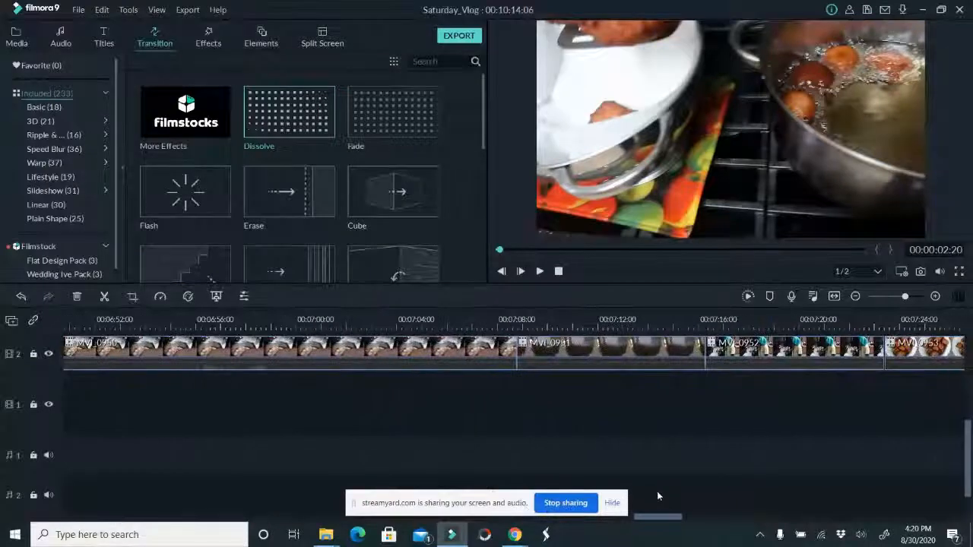
drag(657, 495, 584, 471)
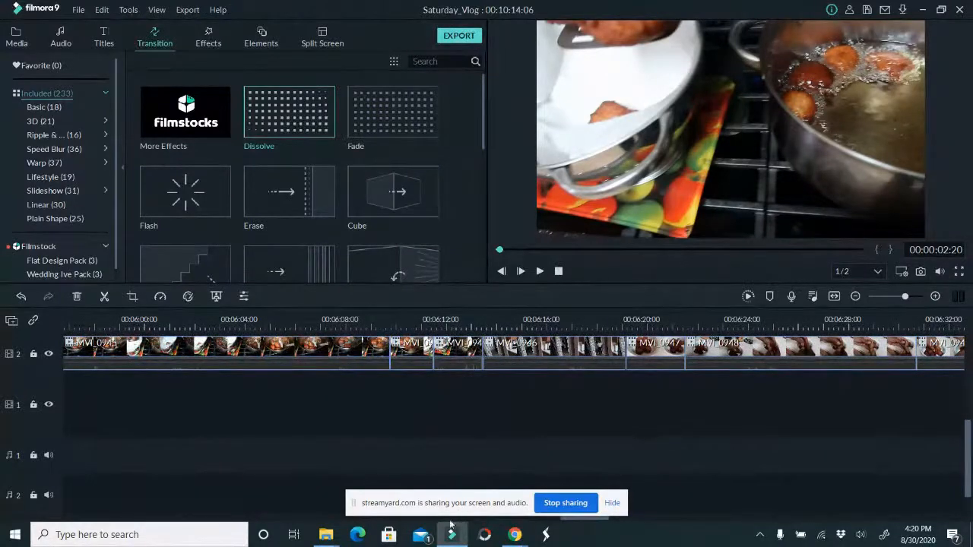
scroll(924, 450, down, 1)
scroll(913, 443, up, 3)
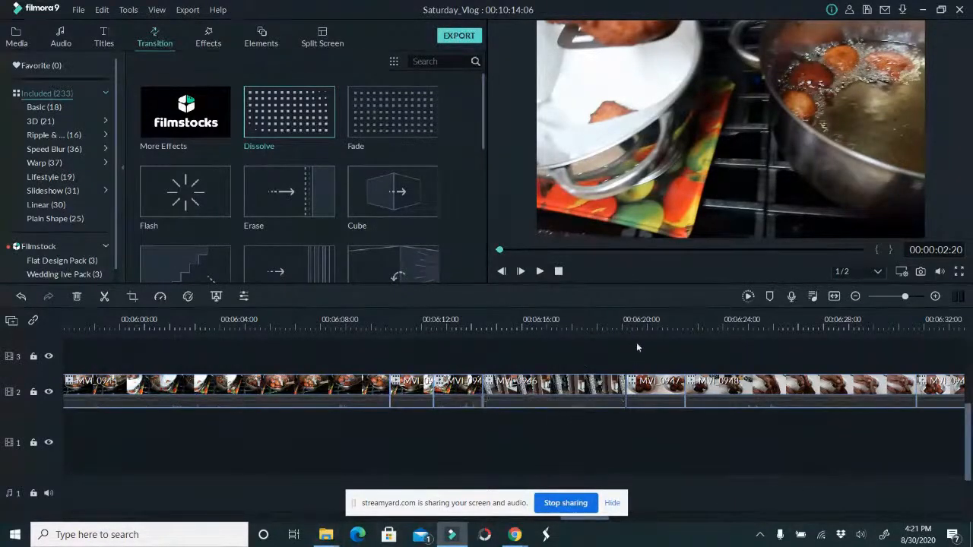
scroll(818, 468, right, 5)
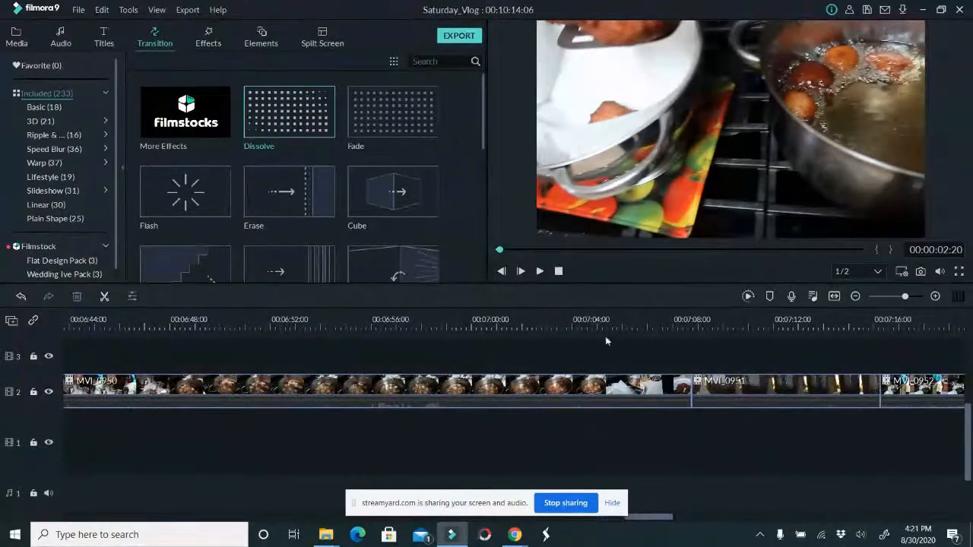
drag(589, 319, 680, 353)
click(633, 383)
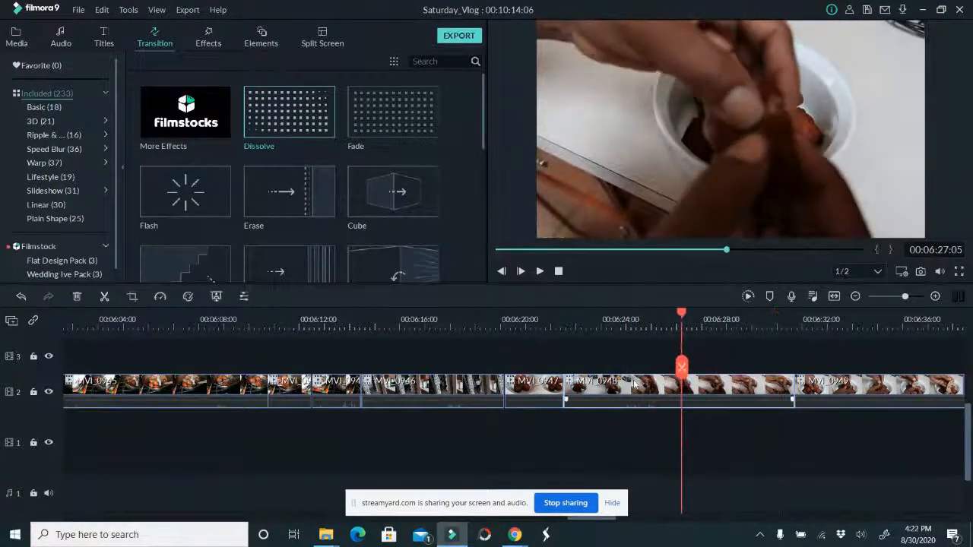
key(Delete)
click(558, 395)
key(Delete)
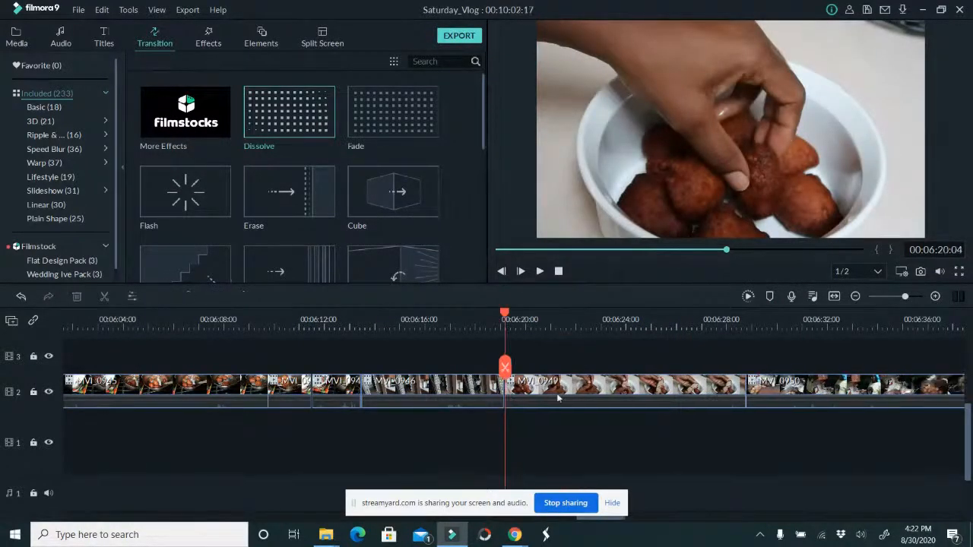
Review the clips from MVI_0949 to MVI_0955 up to 00:07:47:05 and hide the screen-sharing notice
drag(499, 366, 752, 355)
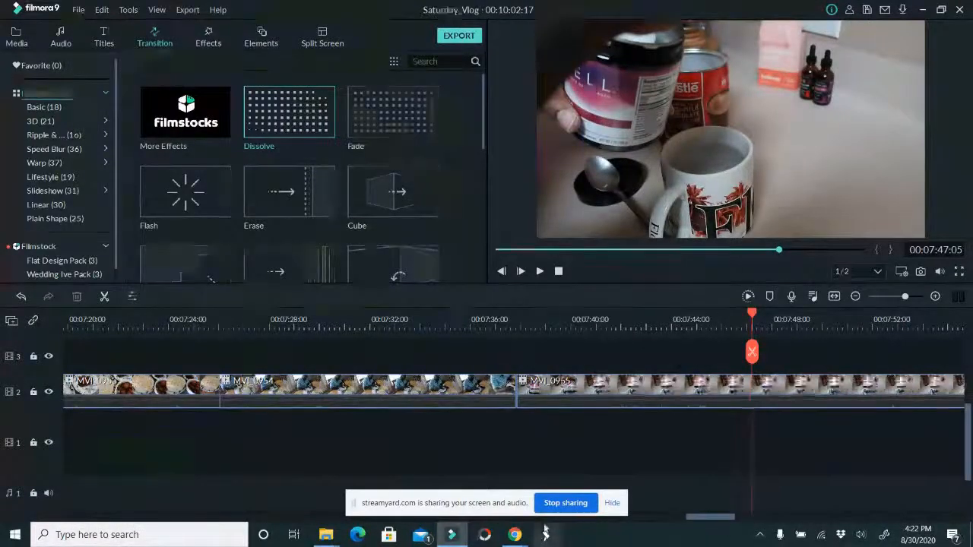
drag(720, 519, 415, 520)
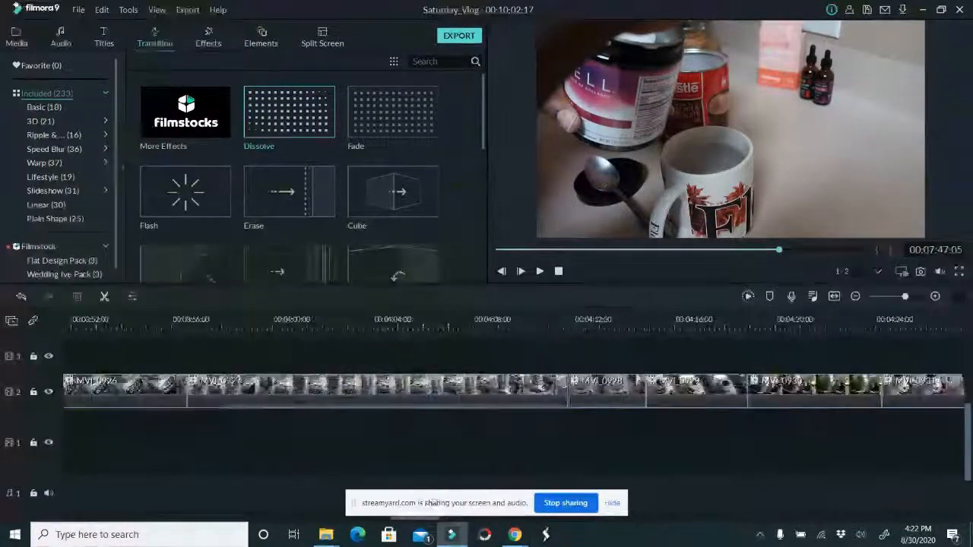
click(612, 503)
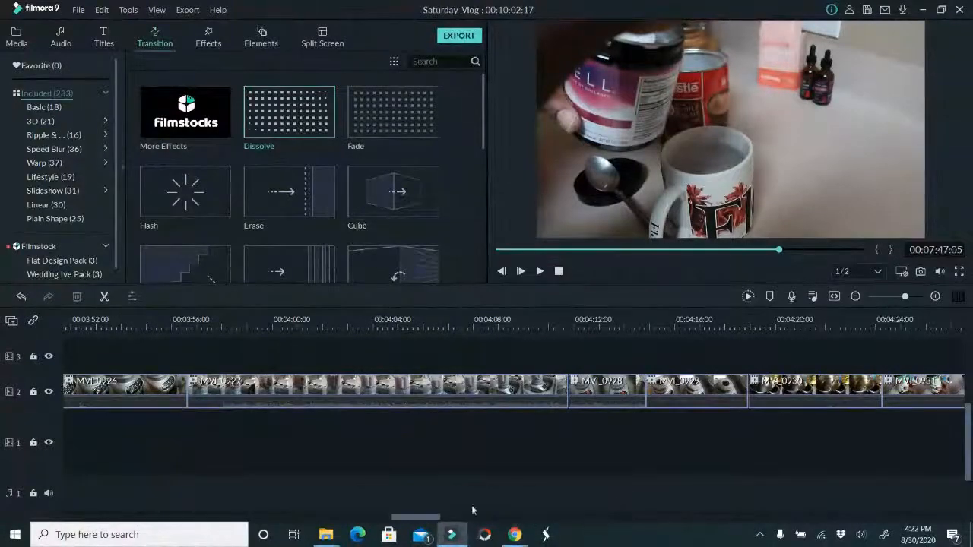
Trim the start of clip MVI_0950 to 00:06:34:05
drag(423, 521, 628, 501)
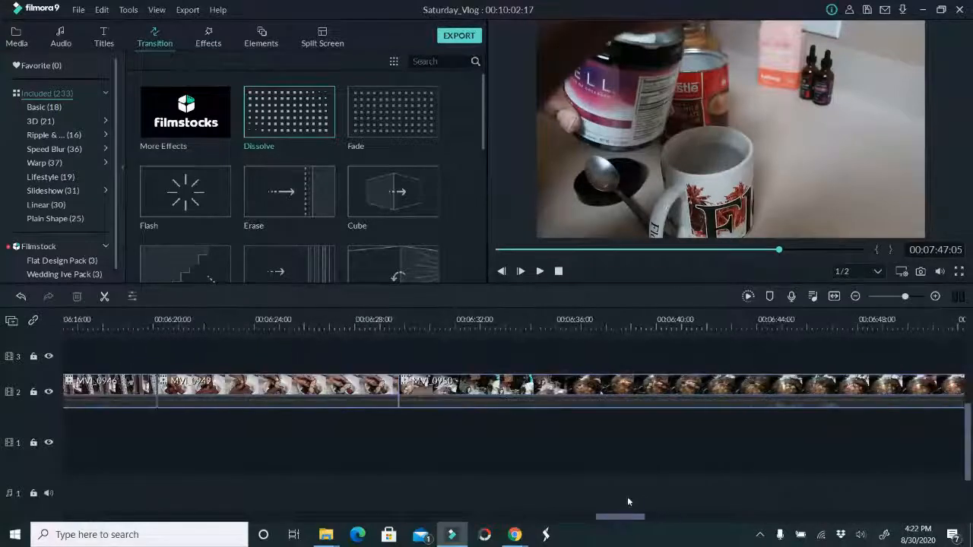
drag(376, 319, 512, 336)
click(503, 394)
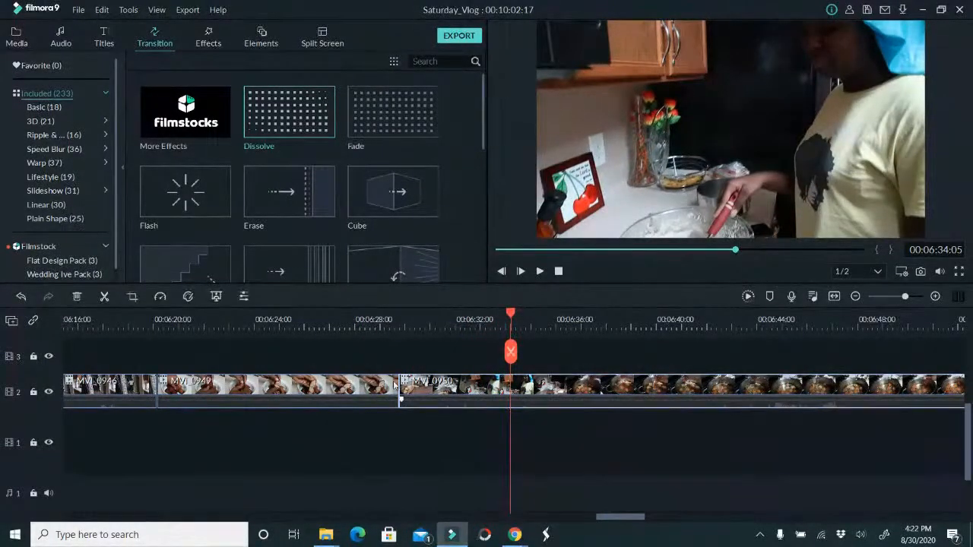
drag(400, 389, 511, 390)
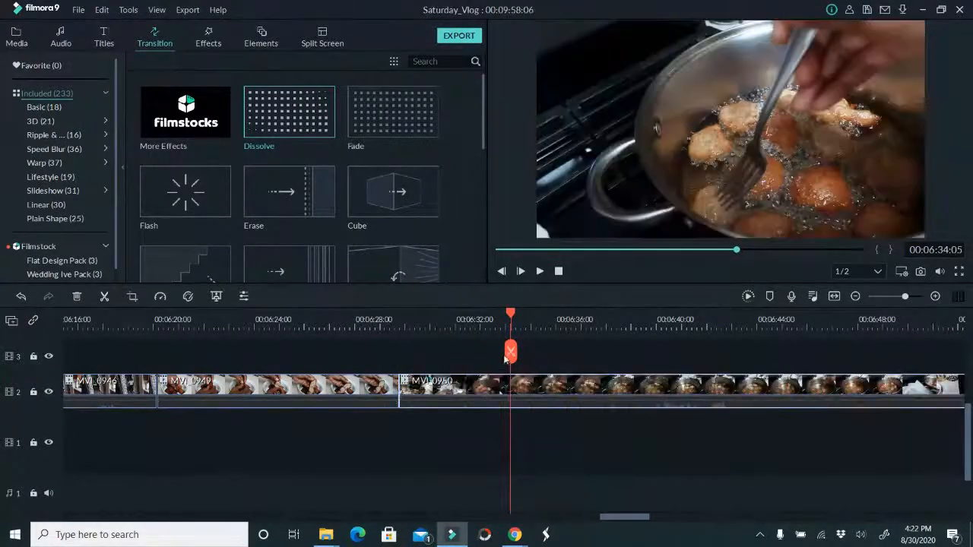
Split clip MVI_0950 at 00:06:47:06 and delete the part after the cut
drag(512, 351, 841, 374)
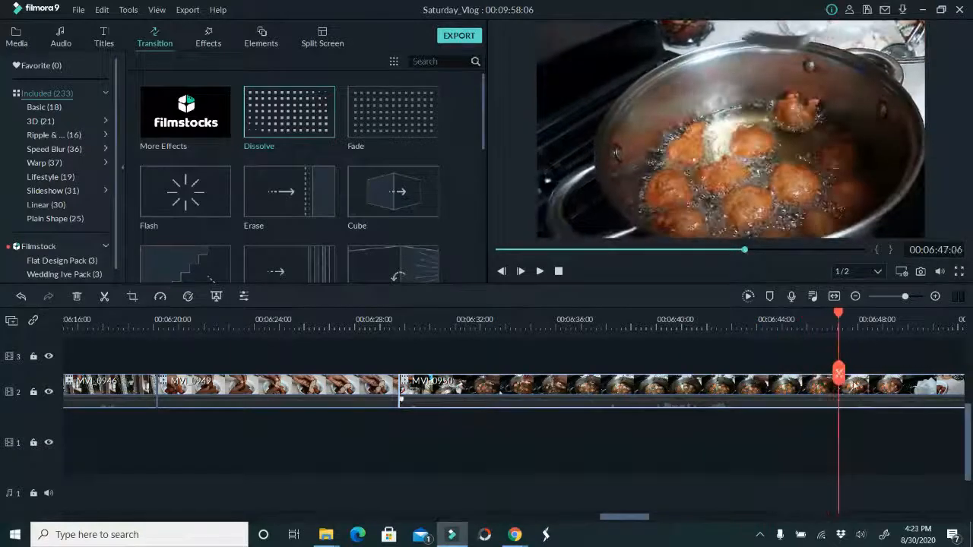
click(840, 373)
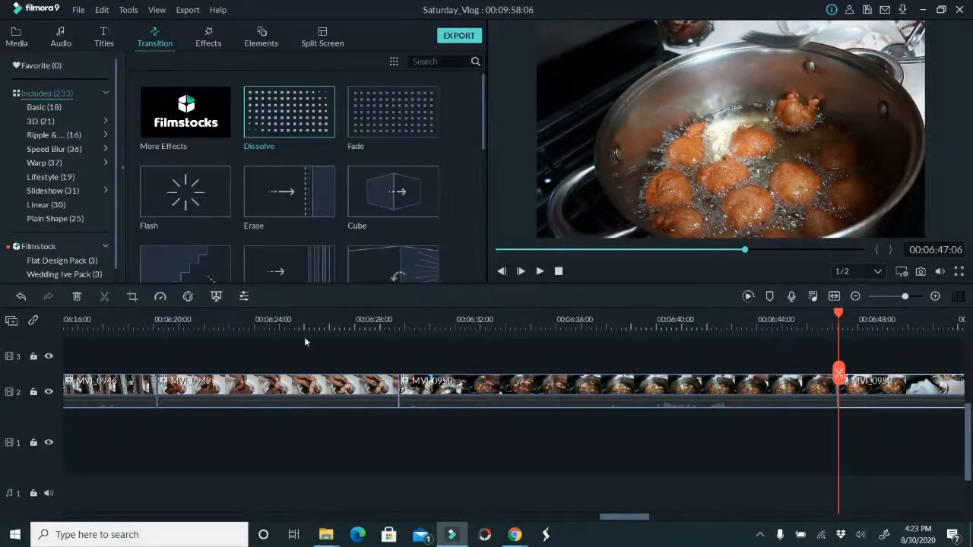
drag(642, 520, 667, 523)
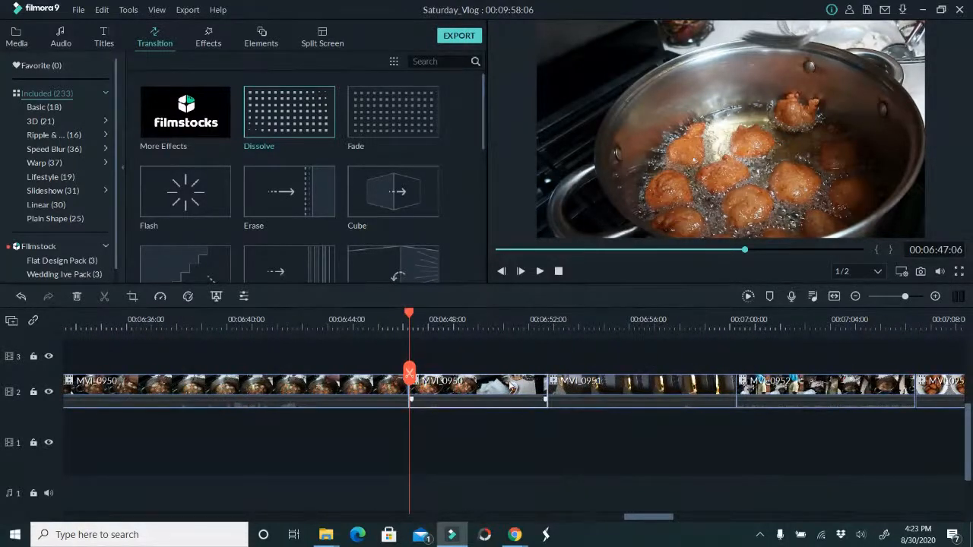
key(Delete)
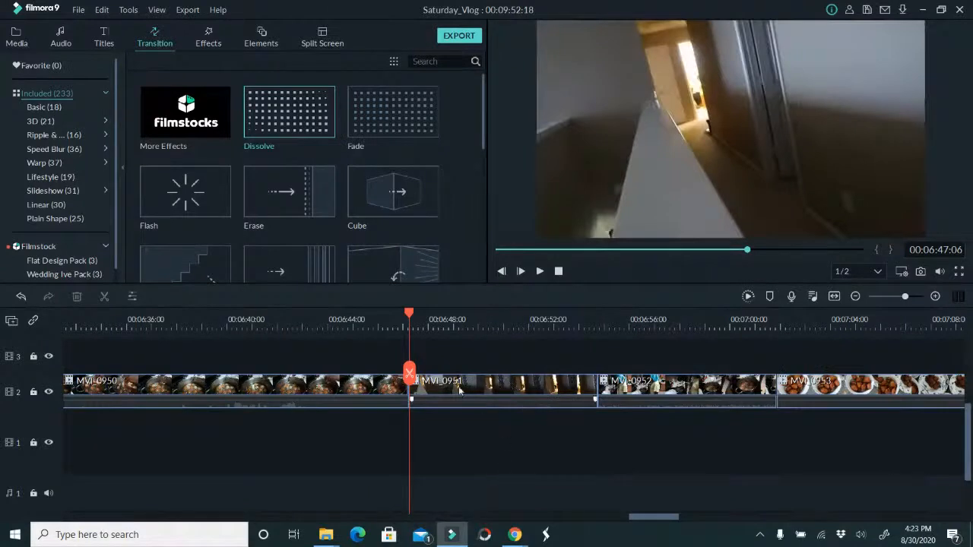
Split clip MVI_0951 at 00:06:49:18 and delete the part before the cut
drag(410, 372, 473, 370)
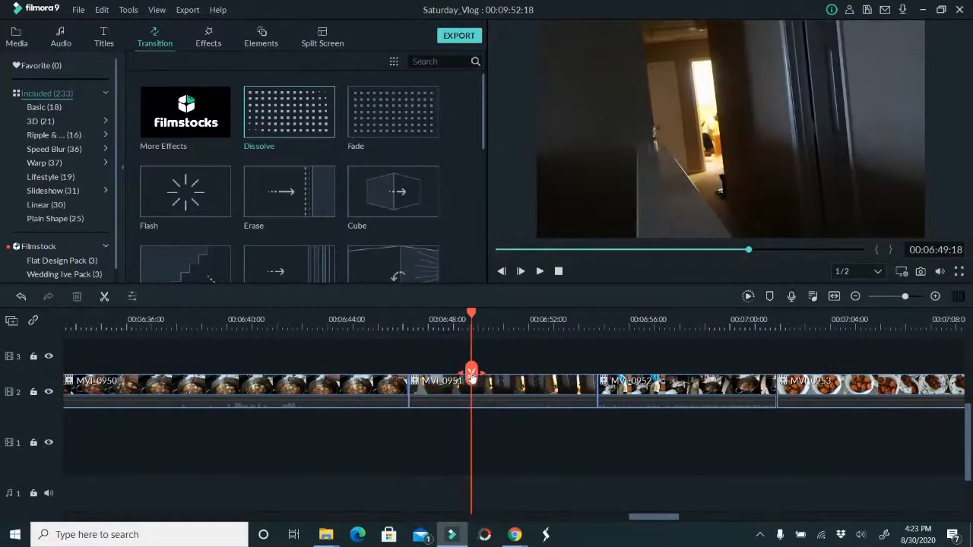
click(471, 373)
click(429, 389)
key(Delete)
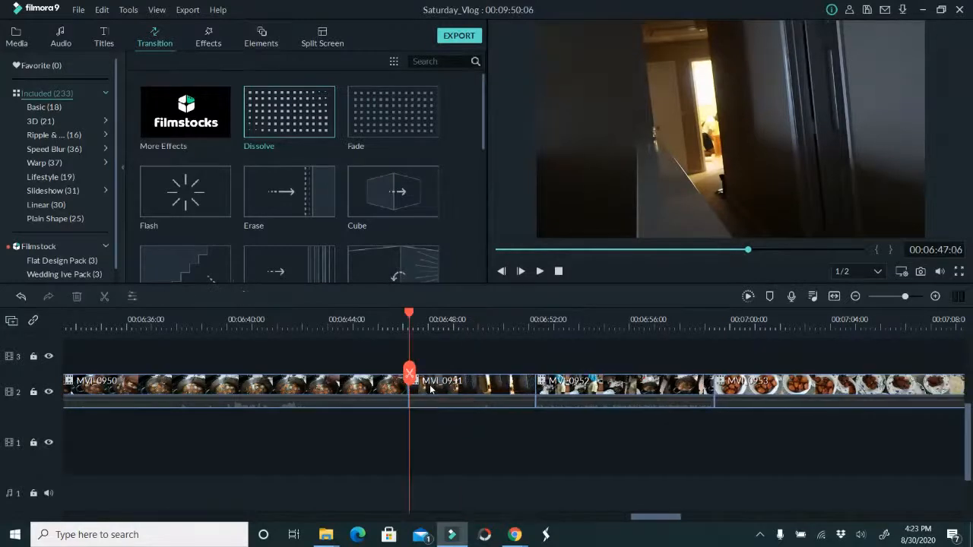
Split the remaining MVI_0951 at 00:06:48:13 and delete the part after the cut
drag(404, 371, 442, 392)
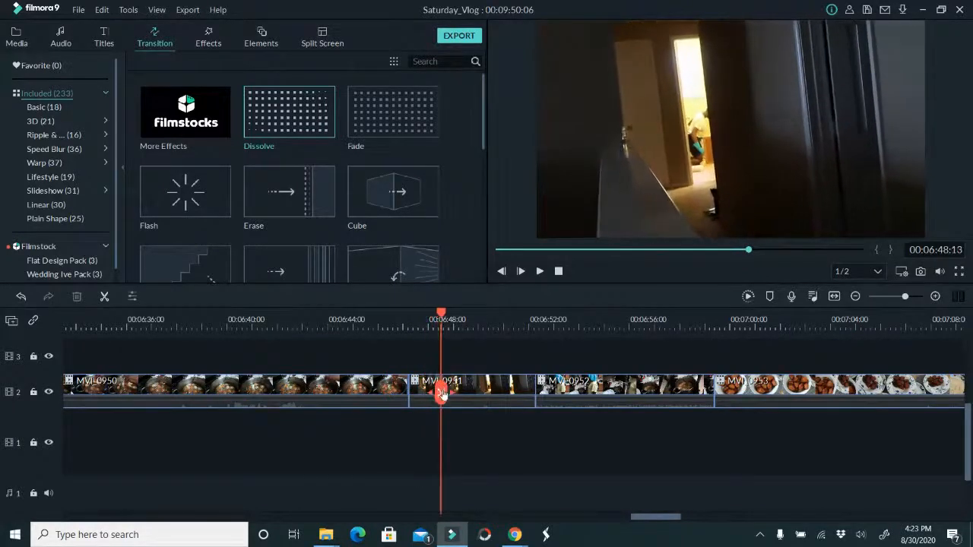
click(441, 393)
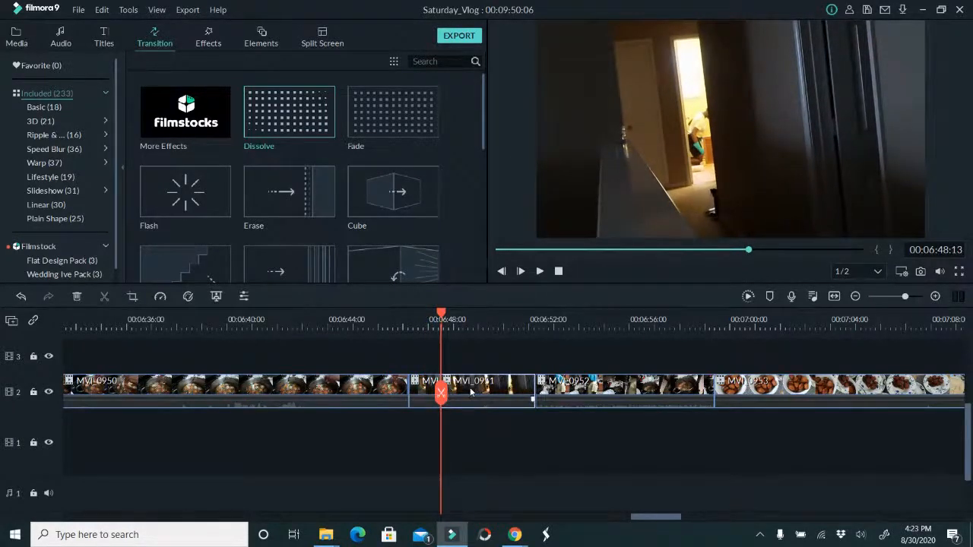
key(Delete)
Review MVI_0952 and MVI_0953, then trim the end of MVI_0953 slightly and shorten clip MVI_0954
drag(441, 393, 704, 402)
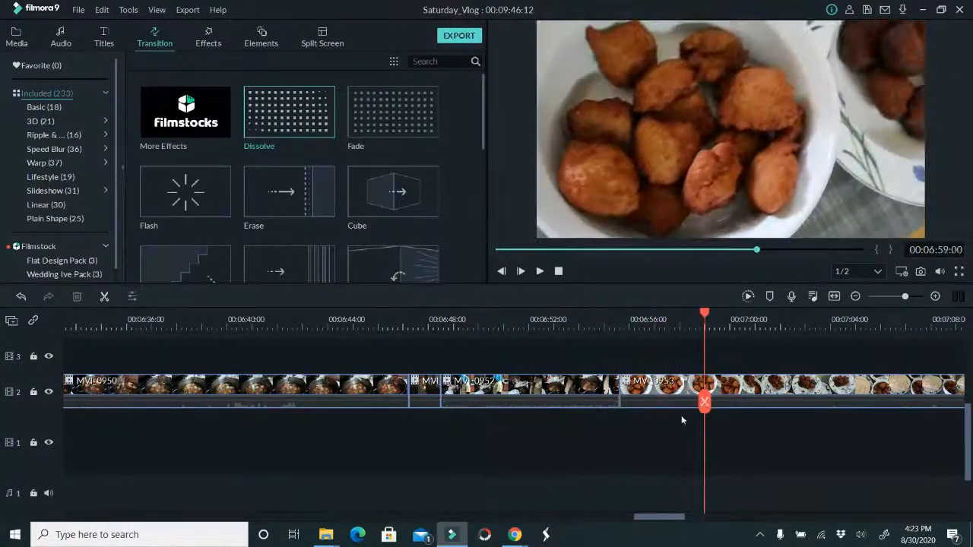
drag(662, 522, 682, 521)
drag(331, 403, 568, 382)
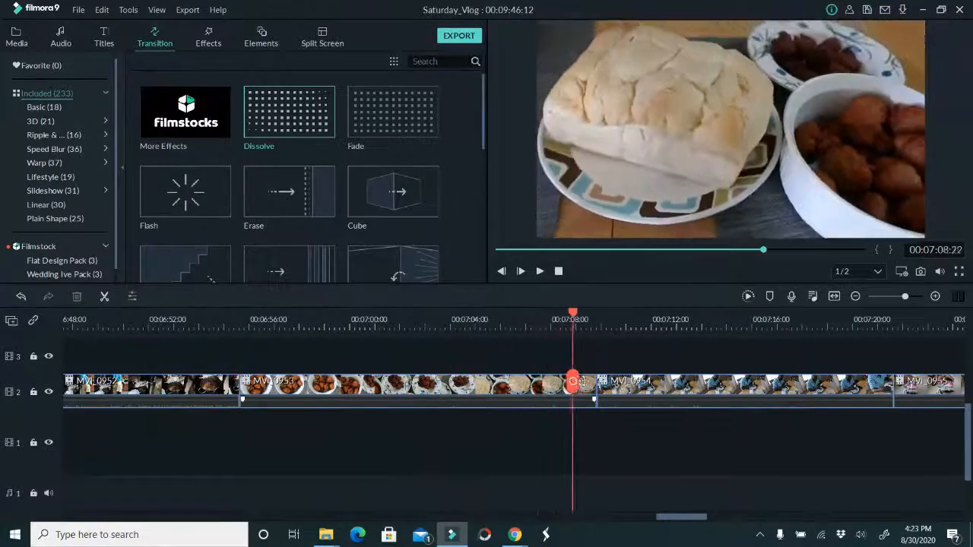
click(591, 396)
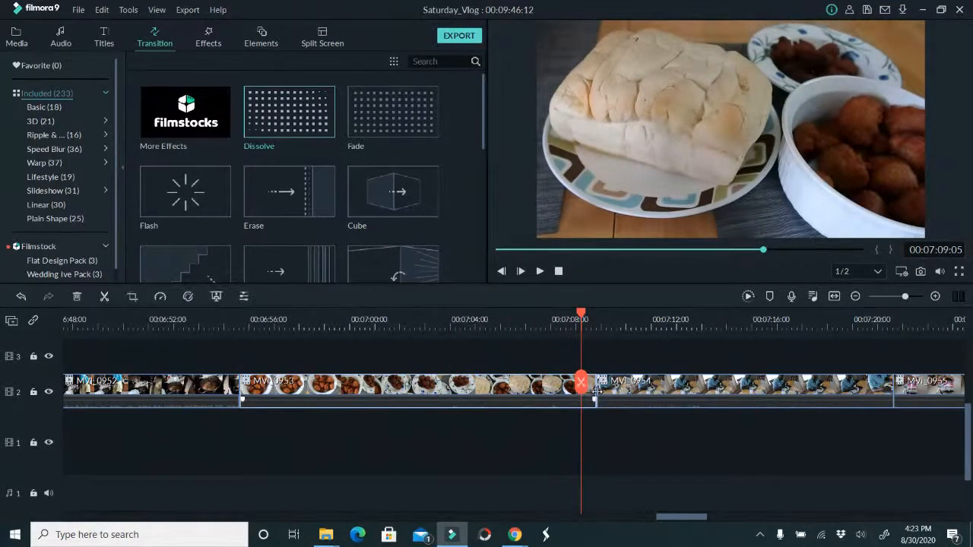
drag(596, 395, 790, 391)
Review clip MVI_0955 and trim its end back to 00:07:58:21
drag(691, 518, 720, 516)
drag(306, 386, 365, 391)
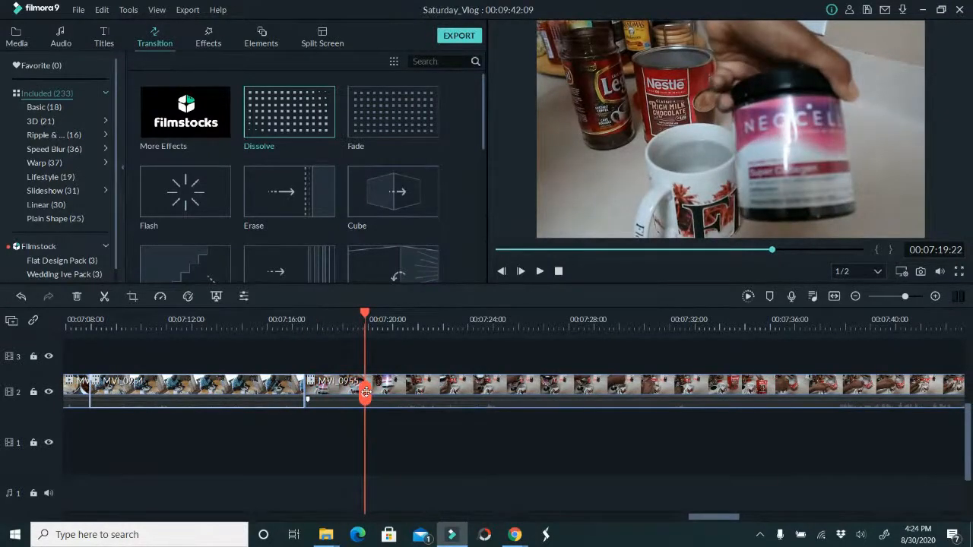
drag(366, 391, 716, 398)
drag(733, 393, 482, 388)
drag(608, 396, 897, 379)
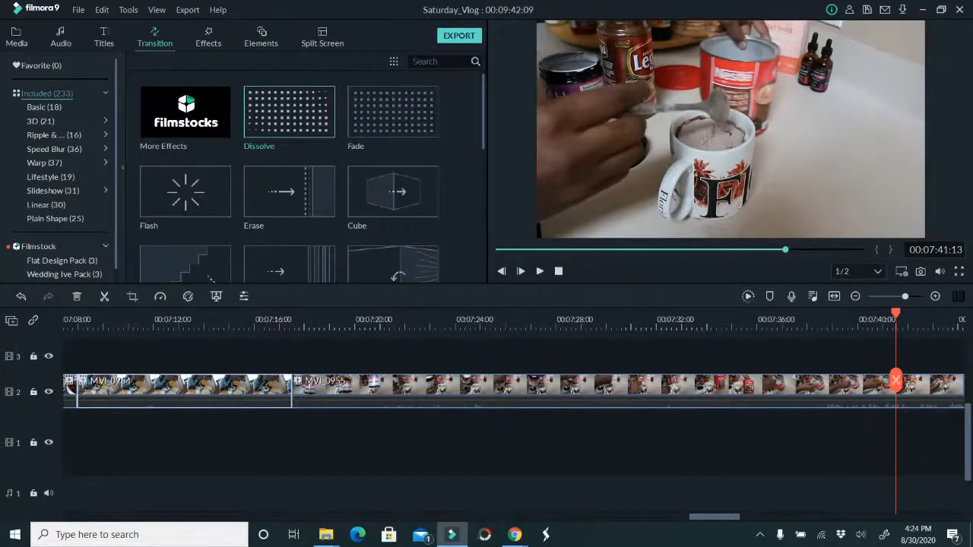
drag(712, 519, 754, 508)
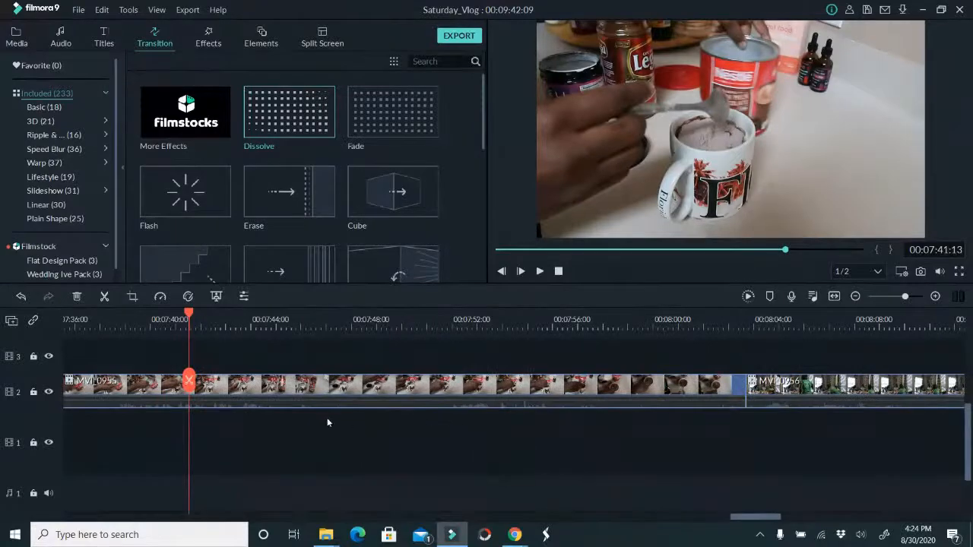
drag(189, 380, 623, 411)
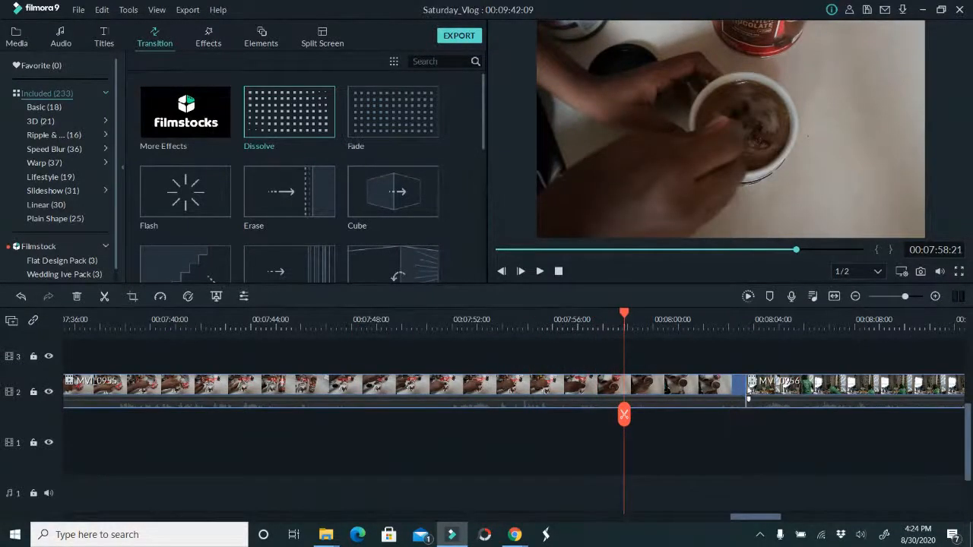
drag(743, 389, 781, 400)
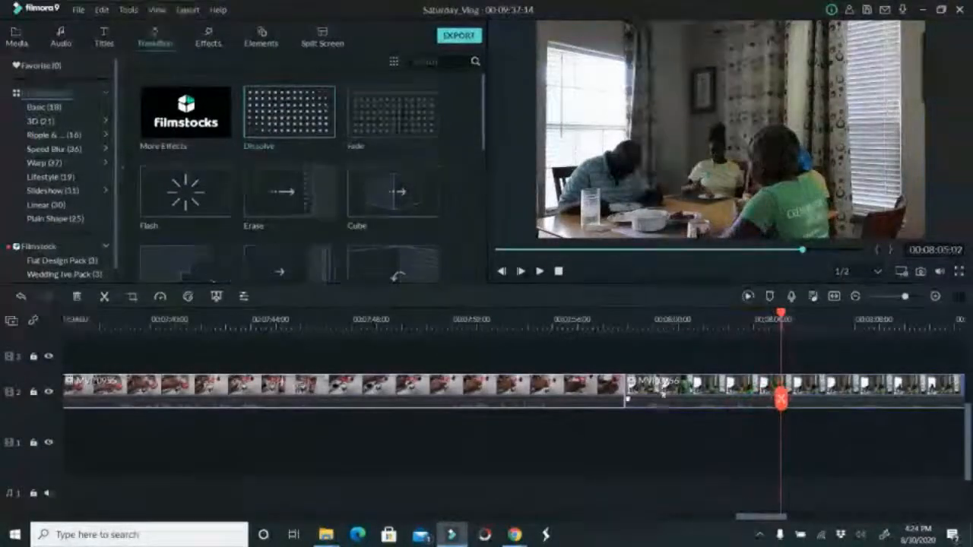
Trim the start of clip MVI_0956 to 00:08:05:02, undo a further trim, and cut the clip's end off at 00:08:25:13
drag(624, 388, 832, 417)
key(ctrl+z)
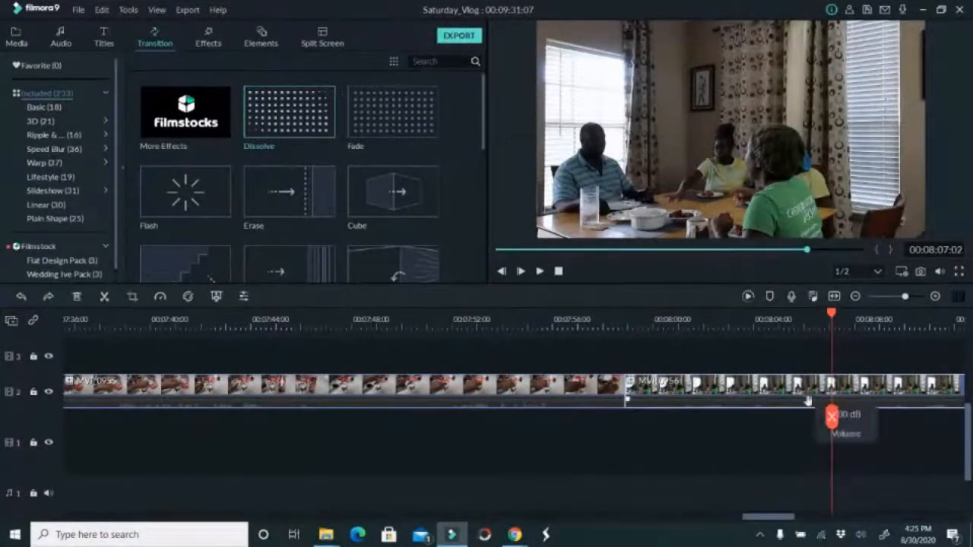
drag(832, 415, 217, 370)
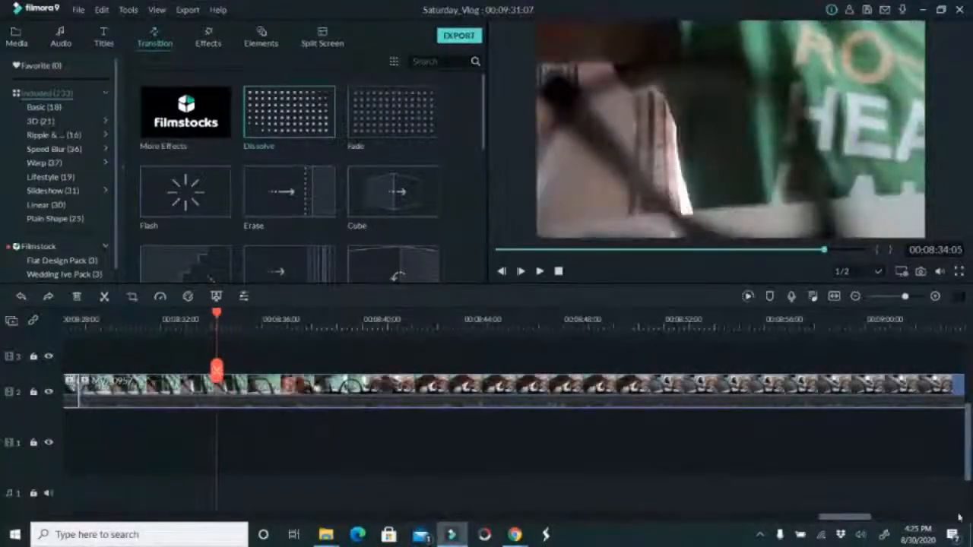
drag(859, 518, 806, 519)
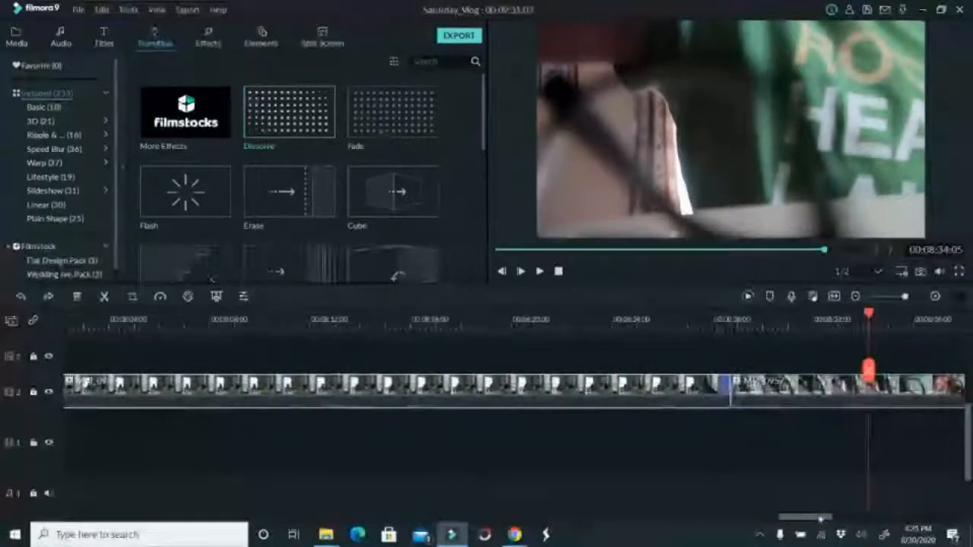
click(507, 323)
drag(509, 326, 533, 323)
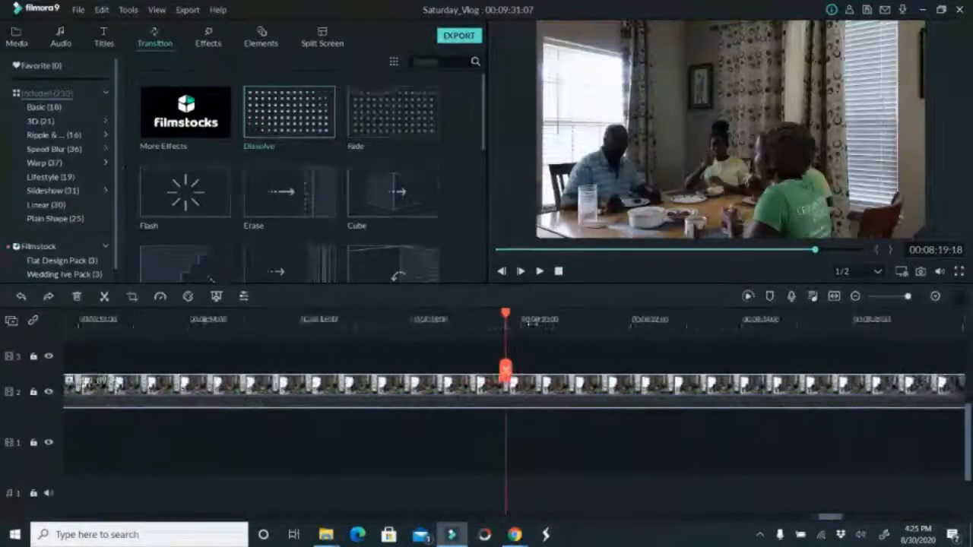
drag(509, 373, 830, 393)
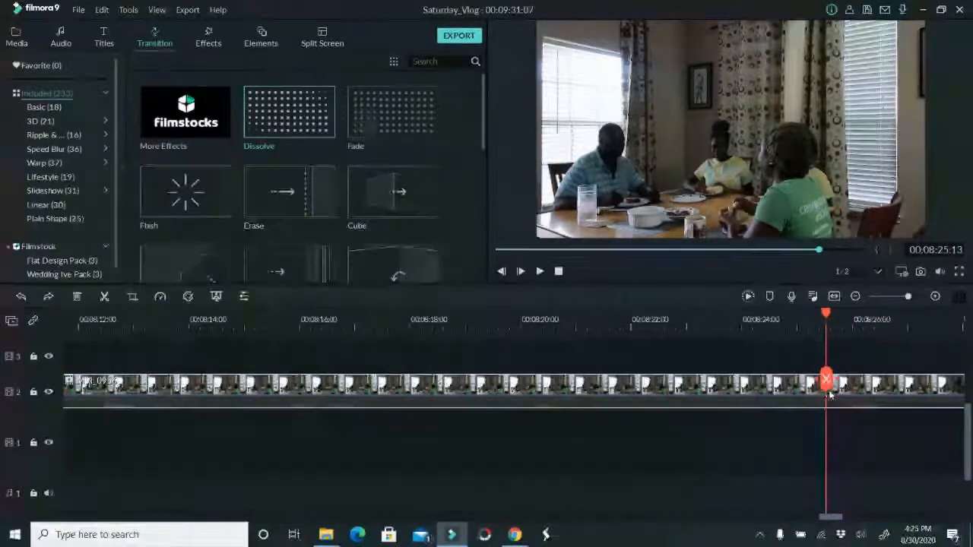
click(827, 379)
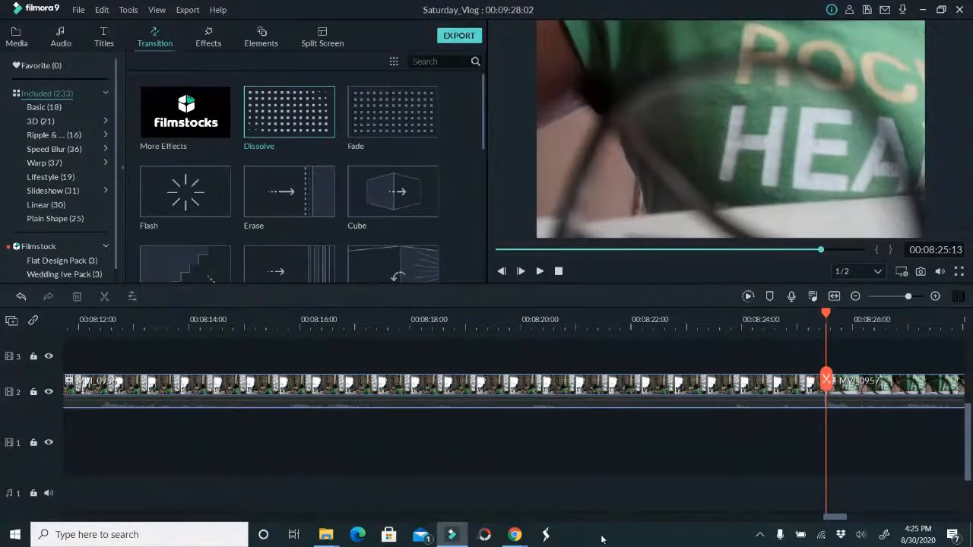
Review clip MVI_0957 up to 00:08:38:10 and delete the whole clip
drag(833, 517, 852, 518)
click(650, 319)
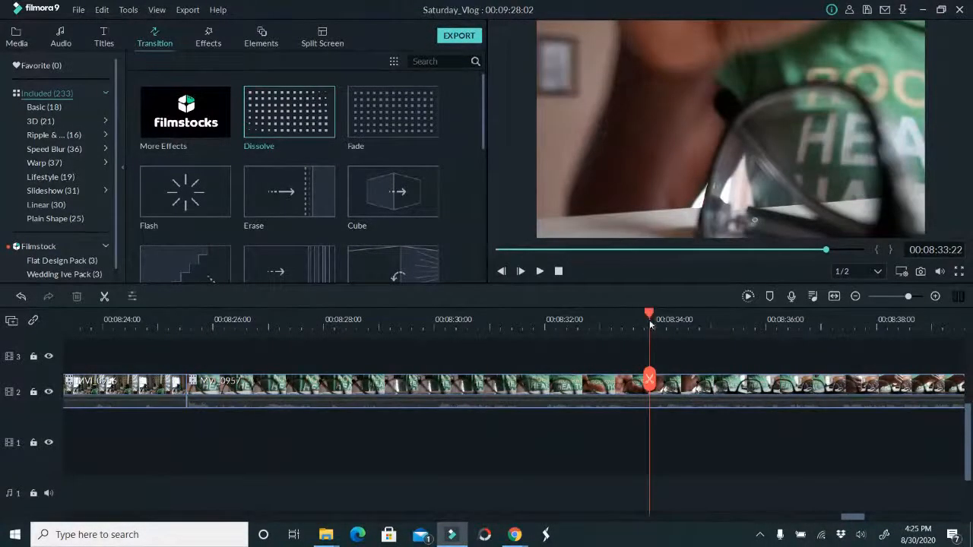
drag(647, 378, 899, 346)
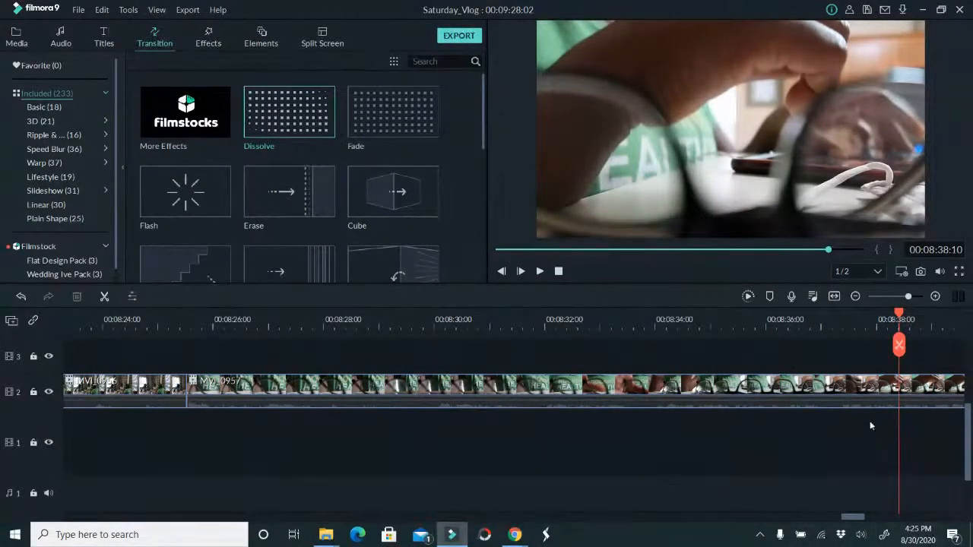
scroll(851, 455, down, 2)
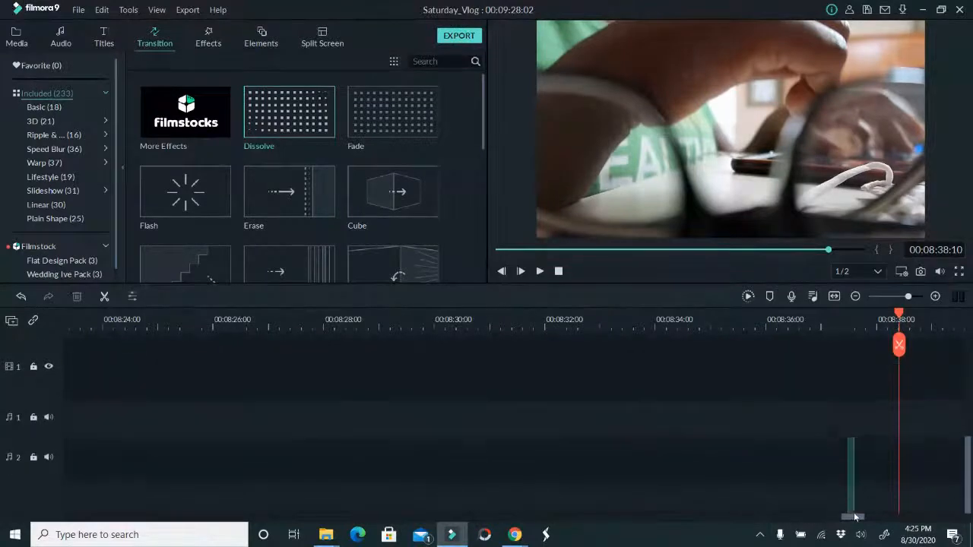
scroll(866, 460, up, 2)
scroll(856, 462, up, 1)
drag(856, 518, 898, 519)
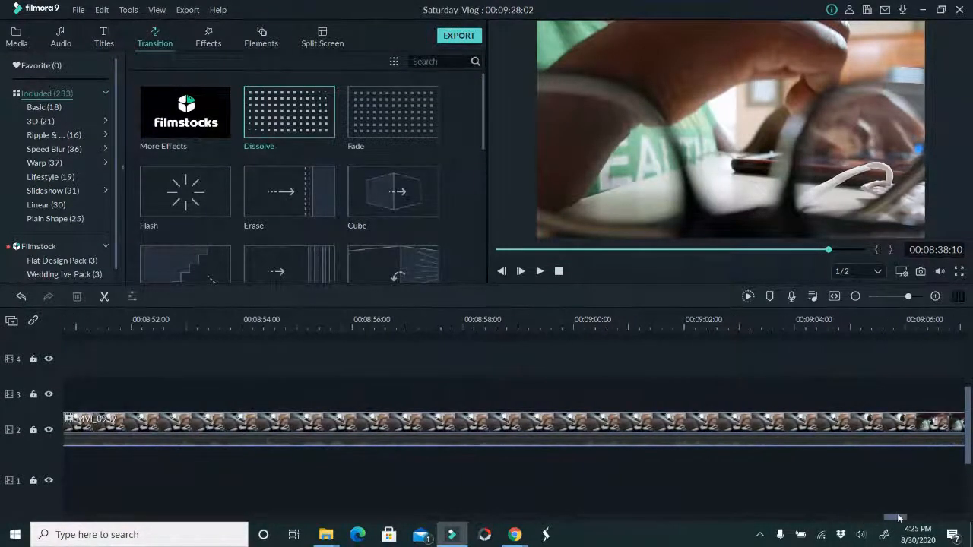
click(724, 429)
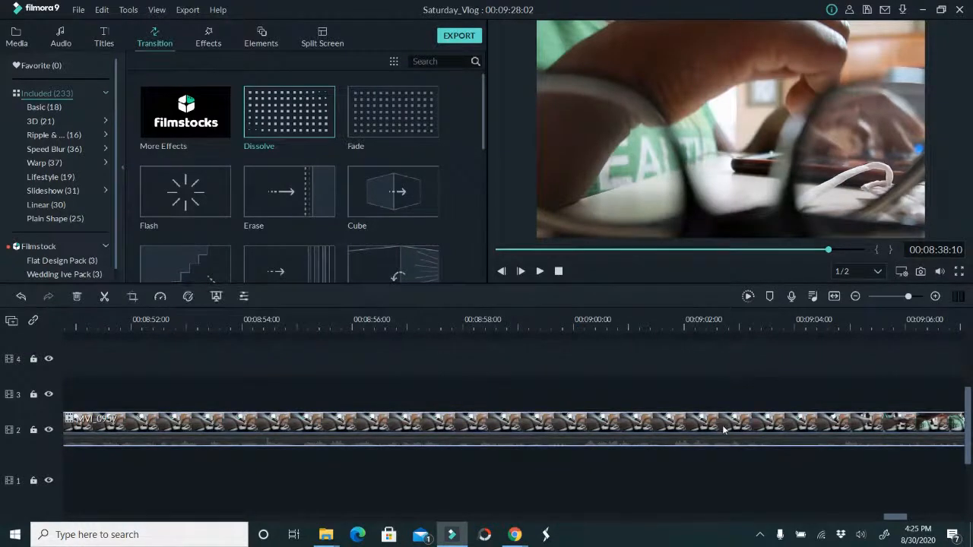
key(Delete)
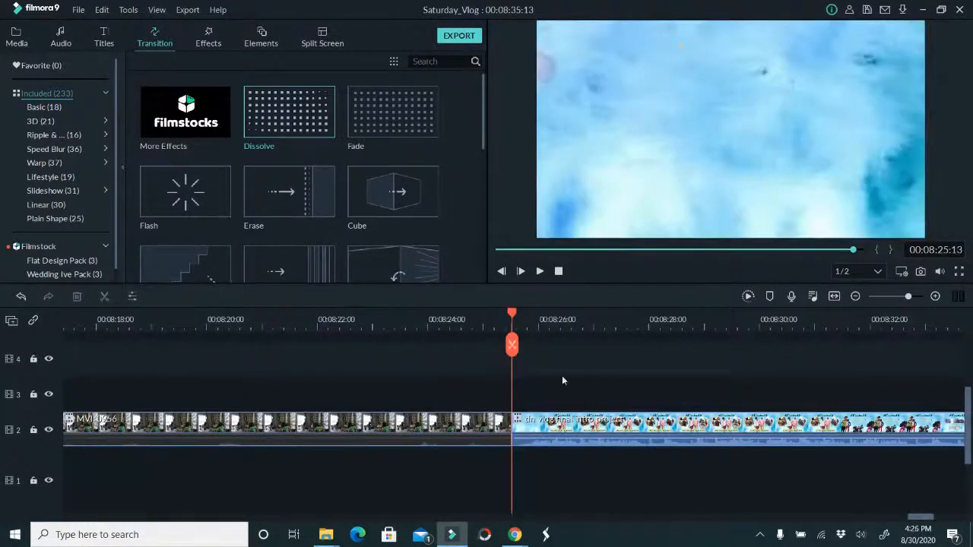
Undo and redo the deletion of MVI_0957, and save the project
drag(511, 344, 740, 340)
key(ctrl+z)
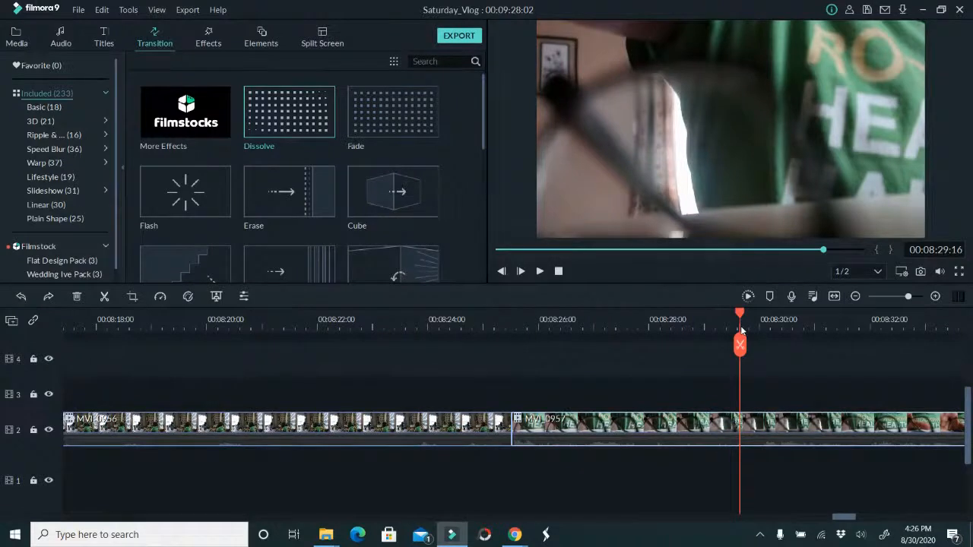
key(ctrl+y)
key(ctrl+s)
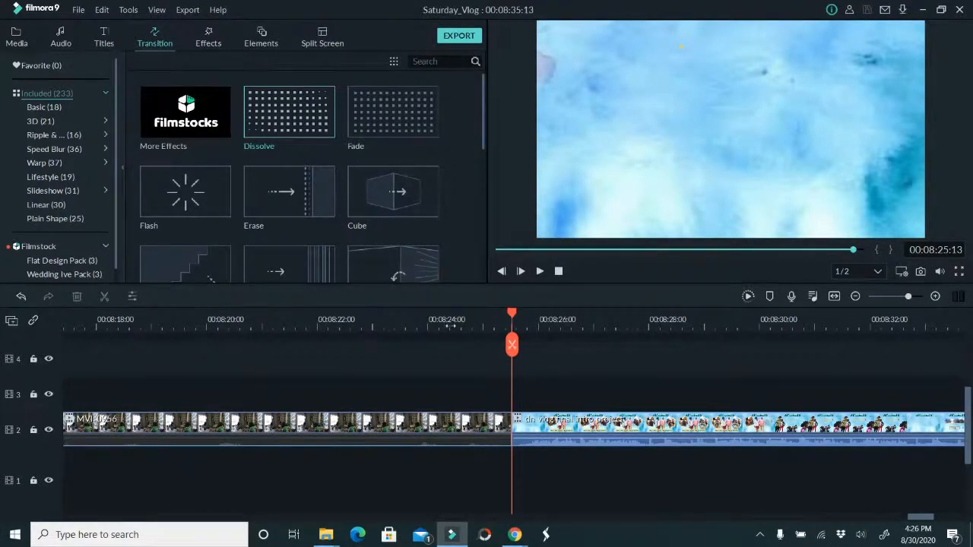
Open advanced colour correction for clip MVI_0956 and set exposure to 37 and brightness to 41
click(339, 320)
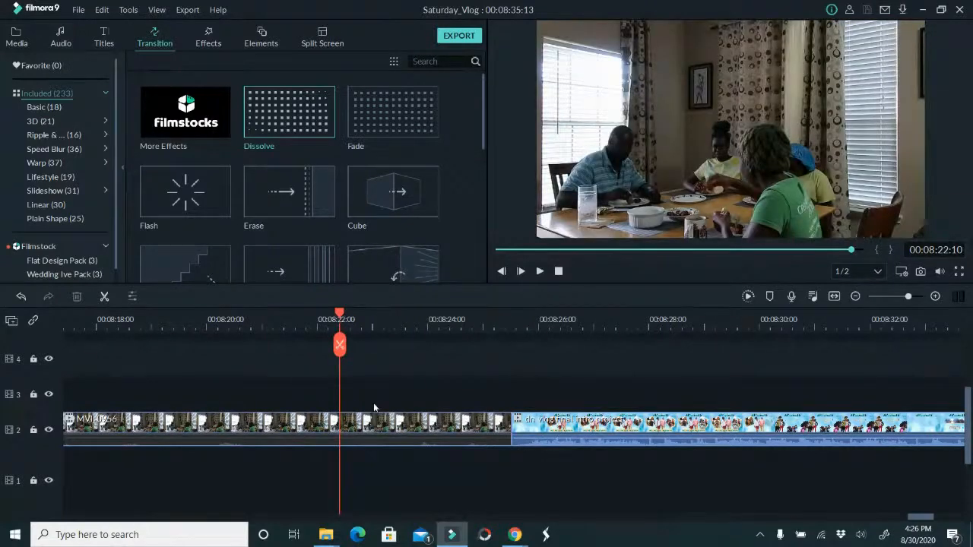
click(371, 430)
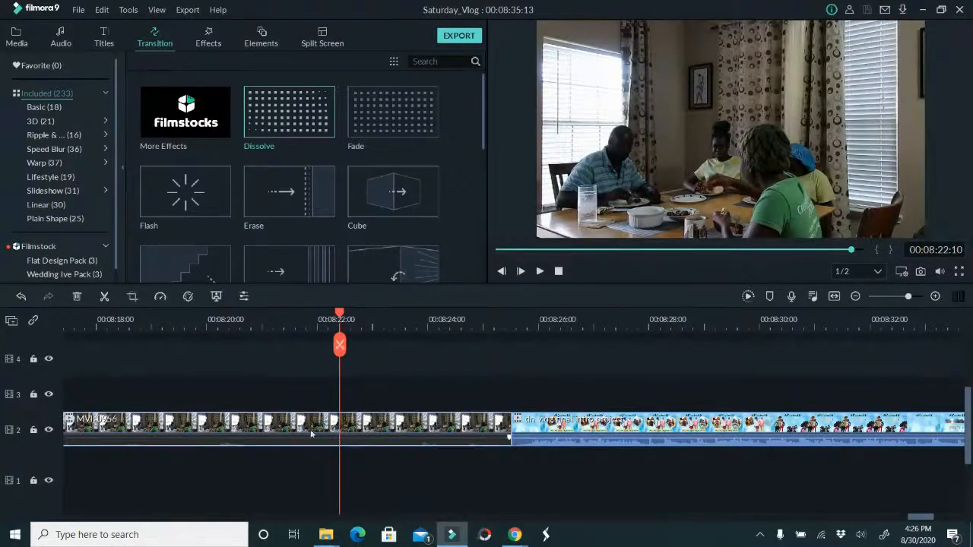
click(187, 297)
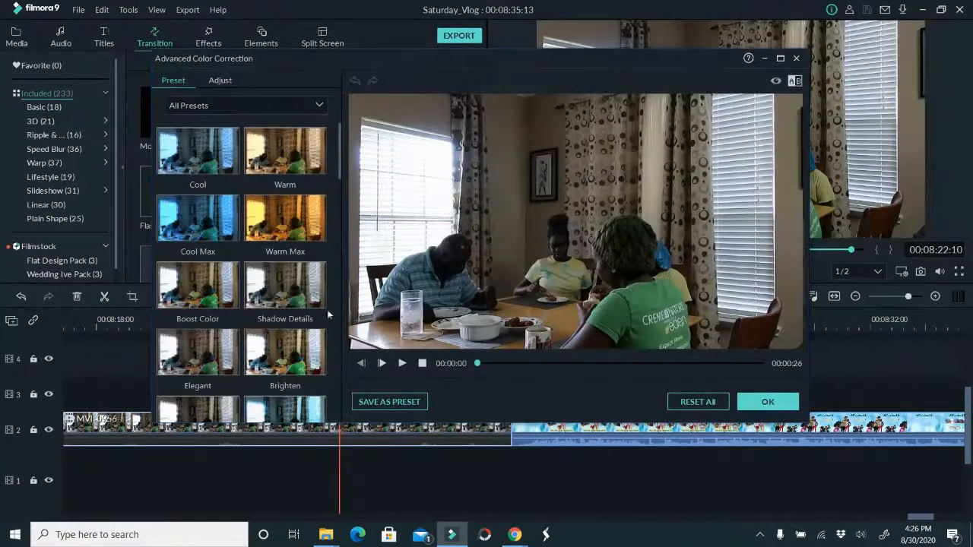
click(229, 81)
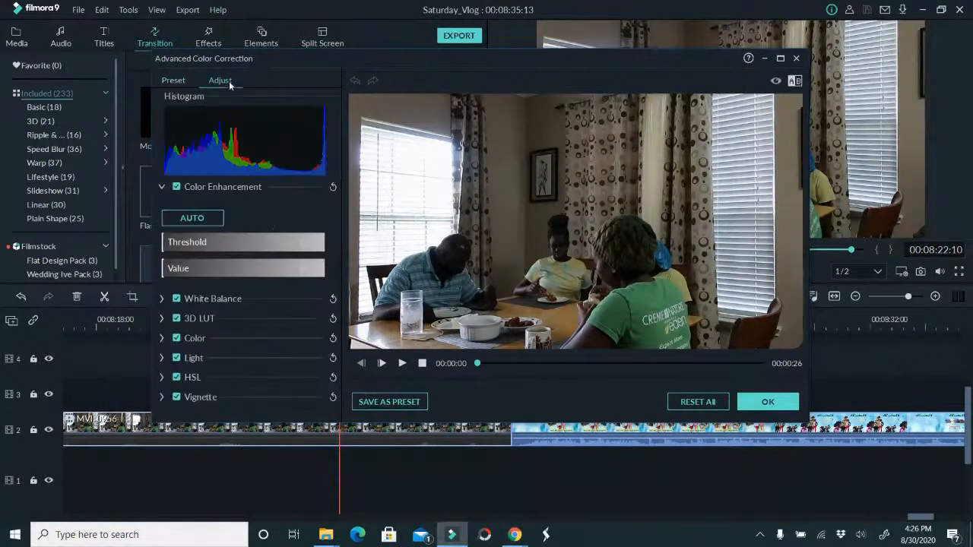
click(162, 338)
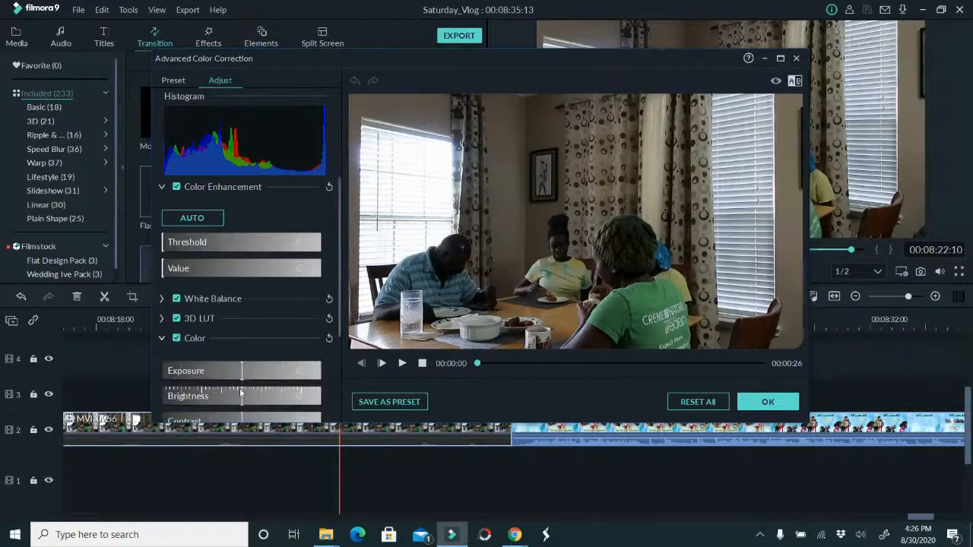
drag(243, 404, 275, 410)
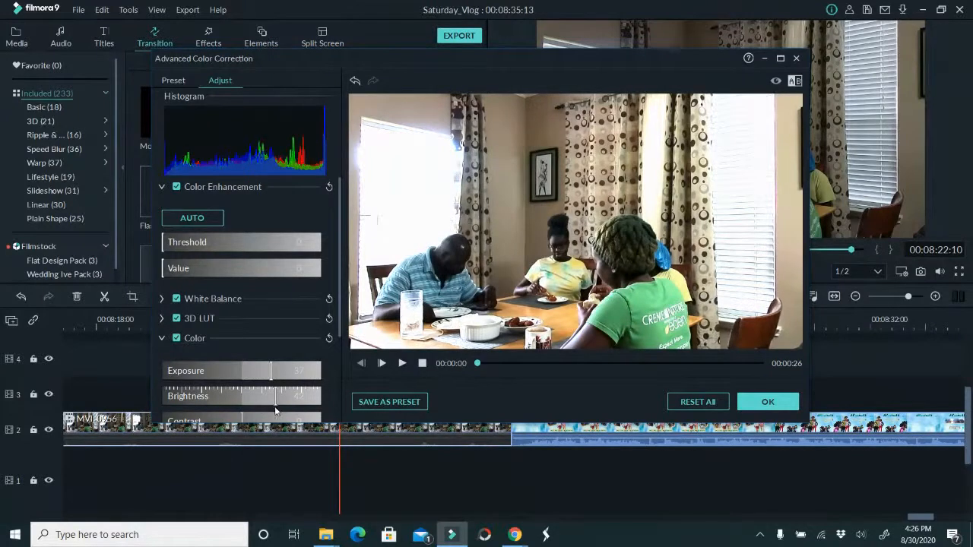
Lower the colour contrast of MVI_0956 by 26 and set its saturation to 9
scroll(296, 411, down, 2)
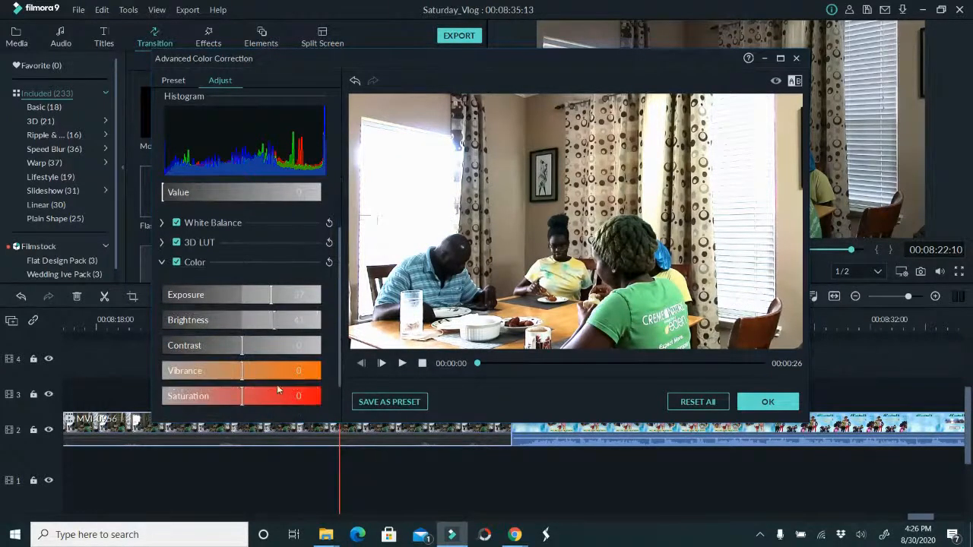
drag(244, 348, 221, 351)
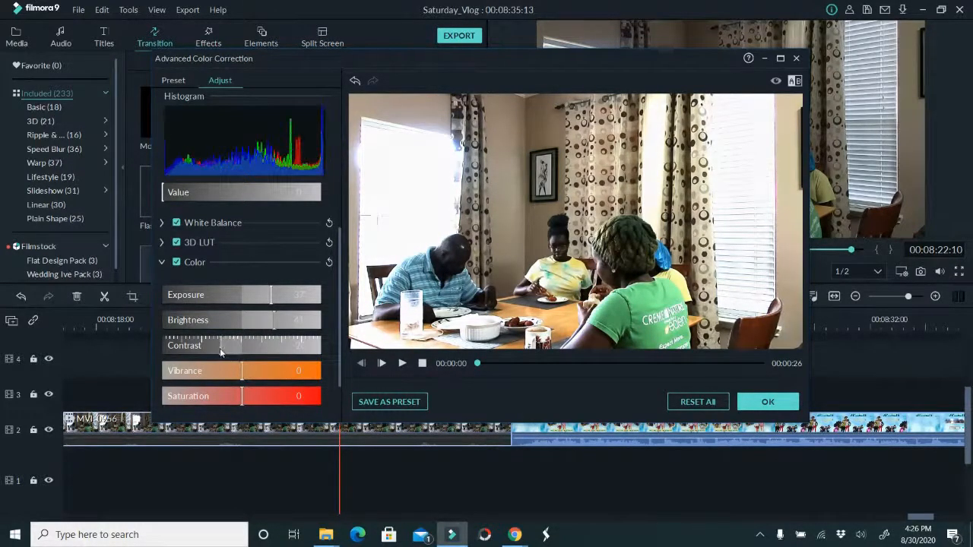
drag(241, 398, 248, 397)
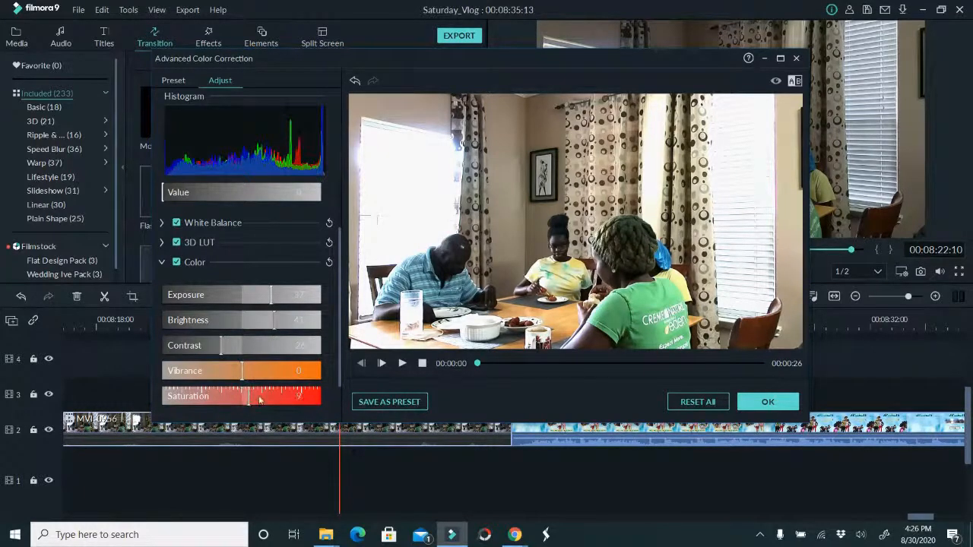
Adjust the light of MVI_0956 by raising highlights and whites, setting shadows to 30, and lowering blacks by 9
scroll(297, 389, down, 1)
click(163, 374)
scroll(240, 373, down, 1)
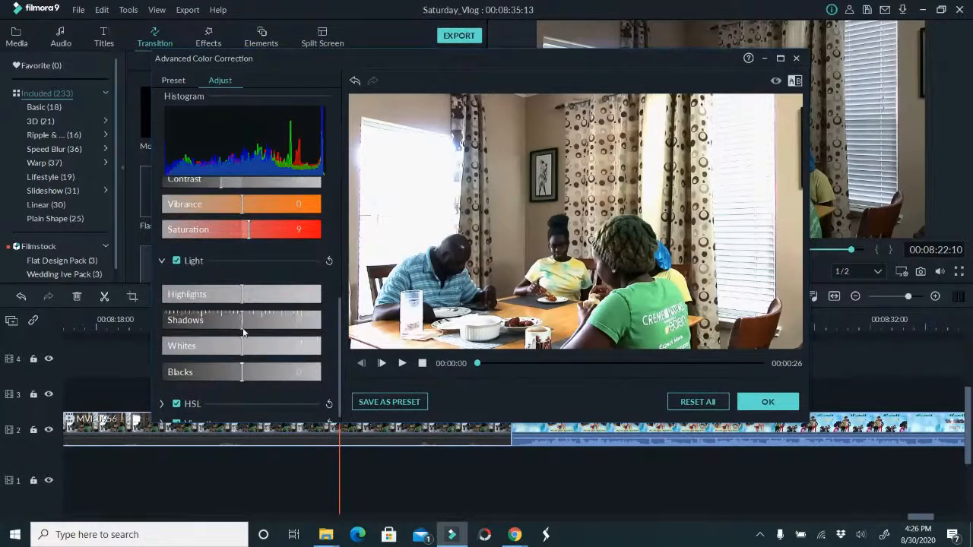
drag(238, 324, 264, 300)
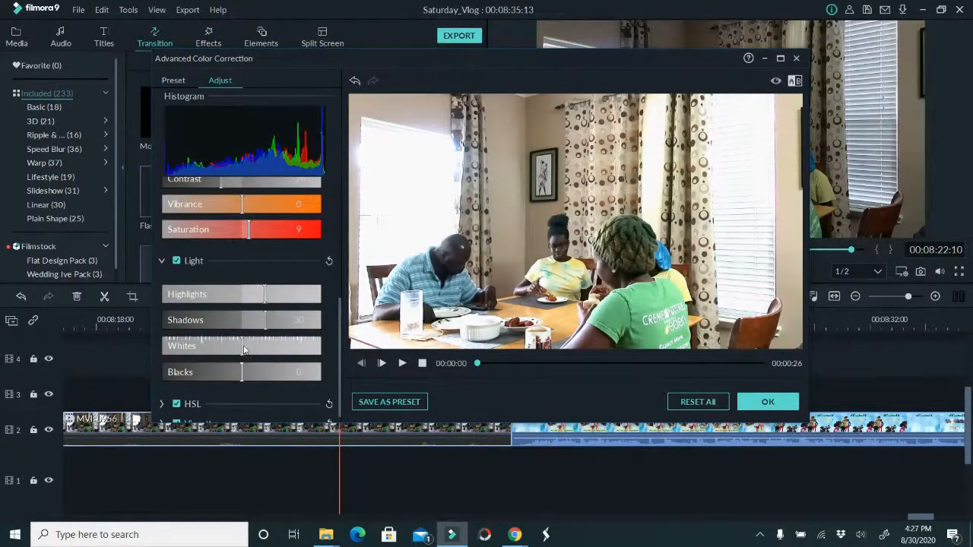
drag(244, 349, 233, 374)
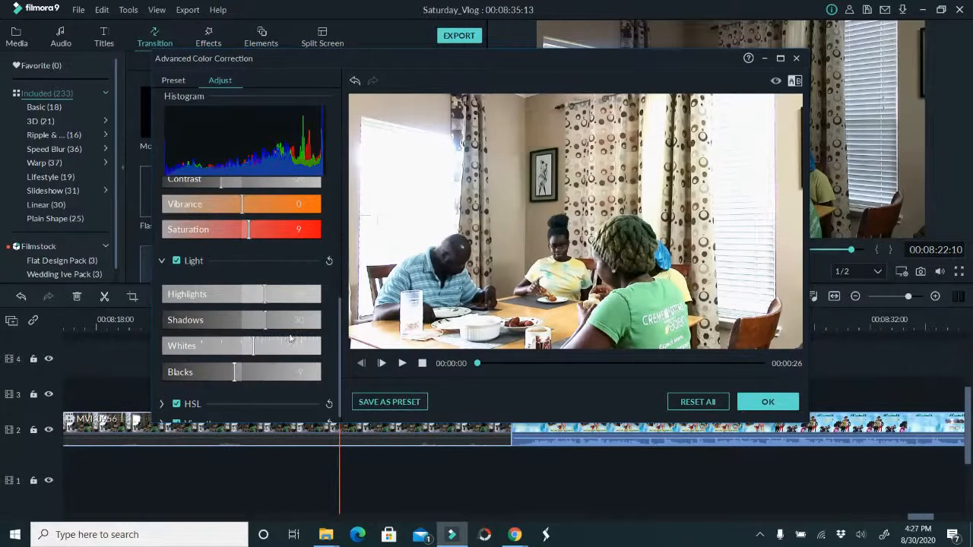
scroll(290, 338, down, 1)
scroll(254, 358, up, 1)
scroll(190, 391, down, 1)
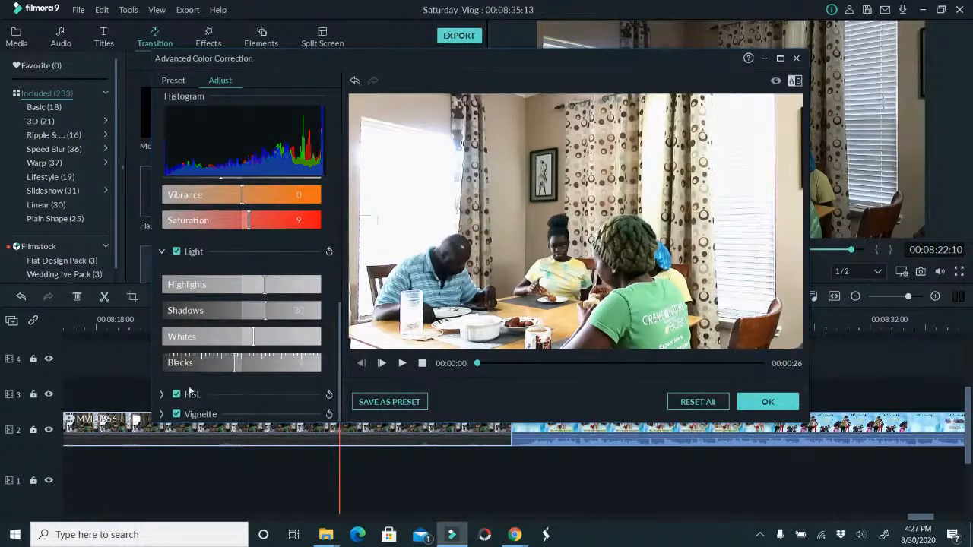
Try a red luminance of 38 on MVI_0956, lower it to 9 below neutral, and apply the colour correction
click(162, 394)
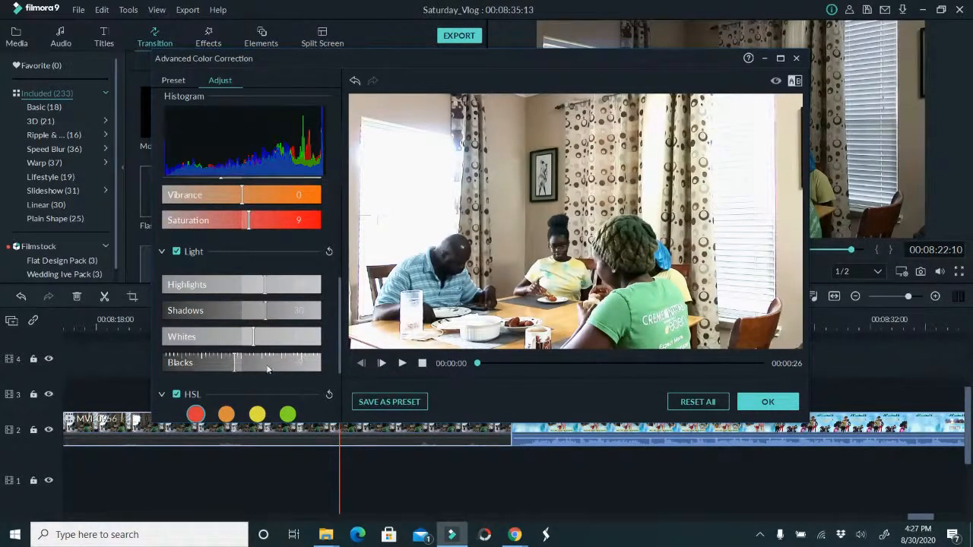
scroll(267, 370, down, 2)
scroll(229, 326, down, 1)
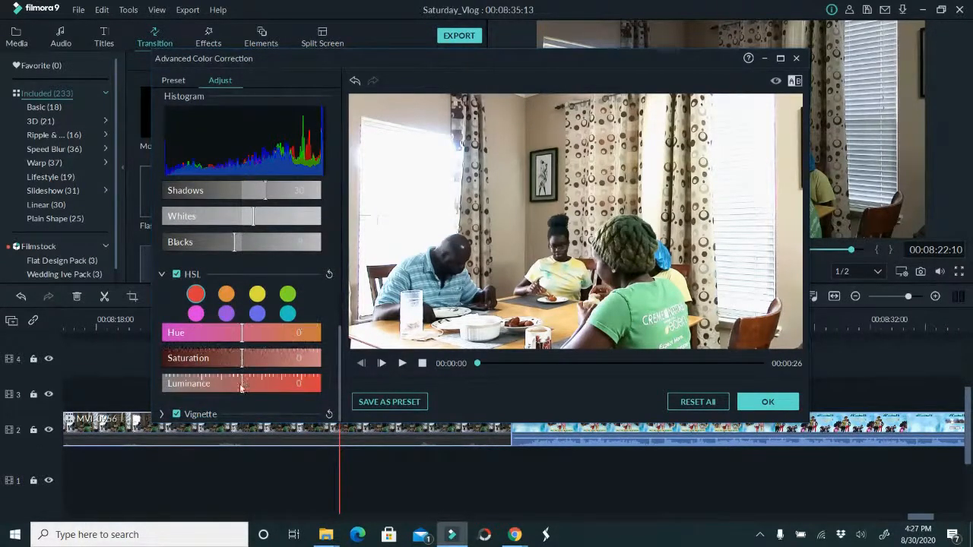
drag(240, 387, 272, 384)
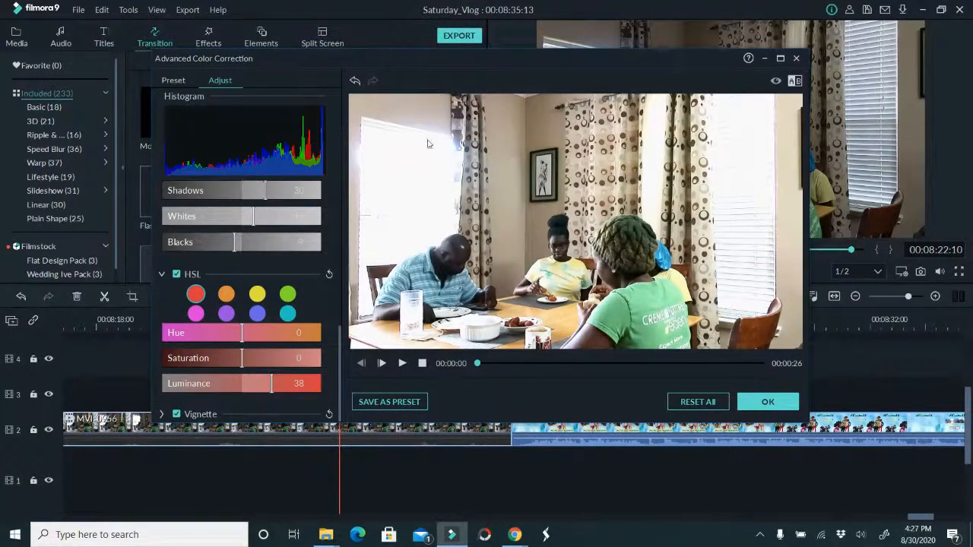
mouse_move(271, 386)
mouse_down()
mouse_move(230, 385)
mouse_move(283, 391)
mouse_move(270, 386)
mouse_up()
drag(270, 386, 234, 394)
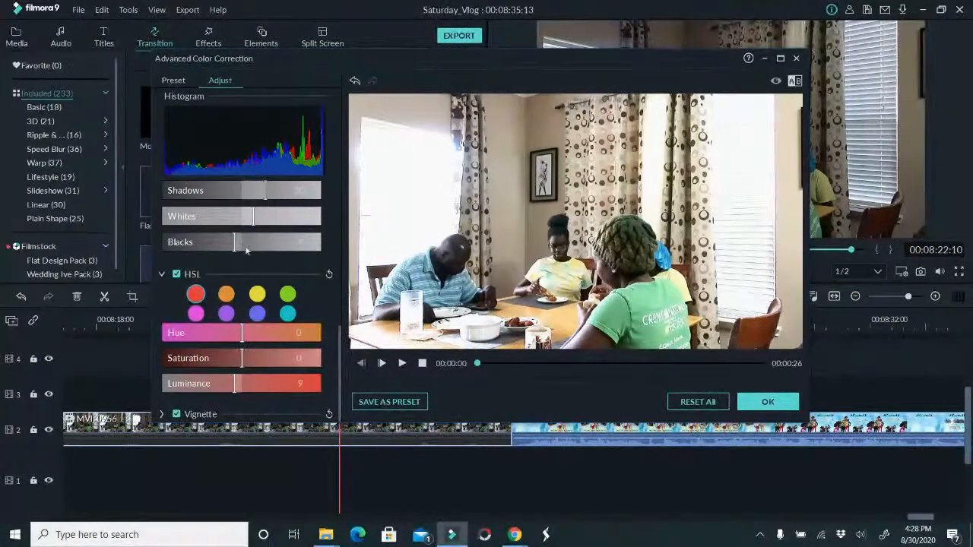
click(162, 274)
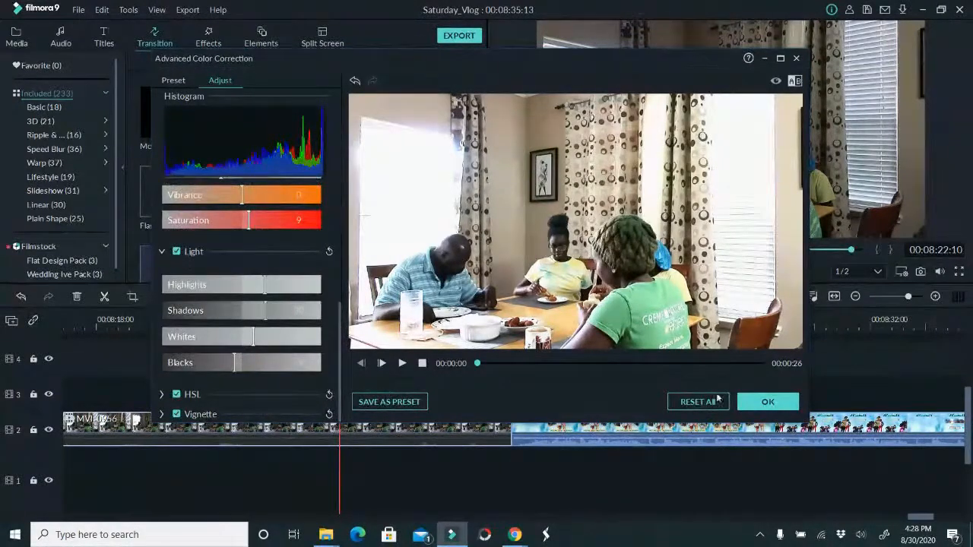
click(791, 394)
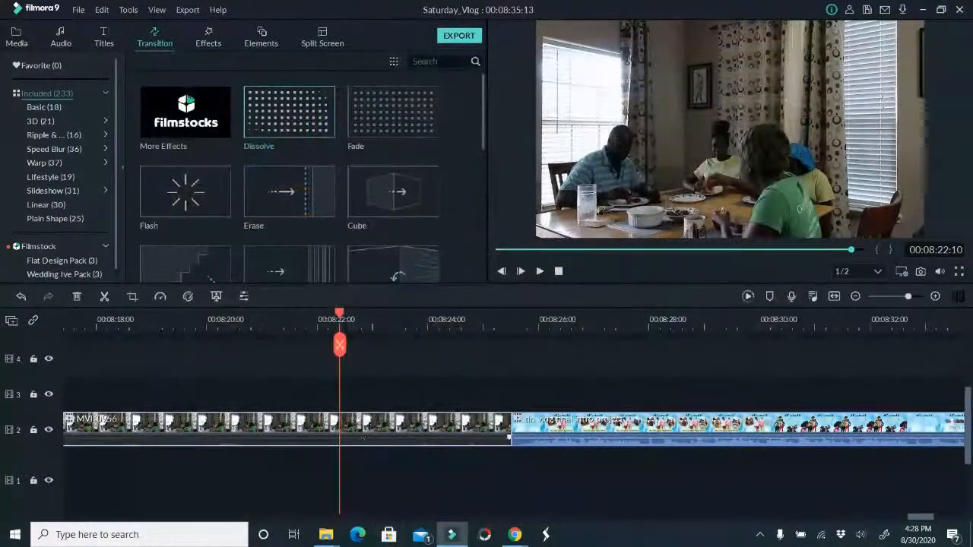
Apply the Brighten colour preset to clip MVI_0955
drag(339, 346, 169, 342)
drag(254, 340, 269, 362)
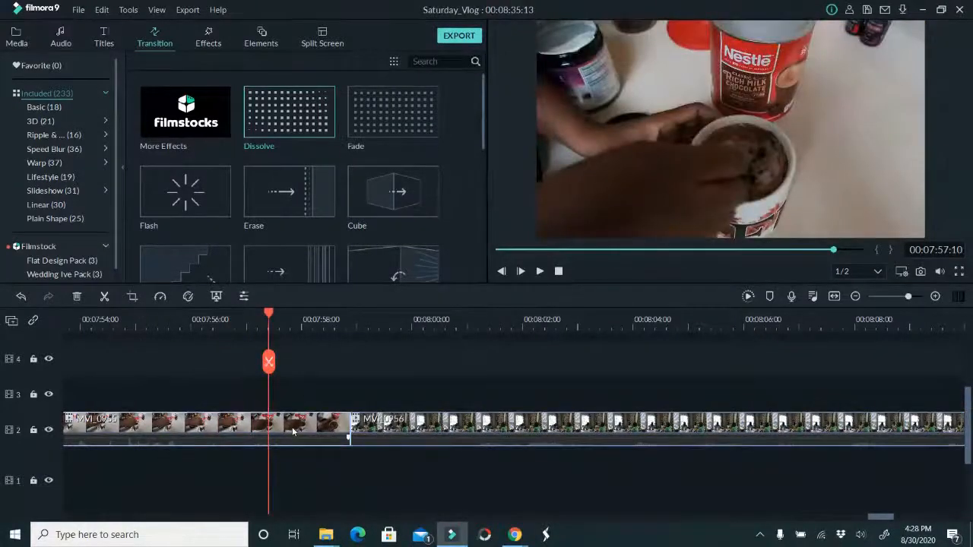
click(188, 297)
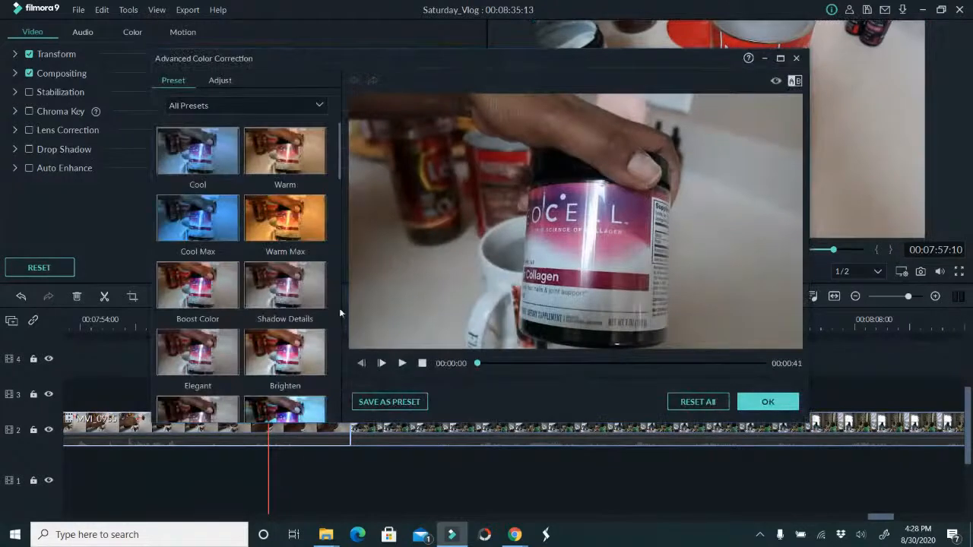
click(288, 356)
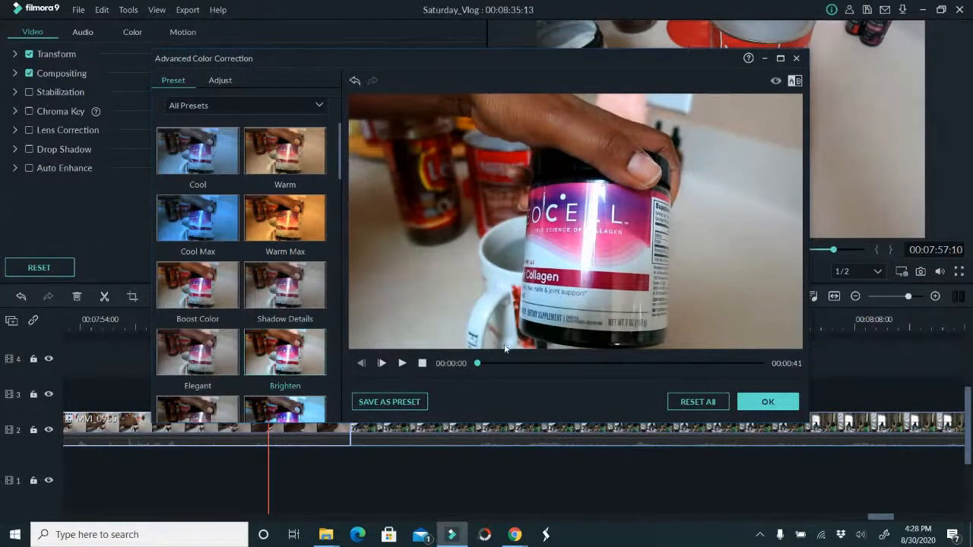
click(693, 405)
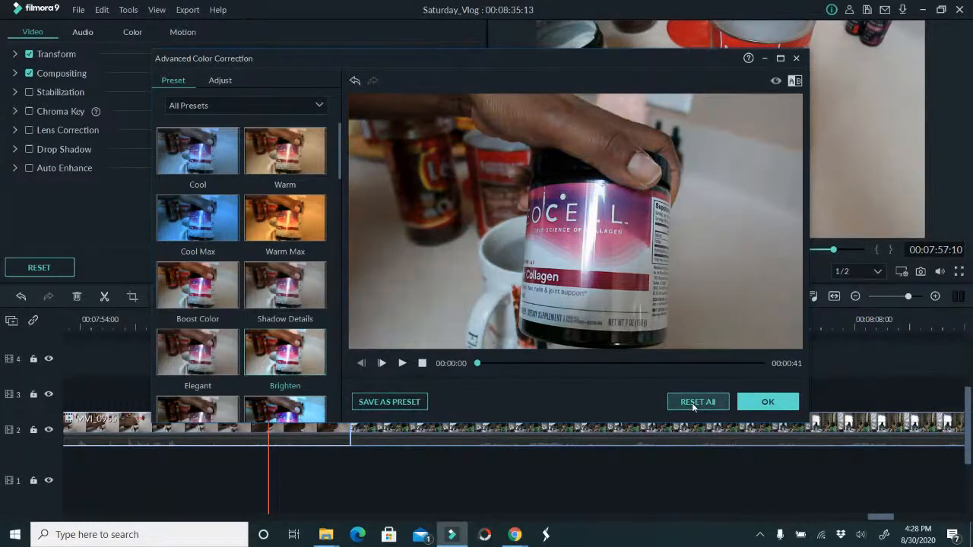
click(296, 354)
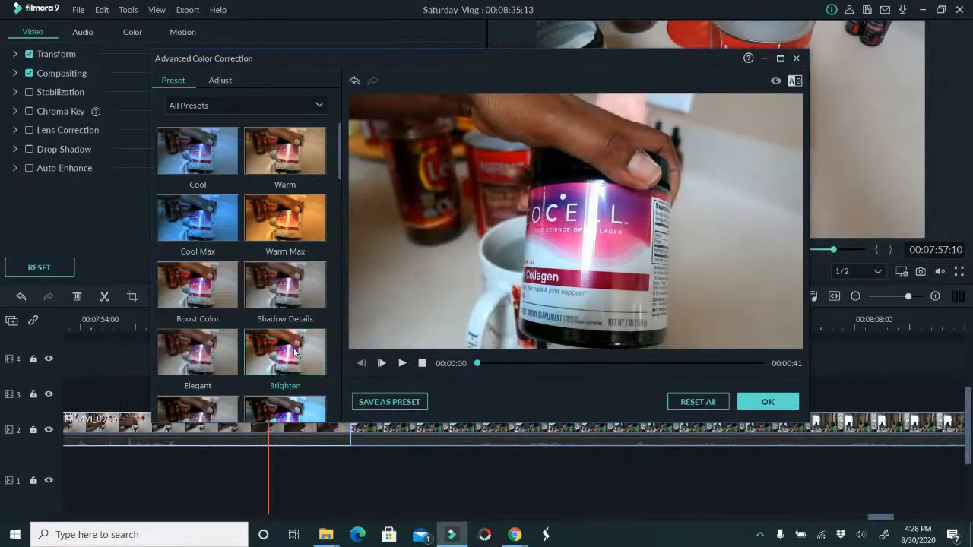
click(767, 401)
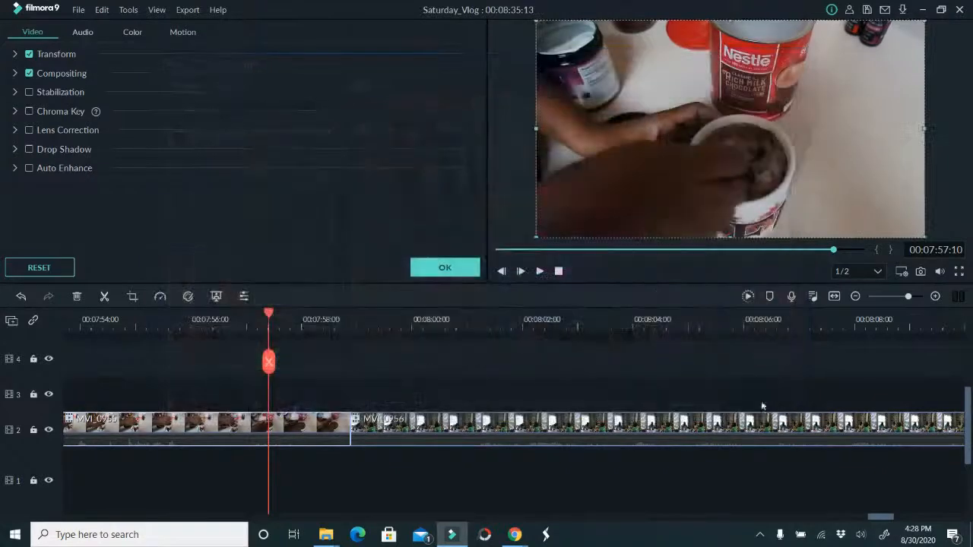
Apply the Brighten colour preset to clip MVI_0954
drag(272, 363, 415, 357)
click(426, 422)
click(187, 296)
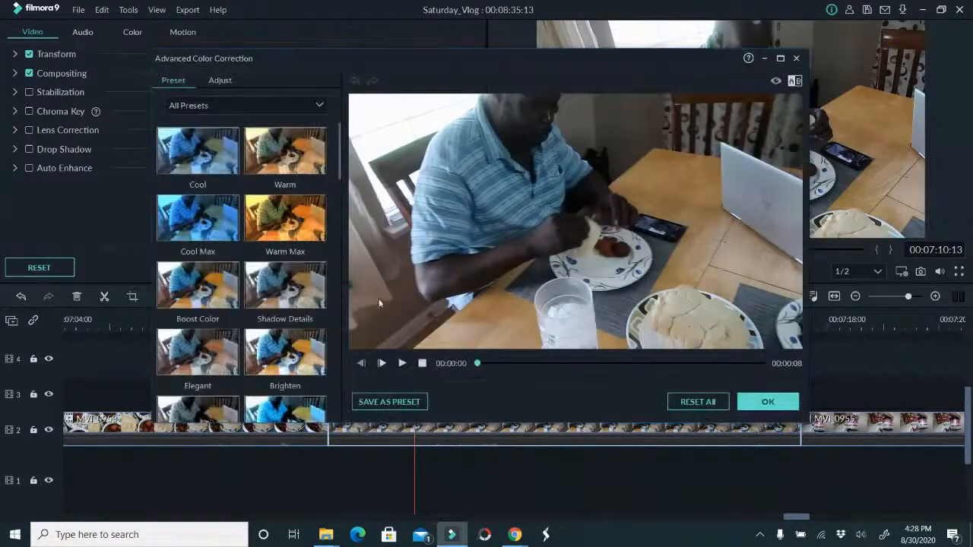
click(303, 363)
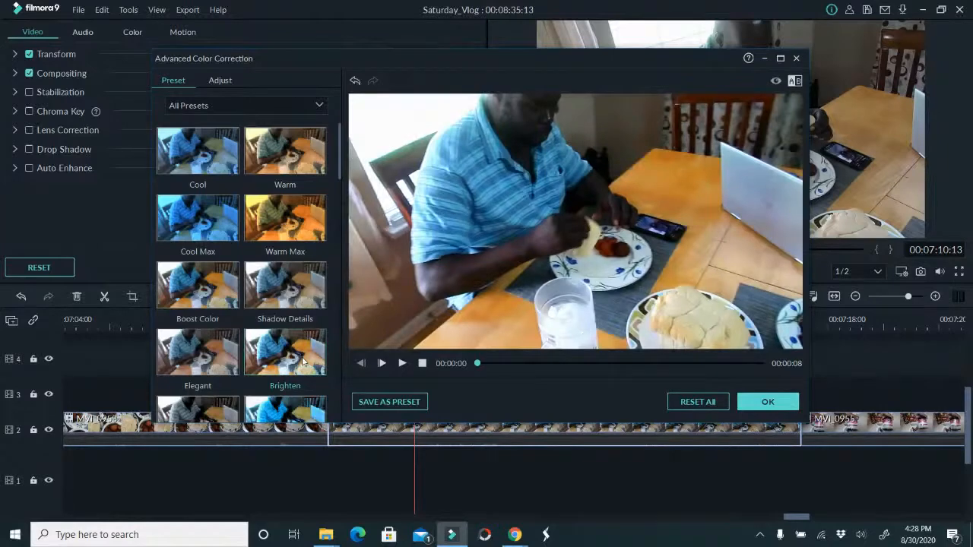
click(767, 401)
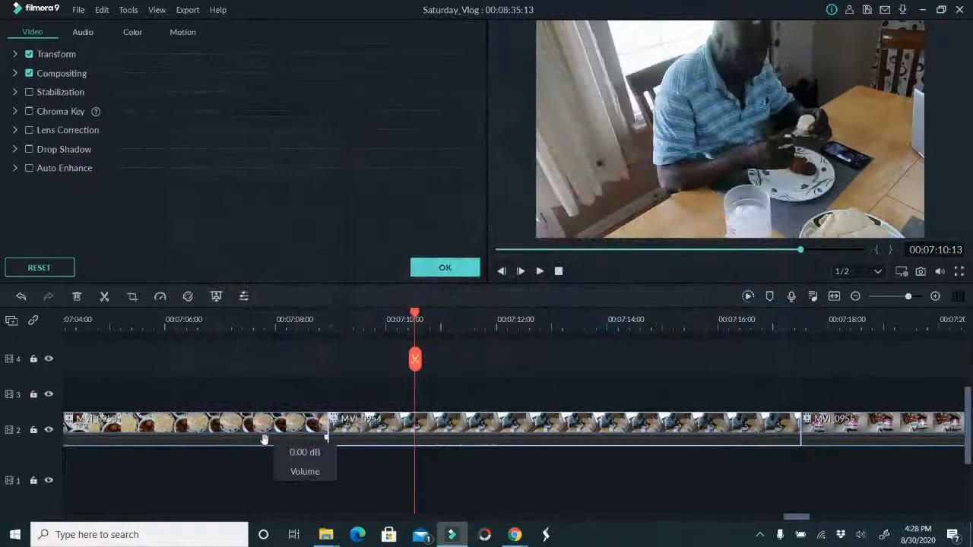
Place the playhead at 00:07:07:15 within clip MVI_0953
click(254, 323)
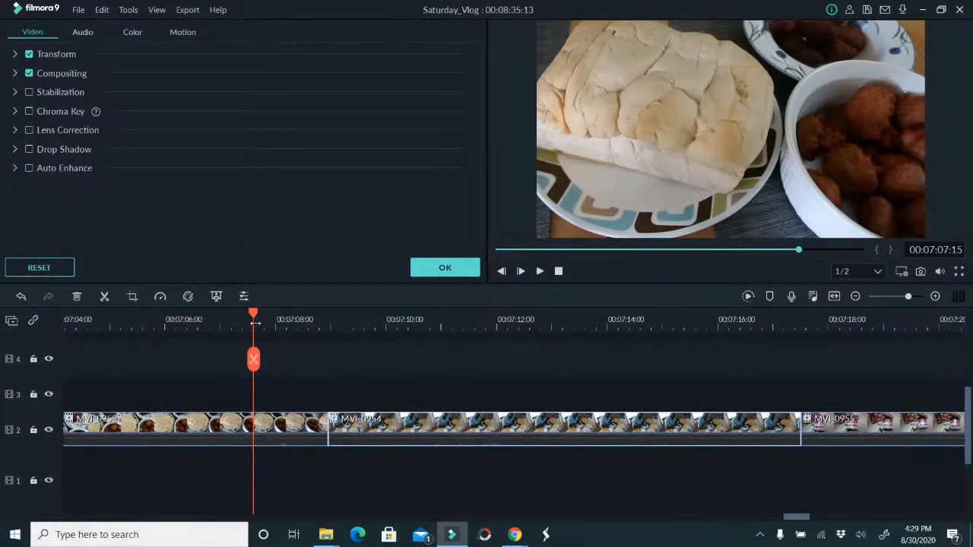
Close the clip properties and browse the Flat Design Pack titles from Filmstock
click(309, 376)
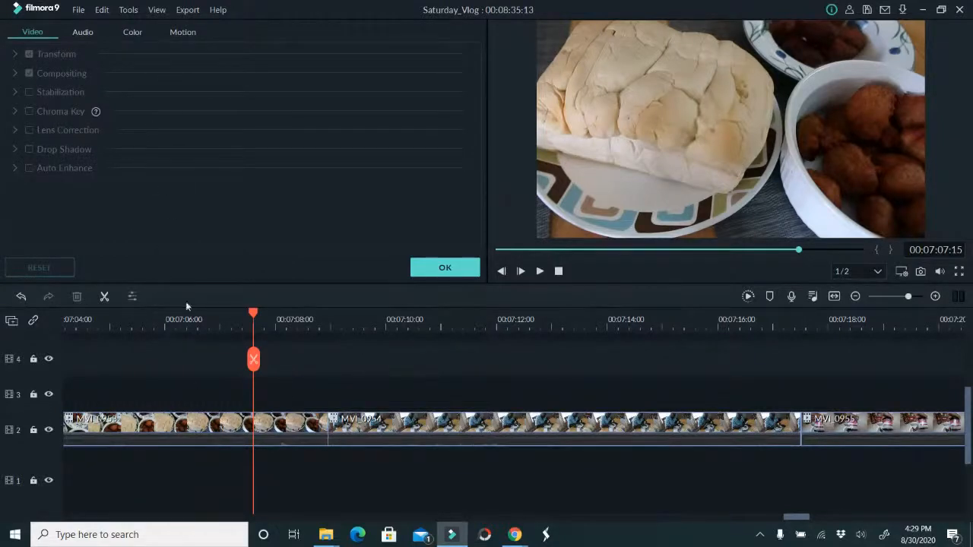
click(445, 267)
click(106, 38)
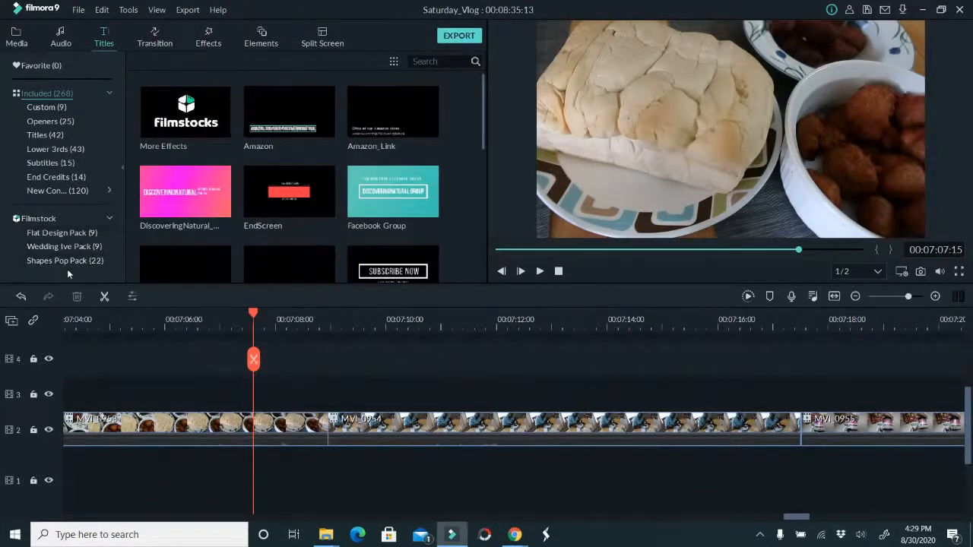
click(58, 232)
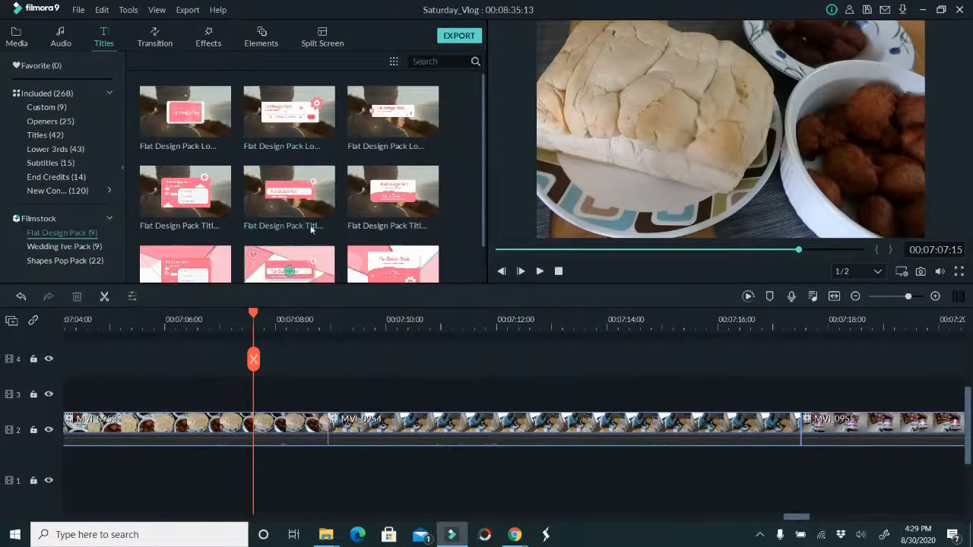
scroll(301, 228, down, 1)
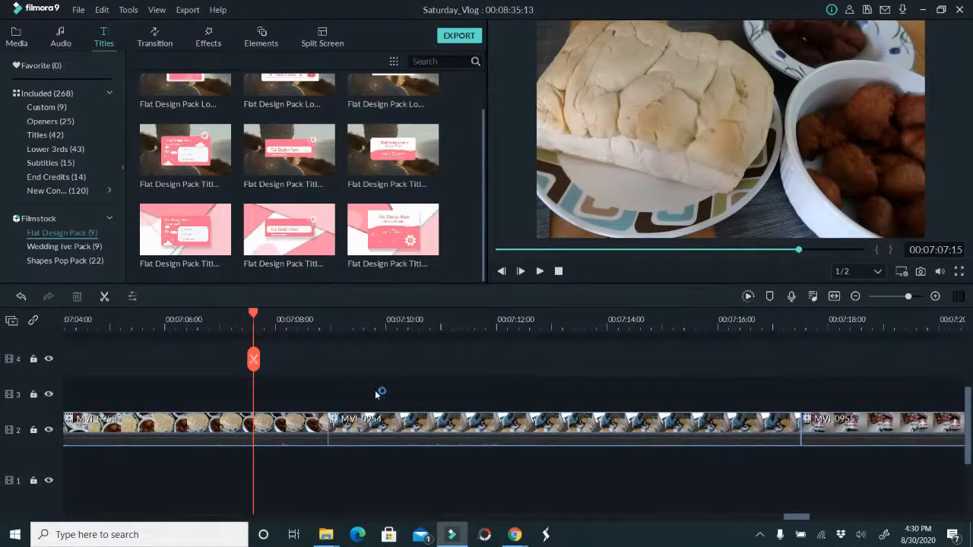
Compare the Jungle colour preset against the original look of clip MVI_0953, preview it across the footage and apply it
double_click(291, 430)
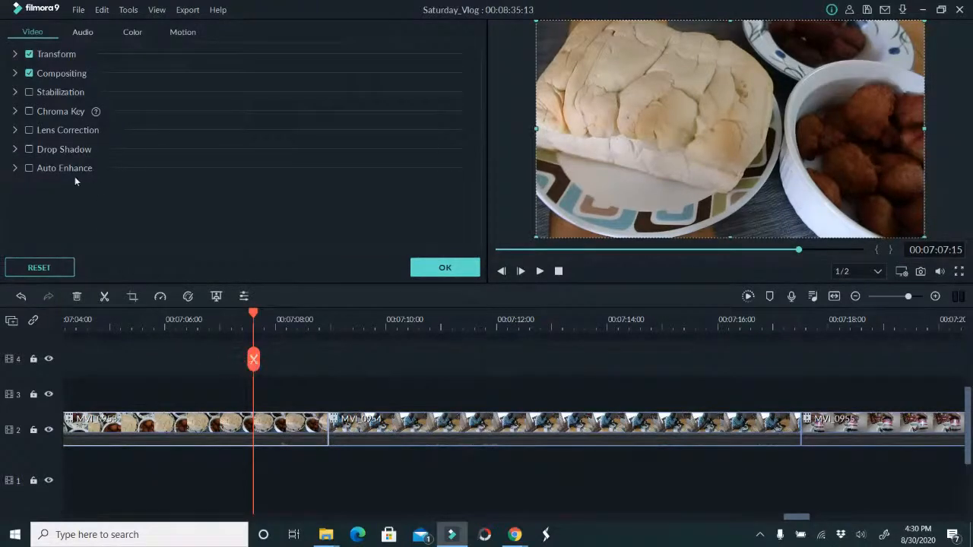
click(187, 296)
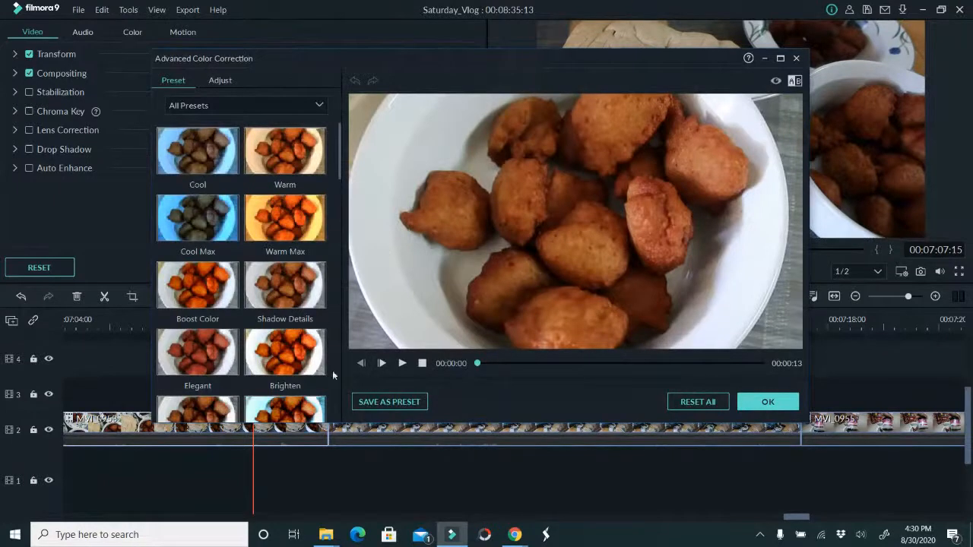
scroll(327, 356, down, 3)
scroll(329, 314, down, 2)
scroll(329, 313, up, 2)
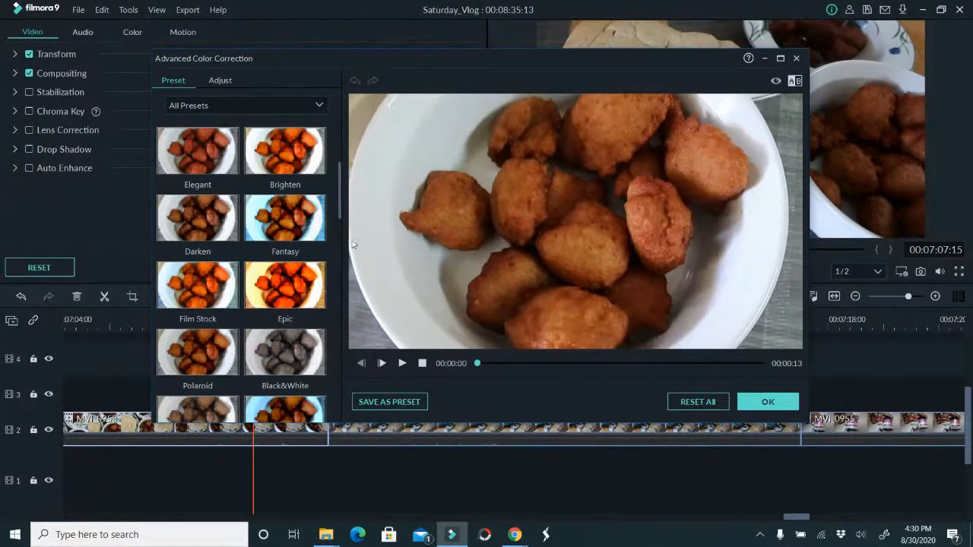
drag(337, 206, 333, 278)
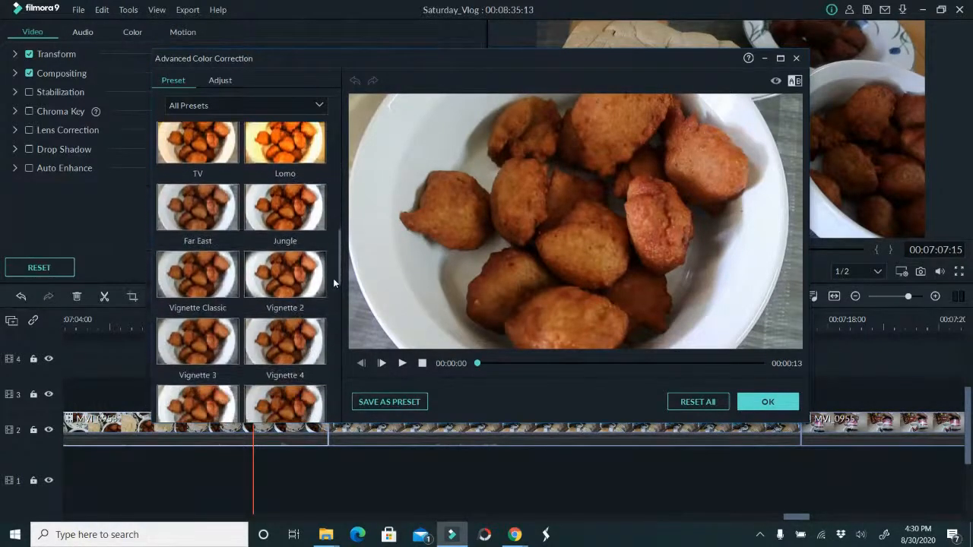
click(288, 217)
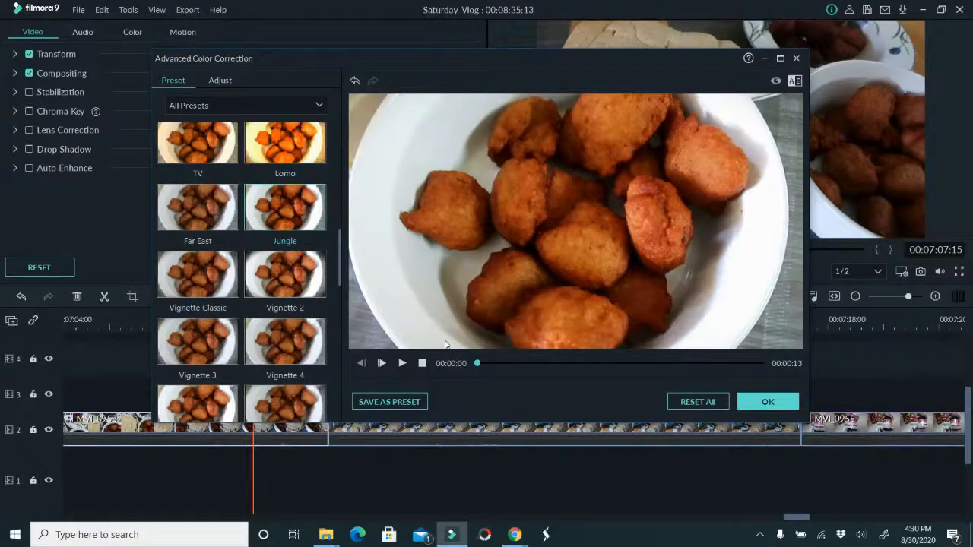
drag(477, 363, 499, 363)
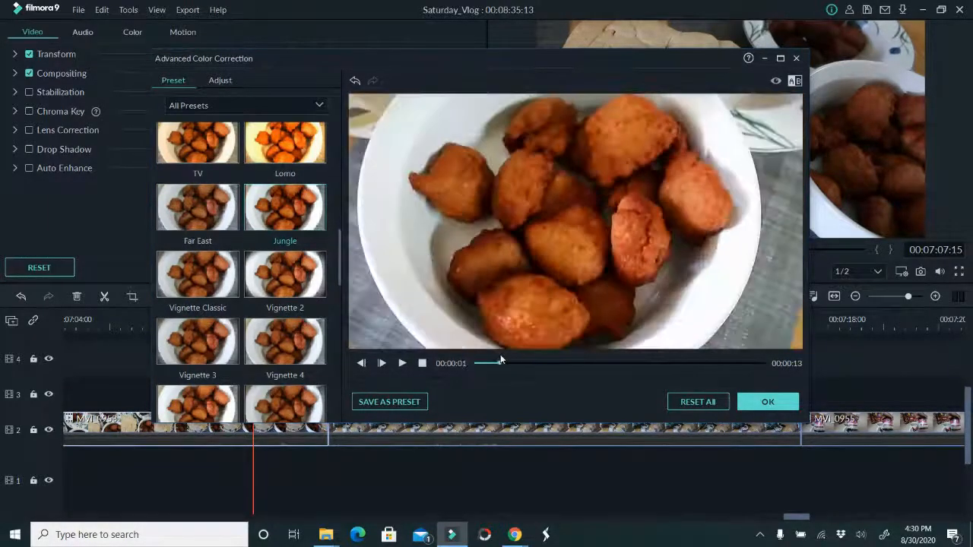
click(693, 401)
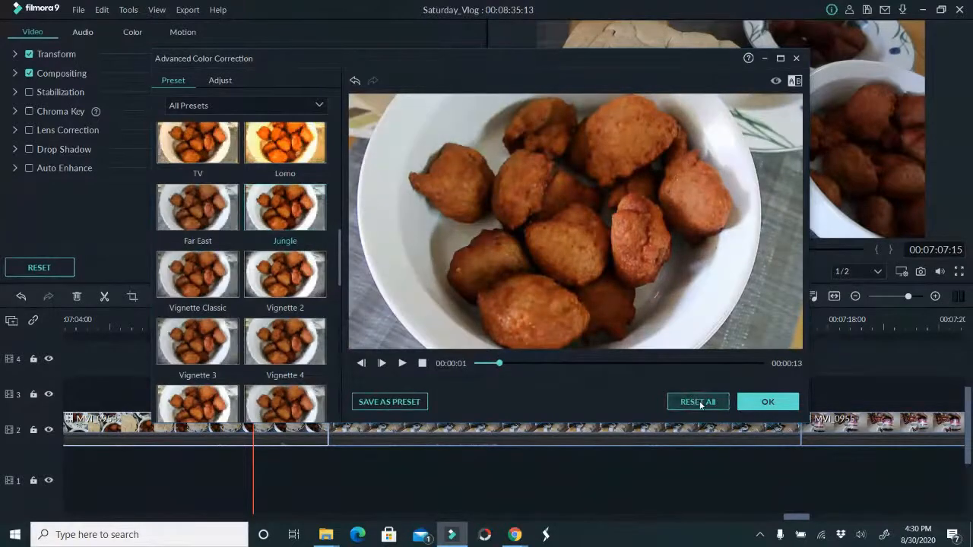
click(300, 223)
drag(502, 364, 680, 376)
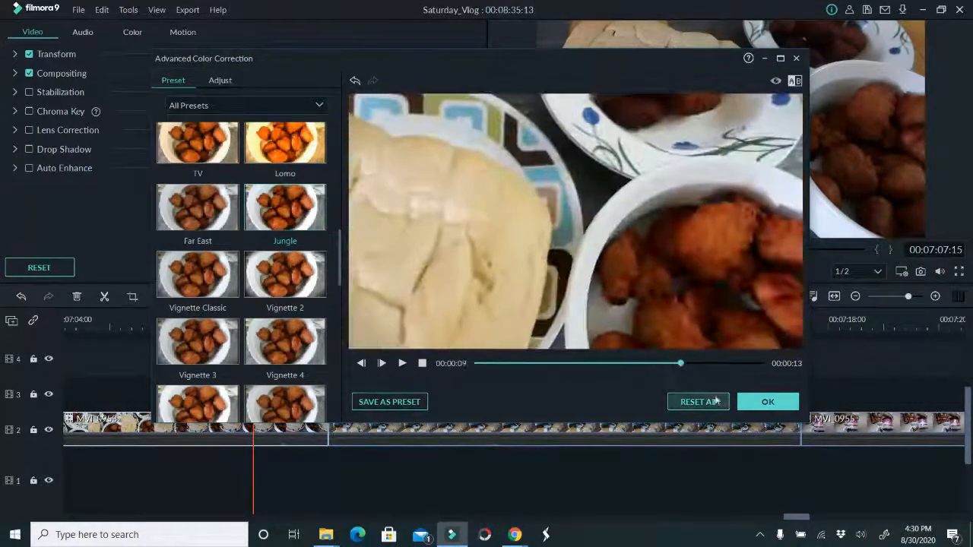
click(768, 401)
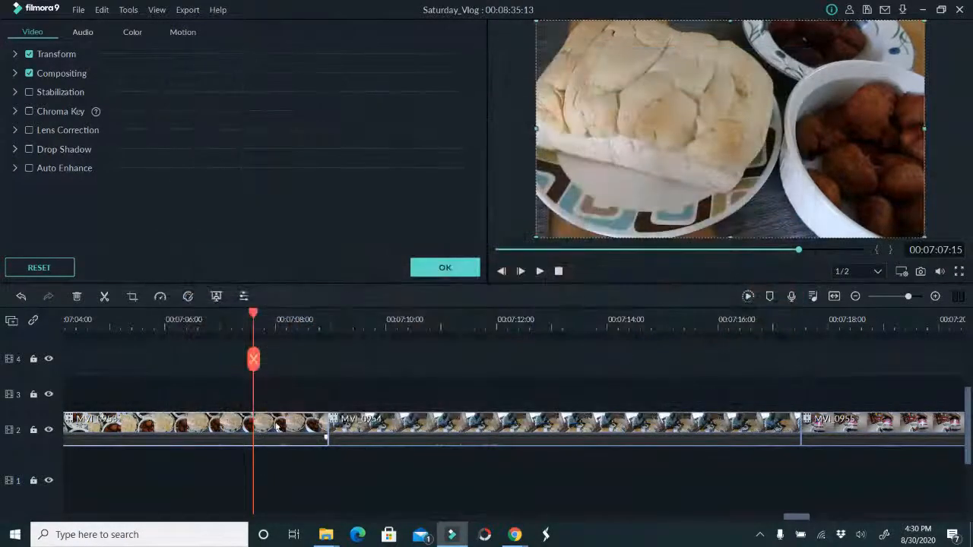
Place the playhead at 00:07:14:15 within clip MVI_0954 and save the project
drag(256, 360, 124, 410)
click(445, 266)
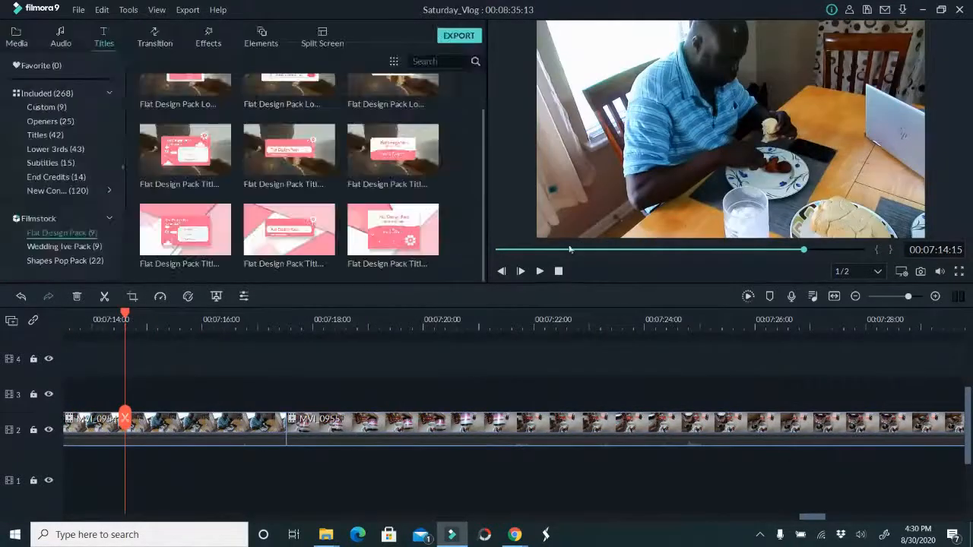
key(ctrl+s)
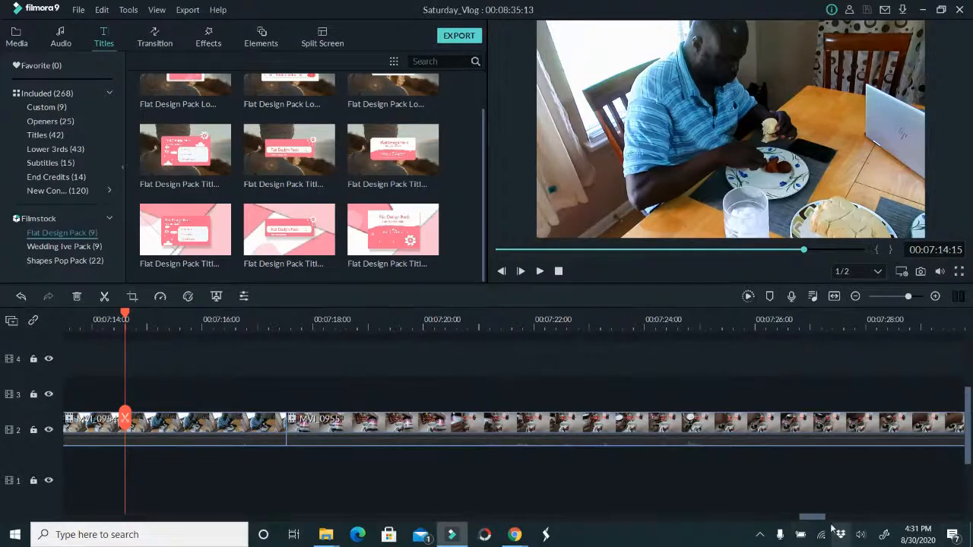
Split clip MVI_0956 at 00:08:20:15 and 00:08:21:13 to isolate a short segment
drag(818, 519, 913, 540)
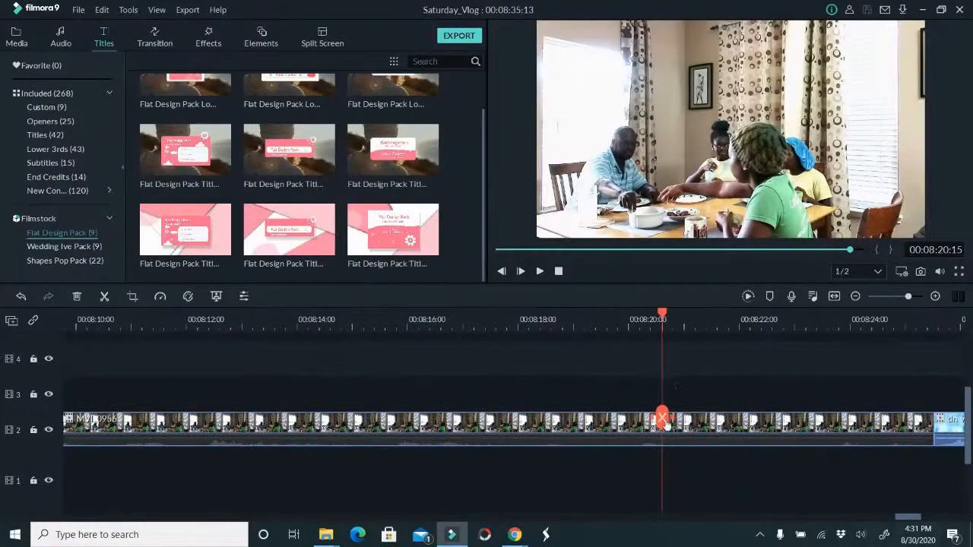
click(662, 418)
drag(662, 415, 711, 423)
click(711, 423)
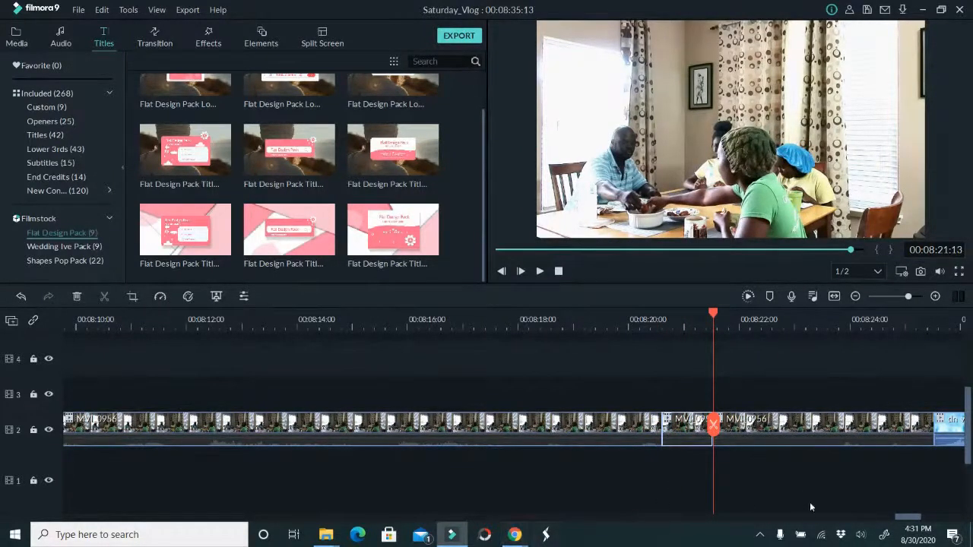
Paste the short MVI_0956 segment at 00:00:03:00, just before the intro clip ends the teaser section
drag(903, 518, 1, 510)
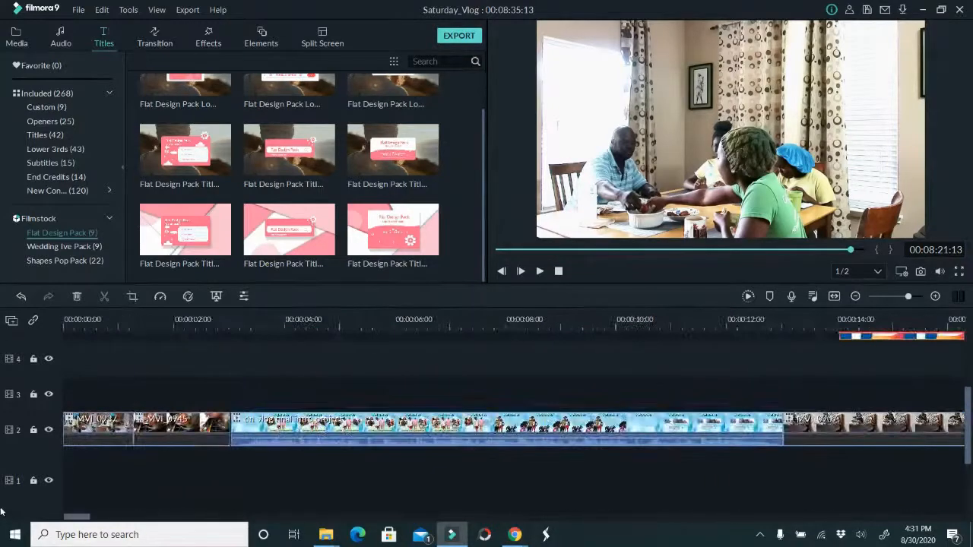
click(232, 320)
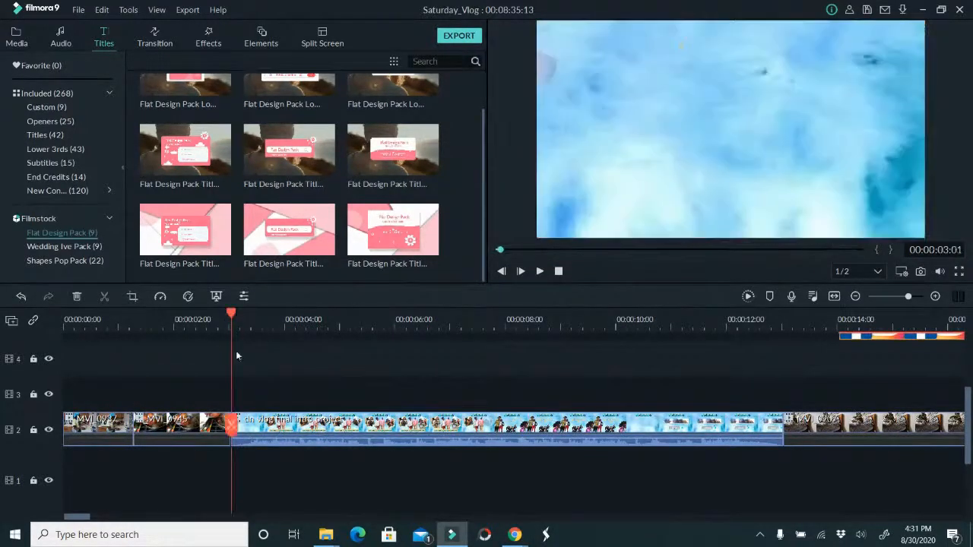
drag(468, 327, 591, 331)
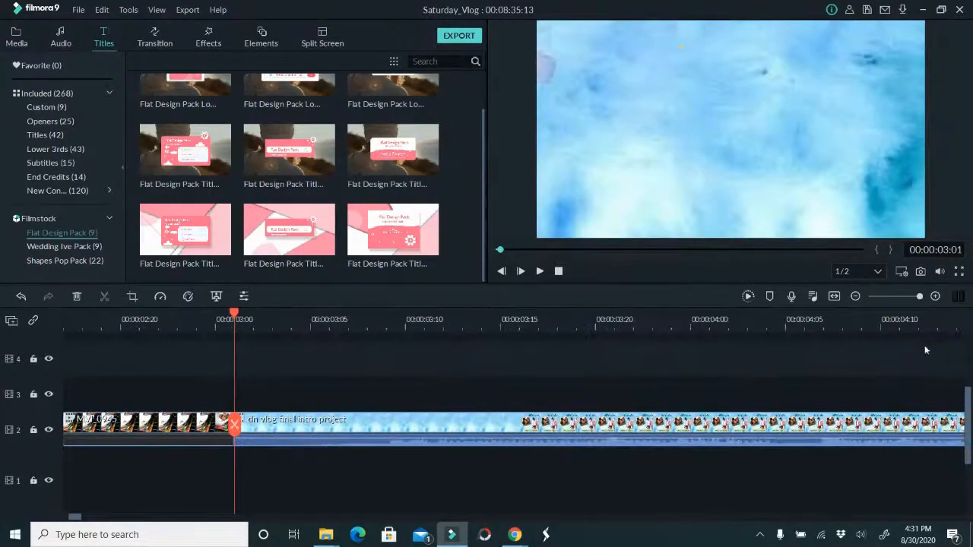
drag(235, 427, 216, 427)
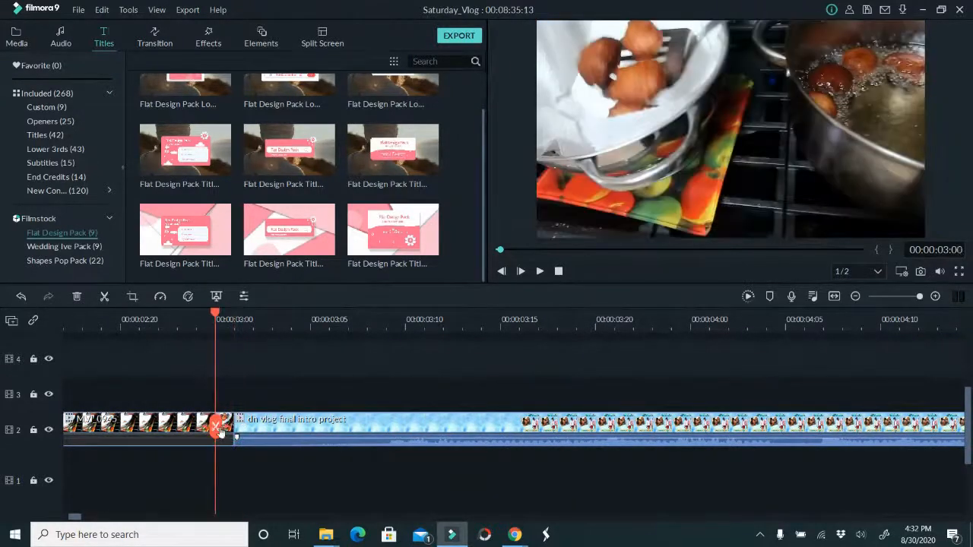
key(ctrl+v)
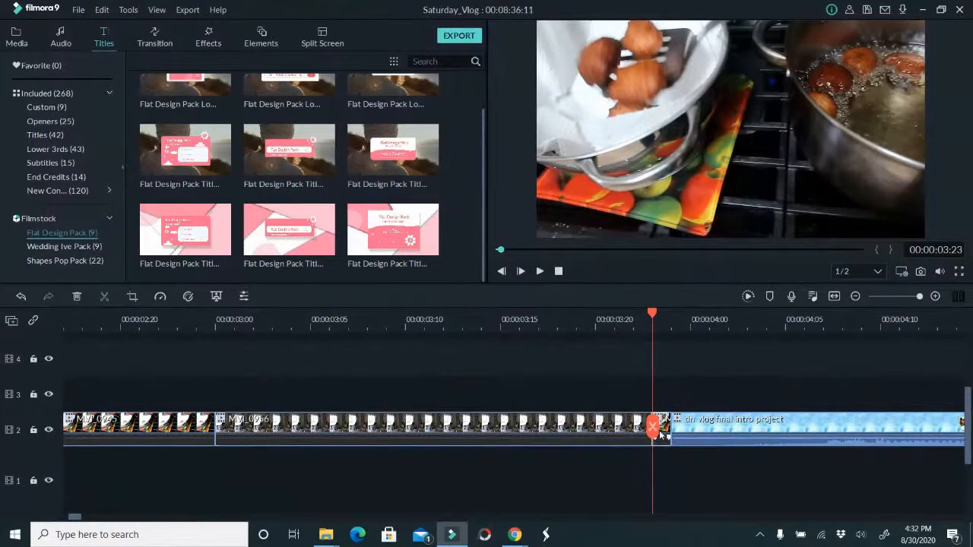
Remove the leftover sliver of clip between the pasted MVI_0956 teaser segment and the intro
drag(661, 435, 652, 436)
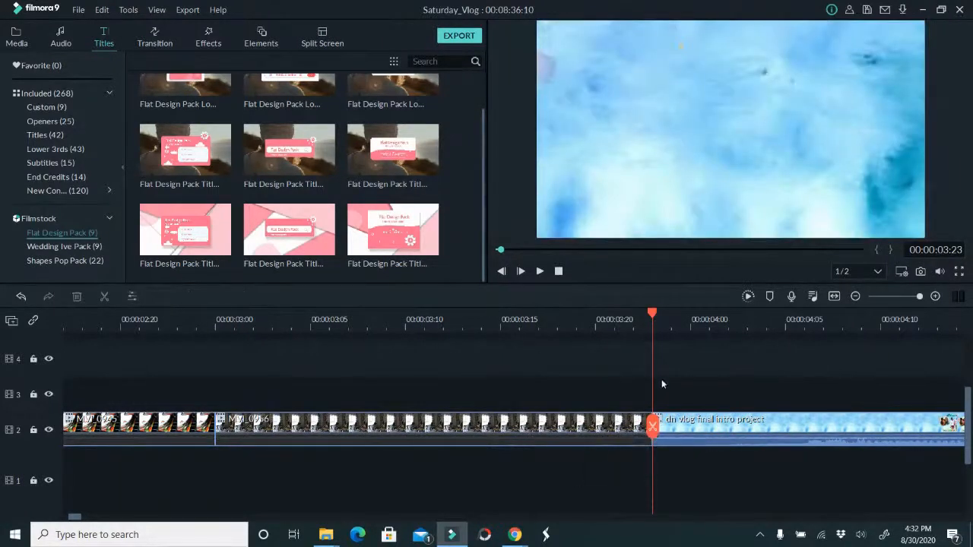
click(260, 427)
click(202, 426)
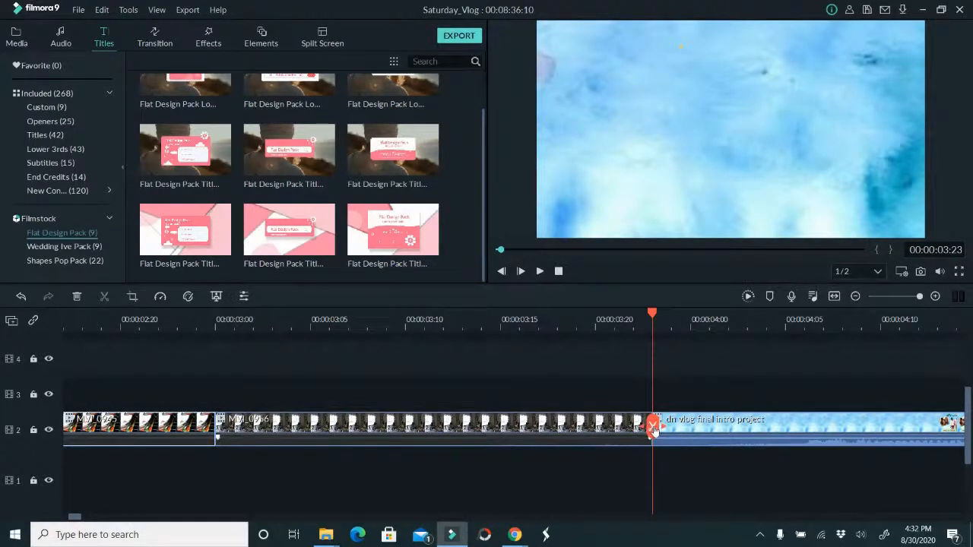
Place the playhead at 00:00:13:23, where the intro ends, and save the project
drag(725, 446, 970, 356)
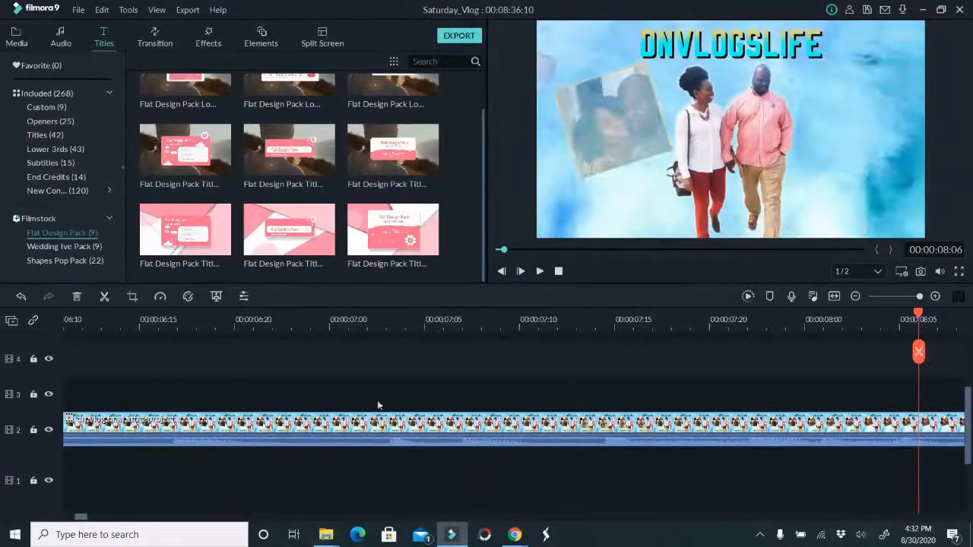
drag(411, 322, 76, 311)
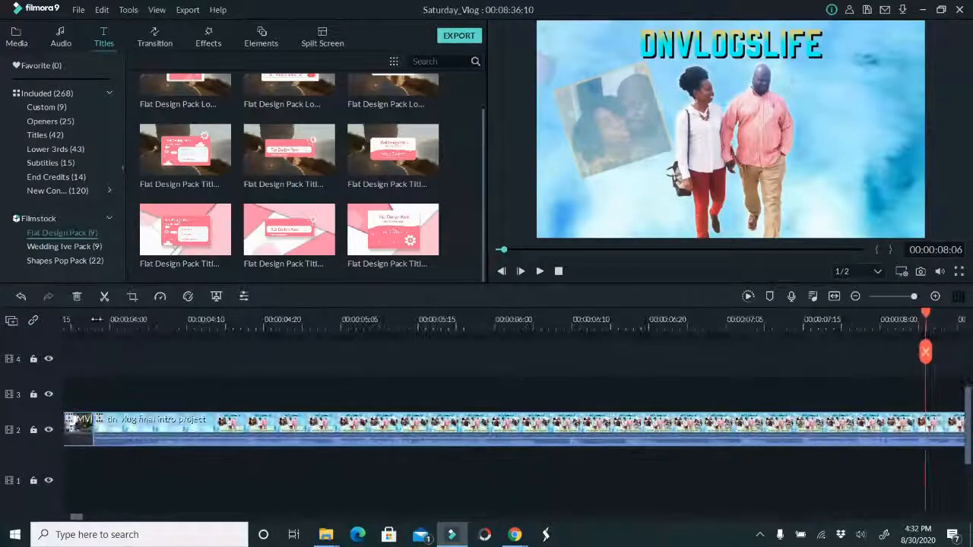
drag(78, 517, 92, 523)
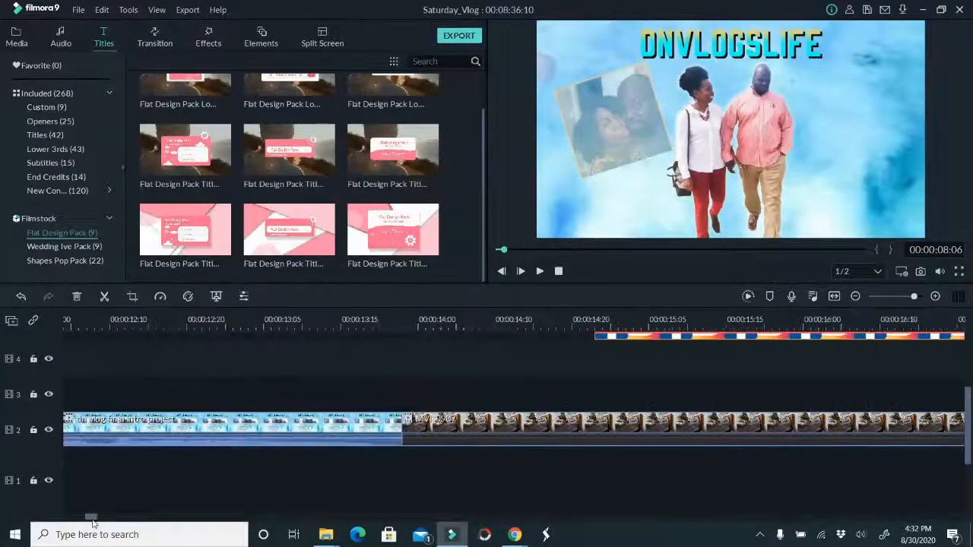
click(449, 319)
drag(450, 361, 405, 361)
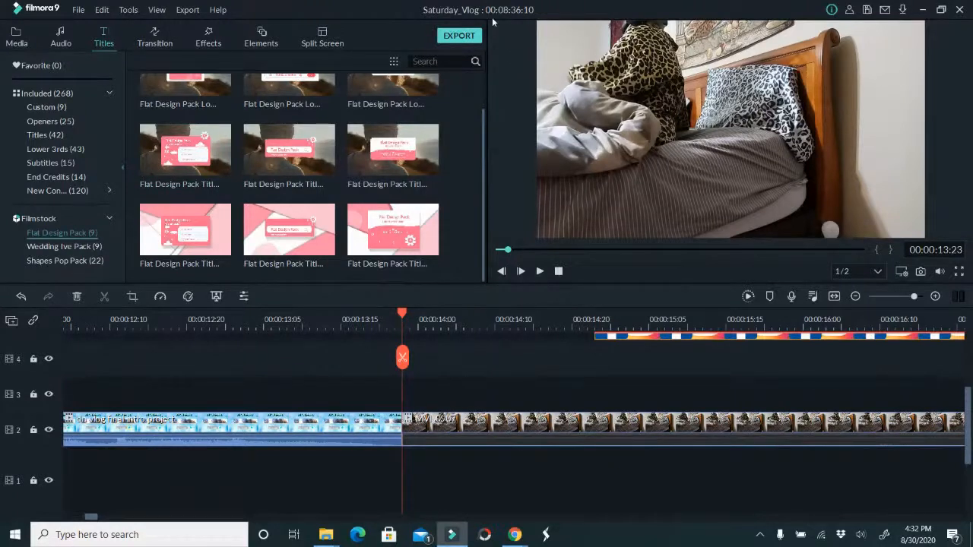
key(ctrl+s)
Record a voiceover of about eight minutes over the vlog, starting at the playhead, with the Blue Snowball microphone
click(79, 10)
mouse_move(103, 95)
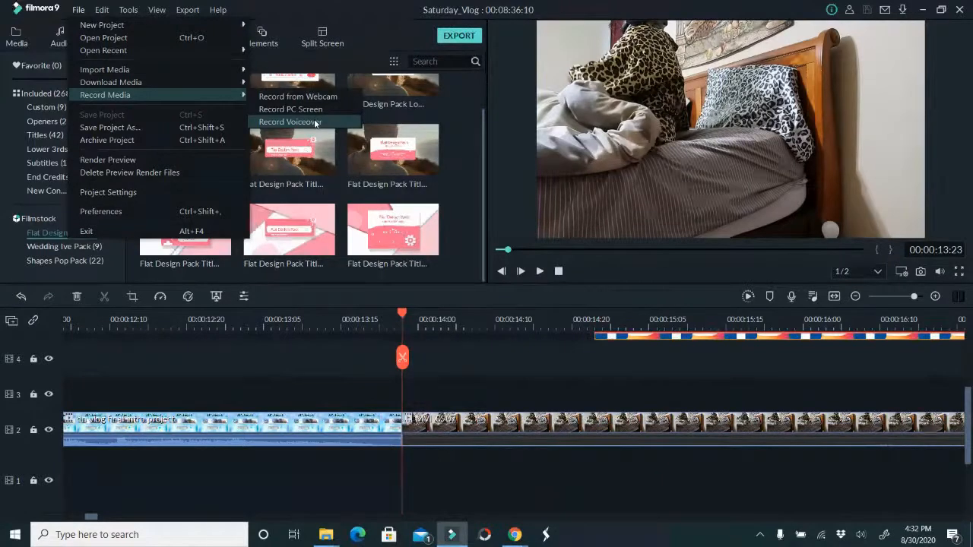
click(315, 123)
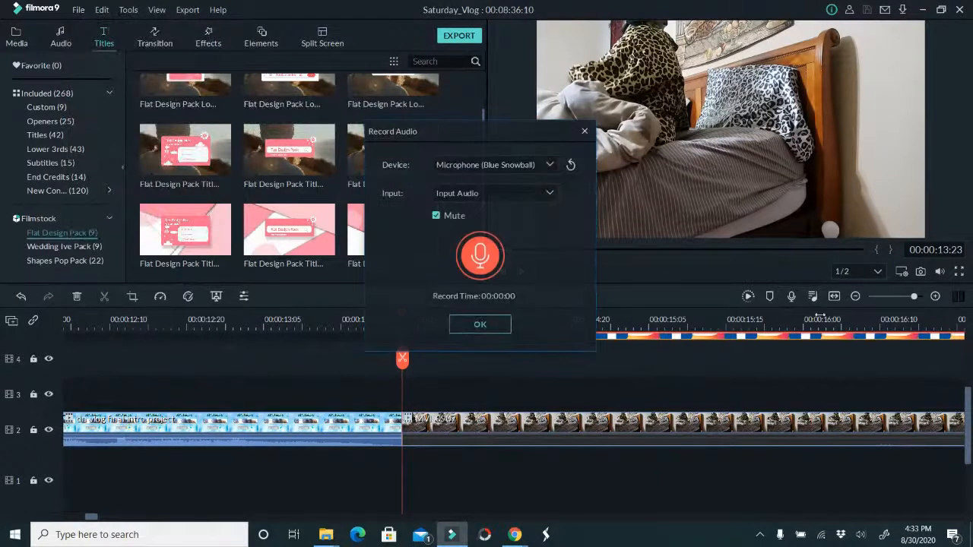
click(488, 260)
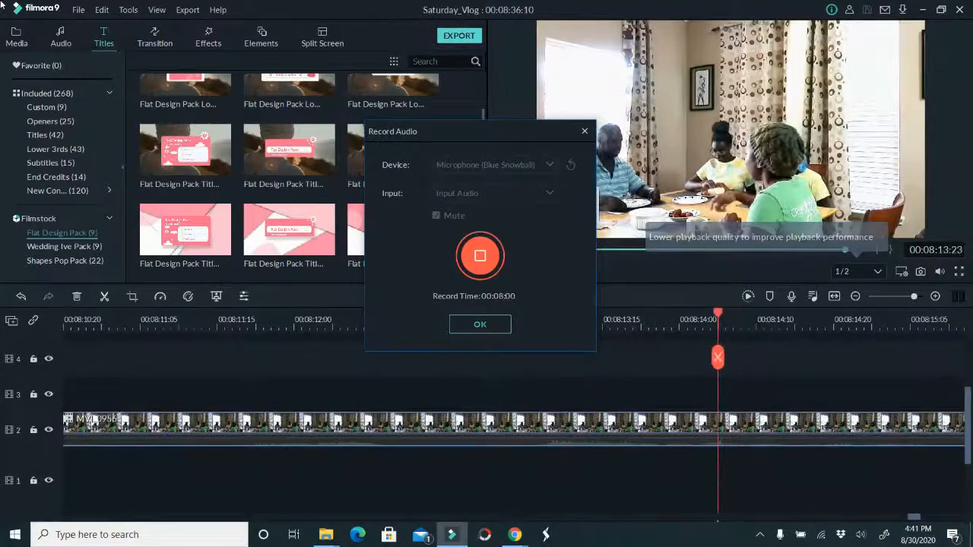
click(473, 327)
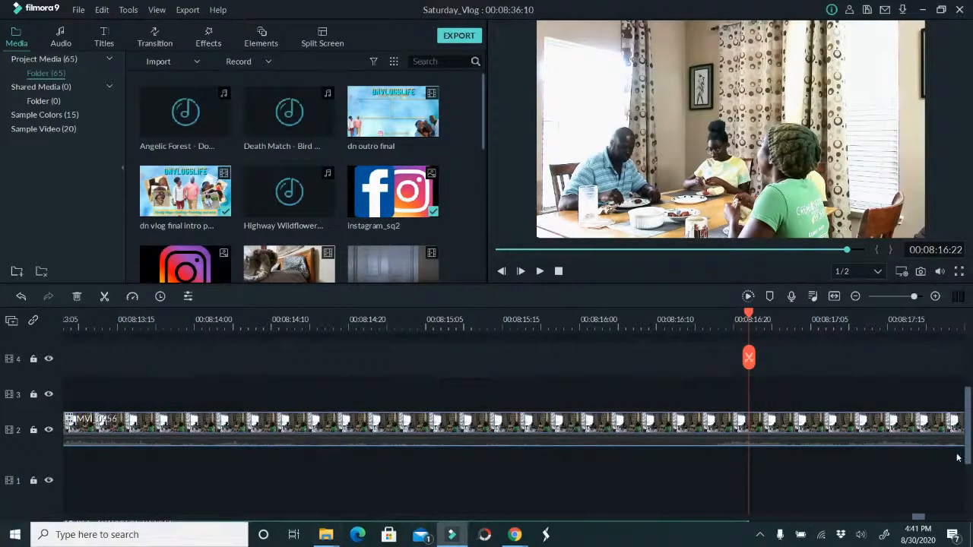
Place the playhead at 00:08:37:24, past the end of the last clip
drag(748, 362, 522, 308)
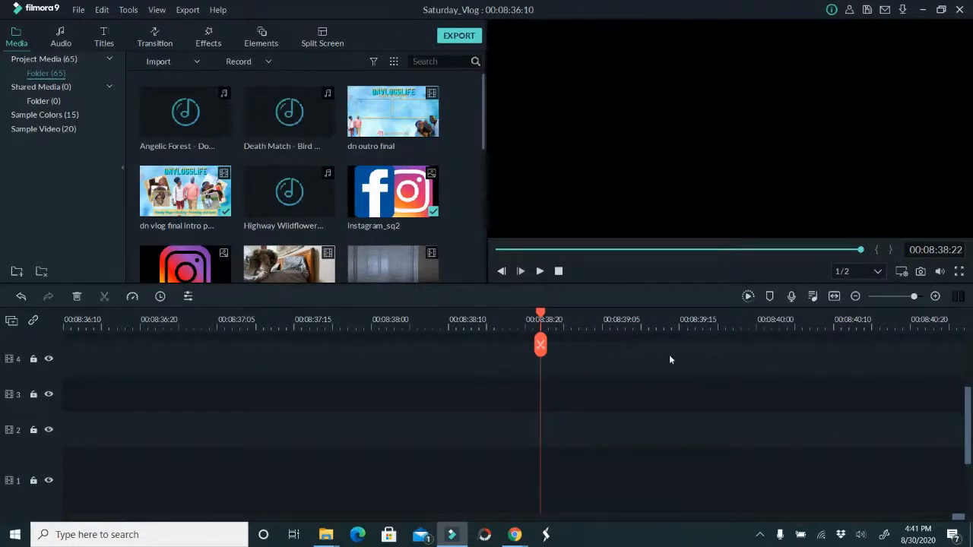
drag(539, 346, 456, 346)
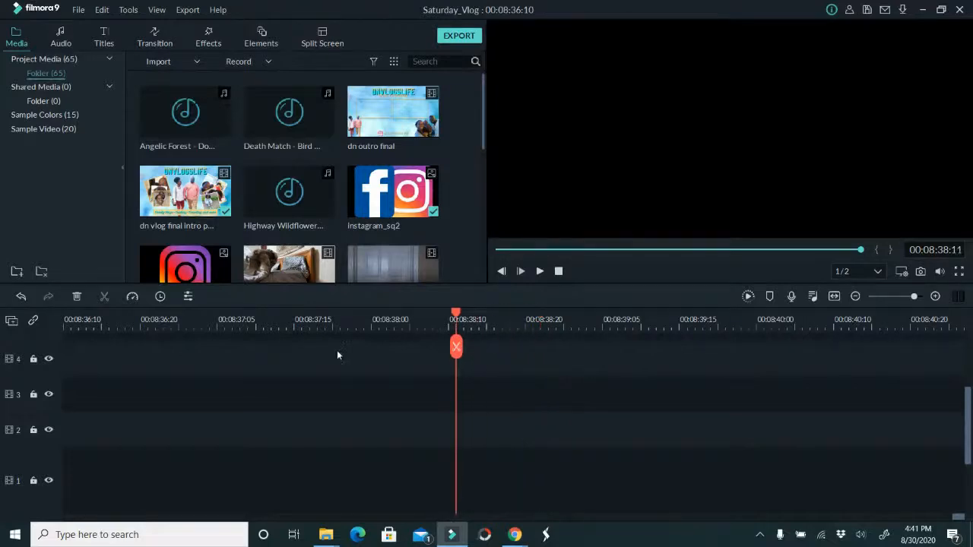
click(365, 319)
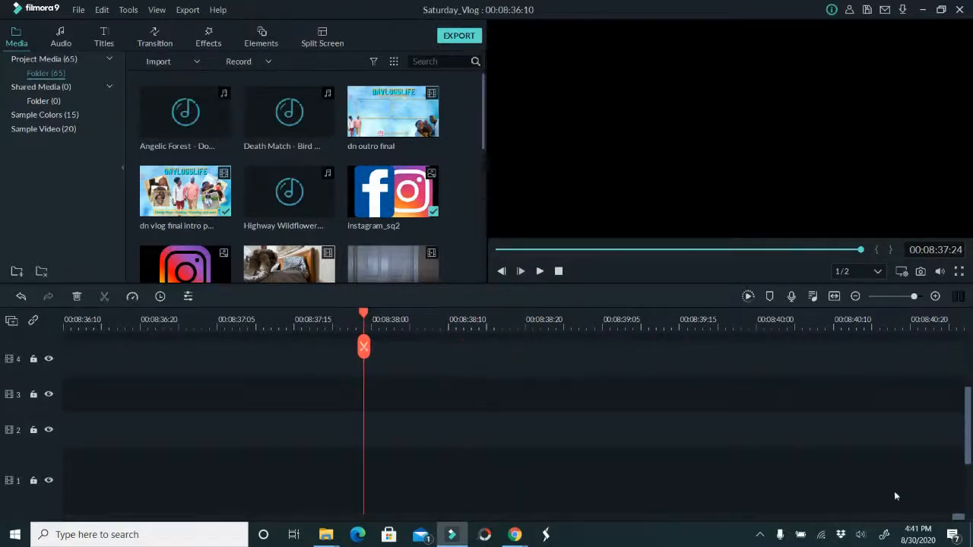
Save the project and place the playhead at 00:08:29:11, over the last clip on video track 2
key(ctrl+s)
scroll(759, 460, up, 4)
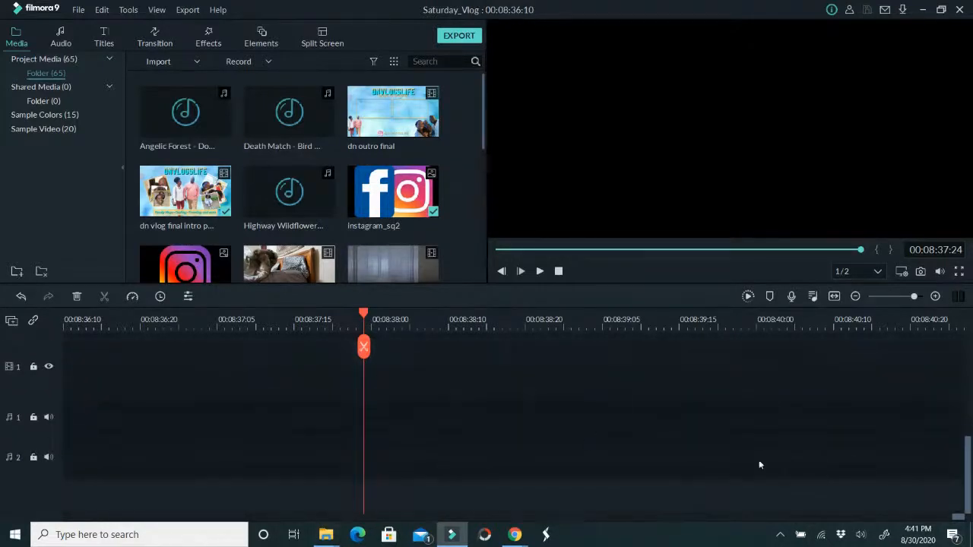
drag(365, 347, 125, 357)
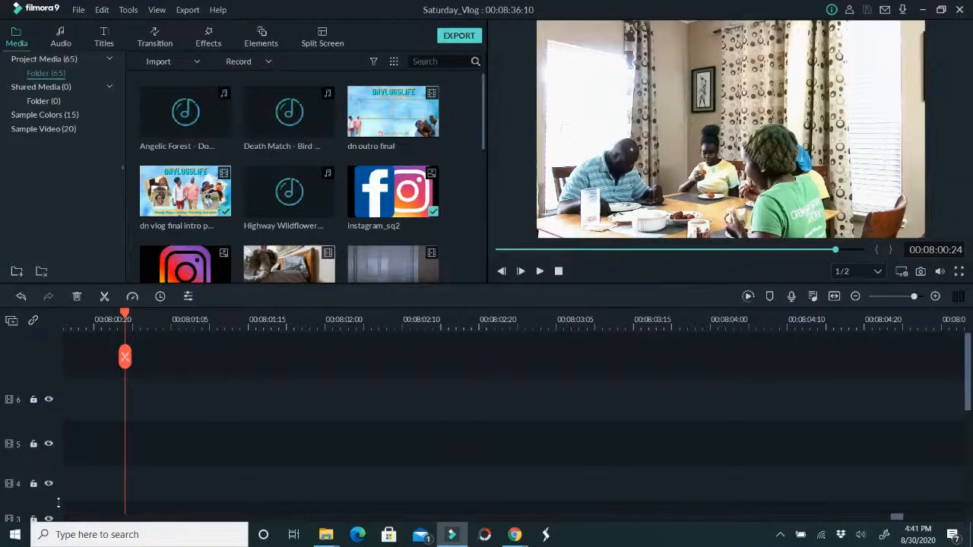
drag(124, 357, 2, 376)
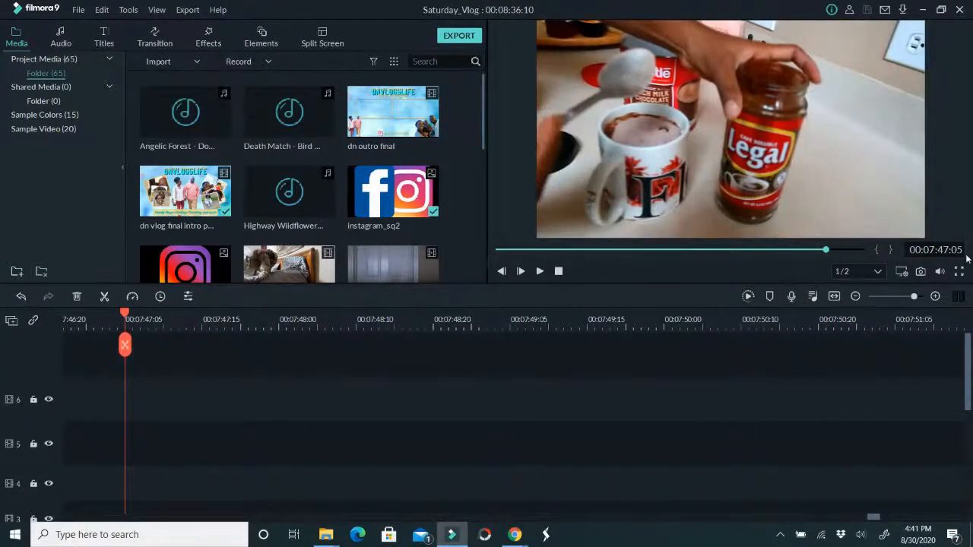
drag(912, 297, 883, 297)
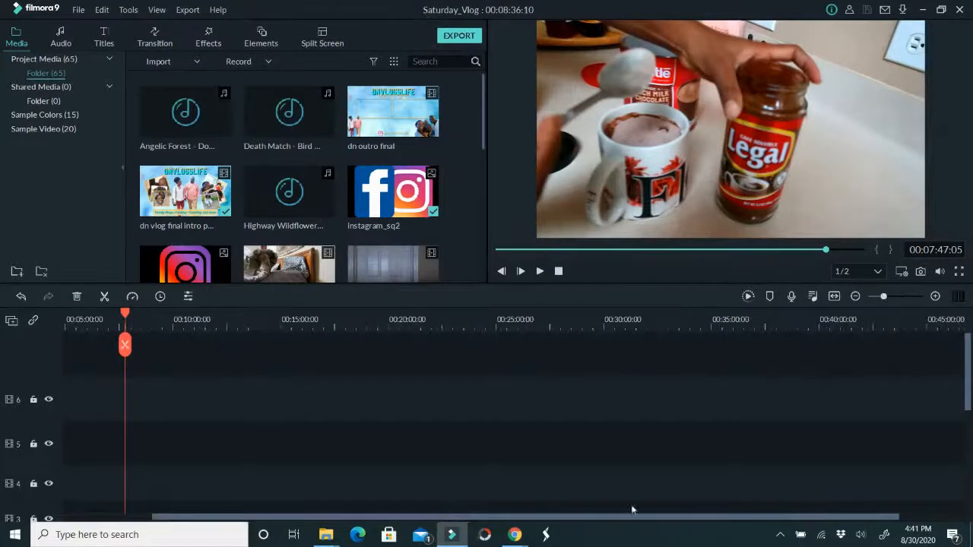
drag(548, 517, 310, 536)
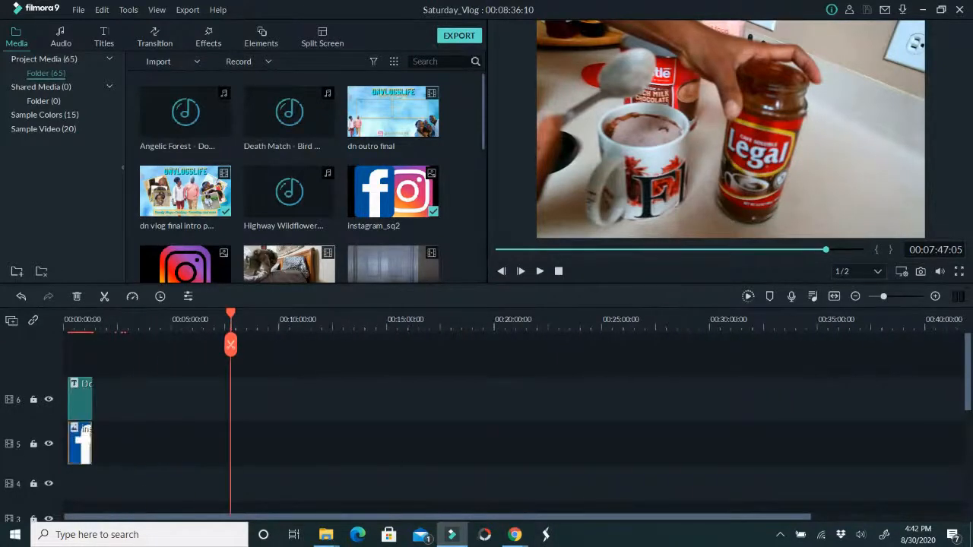
drag(885, 301, 892, 298)
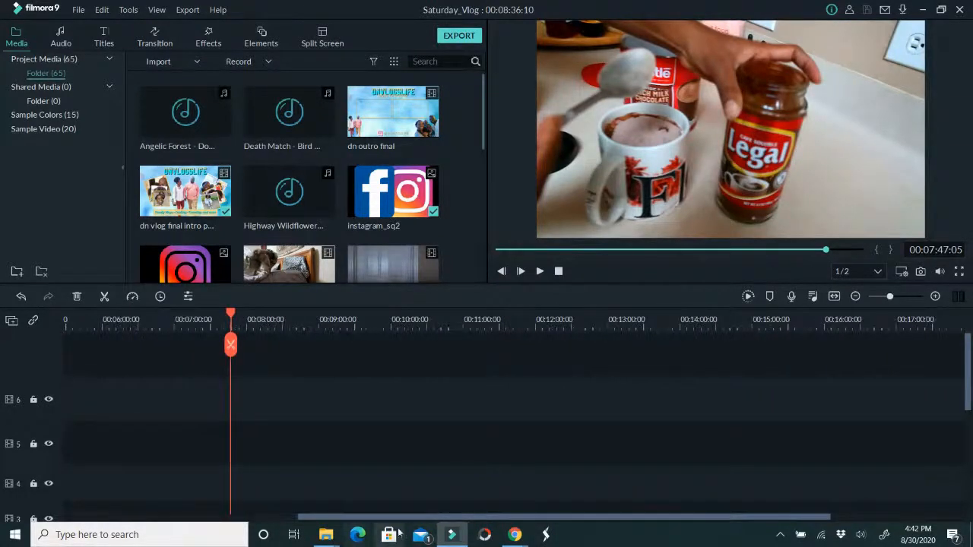
drag(396, 522, 164, 522)
scroll(124, 430, down, 1)
drag(222, 372, 689, 409)
drag(688, 345, 677, 347)
click(677, 318)
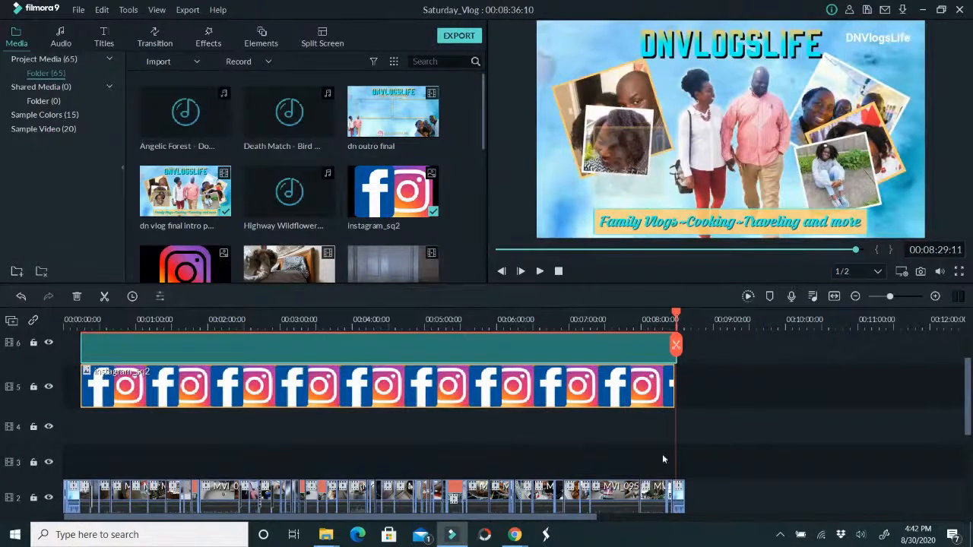
Delete the intro clip at the end of video track 2 and place the dn outro final clip there instead
click(679, 494)
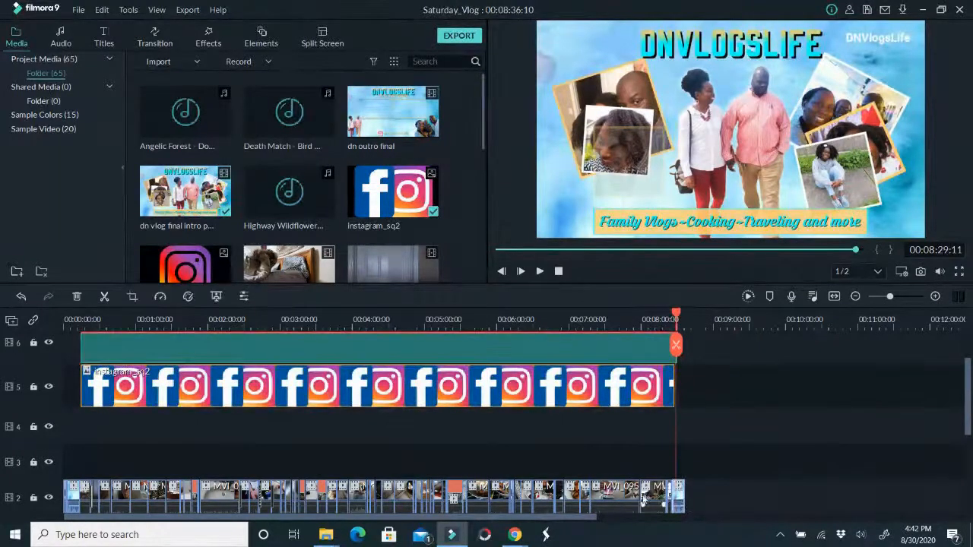
key(Delete)
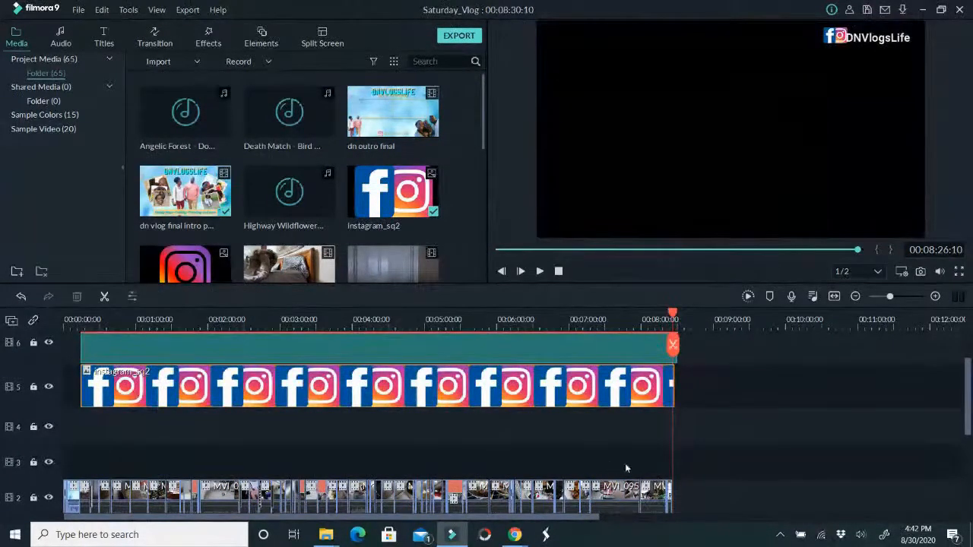
drag(673, 344, 668, 346)
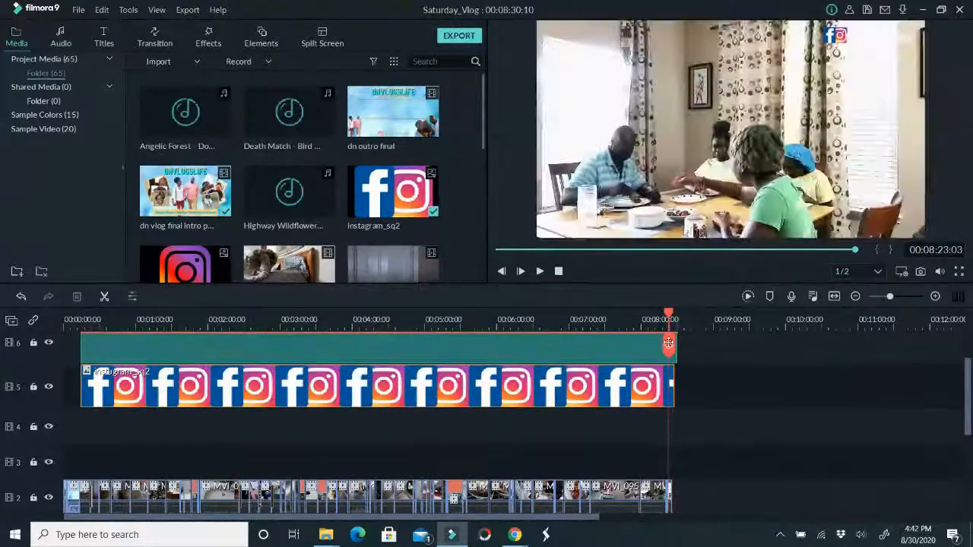
scroll(693, 507, down, 1)
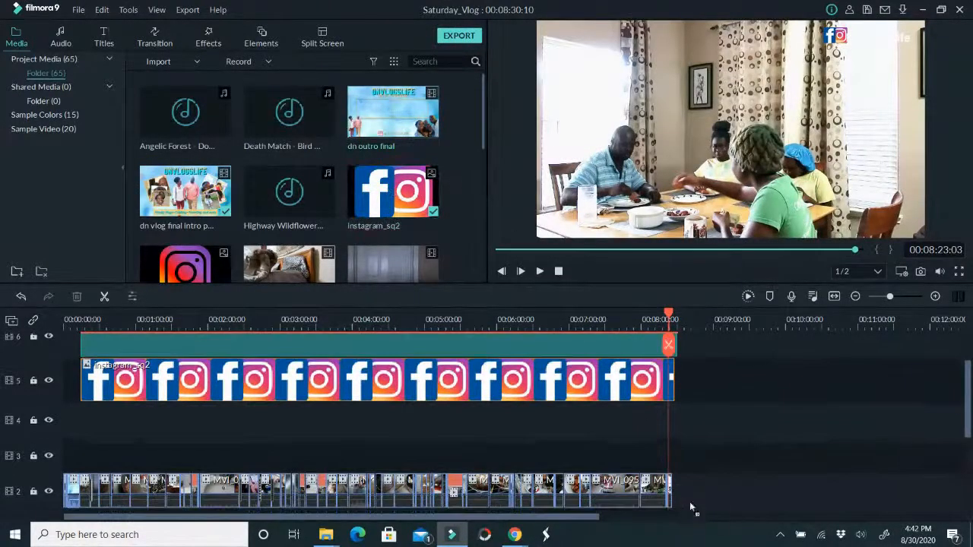
drag(675, 498, 682, 497)
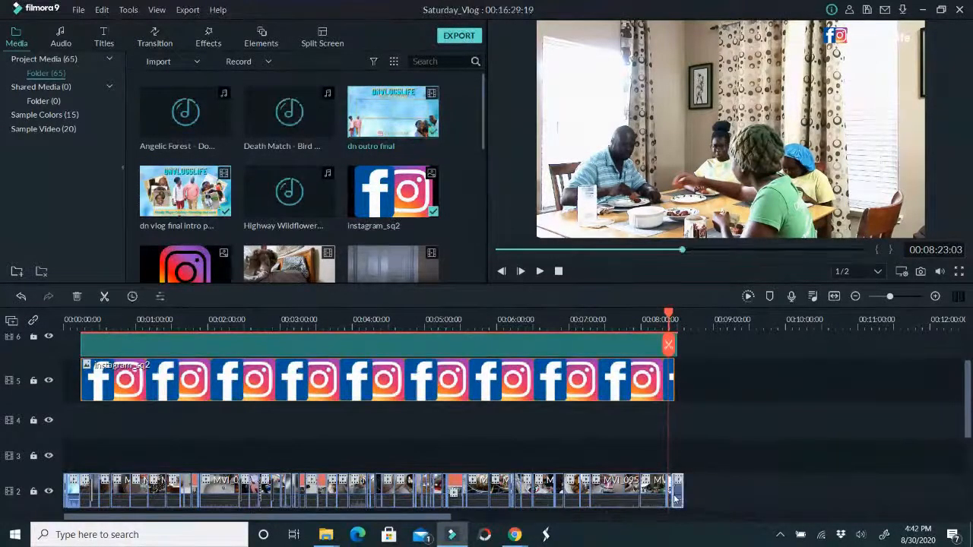
Trim the Default Lowerthird title's end to match the instagram_sq2 clip and move both to the start of the timeline
click(676, 353)
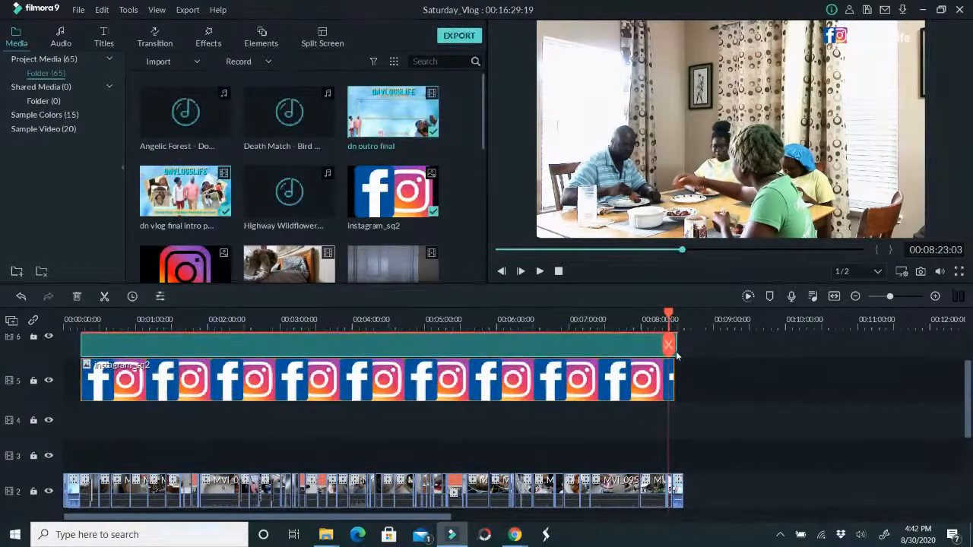
drag(676, 348, 673, 349)
scroll(690, 400, down, 2)
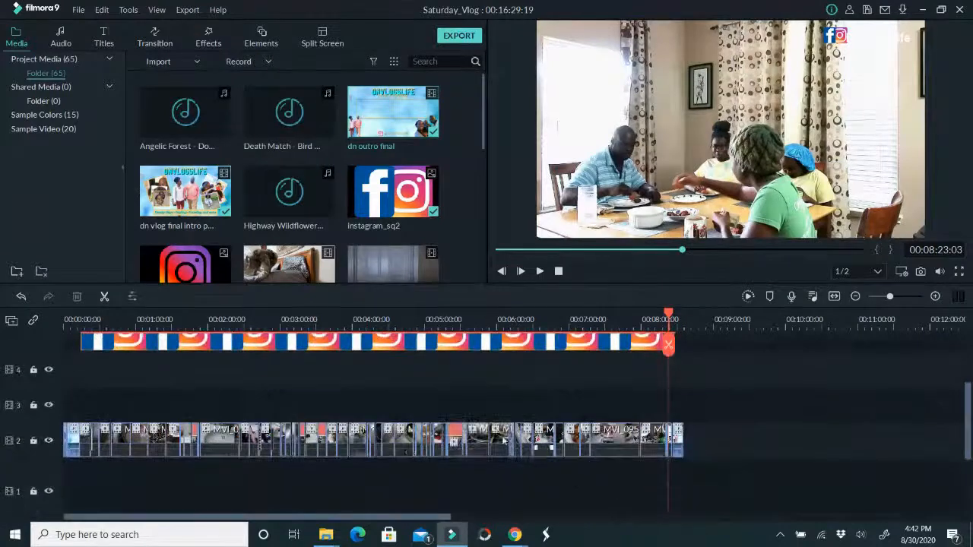
drag(126, 385, 6, 336)
scroll(83, 376, up, 3)
drag(228, 345, 113, 395)
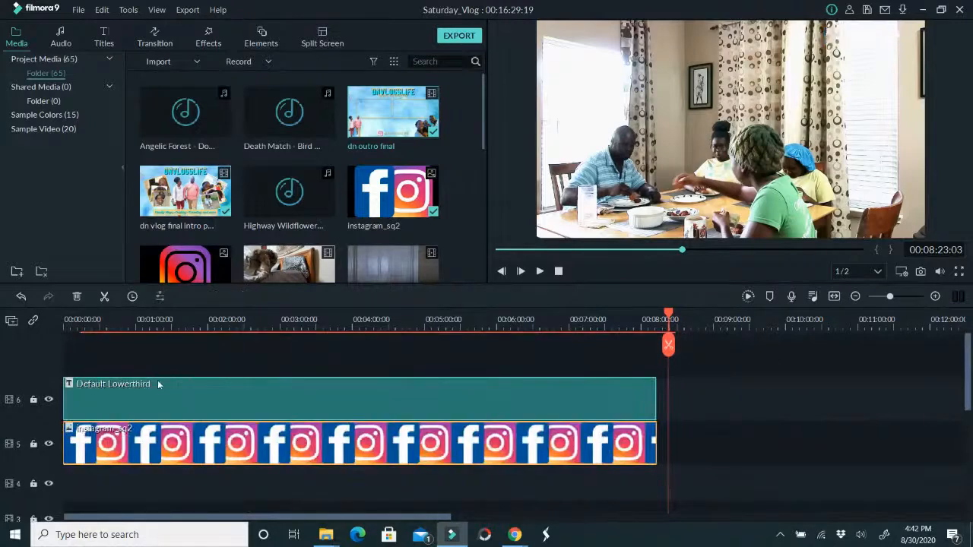
Split the Default Lowerthird title and the instagram_sq2 clip at 00:00:11:14
click(76, 323)
click(77, 346)
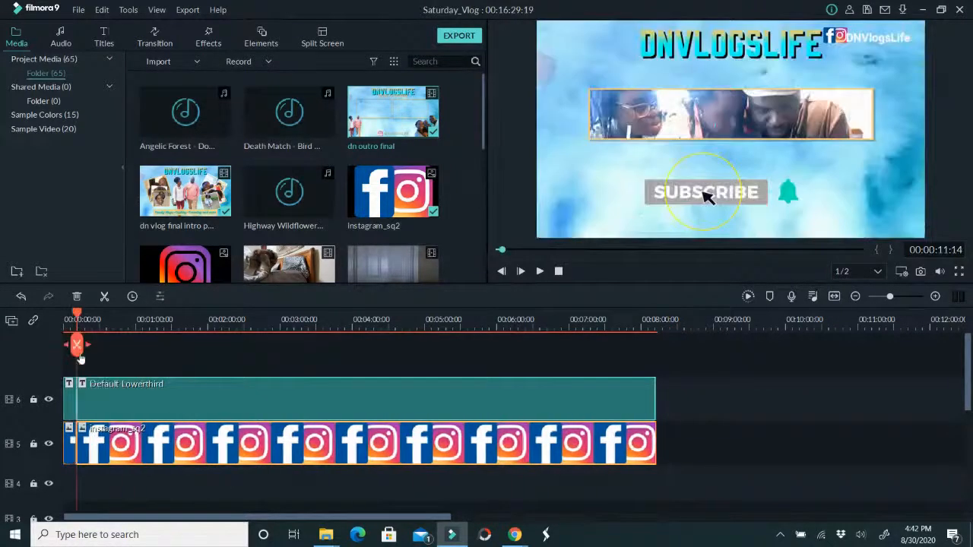
click(93, 488)
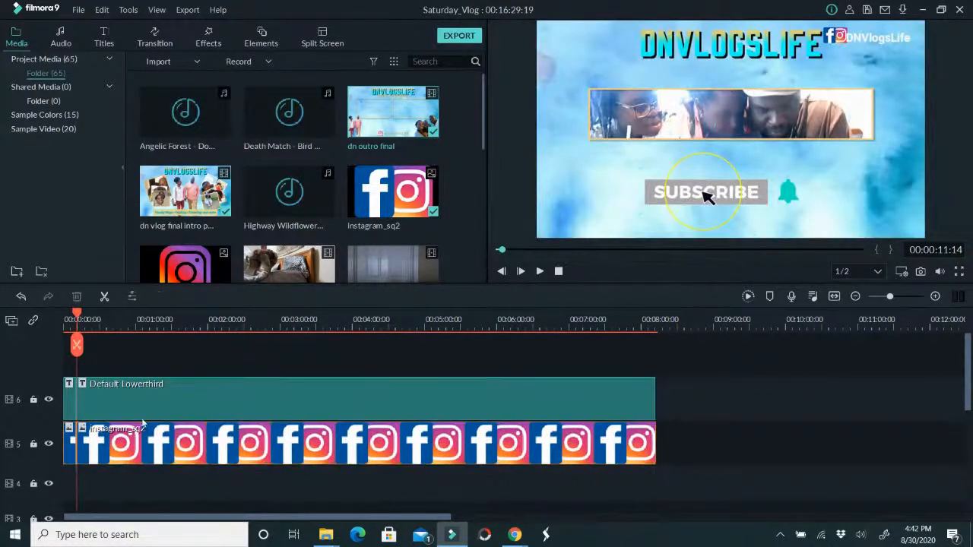
Shorten the opening pieces of the Default Lowerthird title and instagram_sq2 clip to cover only the teaser segments
scroll(136, 416, down, 3)
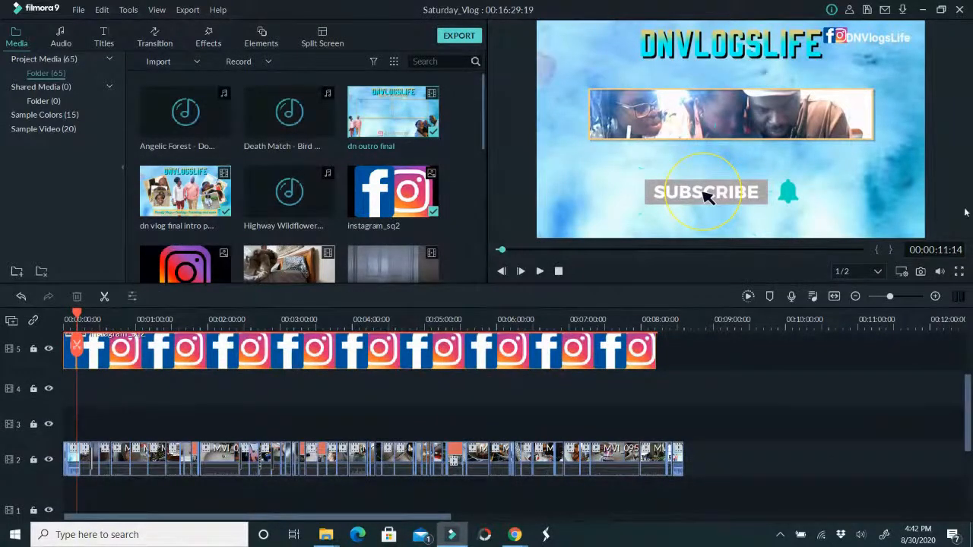
drag(889, 298, 895, 302)
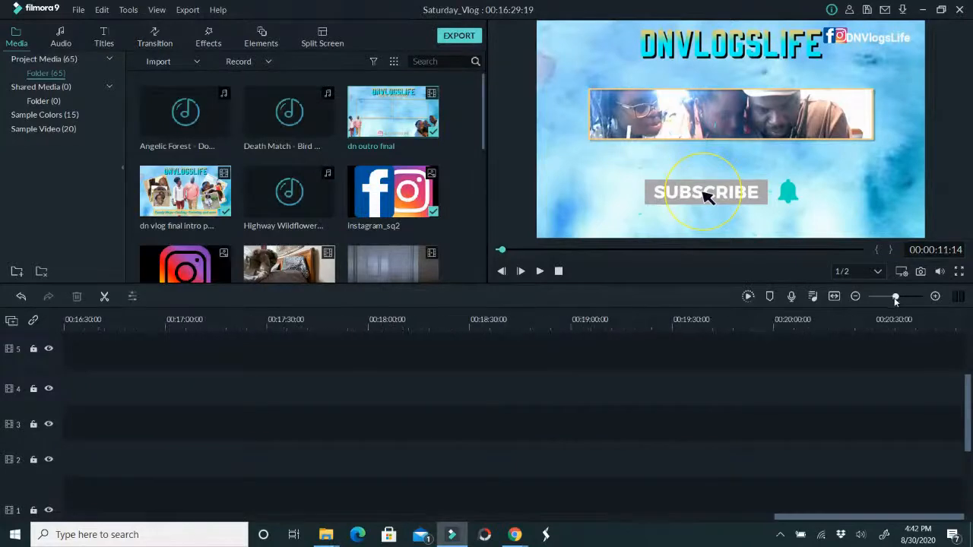
drag(793, 523, 84, 522)
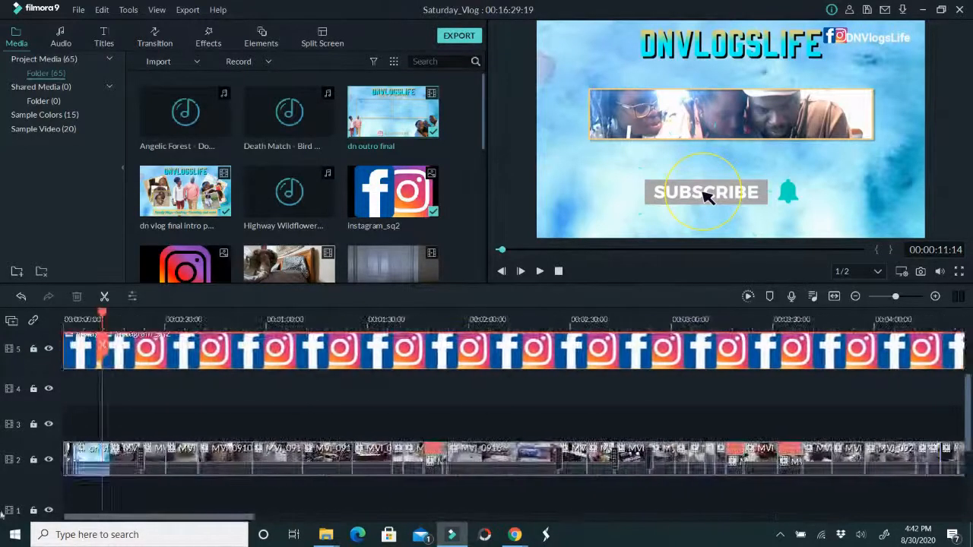
drag(96, 401, 86, 368)
scroll(113, 391, down, 1)
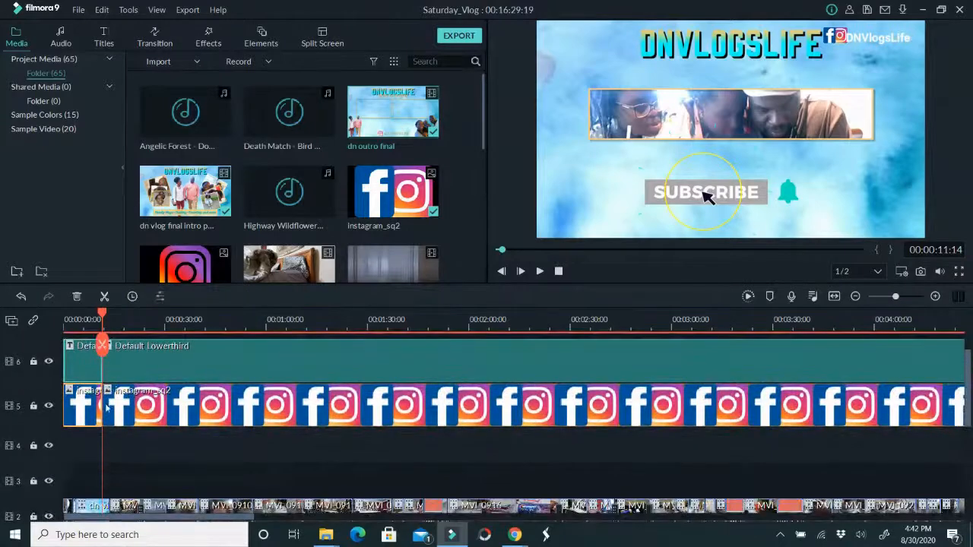
drag(101, 407, 78, 414)
drag(111, 330, 176, 322)
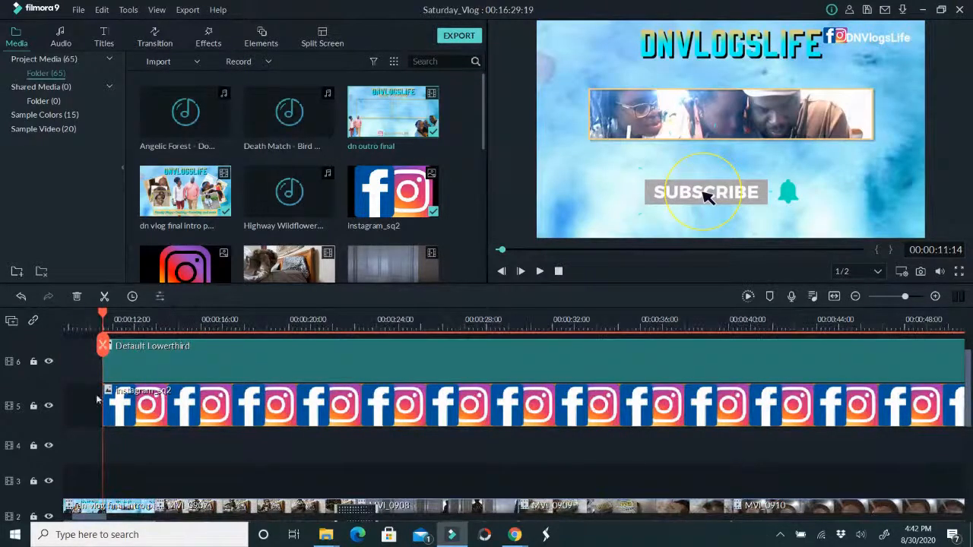
Move the long Default Lowerthird and instagram_sq2 pieces together so they start just after the intro ends
drag(125, 457, 103, 366)
click(102, 370)
drag(120, 459, 275, 360)
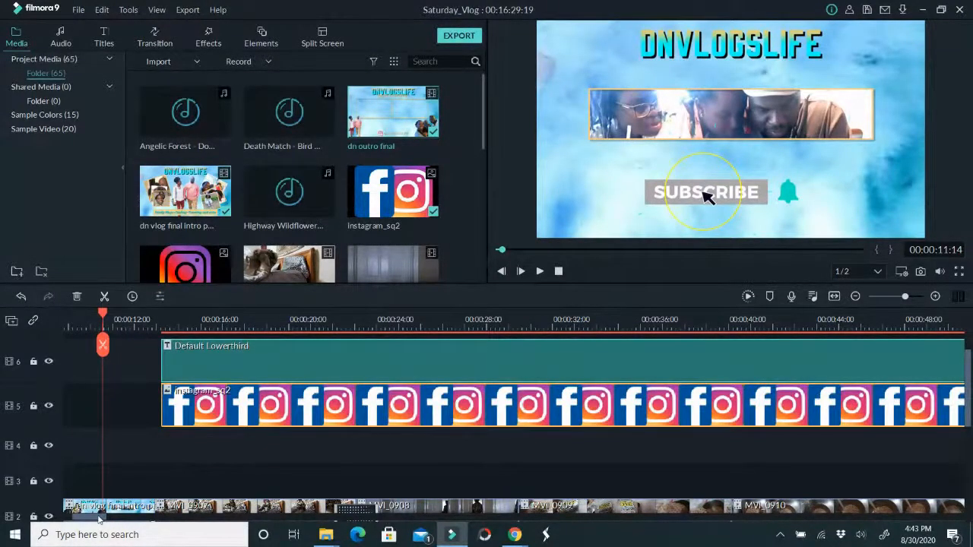
Adjust the opening title and logo pieces to end where the intro begins and place the playhead at 00:00:03:20
drag(99, 519, 12, 520)
drag(169, 409, 150, 370)
click(106, 320)
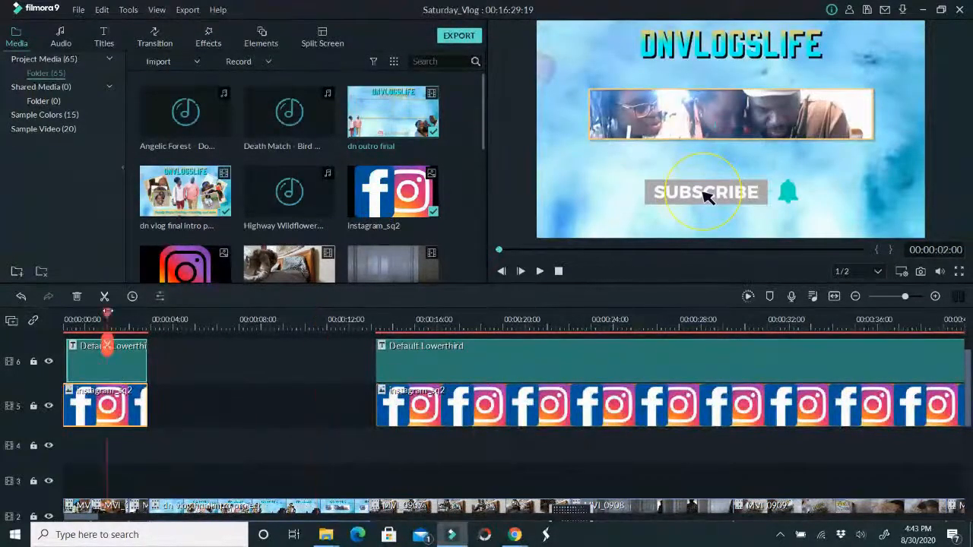
click(142, 326)
mouse_move(142, 325)
mouse_down()
mouse_move(156, 328)
mouse_move(147, 329)
mouse_up()
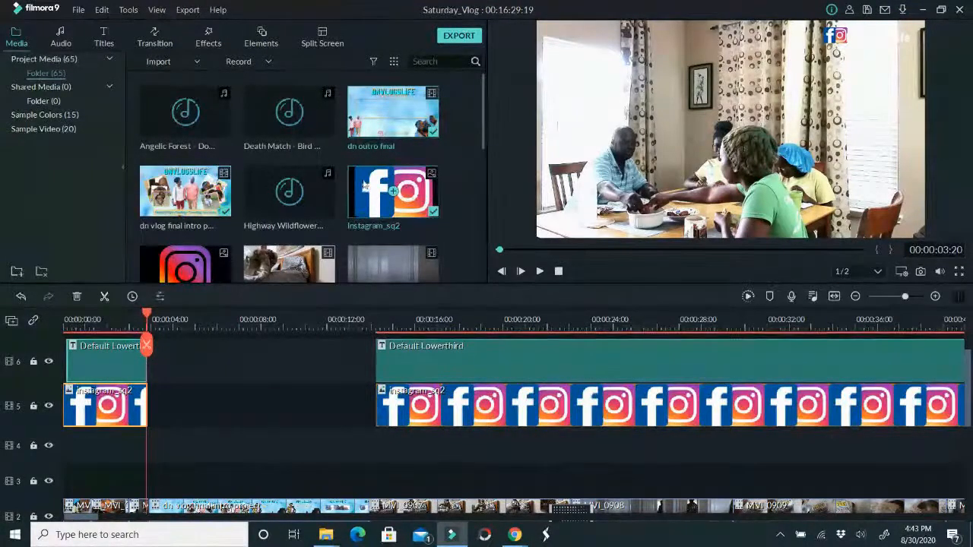
Save the project under its existing name
key(ctrl+shift+s)
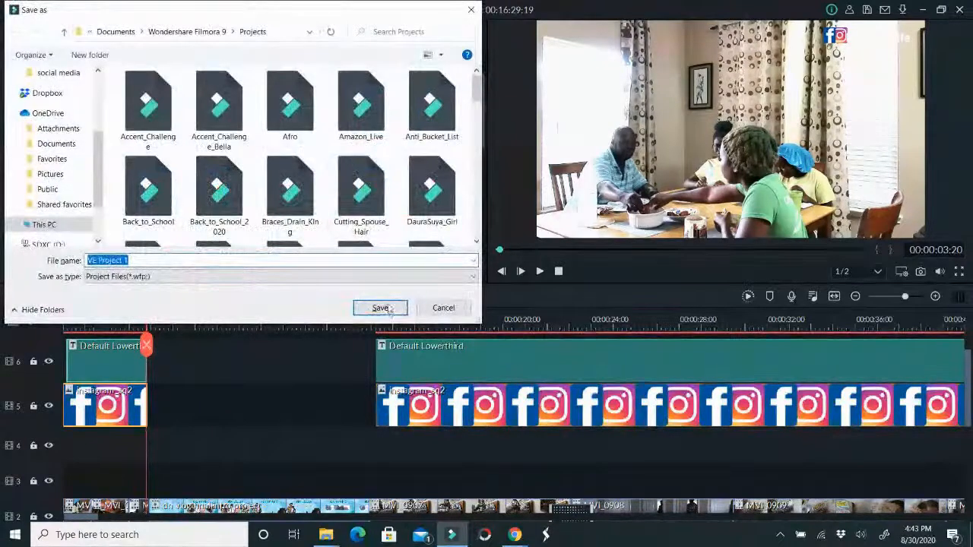
click(441, 308)
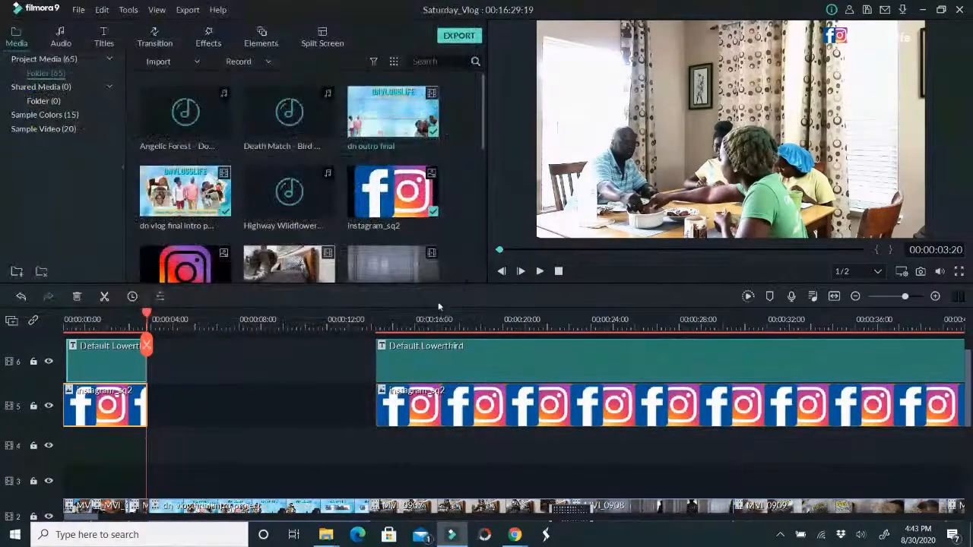
key(ctrl+s)
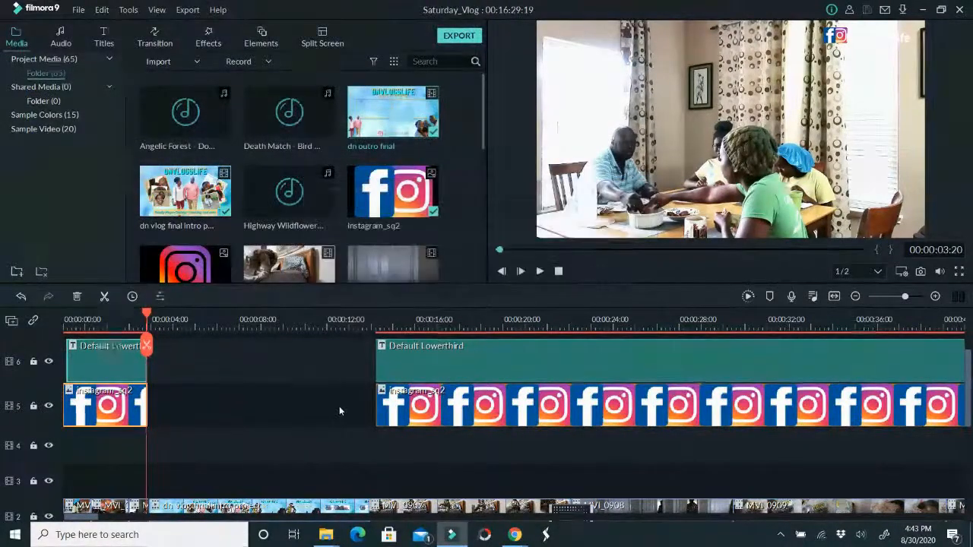
Raise the volume of the REC_20200830_163305 voiceover on audio track 1 to about 4.64 dB
scroll(339, 406, down, 3)
drag(400, 496, 402, 498)
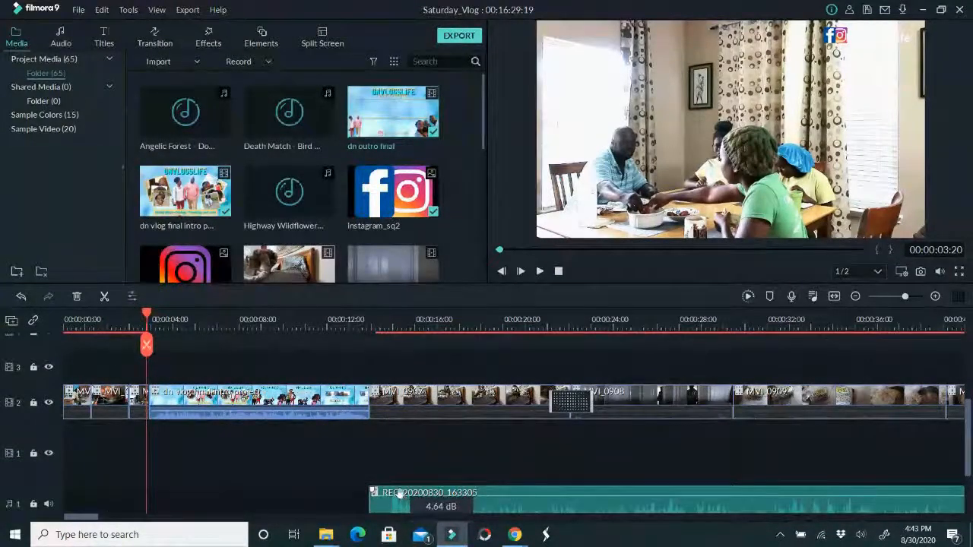
scroll(445, 477, down, 1)
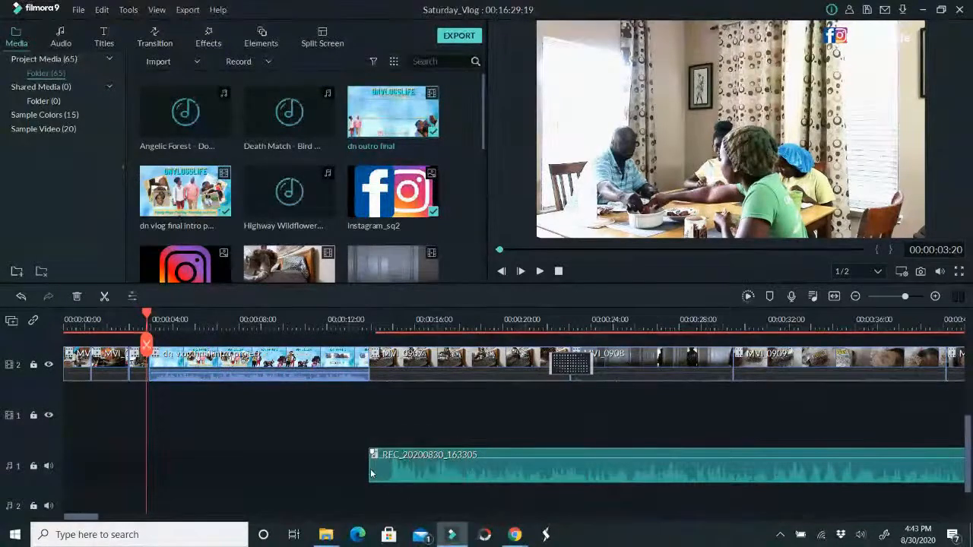
Import the audio file FynestLyk - Noir Et Blanc Vie from the Downloads folder into My Music
scroll(228, 342, up, 3)
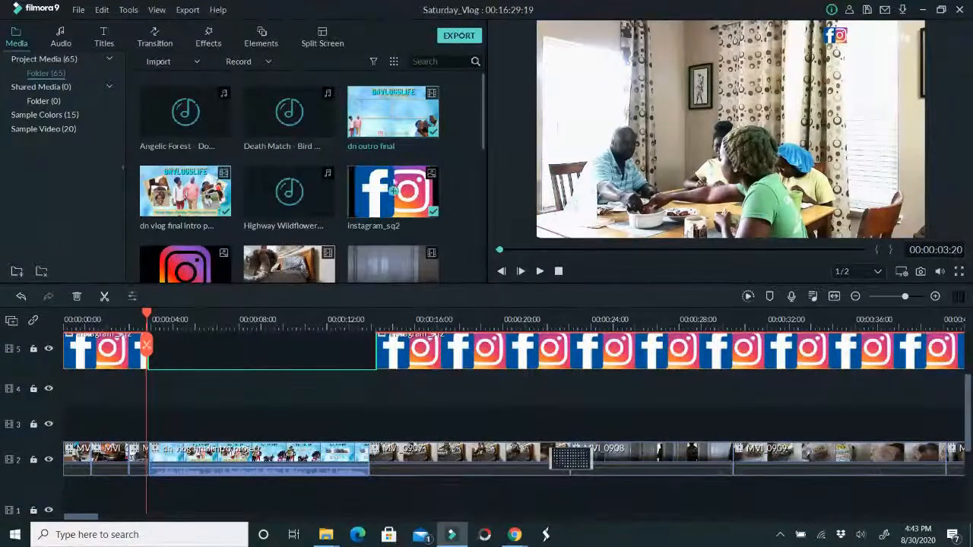
scroll(251, 152, down, 10)
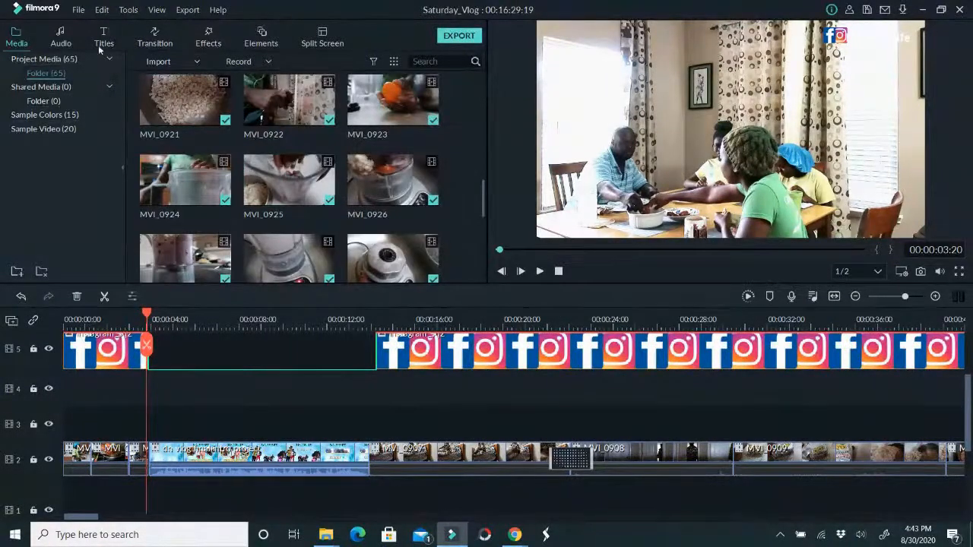
click(67, 44)
click(79, 191)
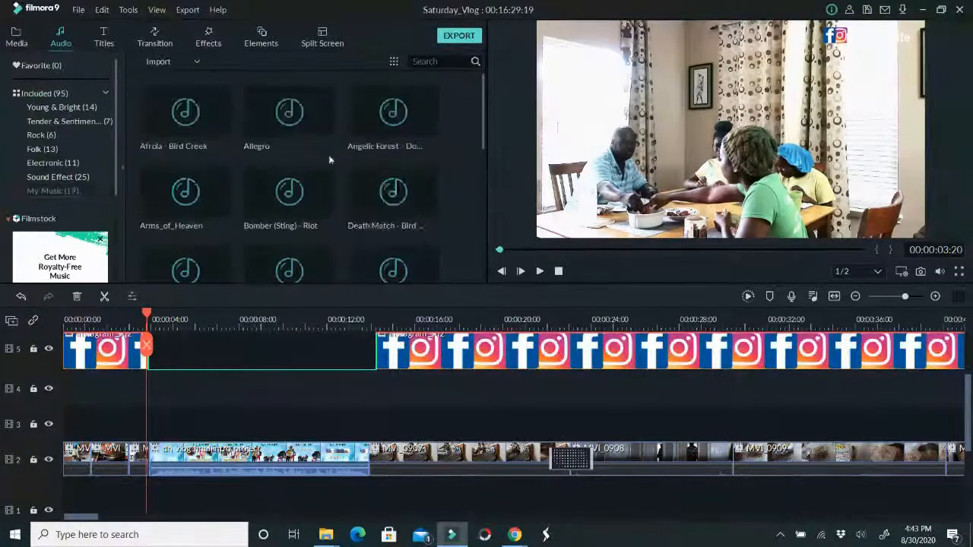
scroll(374, 167, down, 5)
click(187, 61)
click(186, 78)
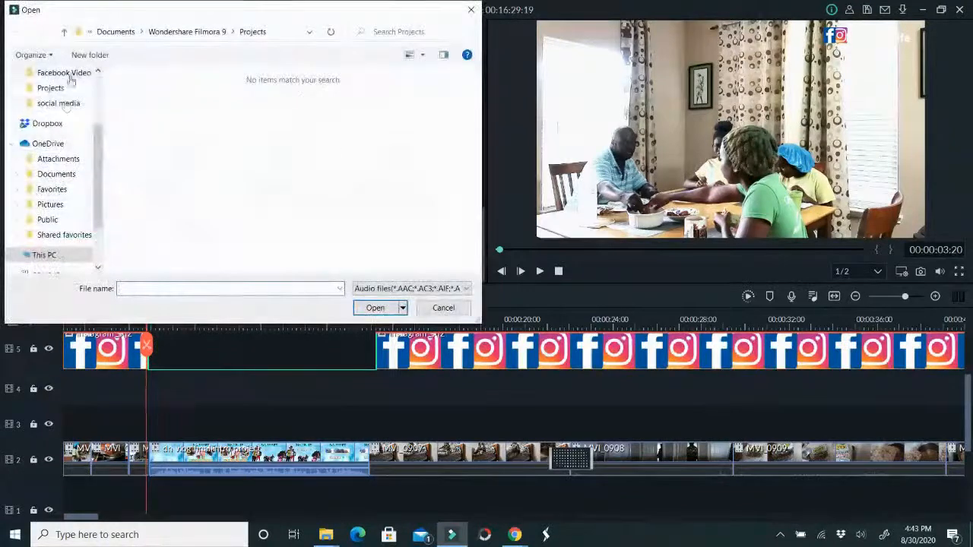
scroll(69, 91, up, 3)
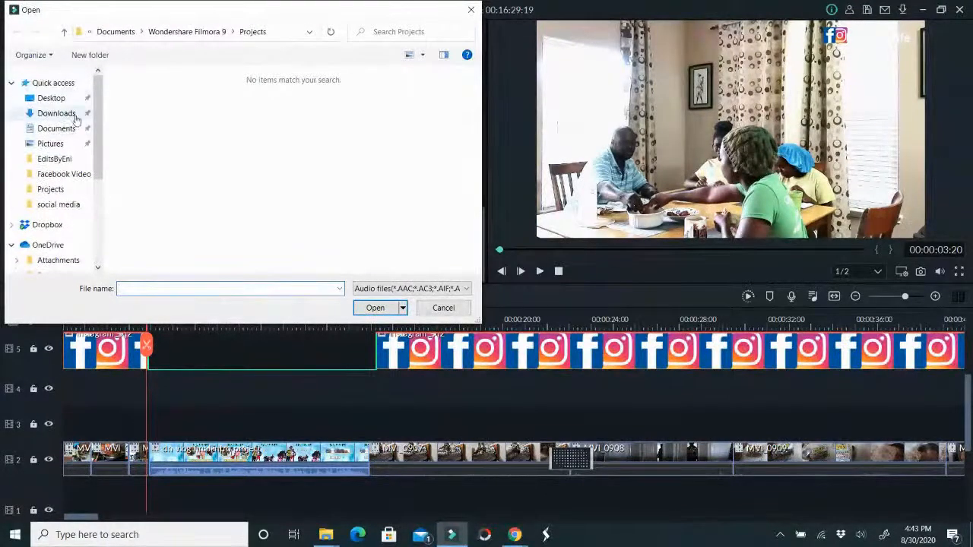
click(67, 113)
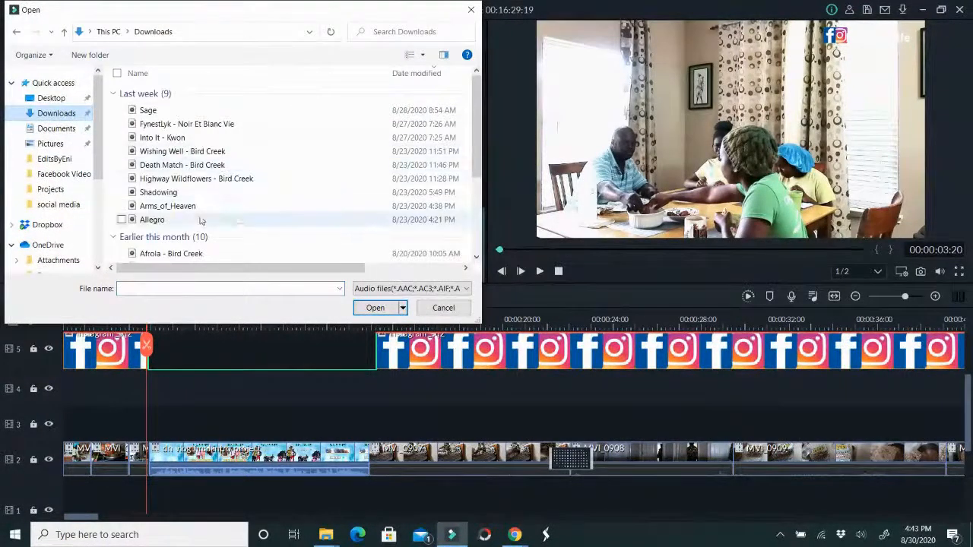
click(199, 127)
double_click(198, 126)
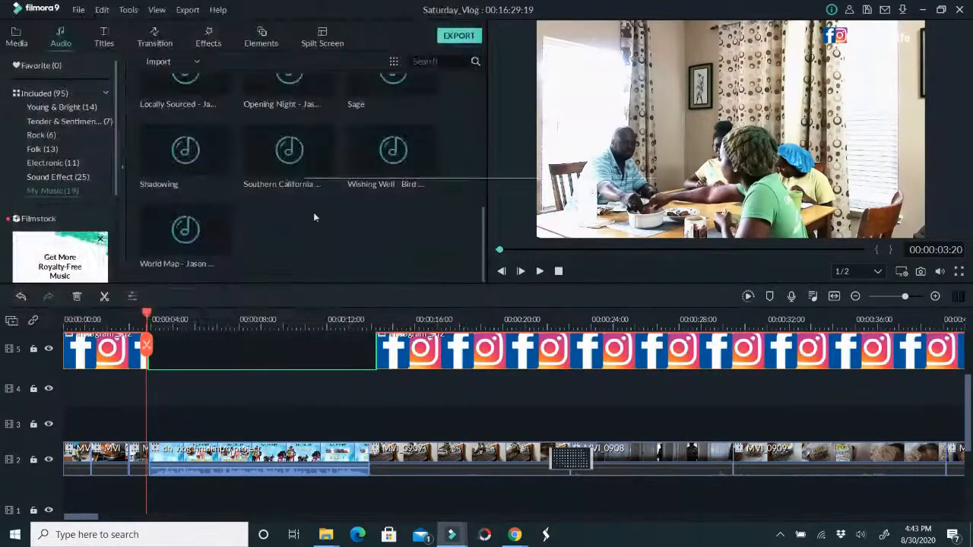
Place the FynestLyk - Noir Et Blanc Vie track on audio track 2 at the start of the voiceover
scroll(386, 222, down, 5)
scroll(397, 153, up, 5)
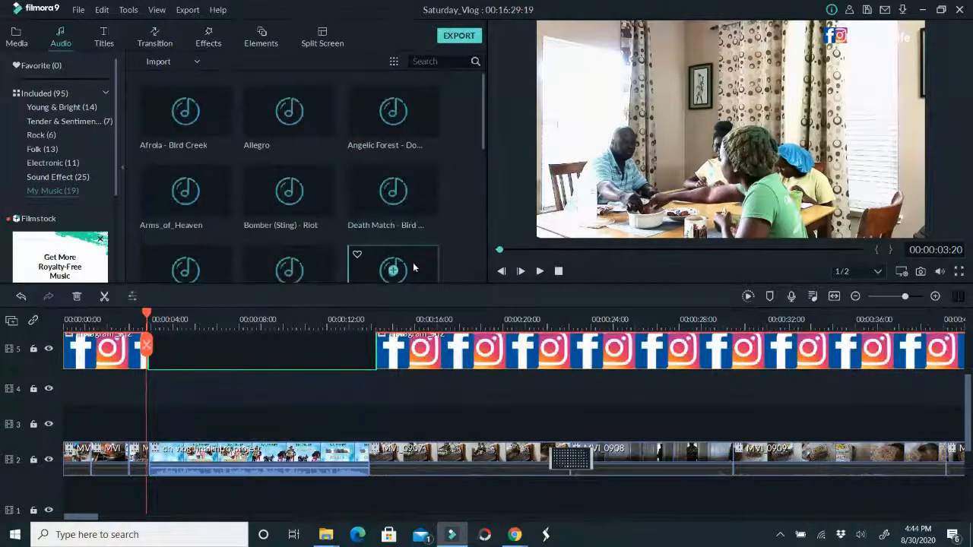
drag(413, 266, 369, 478)
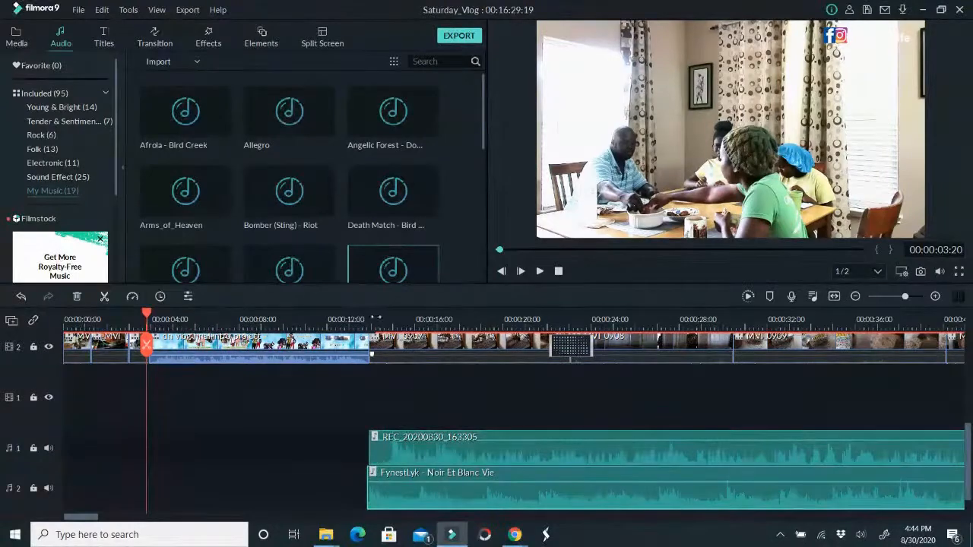
Play the timeline from 00:00:13:19 and lower the volume of the music on audio track 2 beneath the voiceover
click(366, 314)
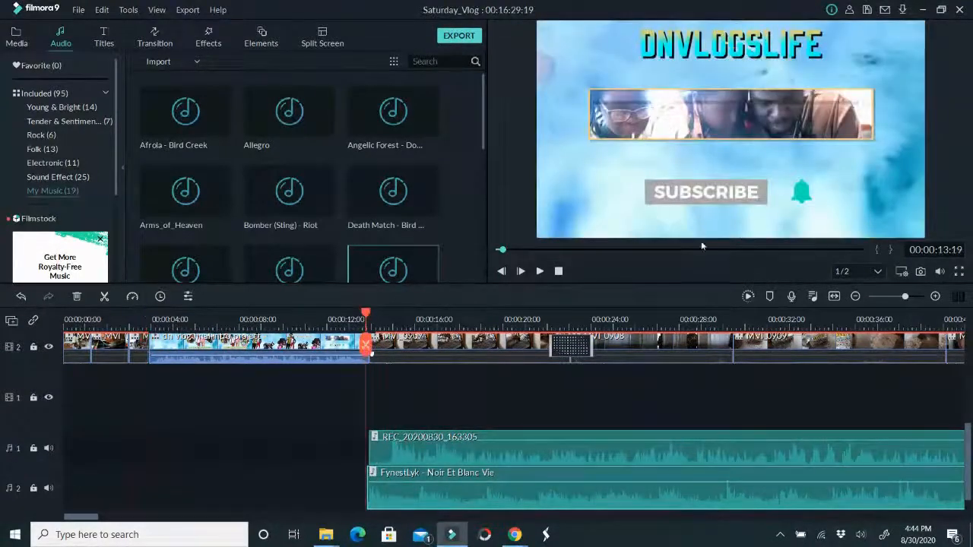
click(540, 271)
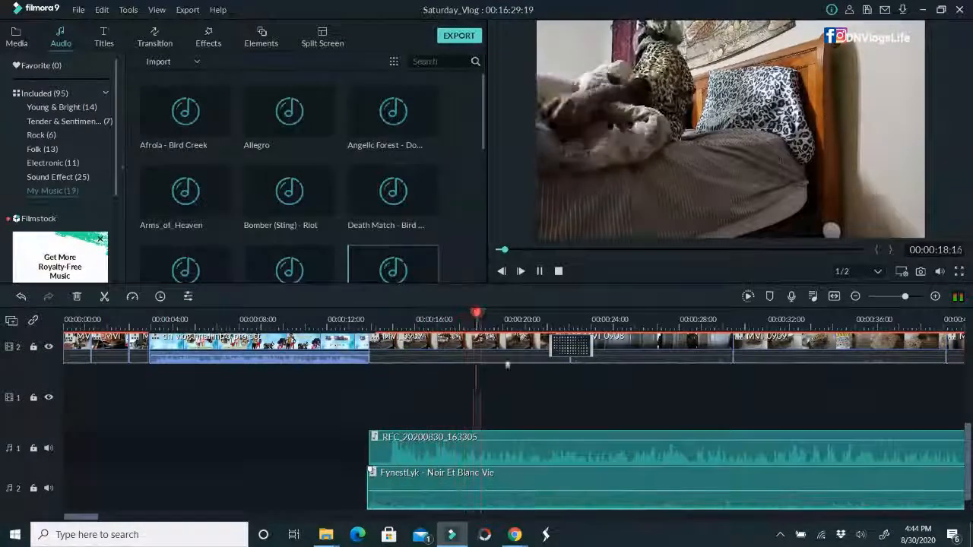
click(540, 272)
Preview the Bomber (Sting) - Riot, Wishing Well - Bird Creek and World Map tracks in the My Music collection
mouse_move(361, 125)
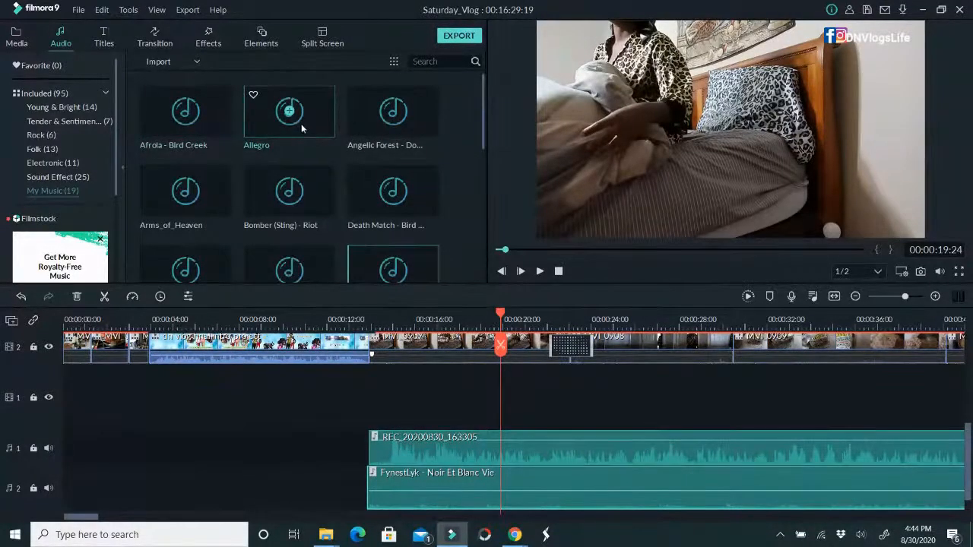
double_click(307, 204)
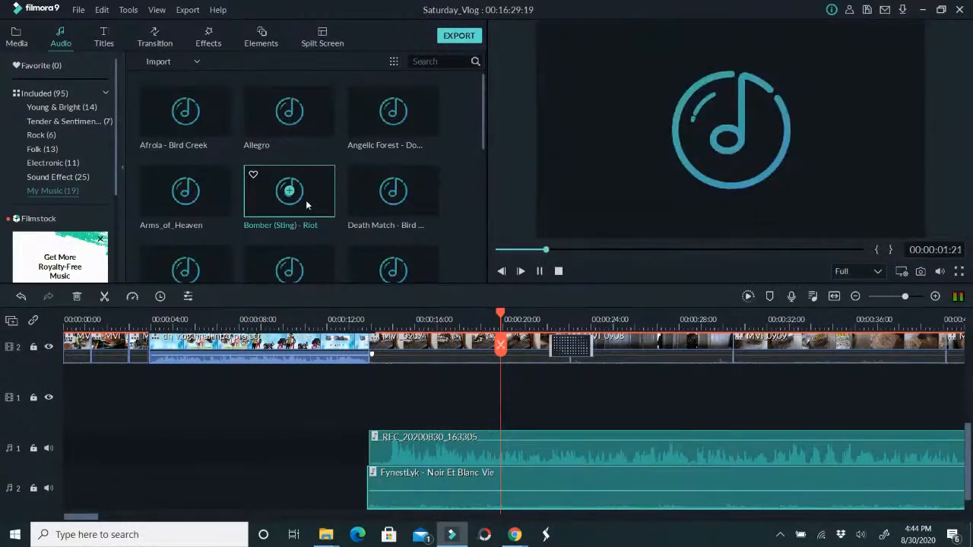
key(space)
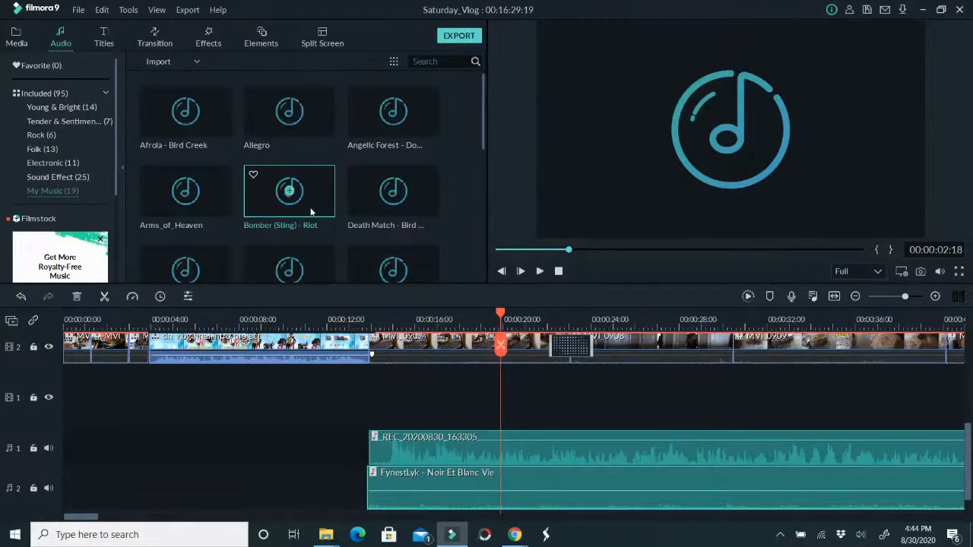
scroll(384, 202, down, 10)
scroll(393, 156, up, 4)
scroll(382, 194, down, 4)
double_click(403, 163)
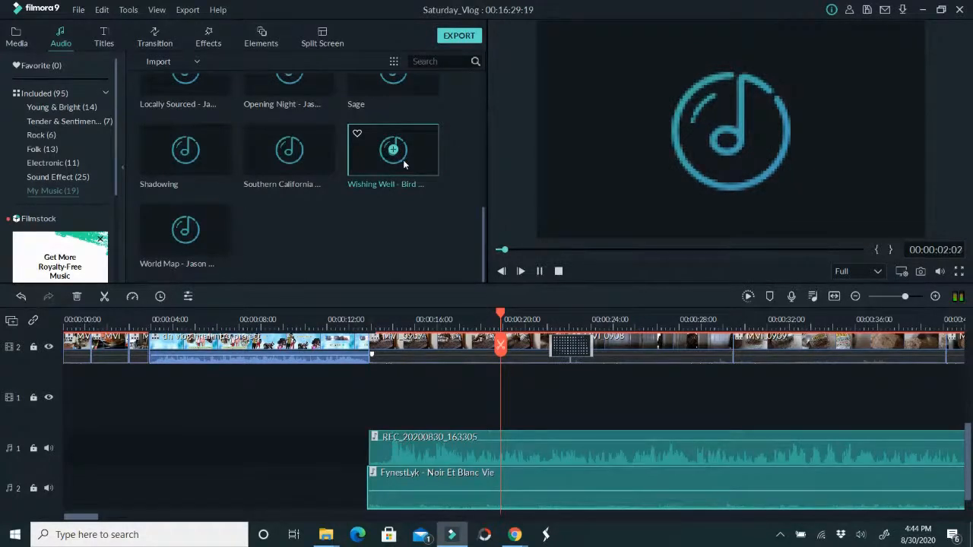
click(542, 270)
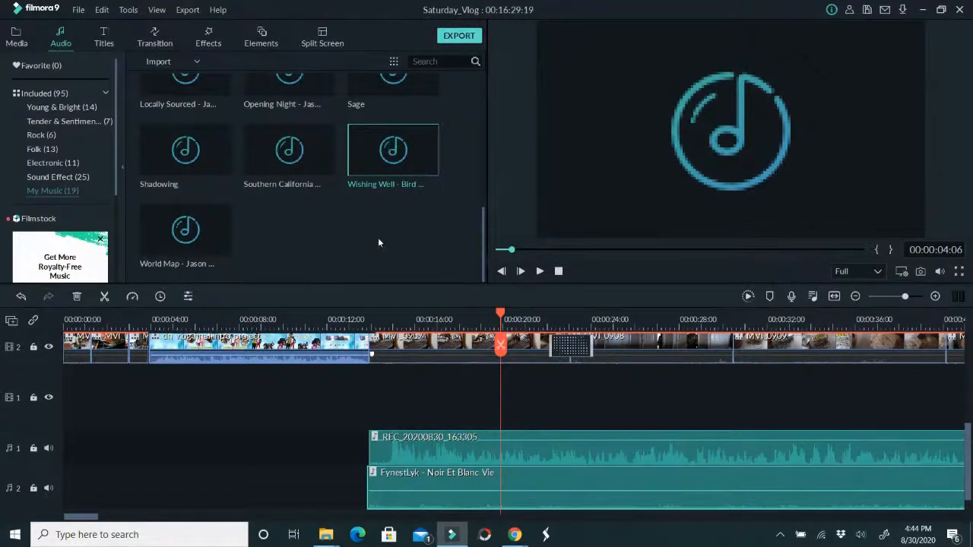
double_click(205, 240)
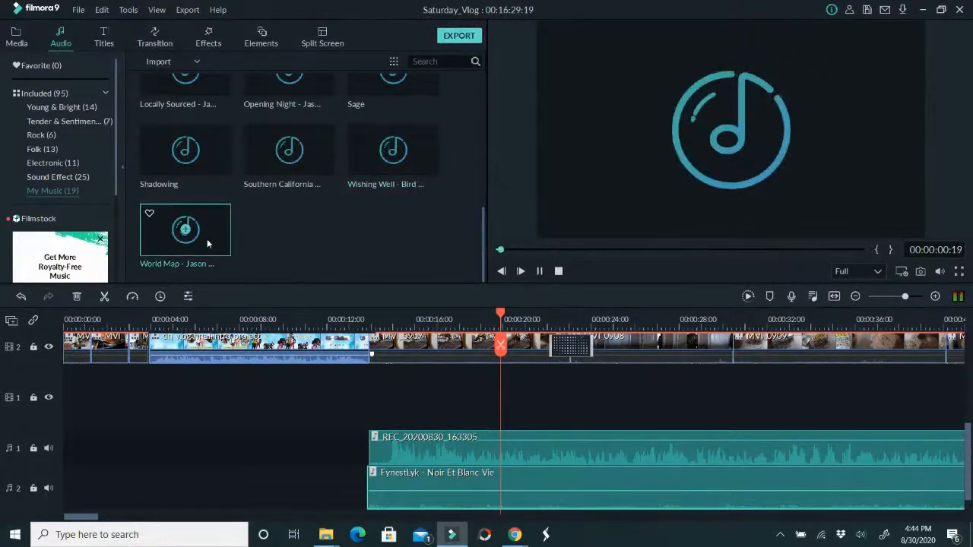
click(540, 271)
scroll(391, 193, up, 5)
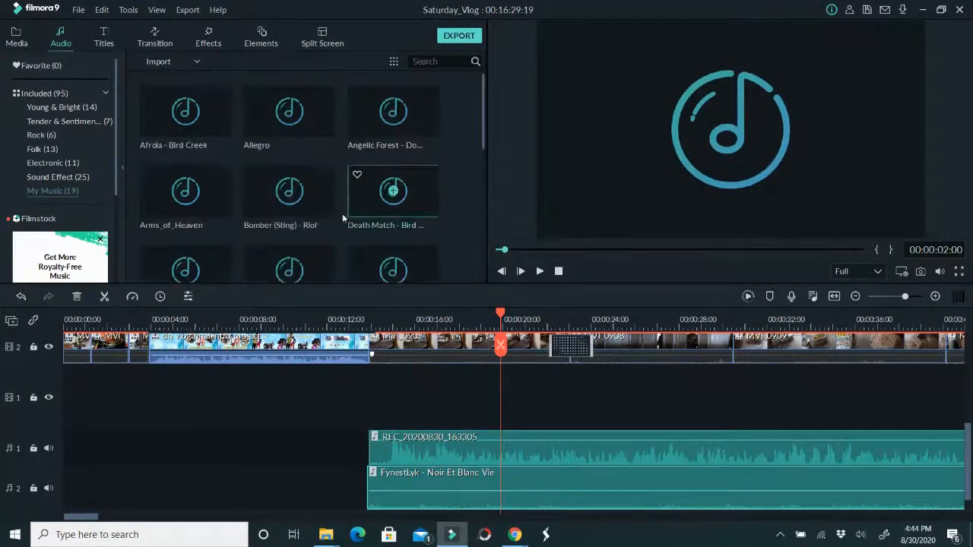
click(179, 63)
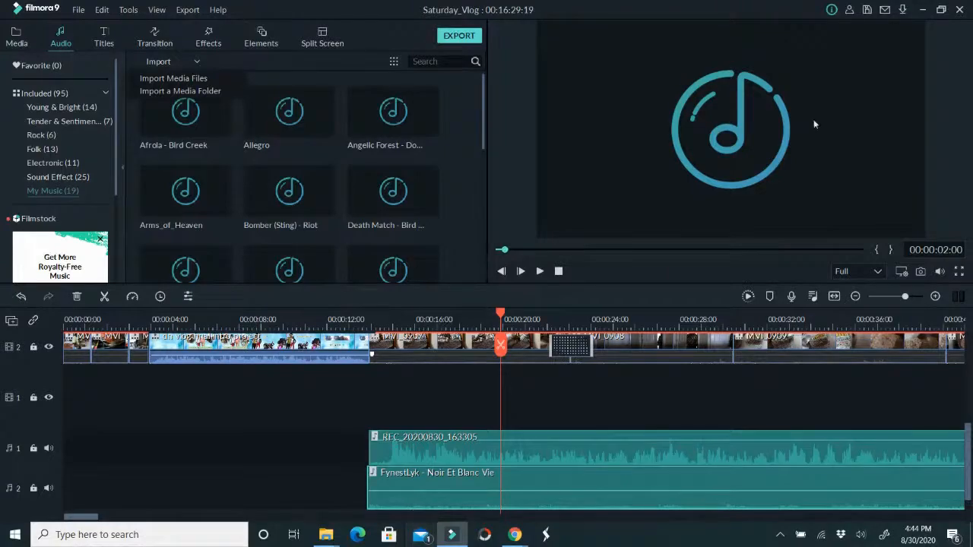
click(451, 537)
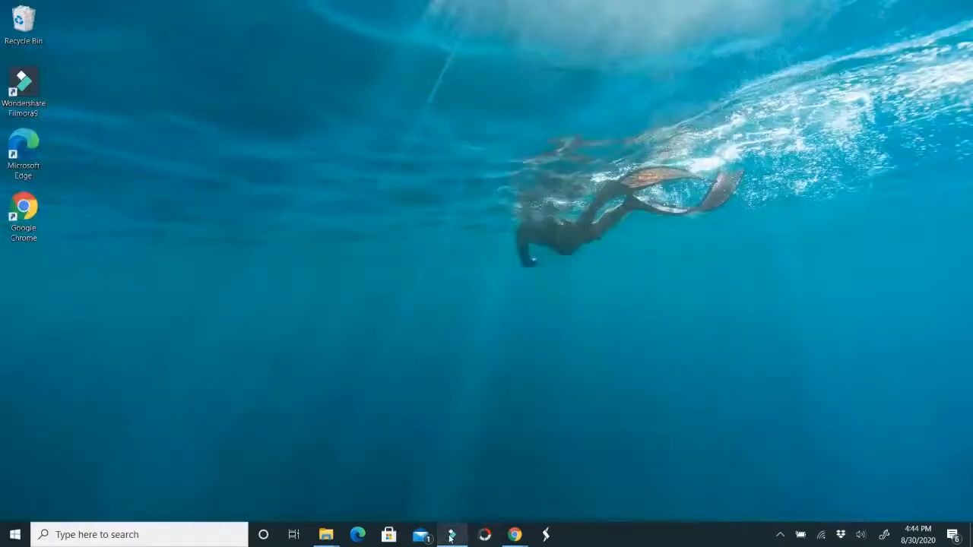
click(449, 538)
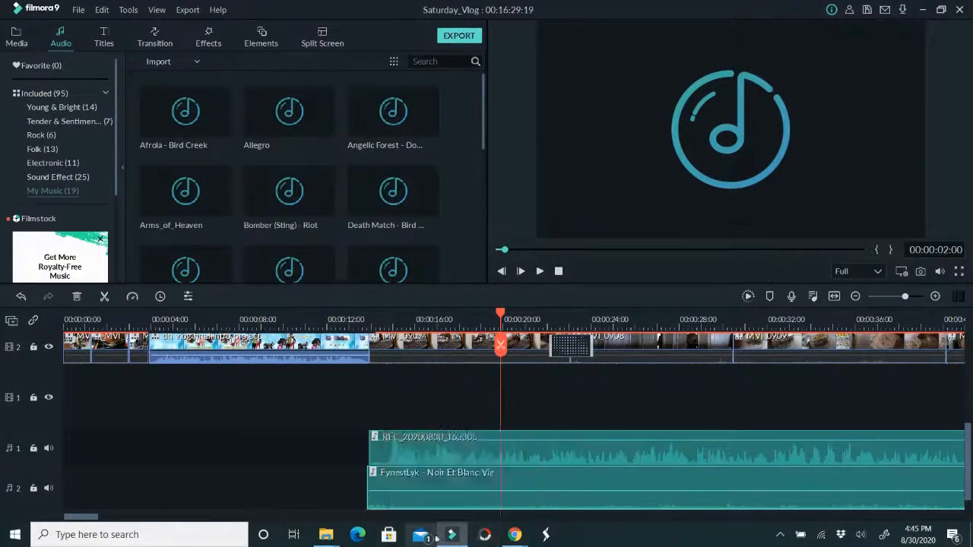
Switch to the StreamYard broadcast in Chrome, unmute the presenter's microphone and dismiss the tip about sharing screen audio
mouse_move(515, 534)
click(458, 482)
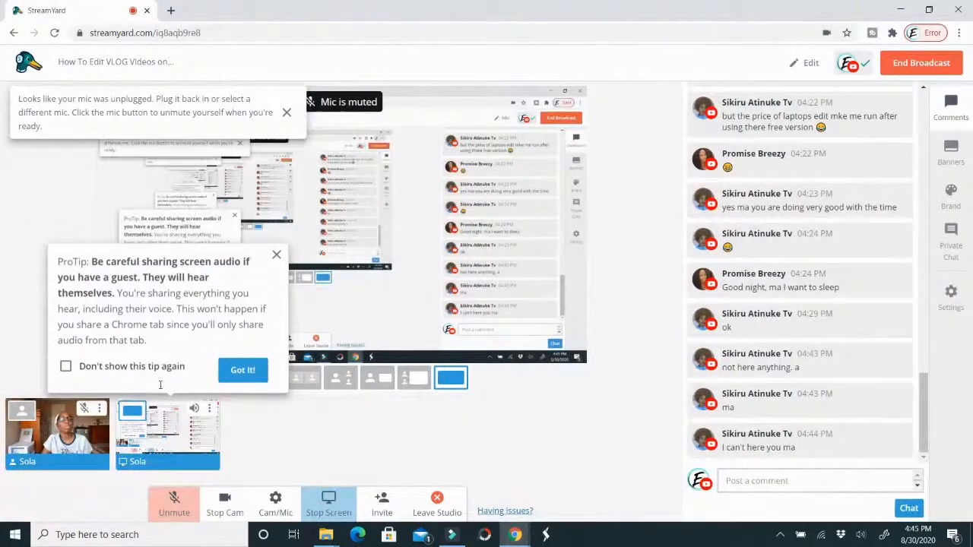
click(86, 409)
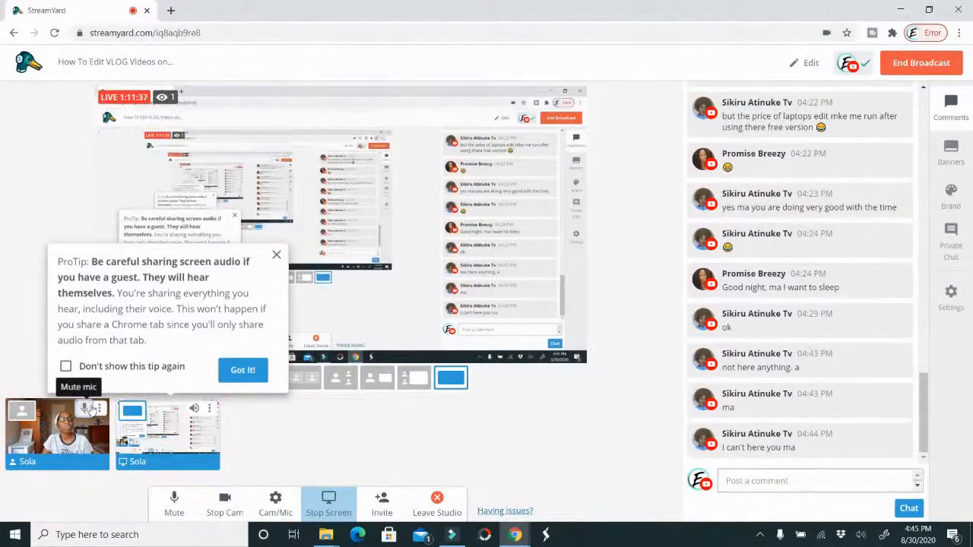
click(253, 370)
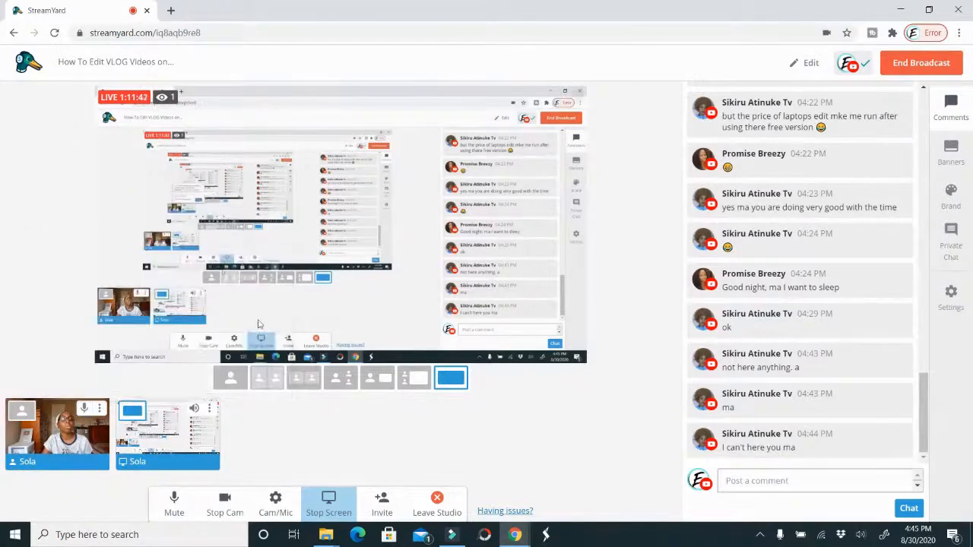
Return from the StreamYard broadcast to the Saturday_Vlog project in Filmora9
mouse_move(124, 433)
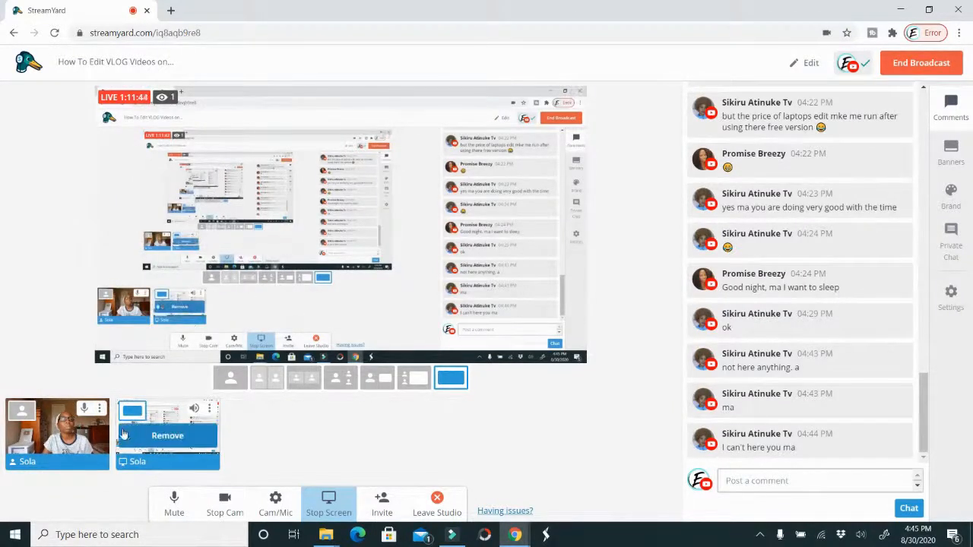
mouse_move(89, 436)
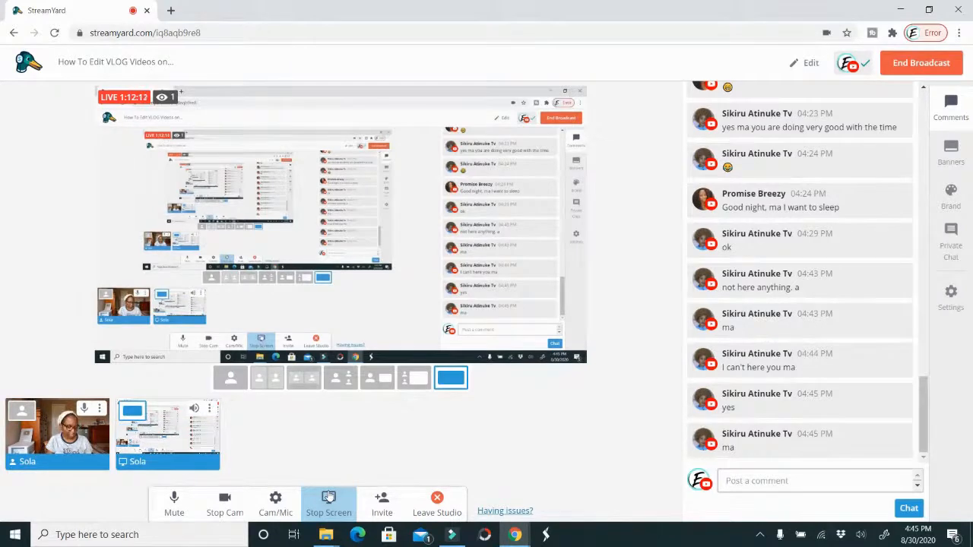
click(515, 535)
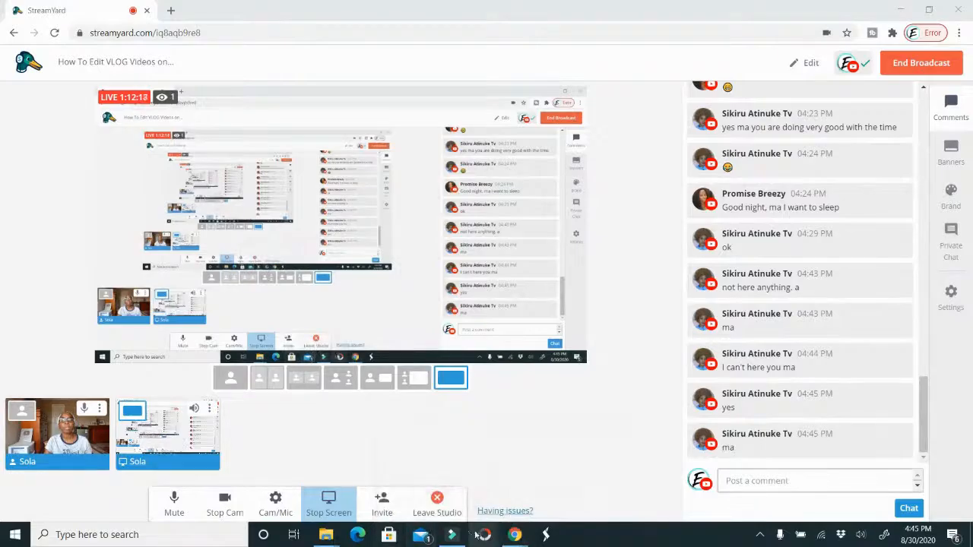
click(450, 535)
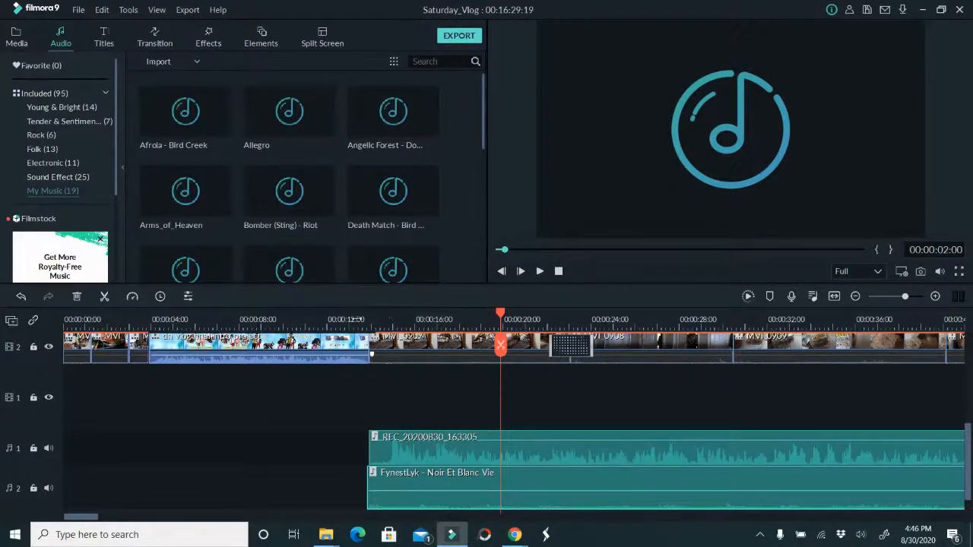
mouse_move(301, 224)
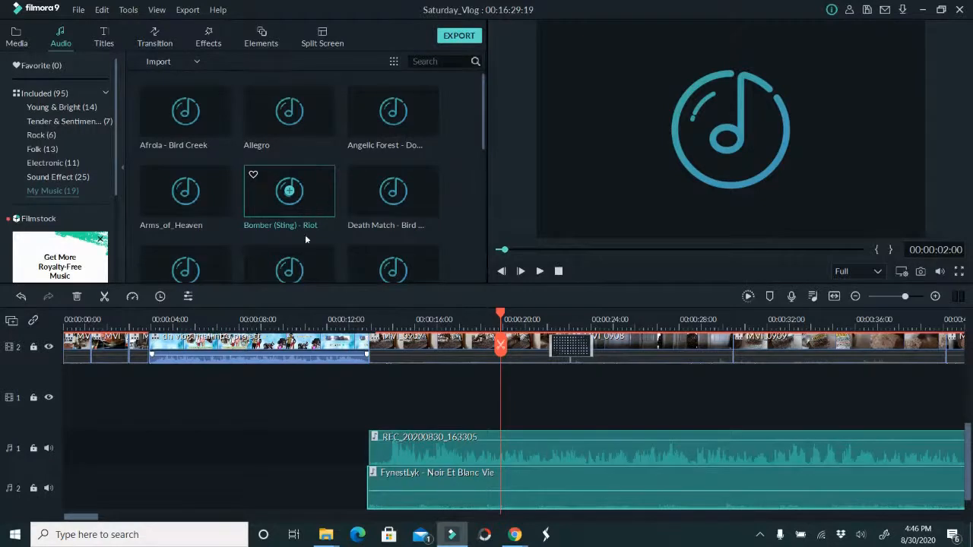
mouse_move(167, 228)
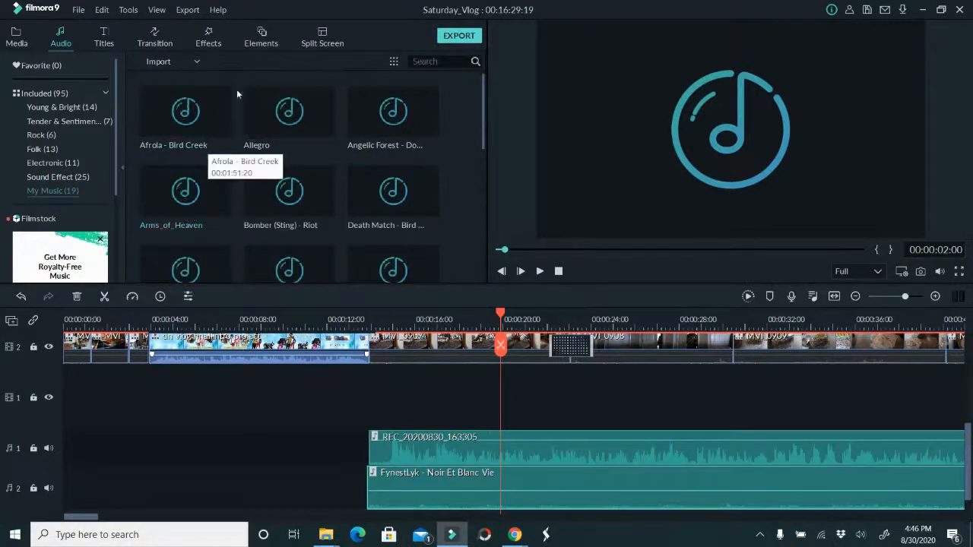
click(197, 62)
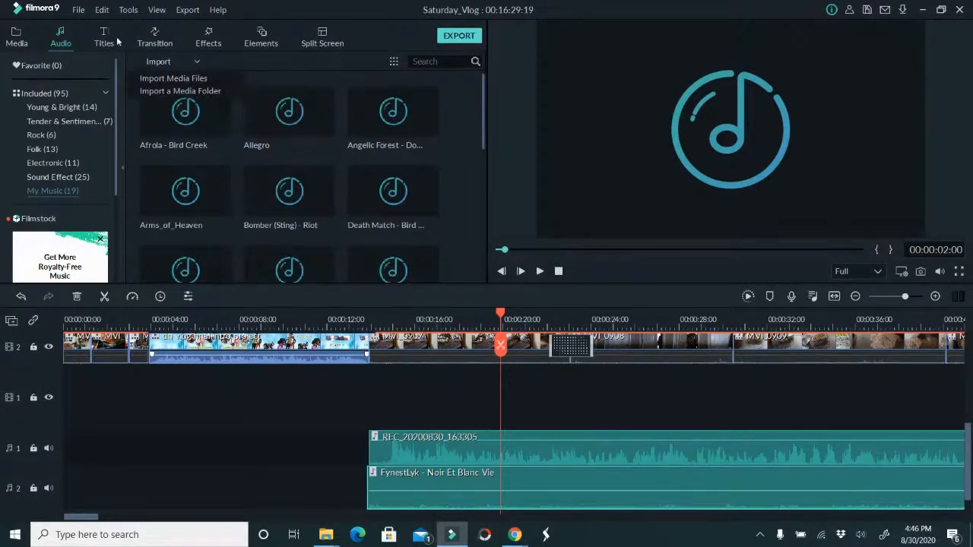
click(186, 91)
click(570, 162)
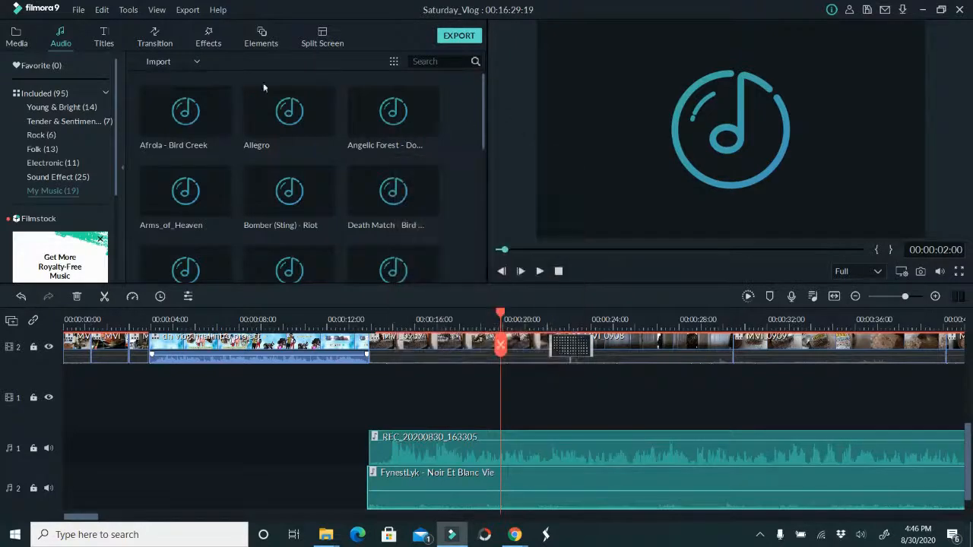
Import the audio file Sage from the Downloads folder into My Music and preview it
click(189, 62)
click(199, 79)
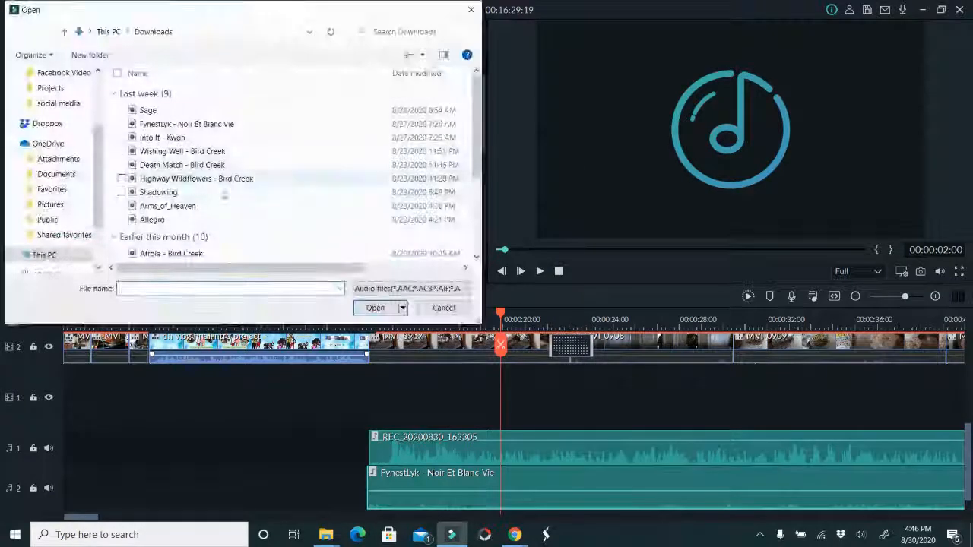
double_click(203, 118)
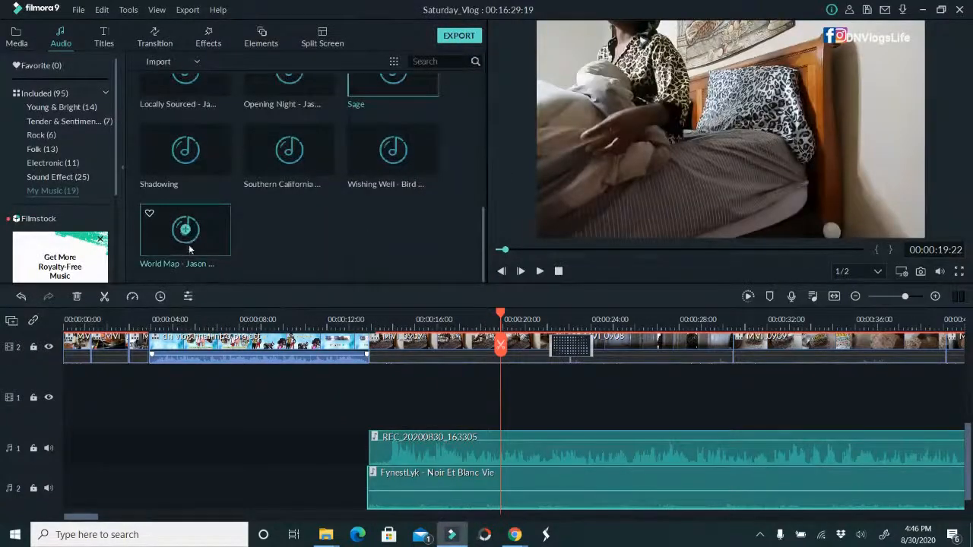
double_click(381, 90)
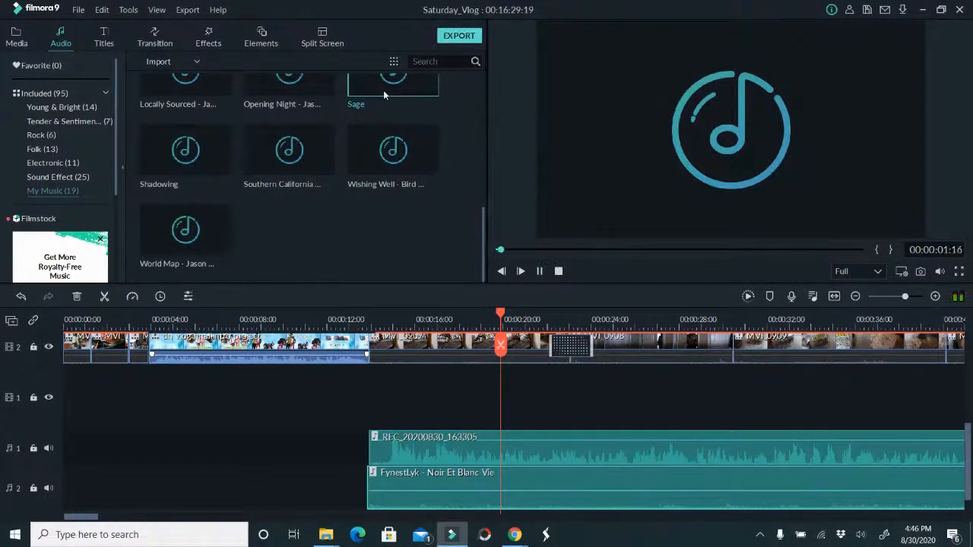
Stop the preview and place the Sage track on a new audio track at the start of the timeline
click(560, 249)
click(539, 271)
drag(390, 89, 44, 488)
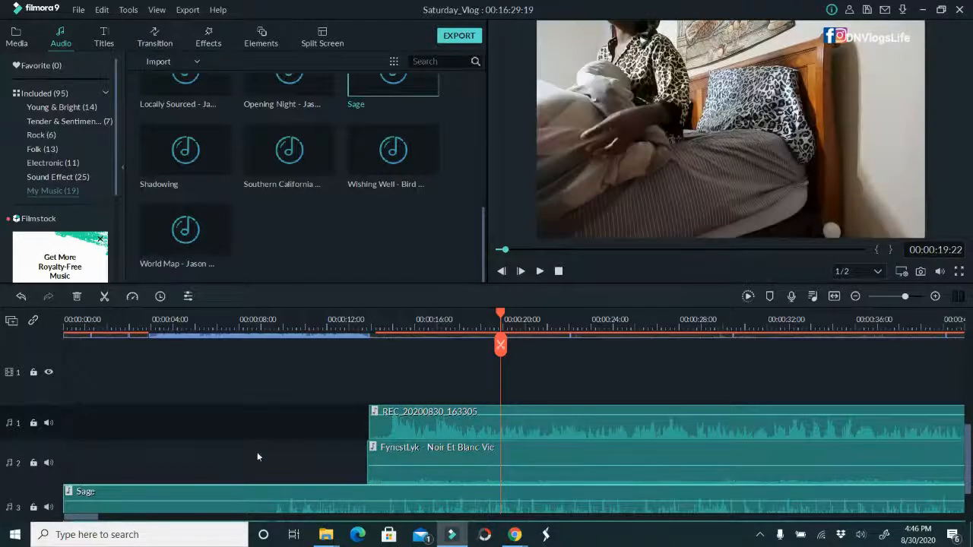
Split the Sage audio clip at 00:00:10:22 and delete the part after the cut
scroll(257, 451, down, 2)
click(67, 325)
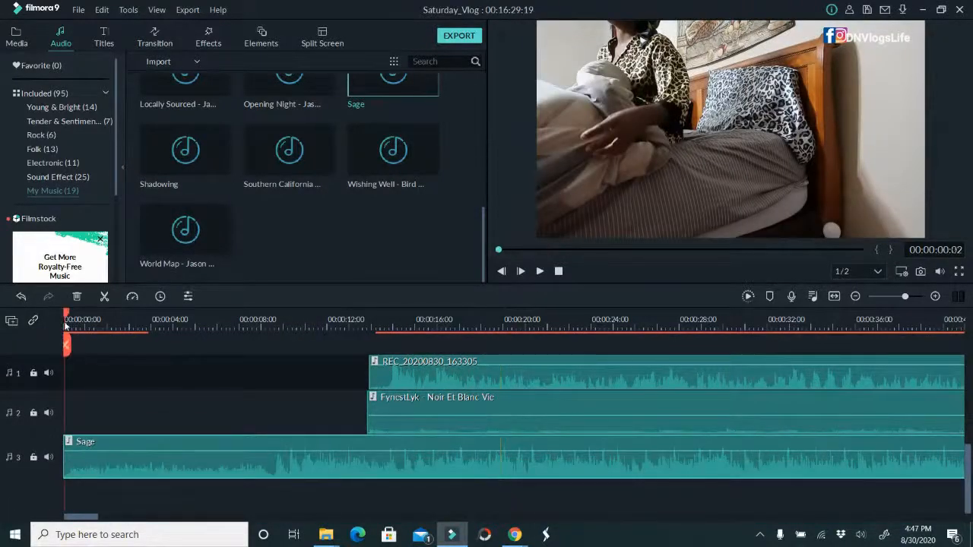
click(301, 322)
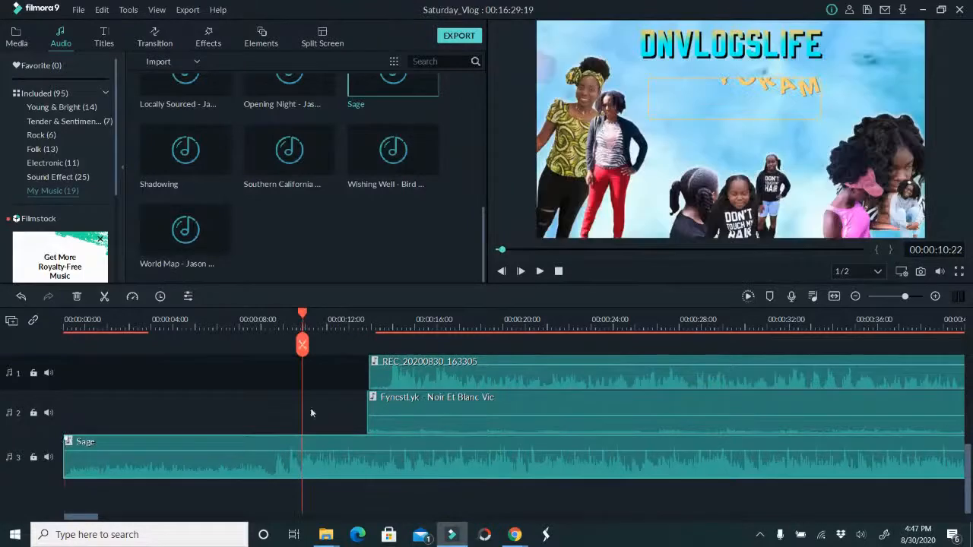
click(302, 345)
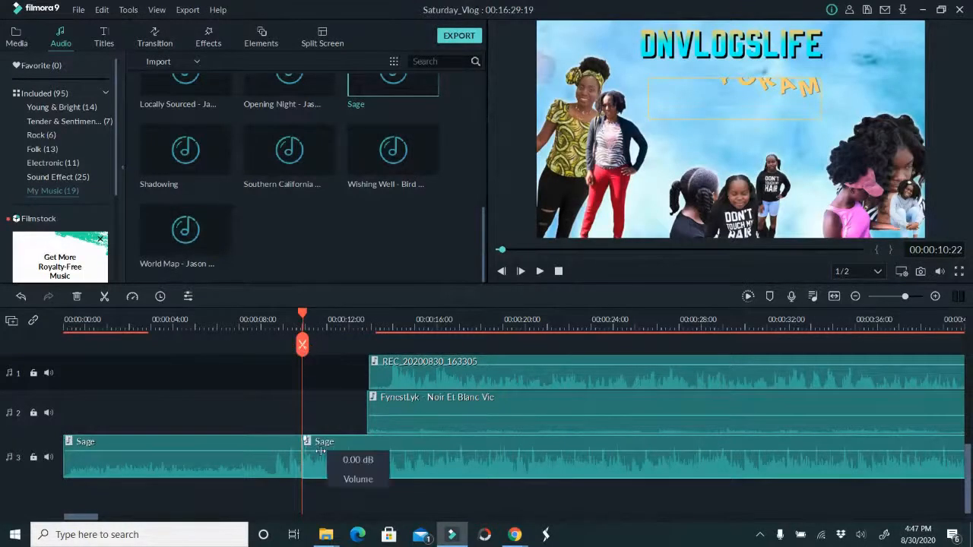
key(Delete)
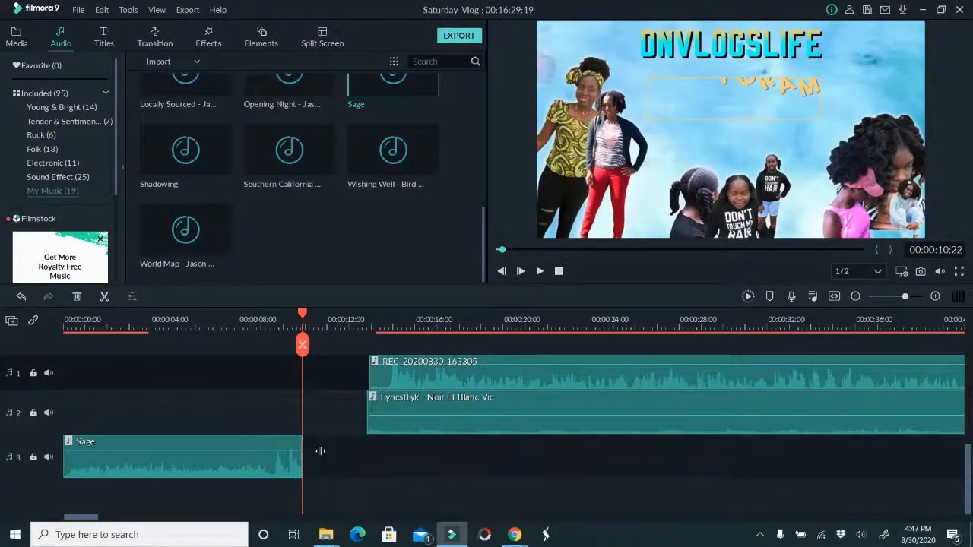
Shorten the end of the Sage clip so it covers only the teaser and stops where the intro clip begins
scroll(249, 420, up, 2)
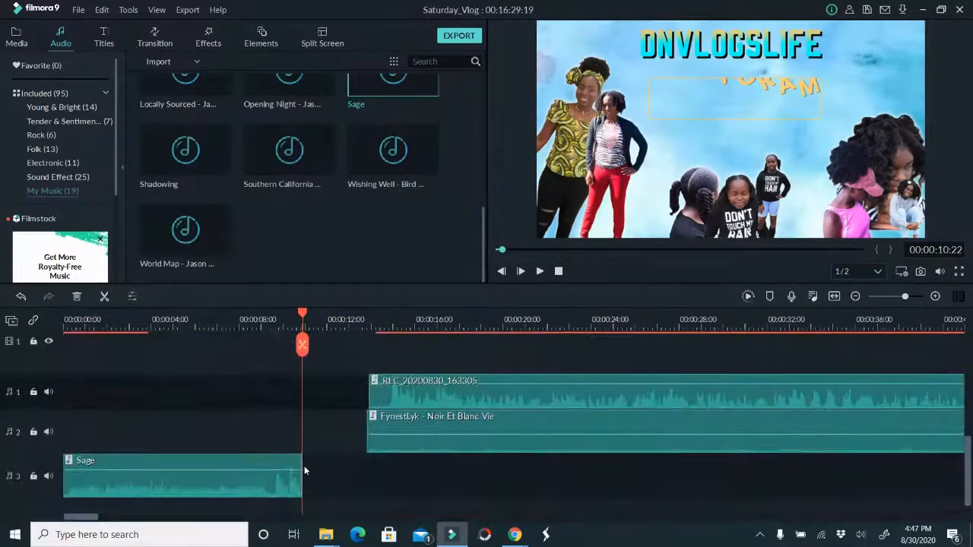
click(301, 471)
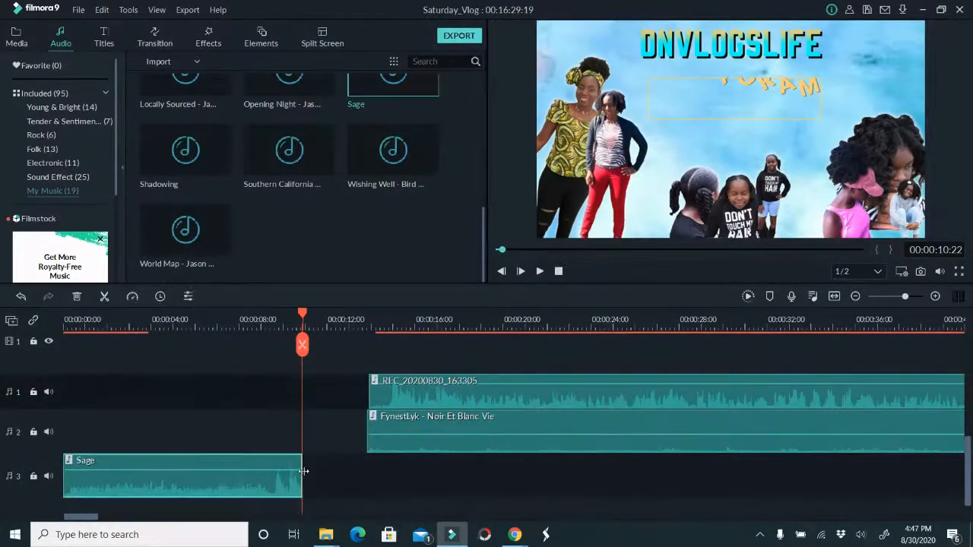
drag(301, 469, 158, 460)
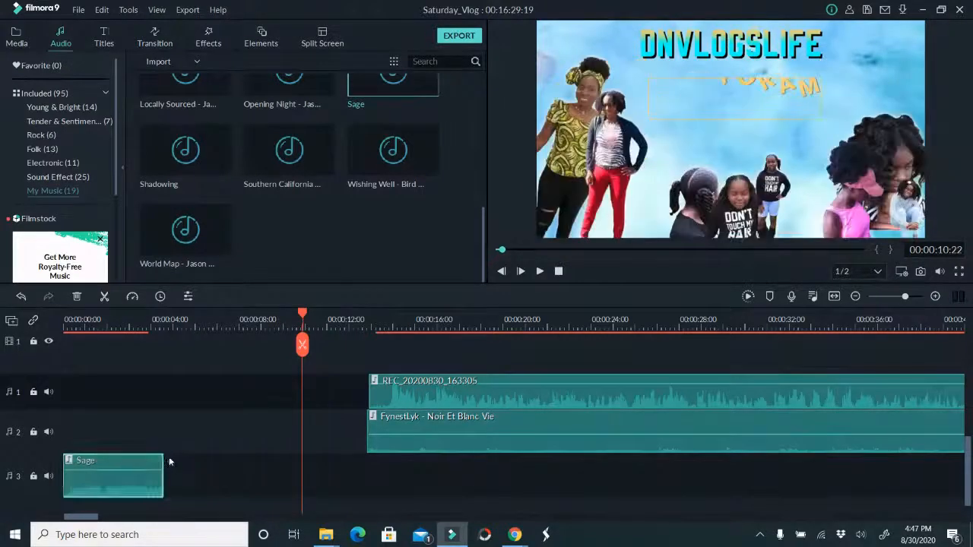
scroll(169, 460, up, 4)
scroll(170, 461, down, 3)
drag(163, 483, 145, 482)
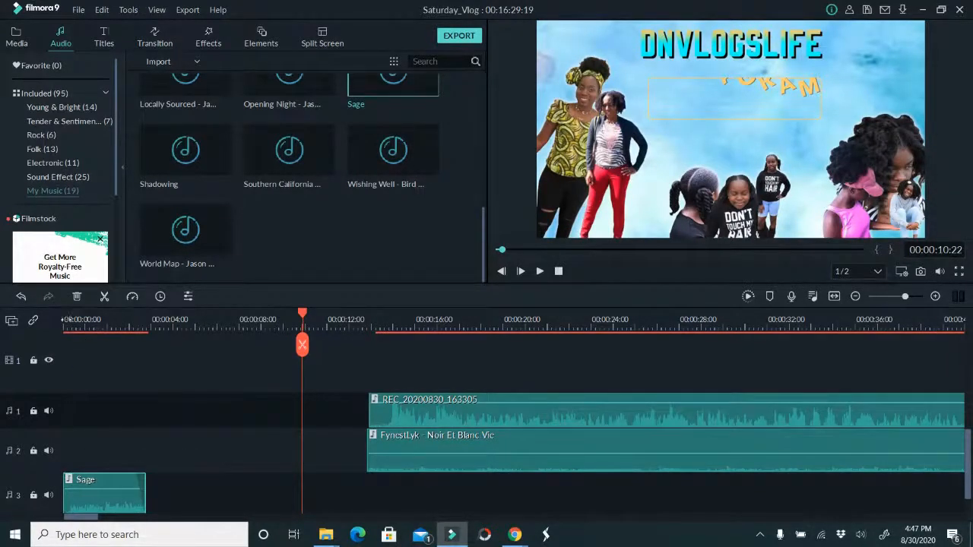
Move the first Default Lowerthird title to the very start of the timeline, in line with the Facebook and Instagram logo clip
click(65, 320)
scroll(522, 365, up, 3)
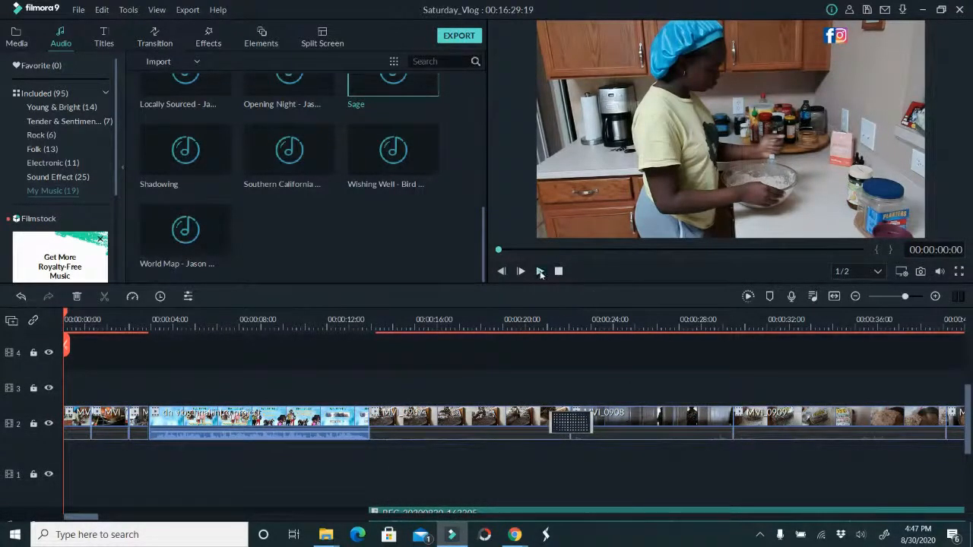
scroll(247, 403, up, 2)
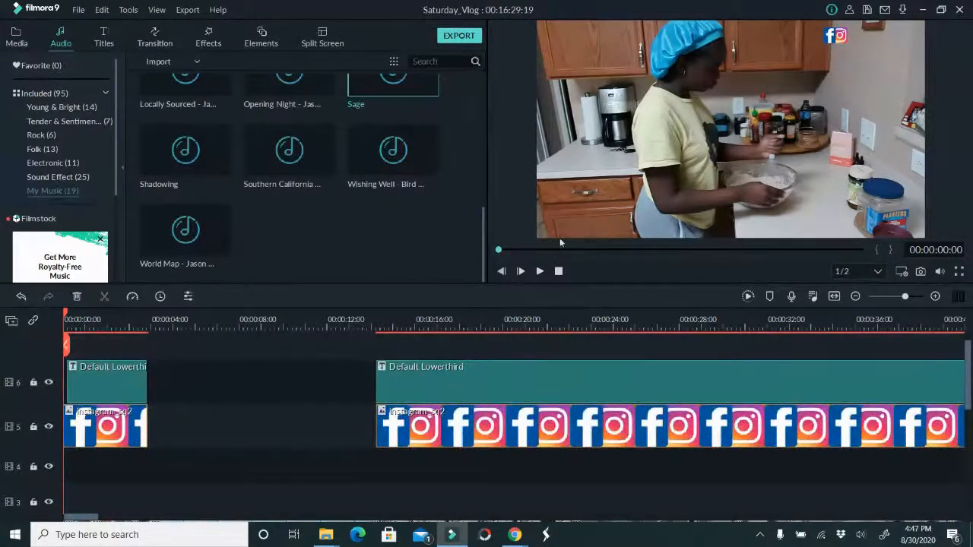
drag(89, 374, 74, 377)
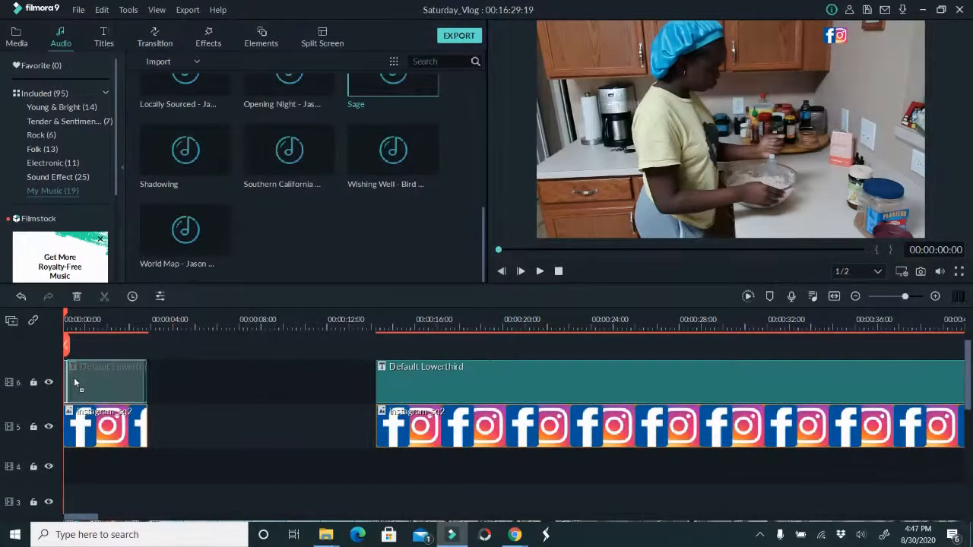
drag(143, 380, 146, 381)
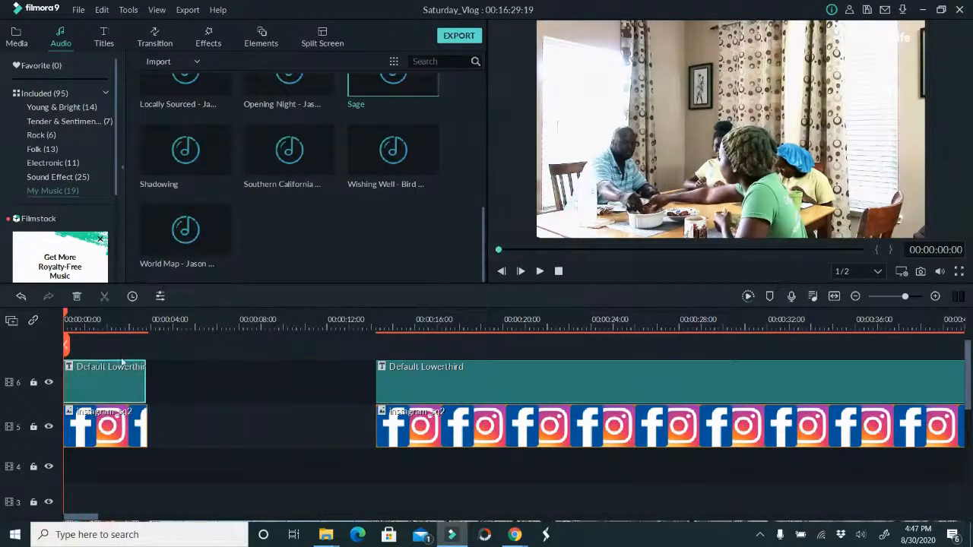
Play the project from the start through the teaser and intro to about 00:00:23 to check the music and overlay
click(539, 271)
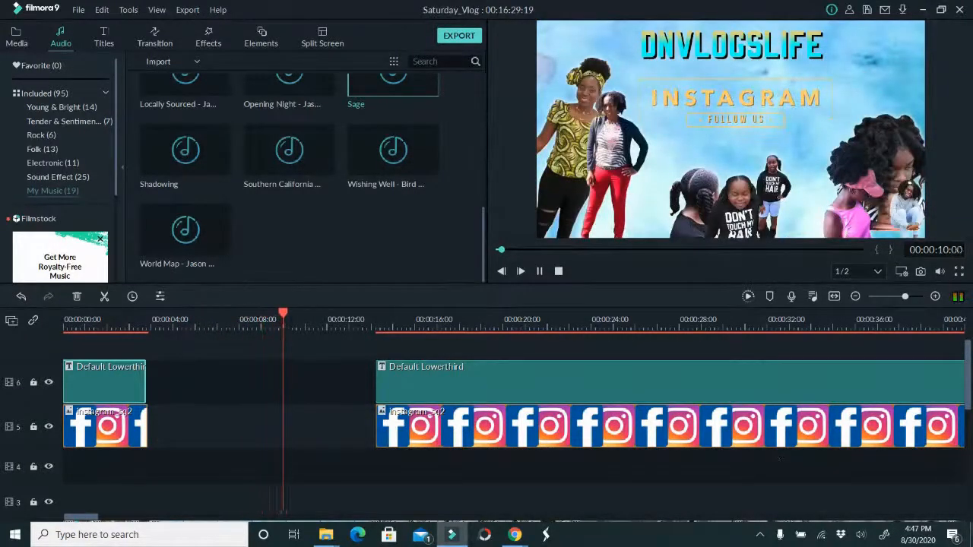
drag(969, 387, 971, 393)
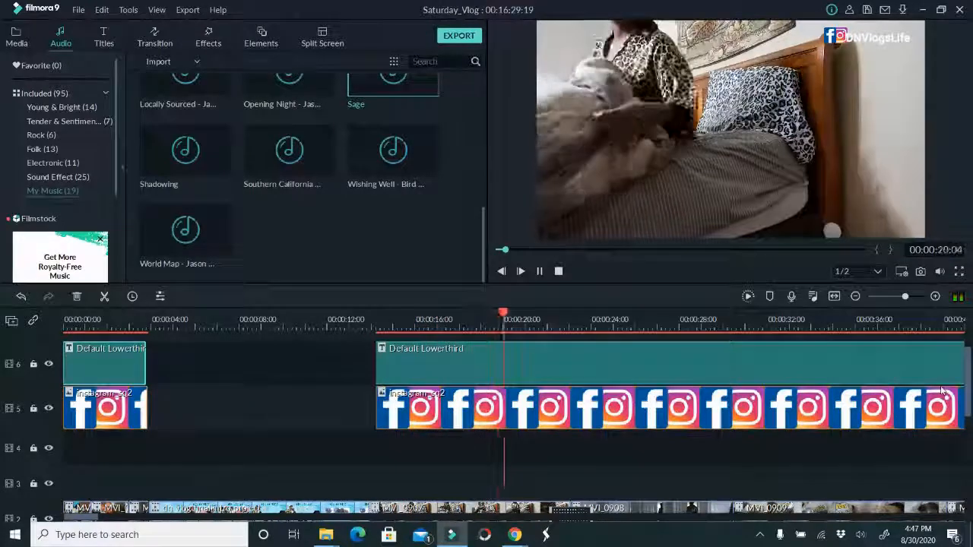
scroll(721, 312, up, 1)
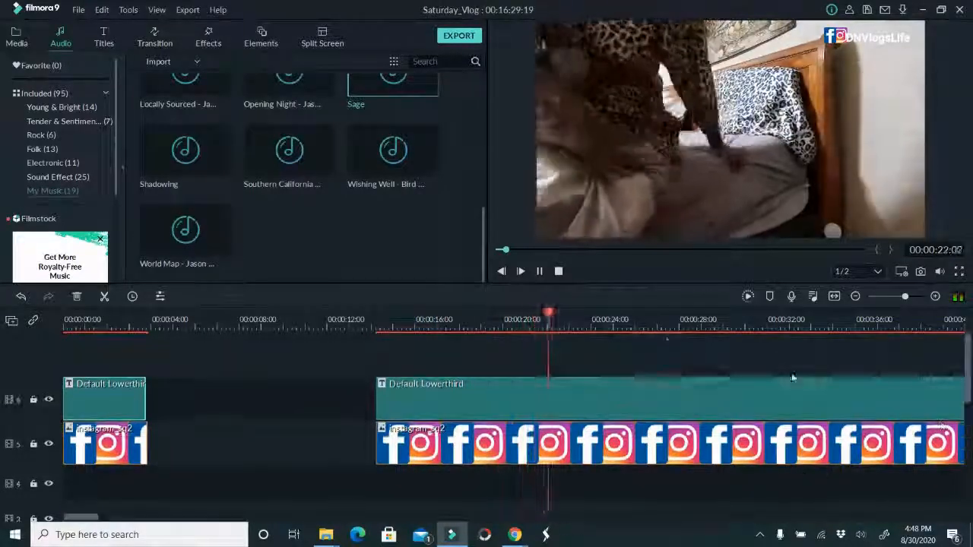
click(541, 271)
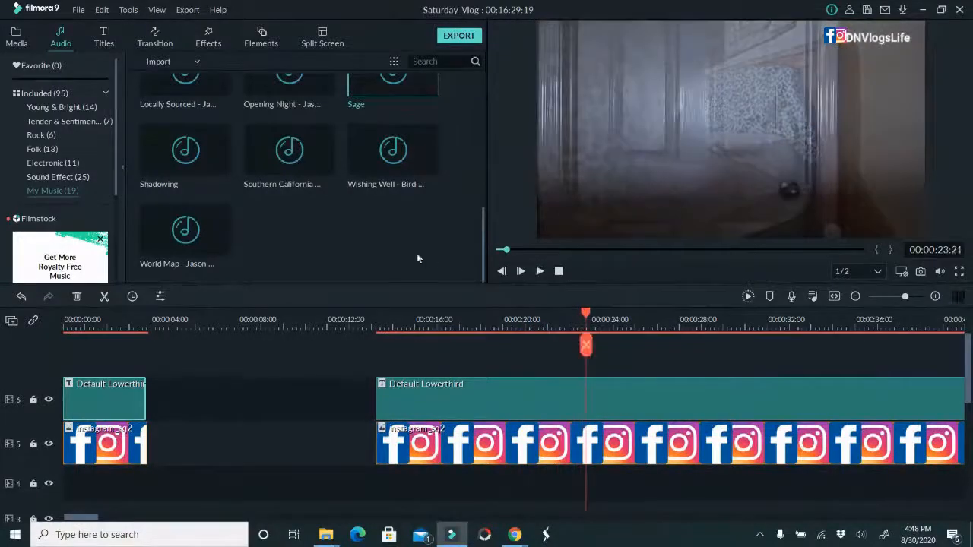
Add the custom Subscribe title above the lower third at about 00:00:21 and trim its end to about 00:00:25
click(110, 41)
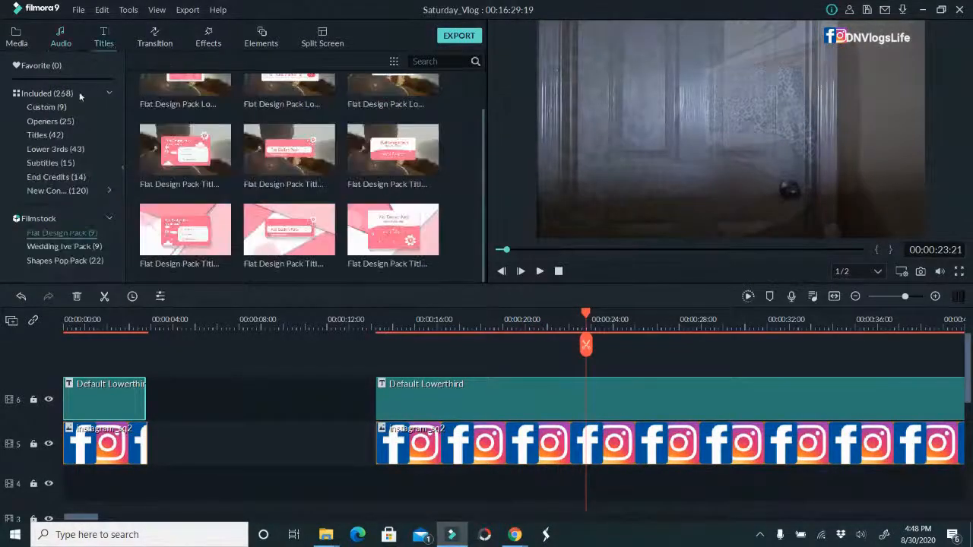
click(65, 110)
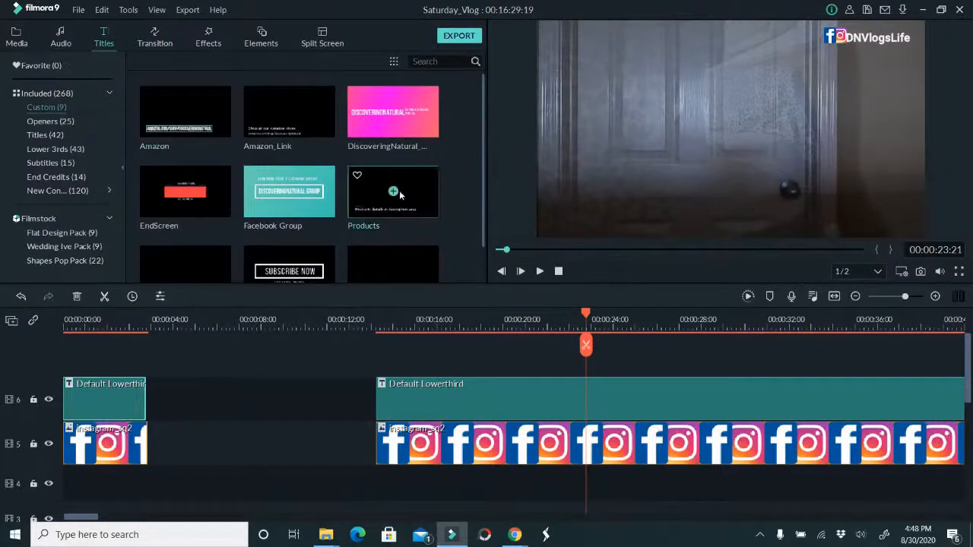
drag(557, 312, 520, 358)
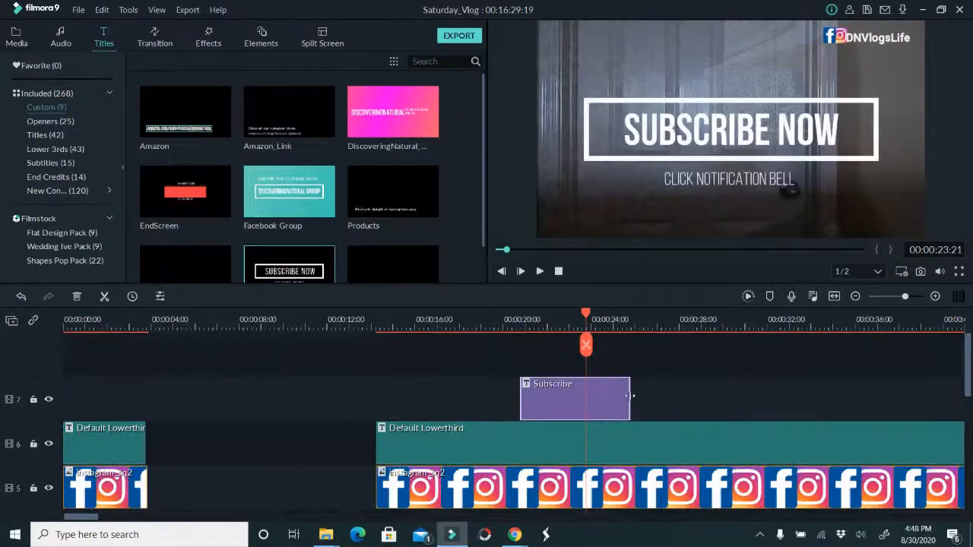
drag(523, 396, 616, 391)
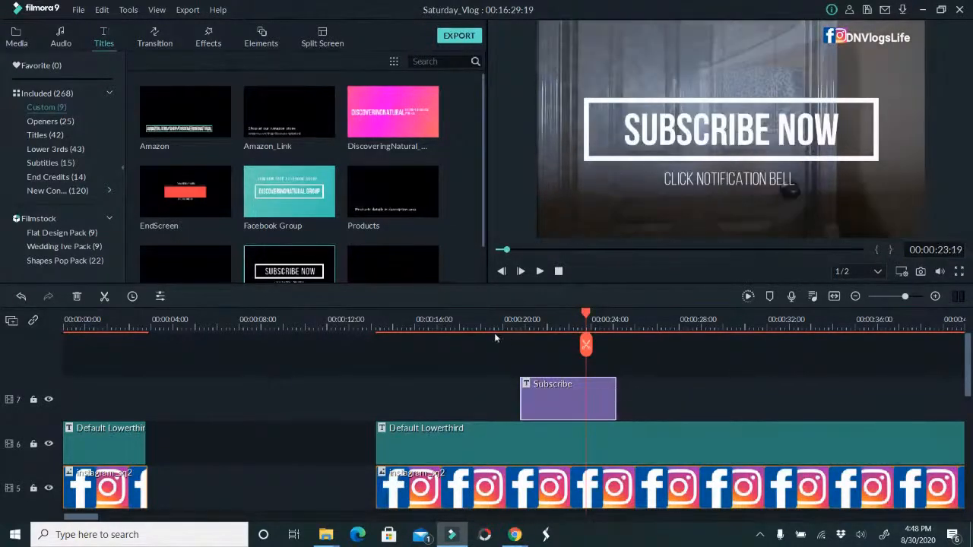
Play the project from the end of the intro to about 00:01:16 to review the Subscribe title, voiceover and music
click(474, 324)
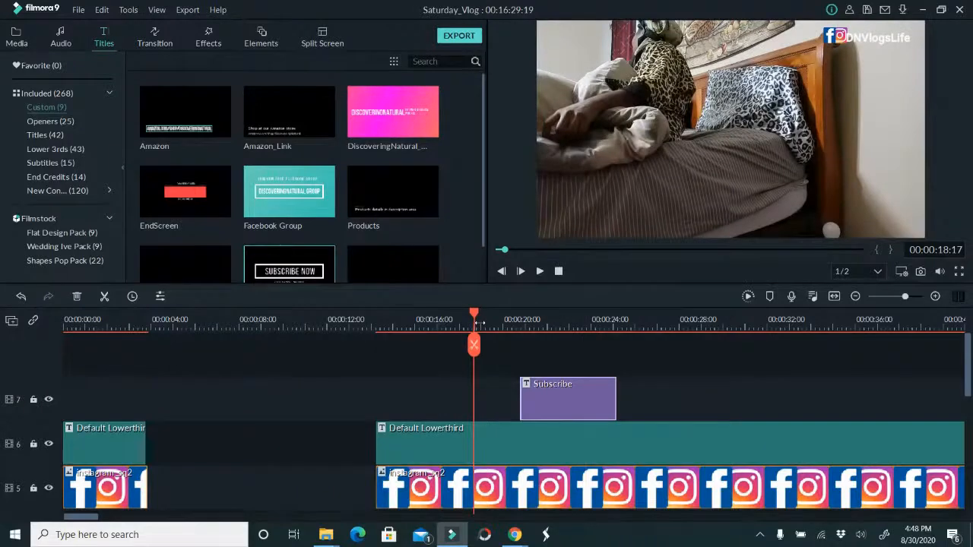
click(372, 324)
click(539, 272)
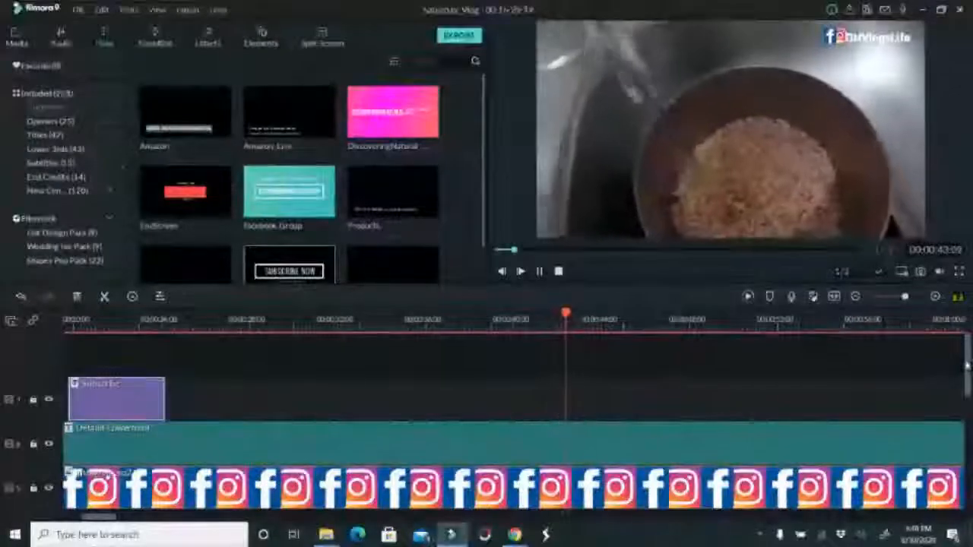
scroll(486, 410, down, 5)
drag(968, 435, 963, 461)
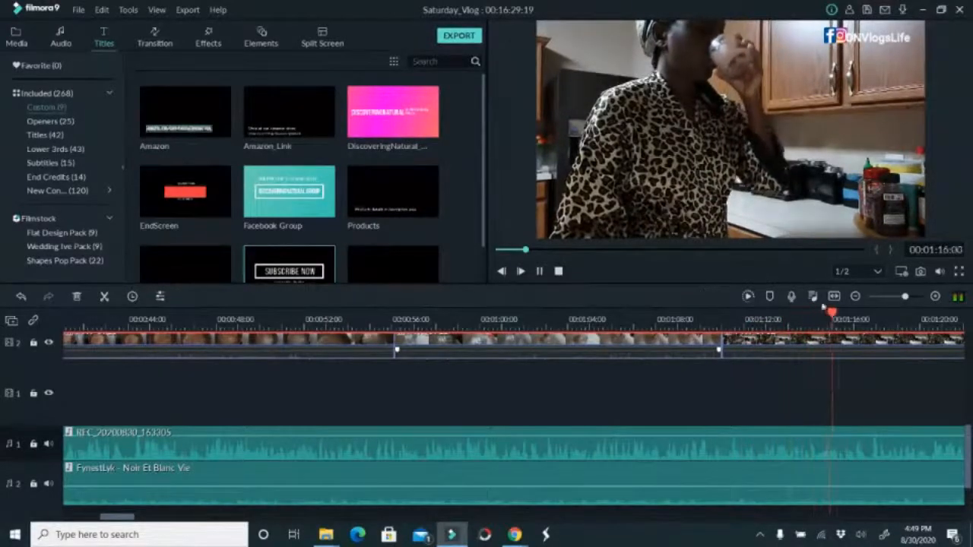
Colour-correct the kitchen drinking clip at 00:01:16 with exposure 9, brightness 21, contrast -12 and saturation 10
double_click(799, 350)
click(556, 269)
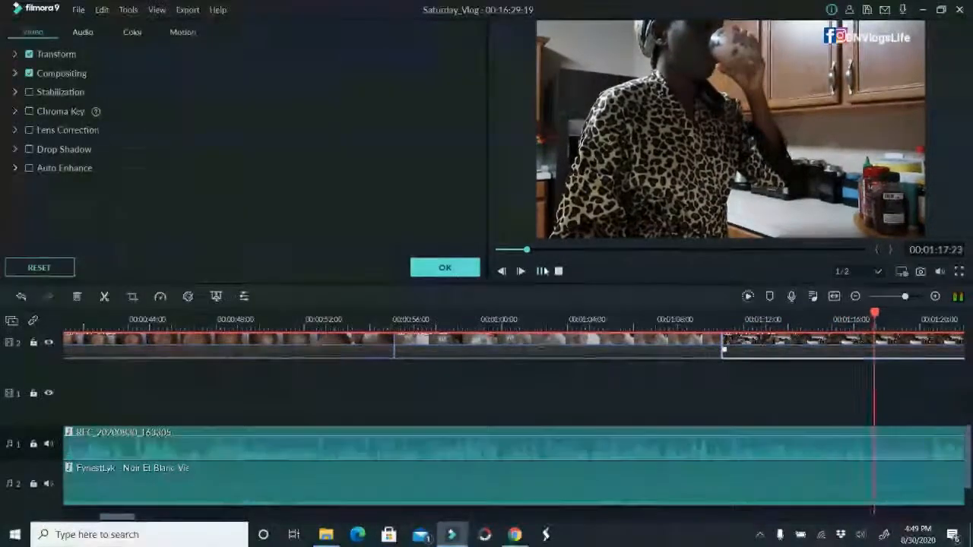
key(ctrl+e)
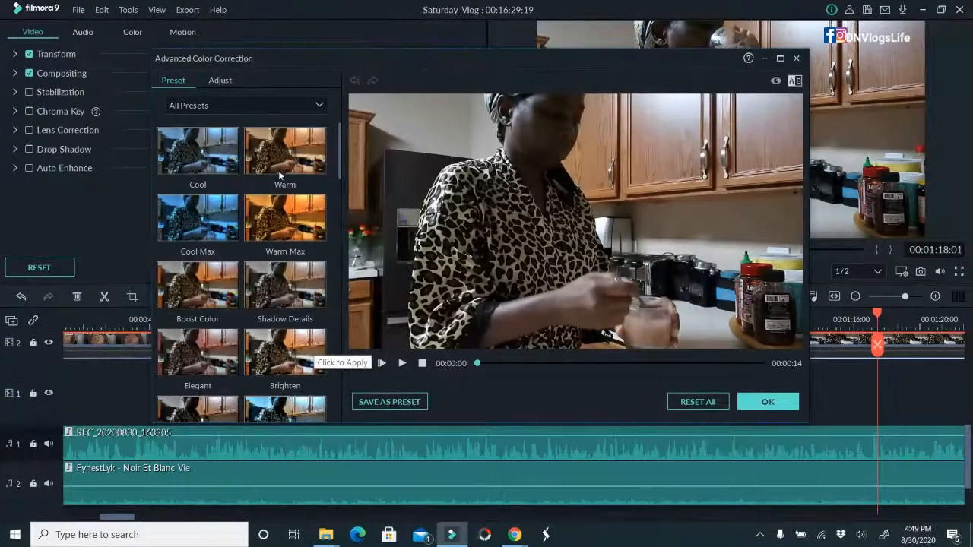
click(222, 80)
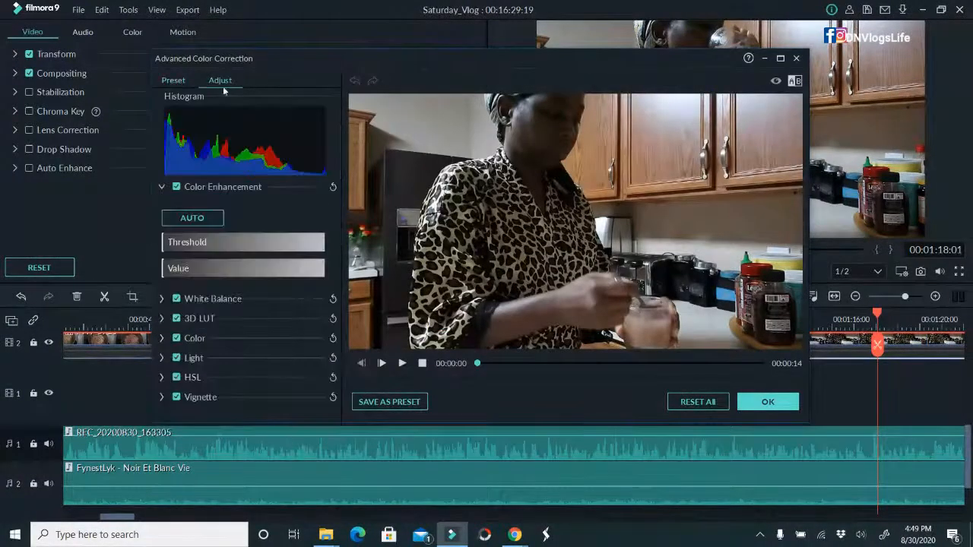
click(161, 339)
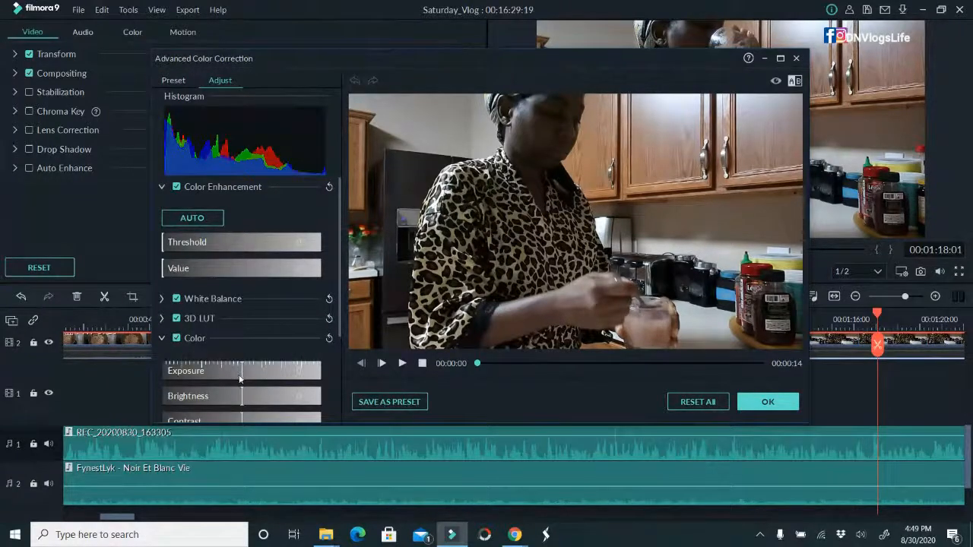
drag(240, 395, 258, 395)
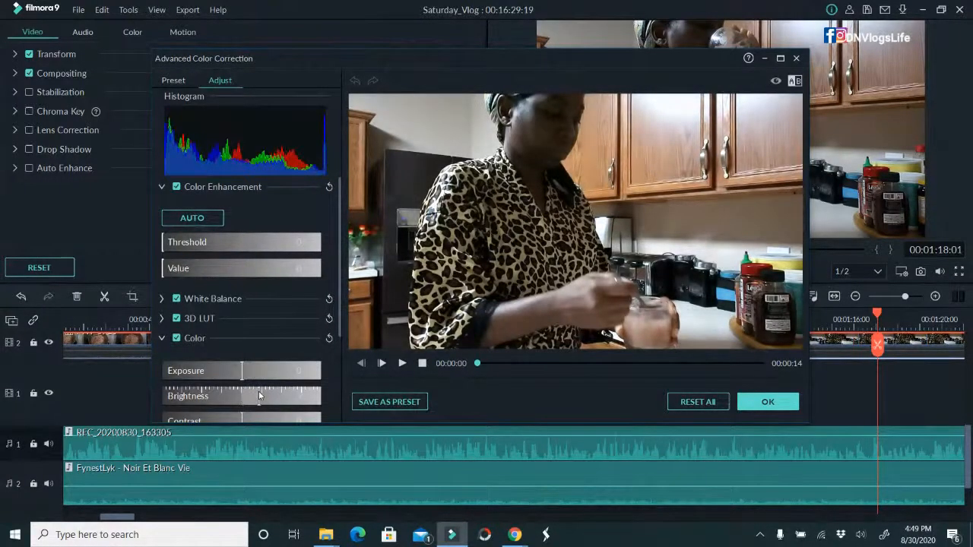
drag(245, 371, 249, 371)
scroll(308, 374, down, 1)
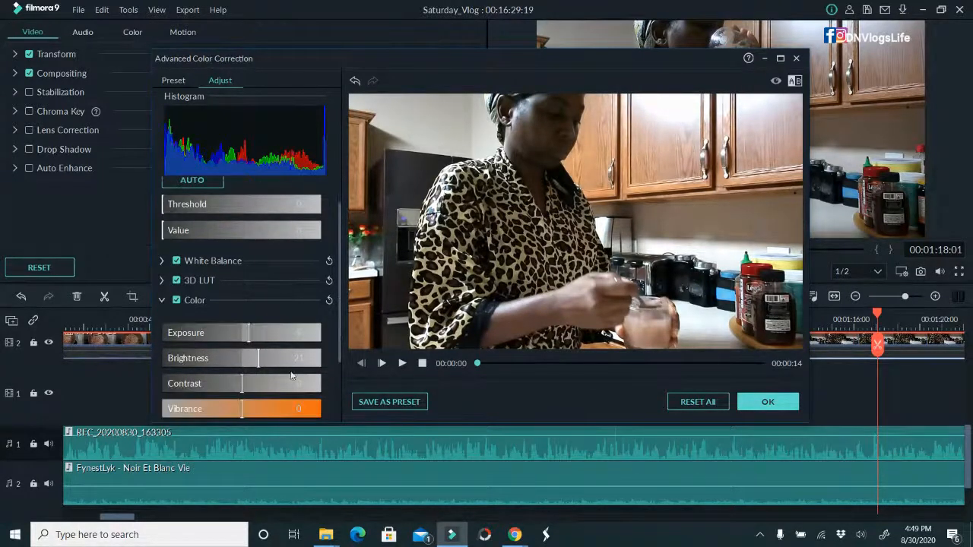
scroll(244, 402, down, 2)
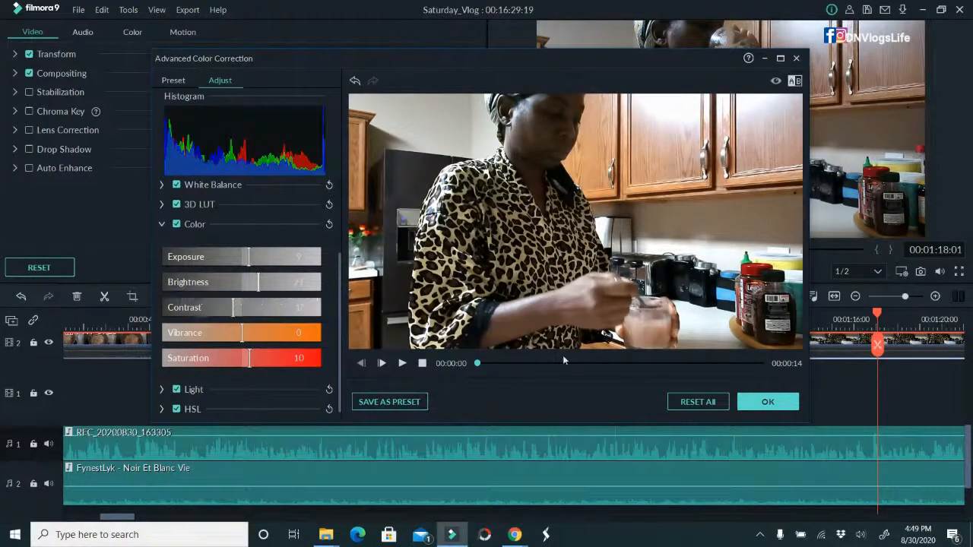
click(751, 397)
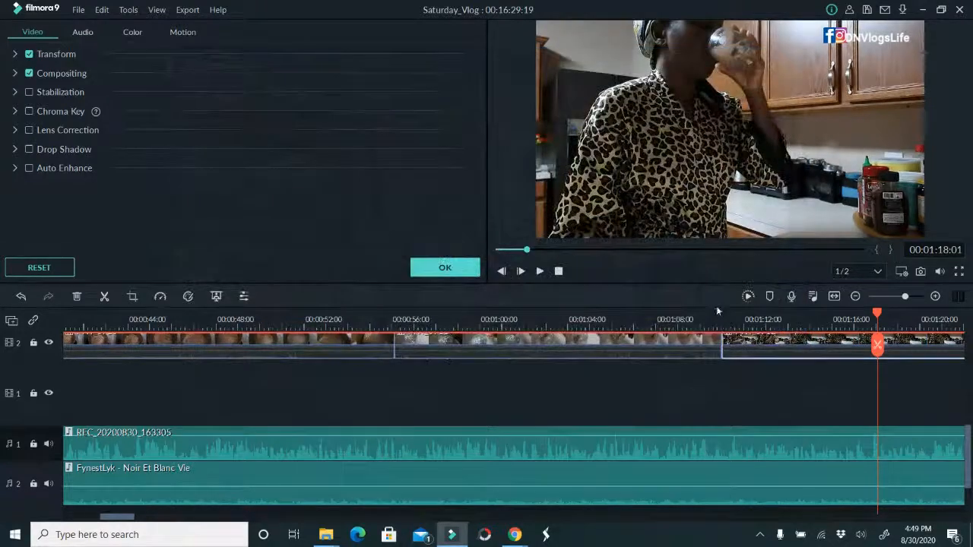
Apply the Brighten colour preset to the drinking-glass clip running from about 00:00:56 to 00:01:11
click(710, 316)
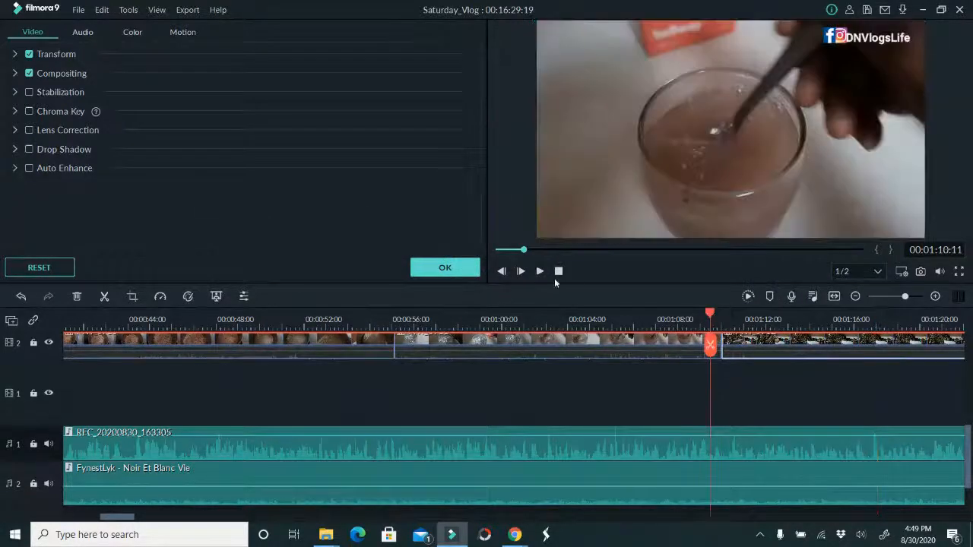
click(531, 346)
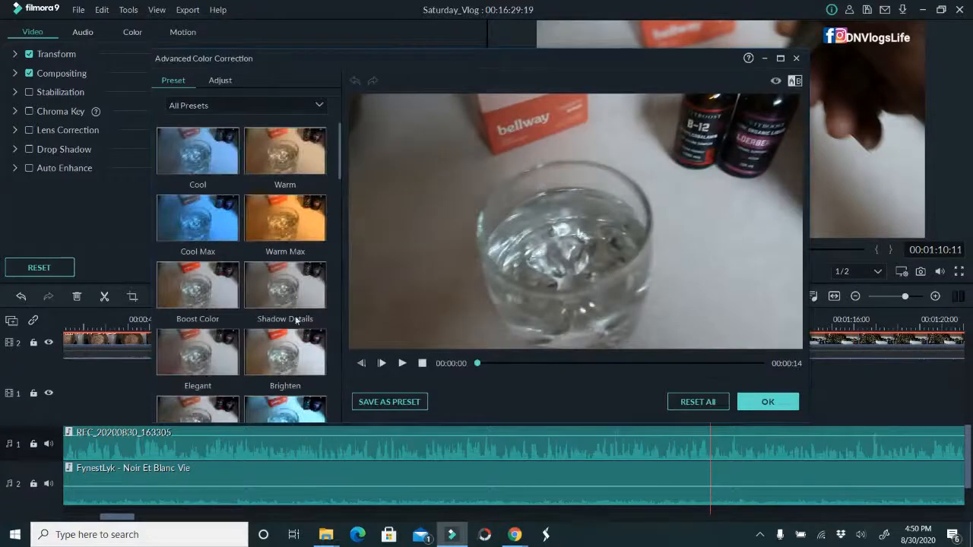
click(304, 355)
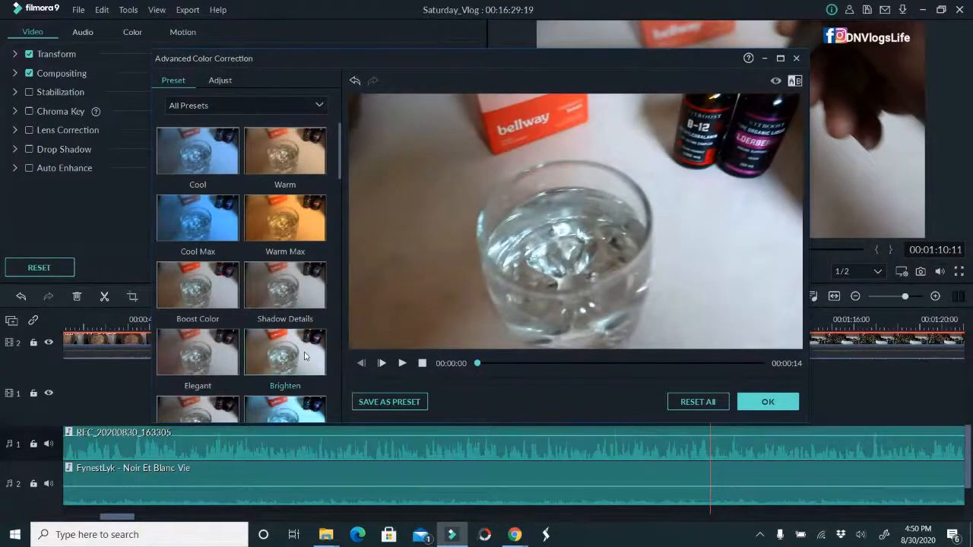
click(766, 403)
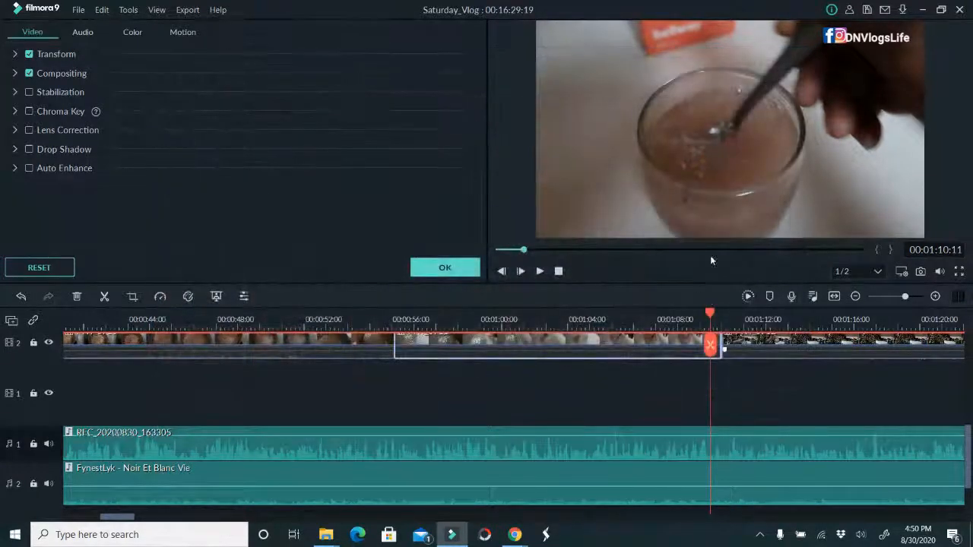
Play from about 00:01:10 and lower the FynestLyk - Noir Et Blanc Vie background music volume to -19.71 dB
click(539, 271)
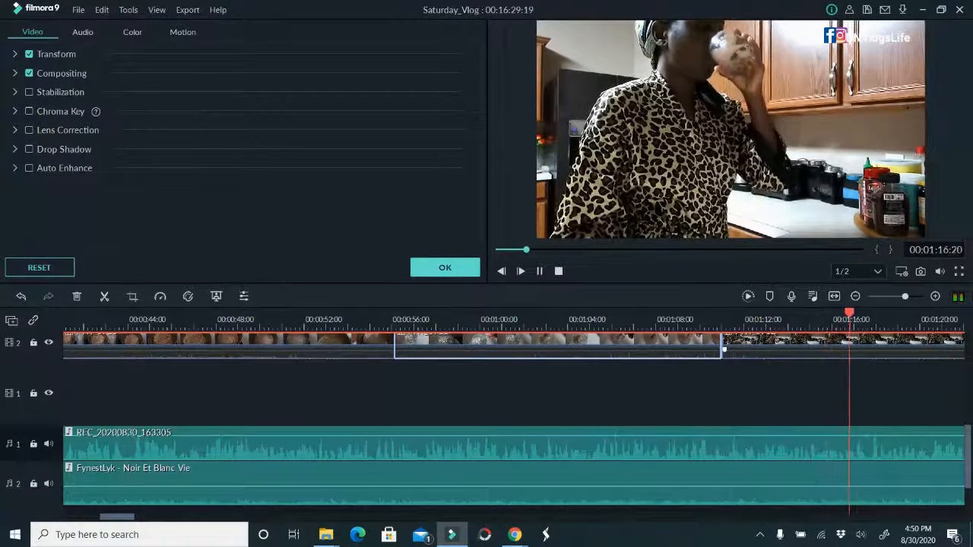
scroll(893, 477, down, 1)
scroll(912, 472, down, 1)
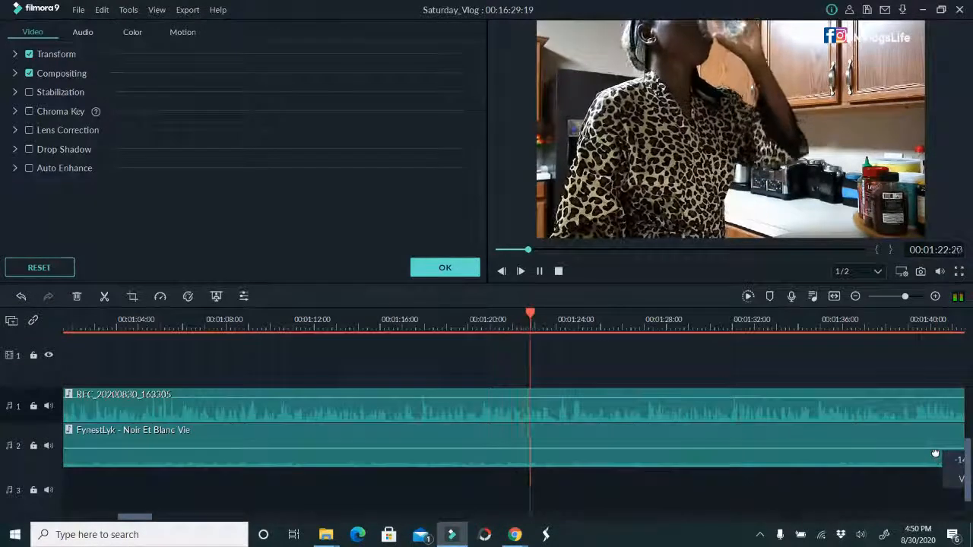
drag(935, 451, 943, 450)
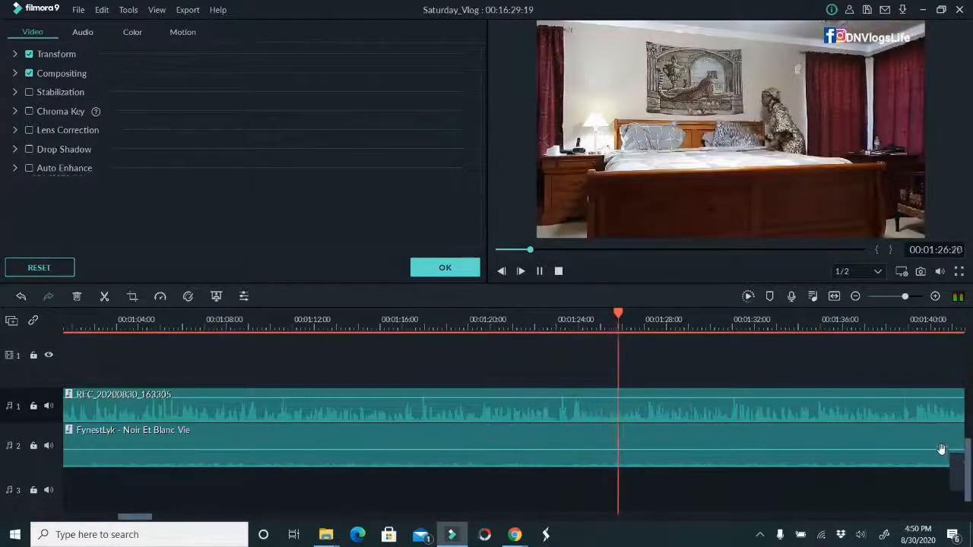
mouse_move(891, 451)
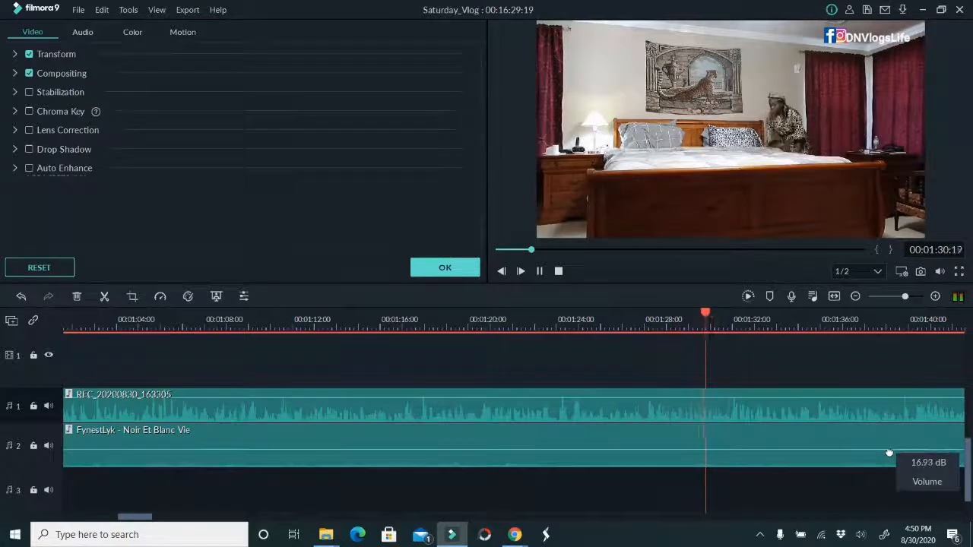
drag(889, 452, 888, 453)
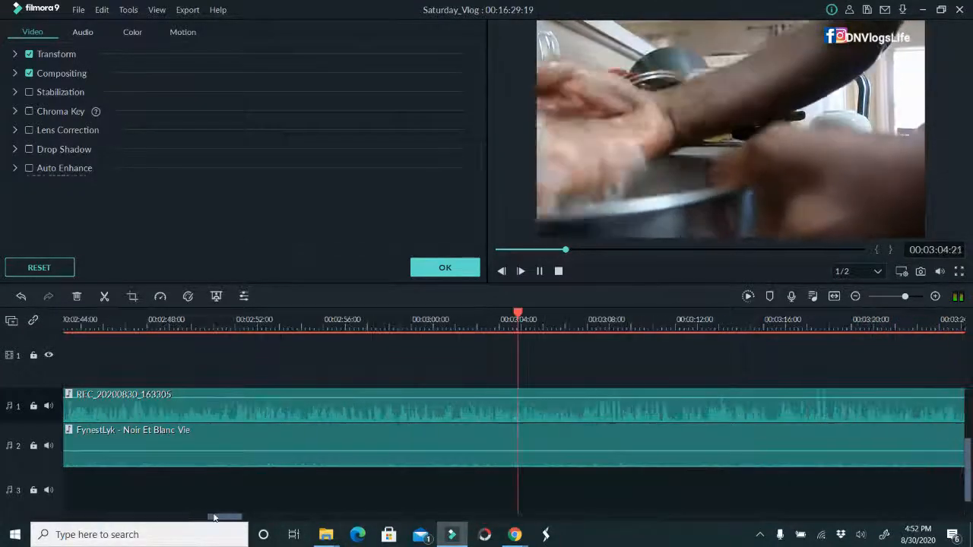
Delete the leftover REC_20200830_163305 voiceover clip that starts at about 00:08:27 under the end screen
drag(585, 316, 469, 314)
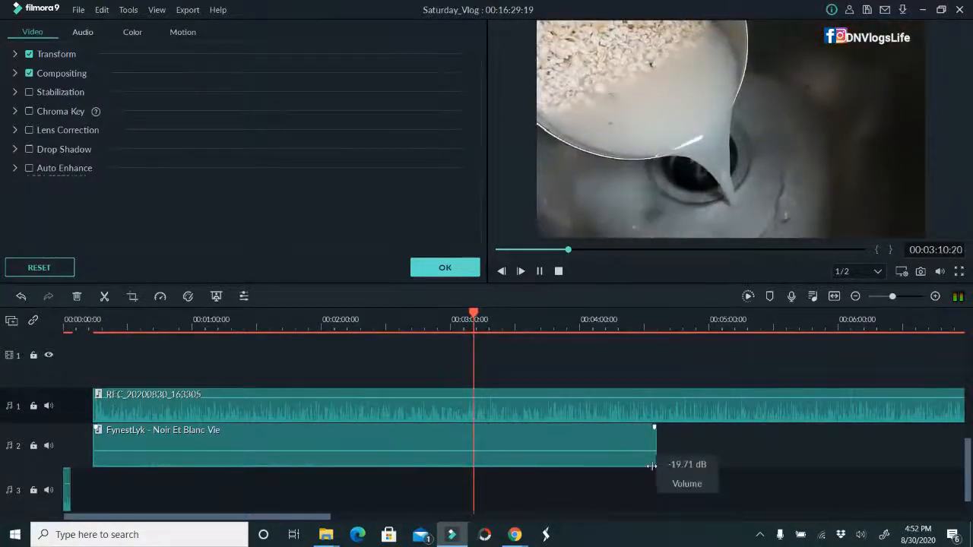
drag(295, 518, 532, 486)
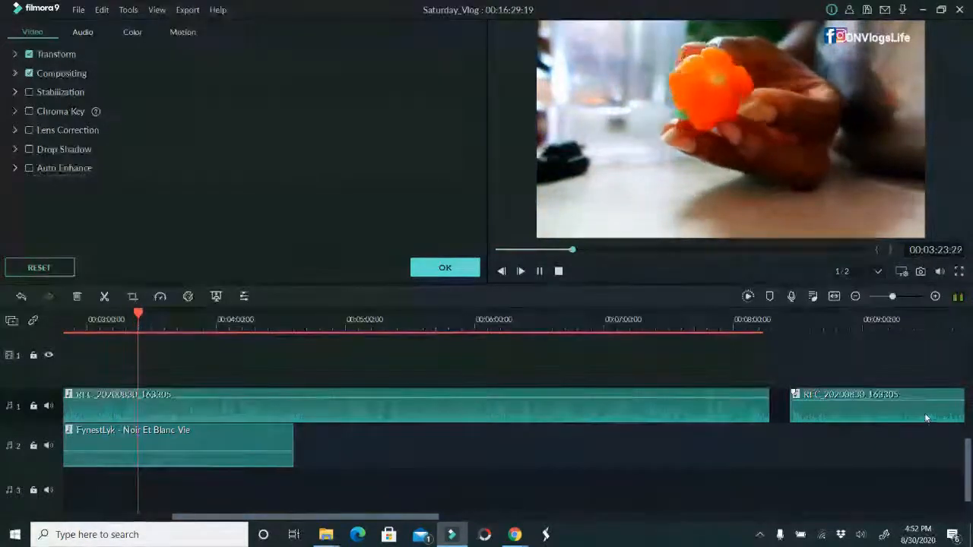
scroll(968, 453, up, 3)
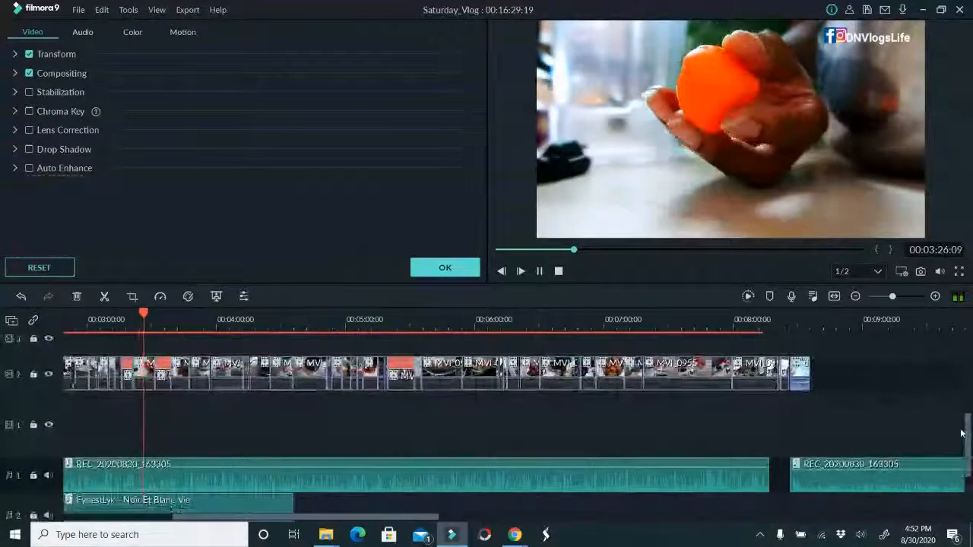
click(859, 479)
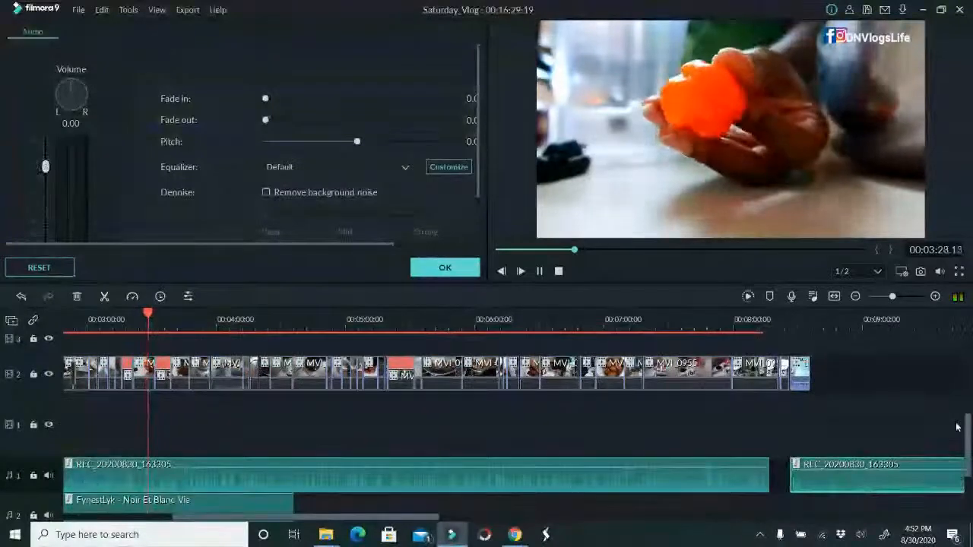
key(Delete)
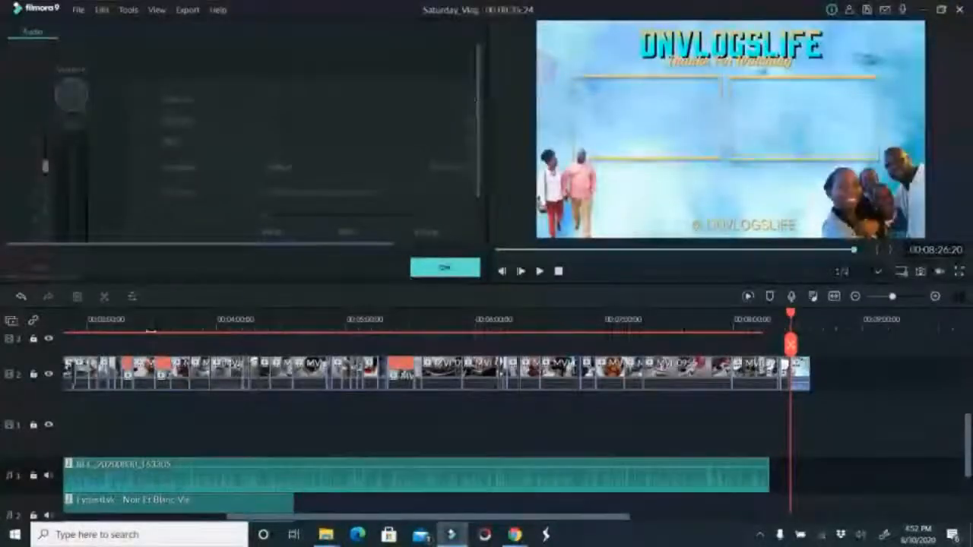
Copy the FynestLyk - Noir Et Blanc Vie music clip and paste the copy at about 00:04:42
click(239, 502)
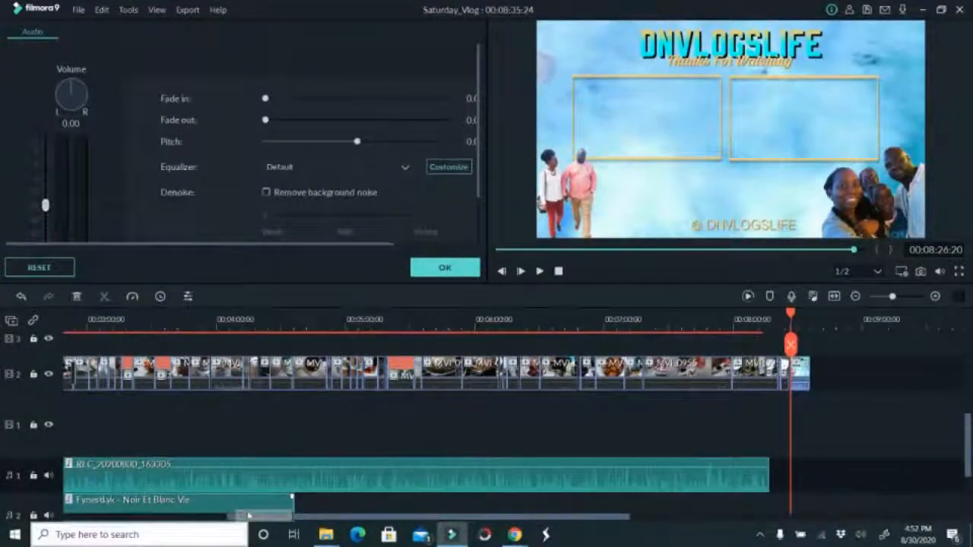
click(304, 329)
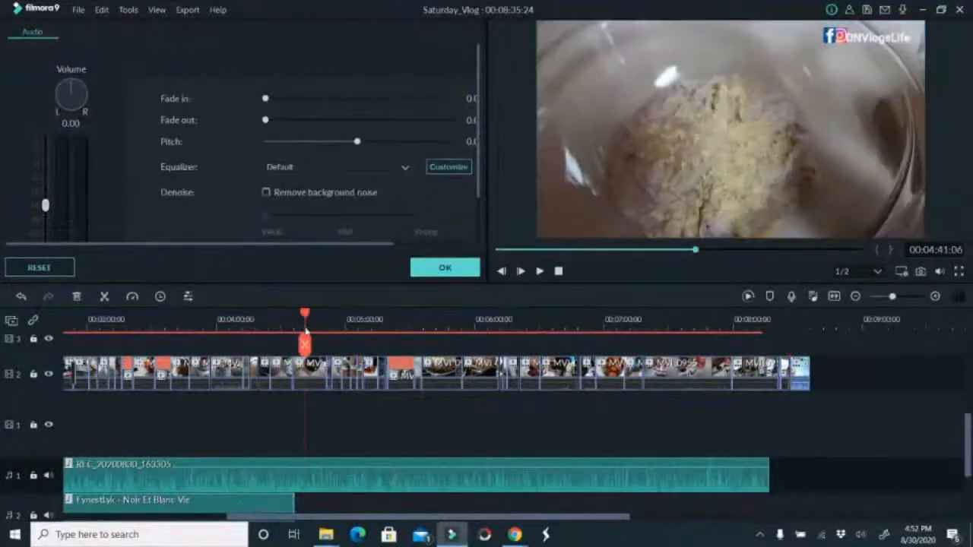
scroll(372, 456, down, 2)
click(319, 444)
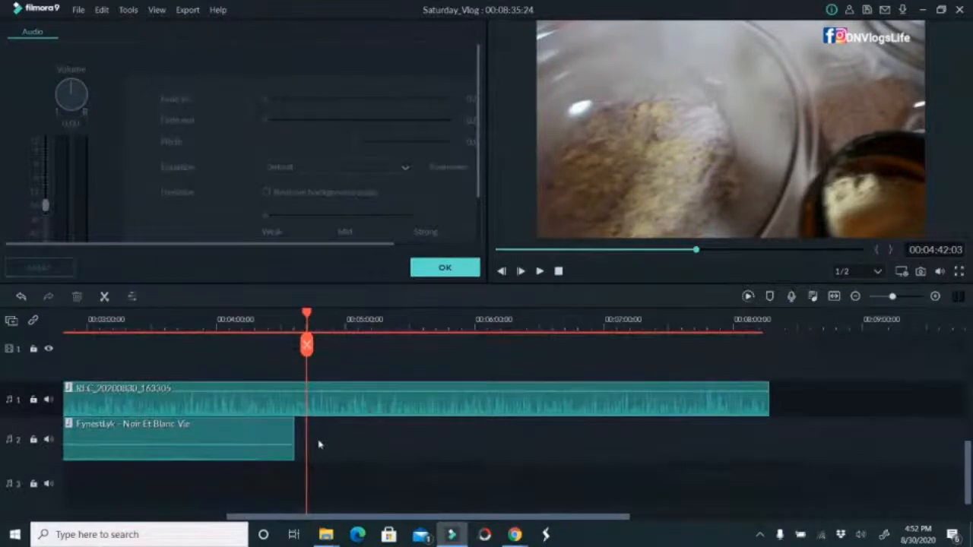
key(ctrl+v)
click(307, 371)
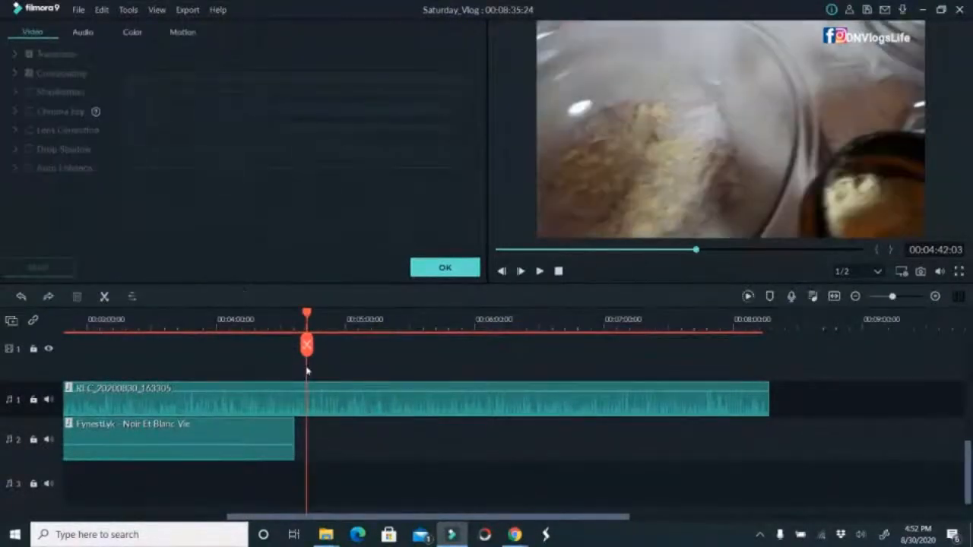
click(285, 426)
click(348, 457)
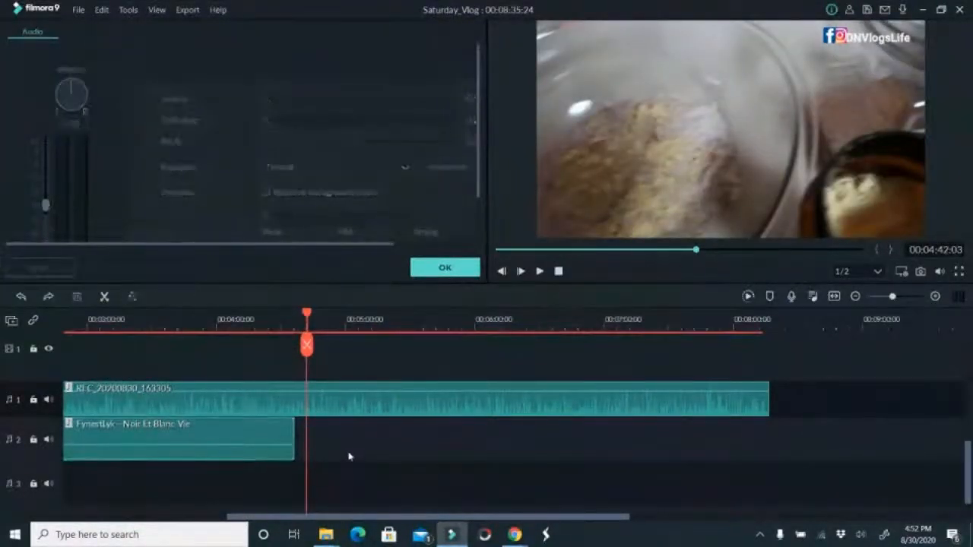
key(ctrl+v)
key(ctrl+z)
key(ctrl+v)
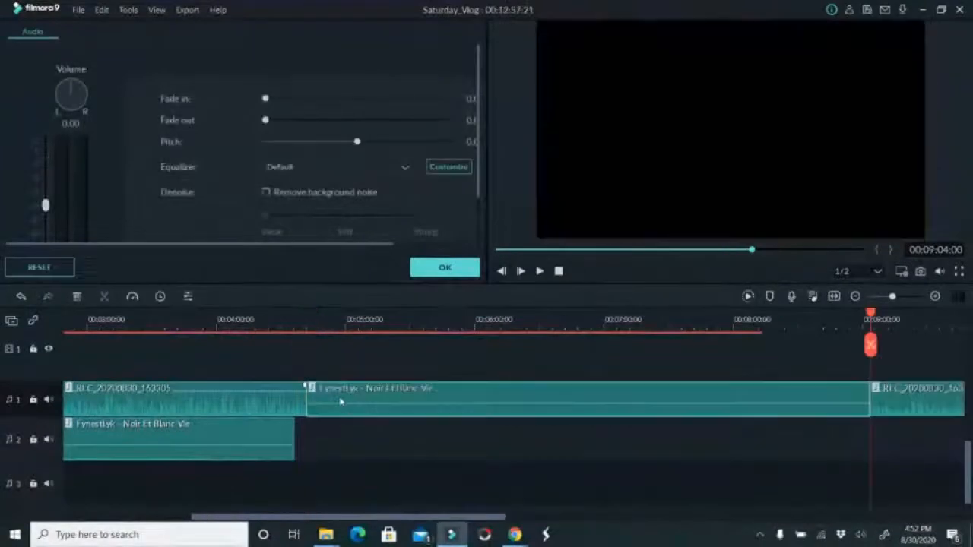
Move the pasted music to audio track 2 directly after the first music clip and ripple-delete the gap left in the voiceover
drag(339, 397, 326, 441)
click(333, 409)
right_click(334, 406)
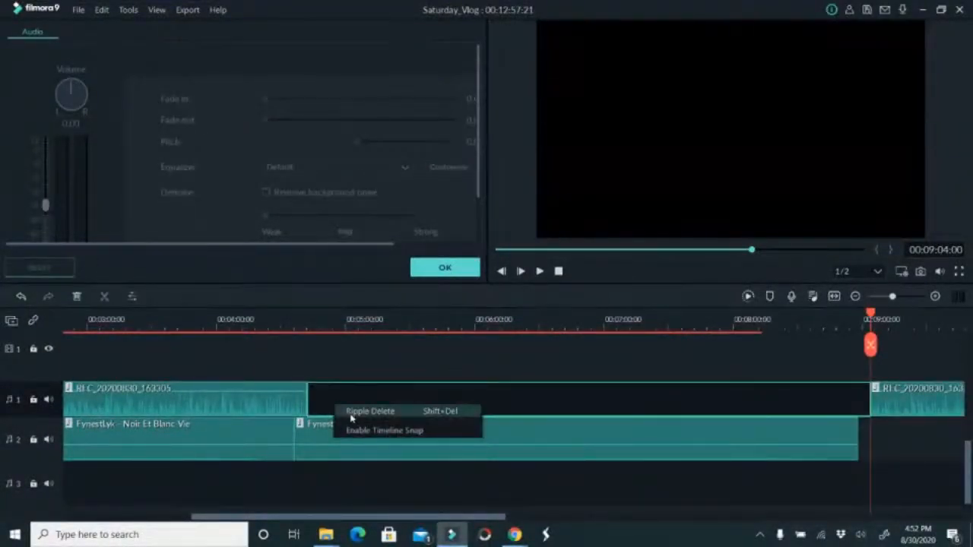
click(352, 412)
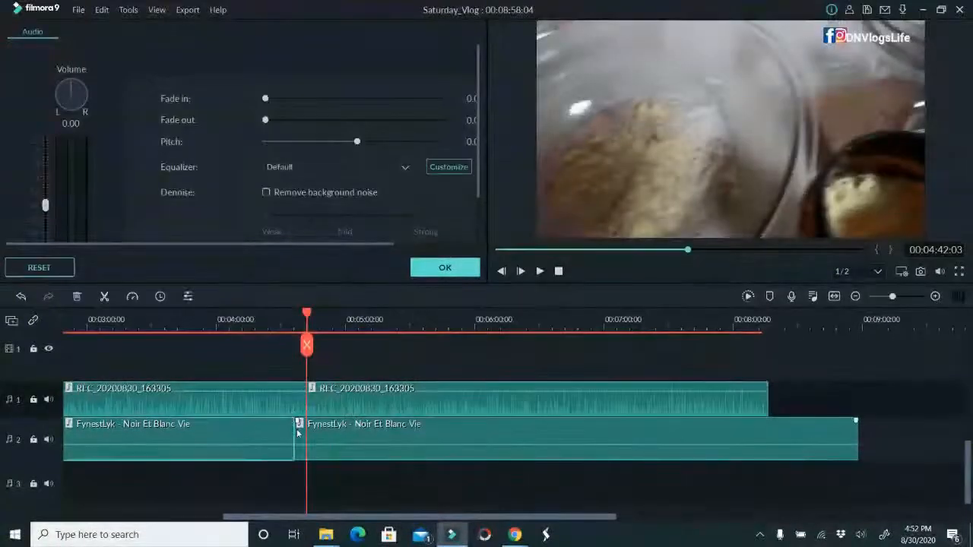
Trim the end of the first background music clip to about 00:04:25
mouse_move(294, 431)
mouse_down()
mouse_move(268, 437)
mouse_move(277, 434)
mouse_up()
Move the displaced second voiceover piece back to 00:04:42 and trim the second music clip's end to about 00:08:35
right_click(697, 396)
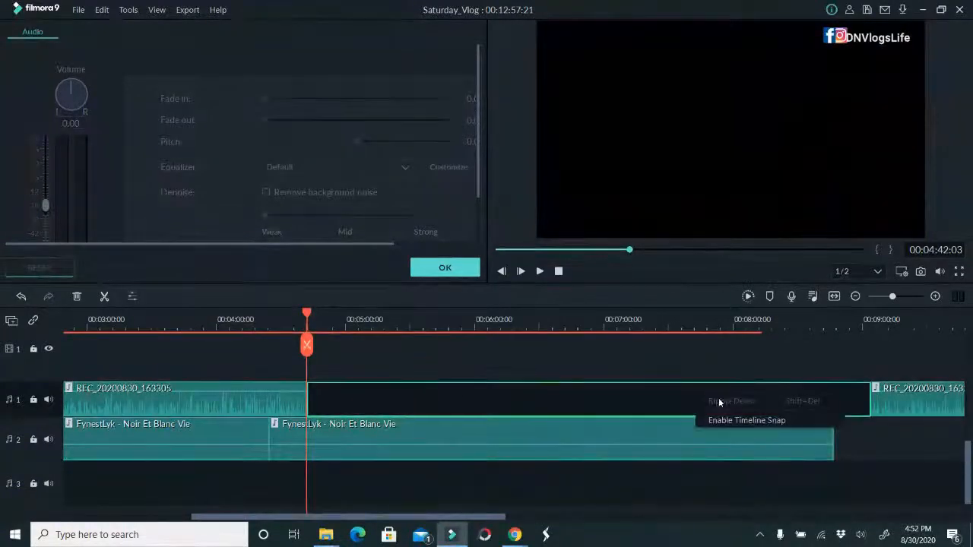
click(896, 401)
drag(901, 401, 337, 391)
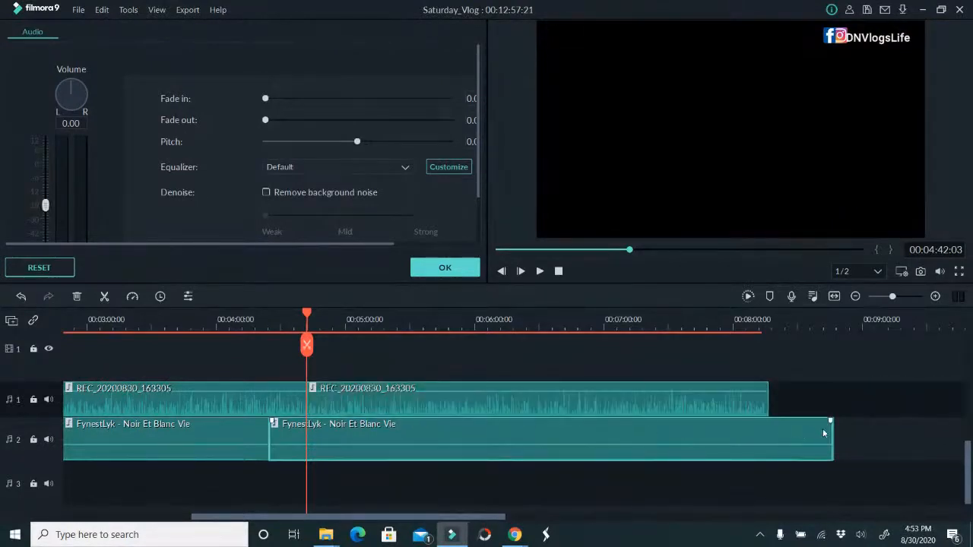
drag(832, 435, 804, 423)
Try to ripple-delete the large gap on video track 2, and undo the edits back to before the gap arose
scroll(799, 394, up, 2)
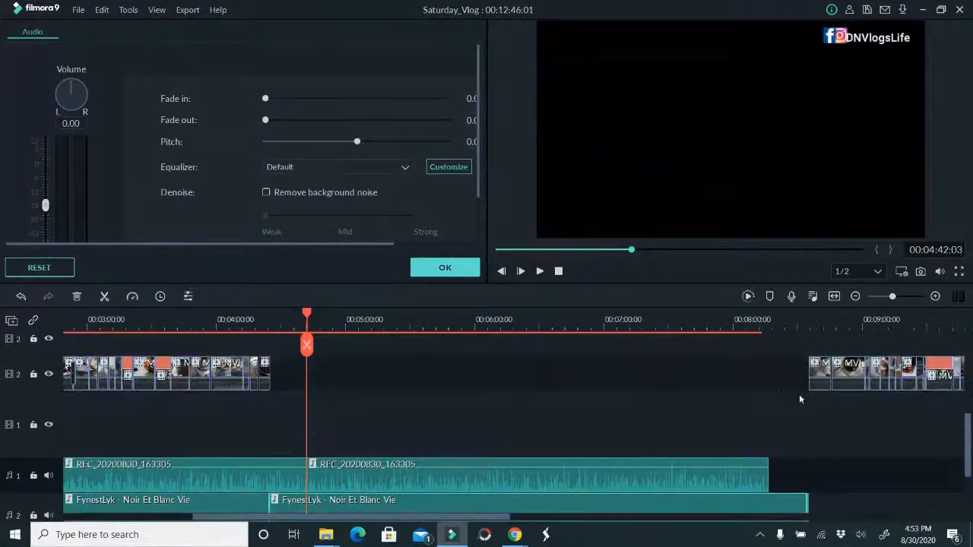
click(738, 371)
right_click(738, 373)
click(738, 372)
right_click(738, 372)
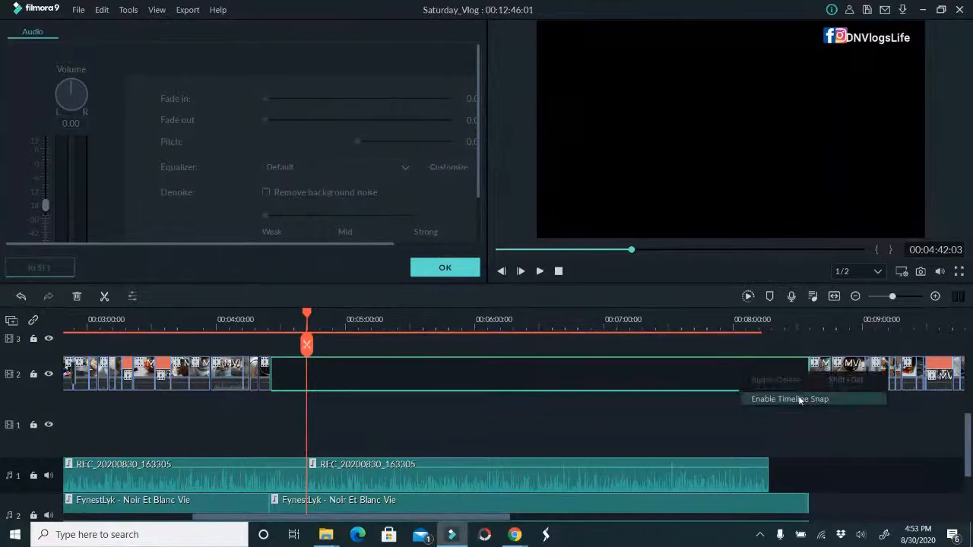
key(ctrl+z)
key(ctrl+z)
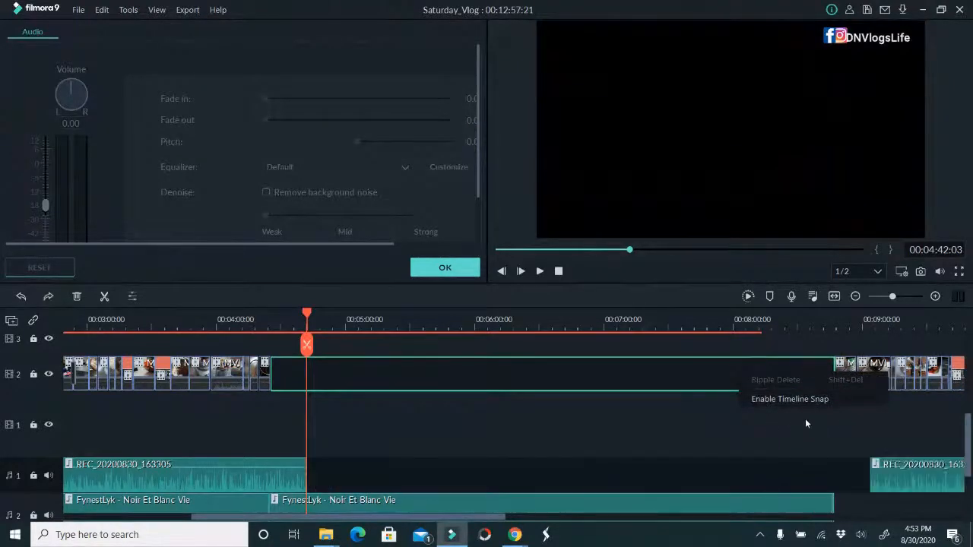
key(ctrl+z)
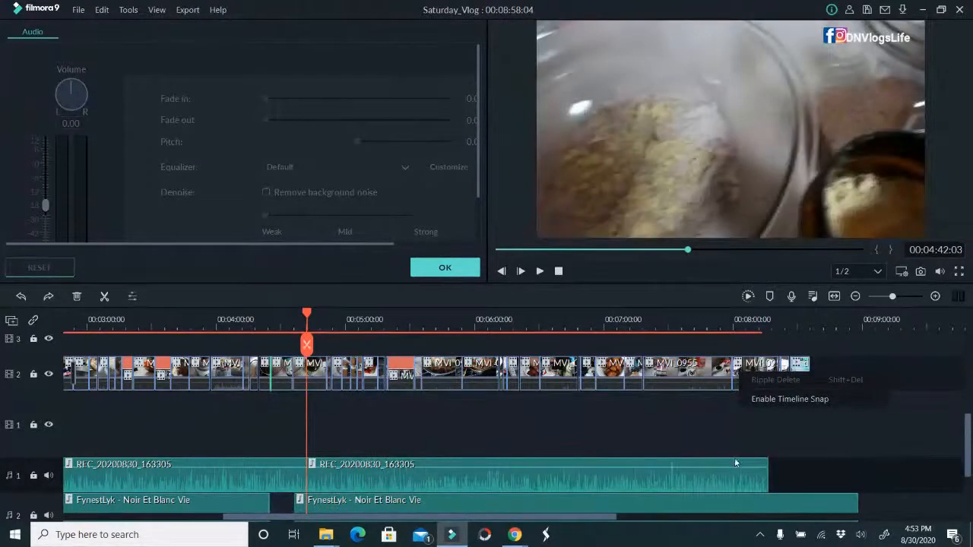
Move the second music clip against the end of the first one and trim its end to about 00:08:24:14
click(441, 509)
scroll(359, 501, down, 1)
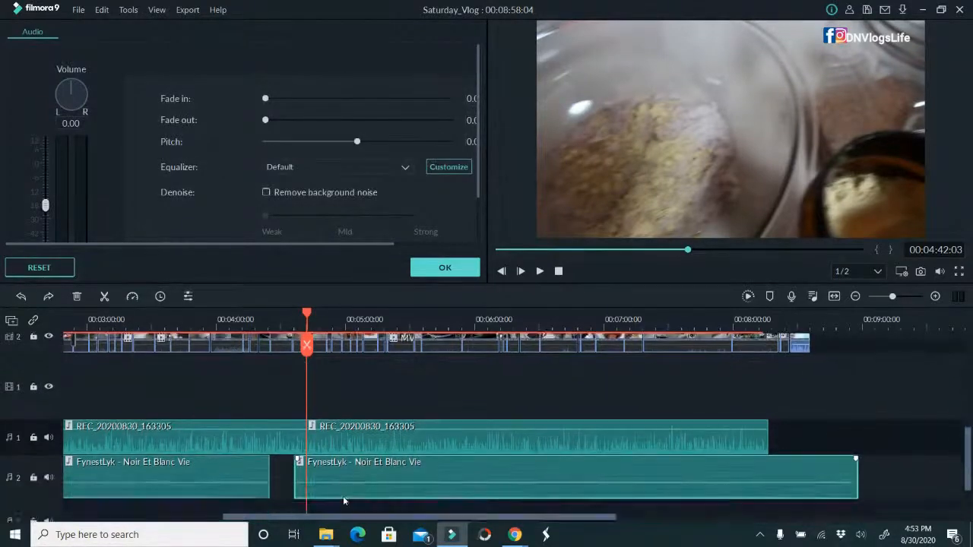
drag(332, 467, 309, 476)
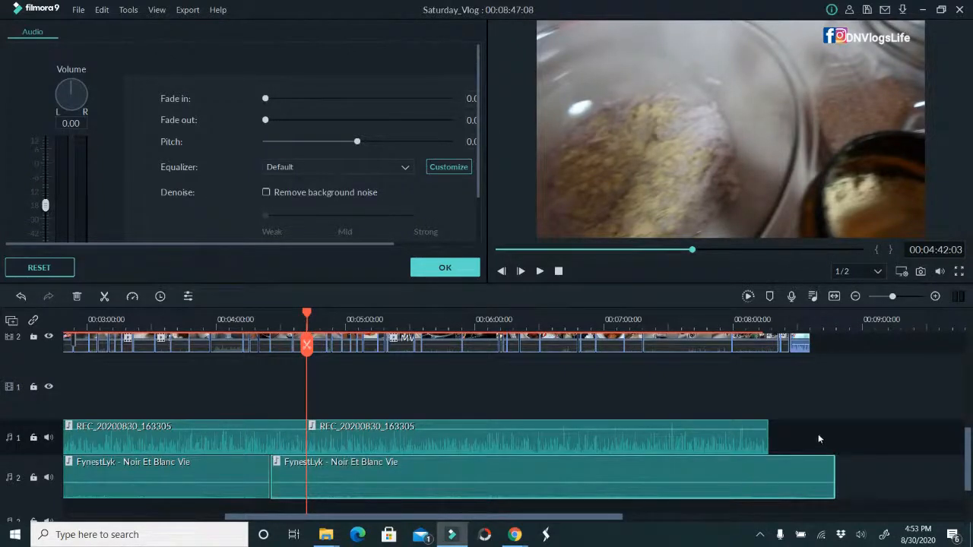
click(785, 319)
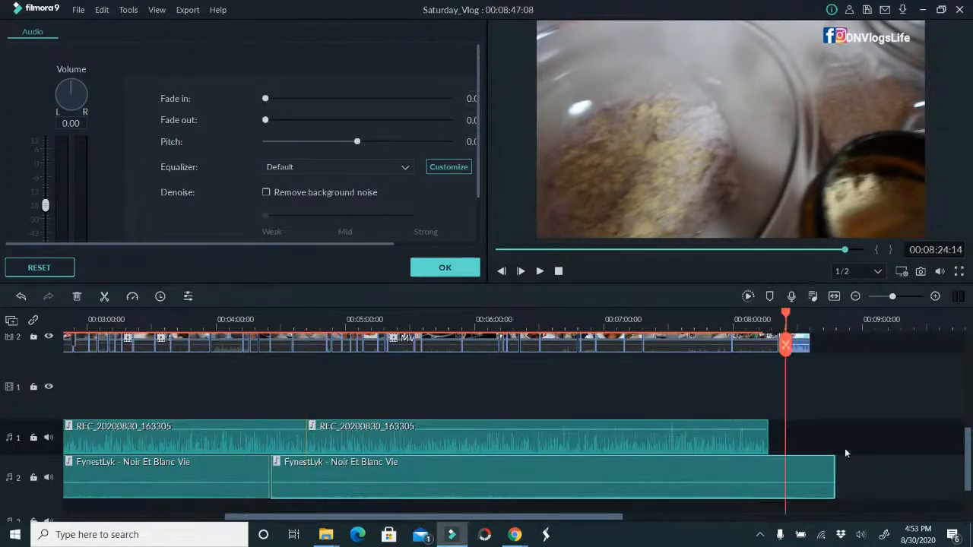
drag(833, 463, 787, 462)
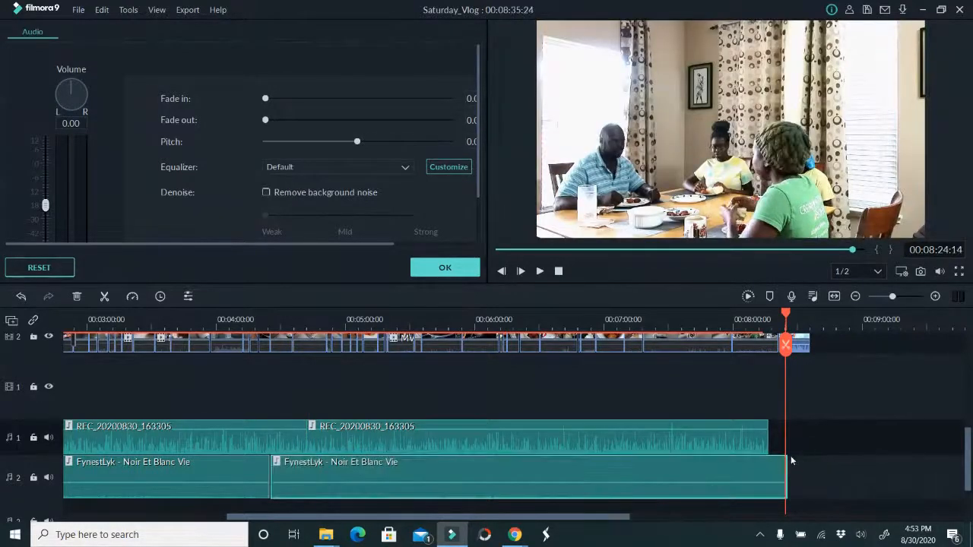
Save the project and play it from about 00:03:25, closing the music clip's audio settings
drag(158, 319, 142, 325)
key(ctrl+s)
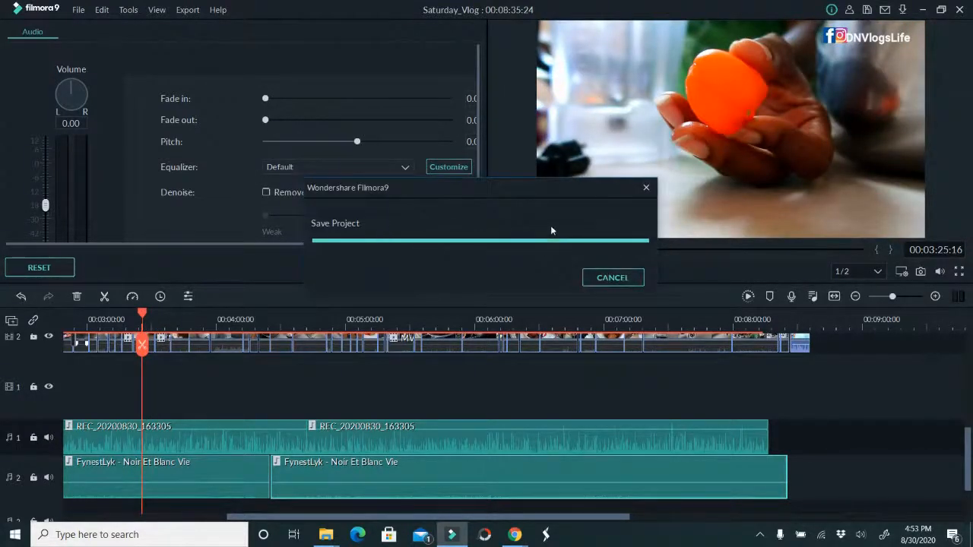
click(540, 272)
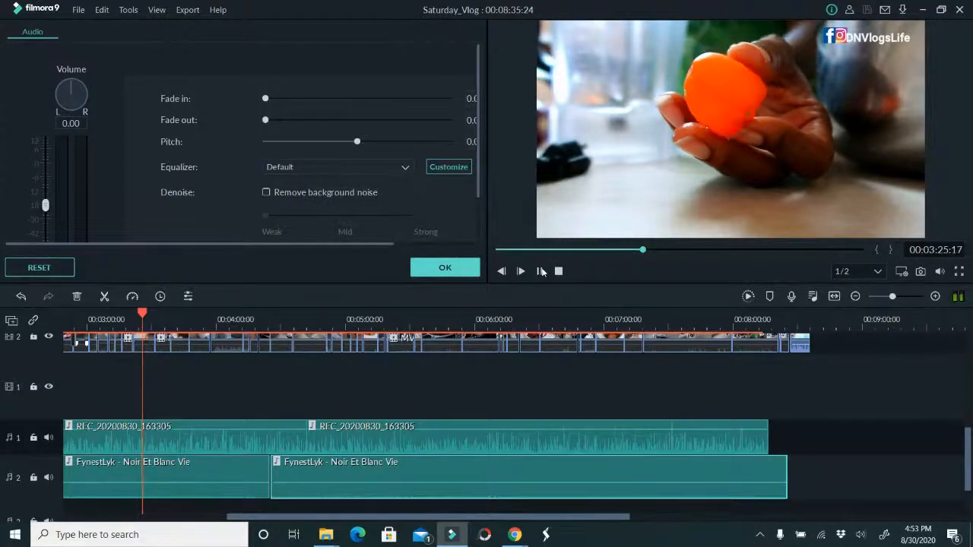
click(462, 271)
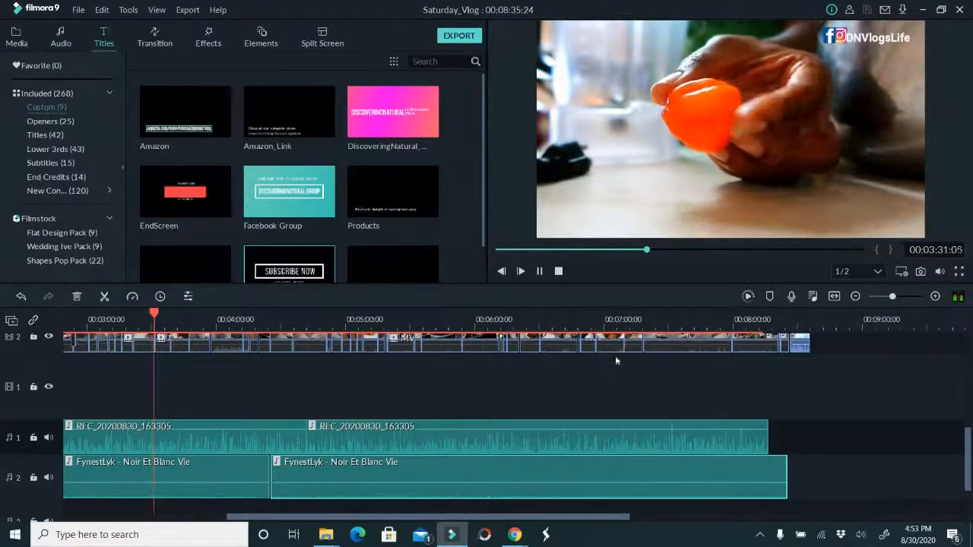
scroll(591, 388, up, 2)
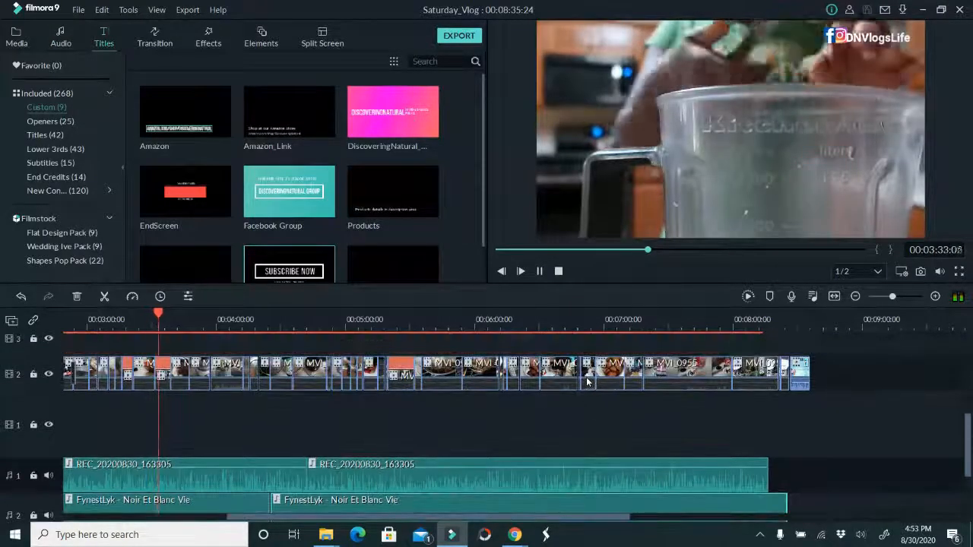
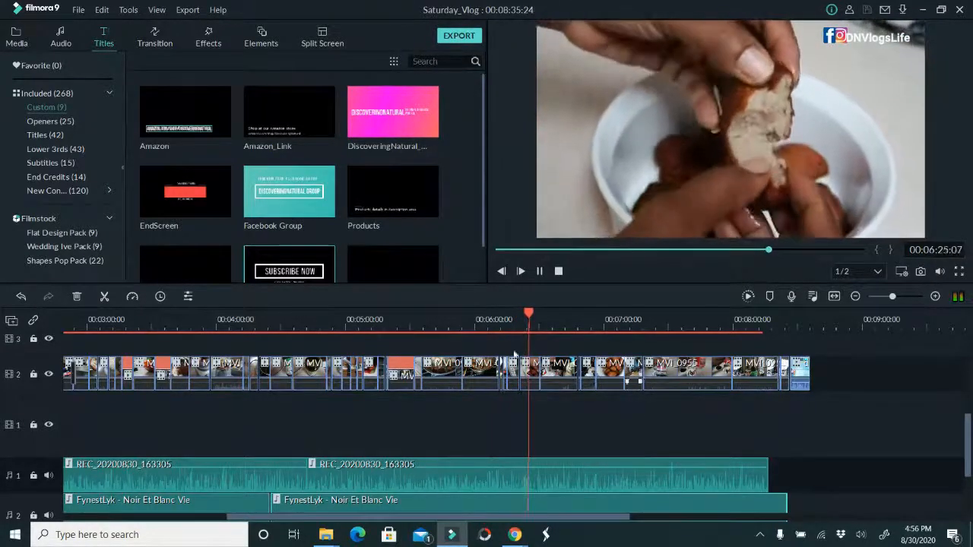
Add the custom Products title to video track 3 at about 00:06:18
click(519, 311)
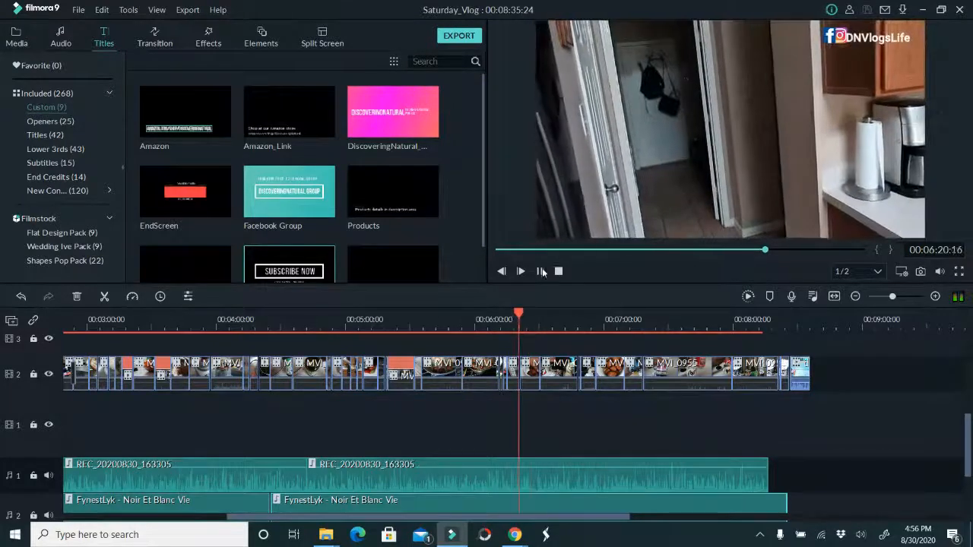
scroll(238, 154, down, 1)
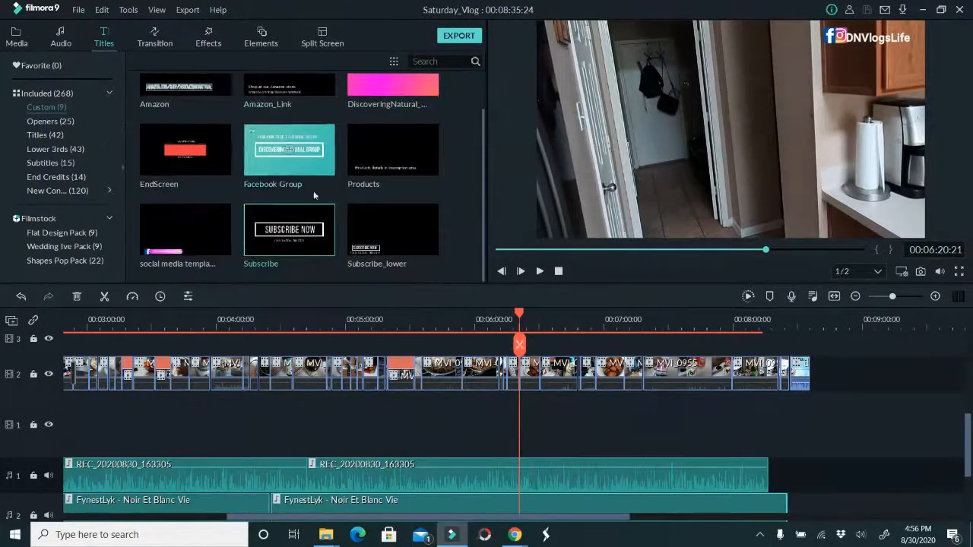
drag(375, 165, 518, 347)
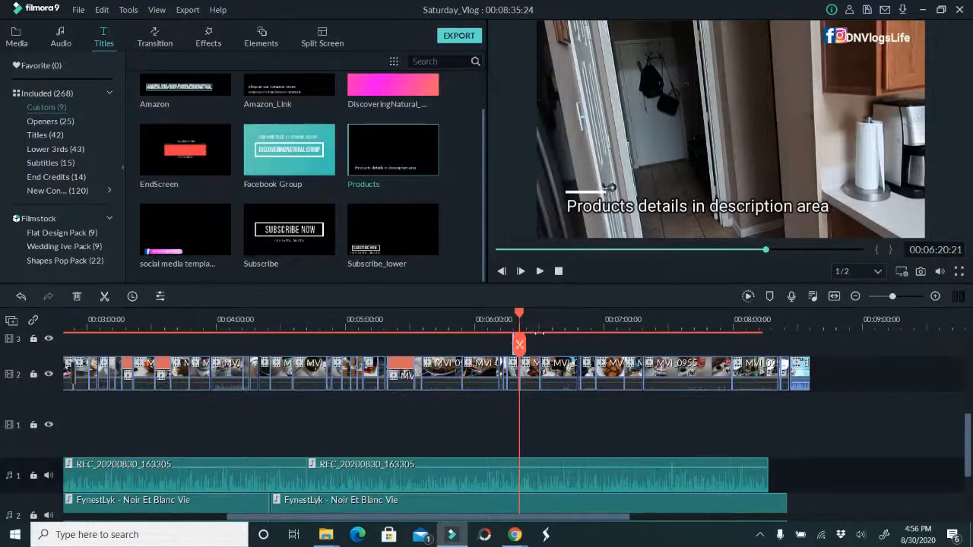
drag(520, 348, 538, 348)
Replace the Products title's text with "My kids take turns in the kitchen"
double_click(519, 348)
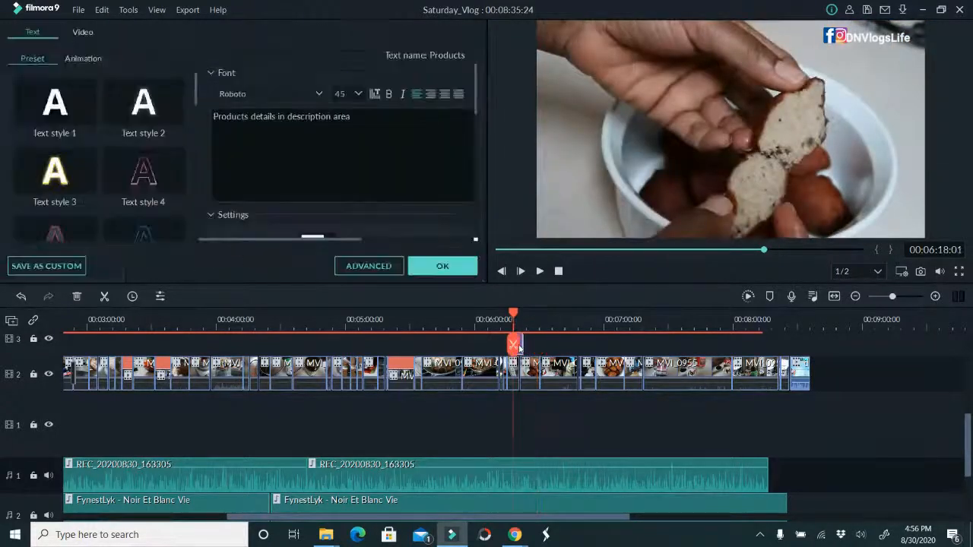
key(ctrl+a)
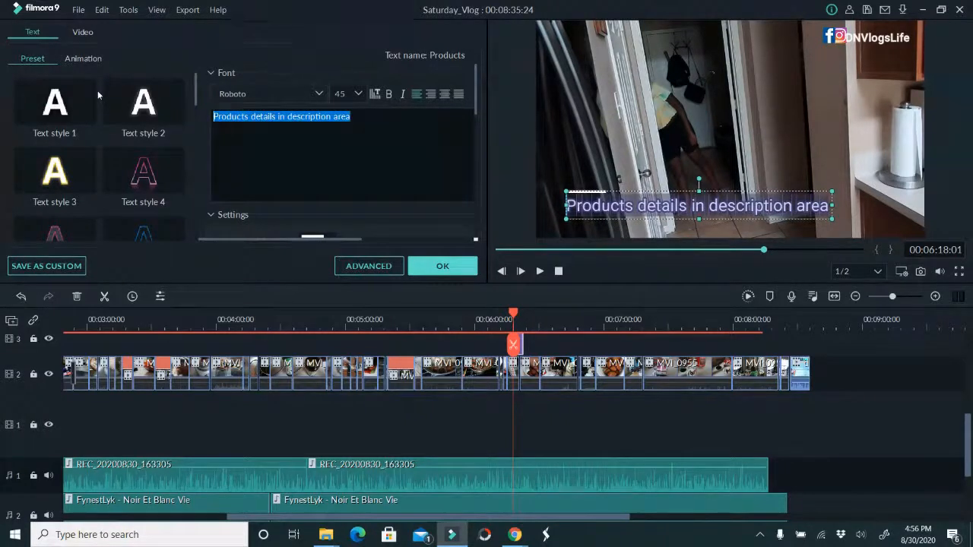
text(My kid)
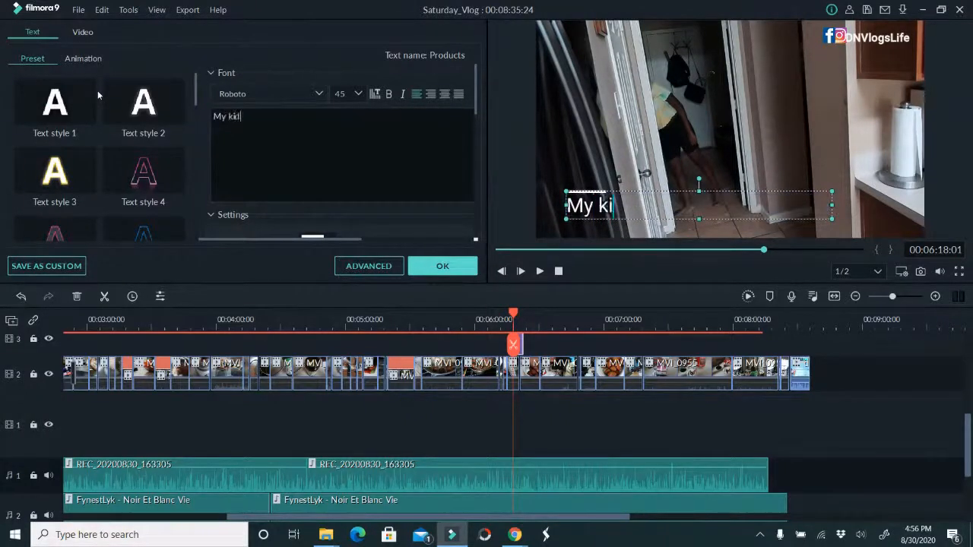
text(s take turn)
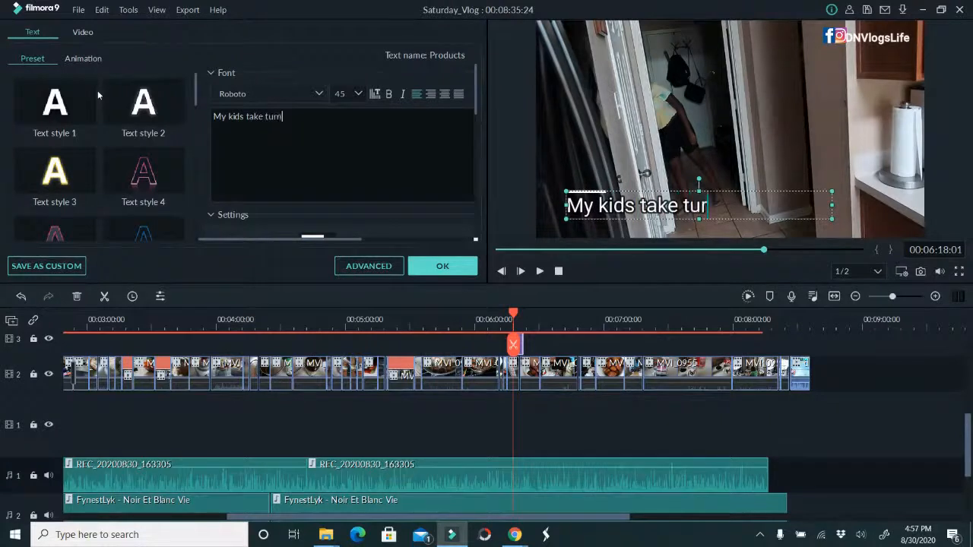
text(s inththe kitchen)
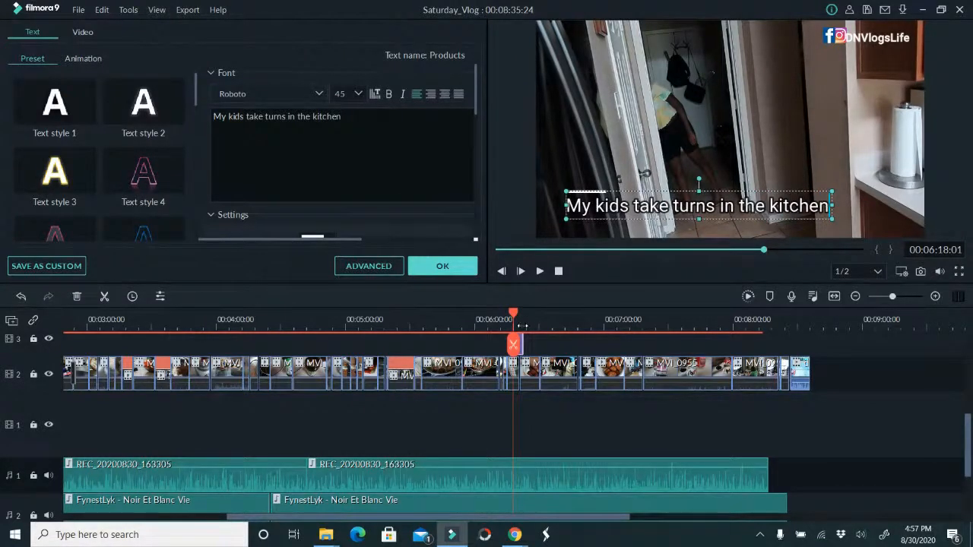
Retime the kitchen title to run from about 00:06:16 to 00:06:21, play the following section and close the title editor
drag(513, 315, 506, 315)
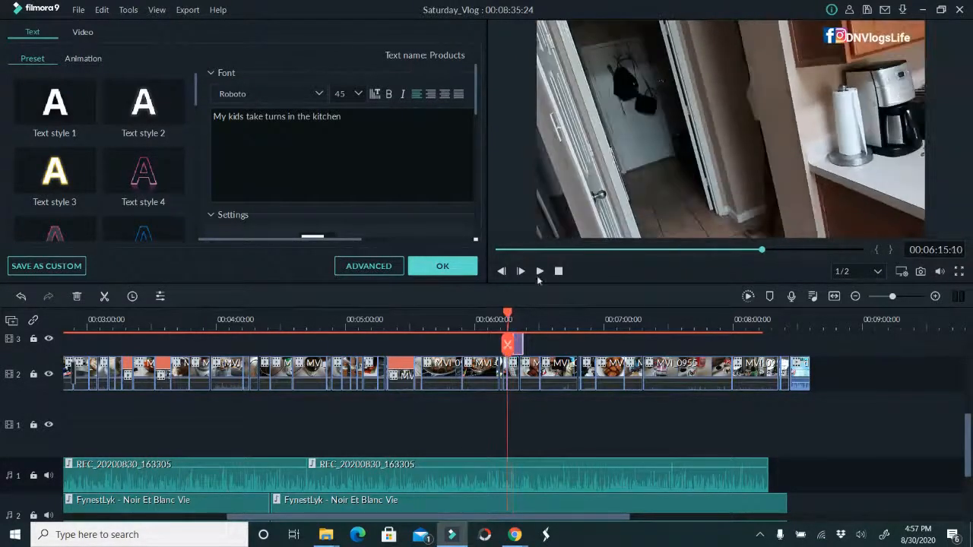
click(540, 271)
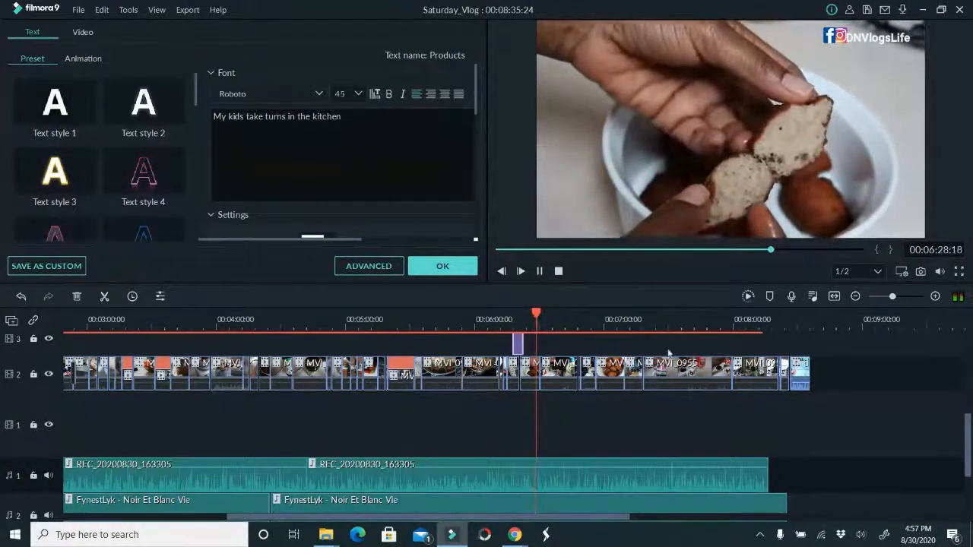
drag(523, 342, 519, 342)
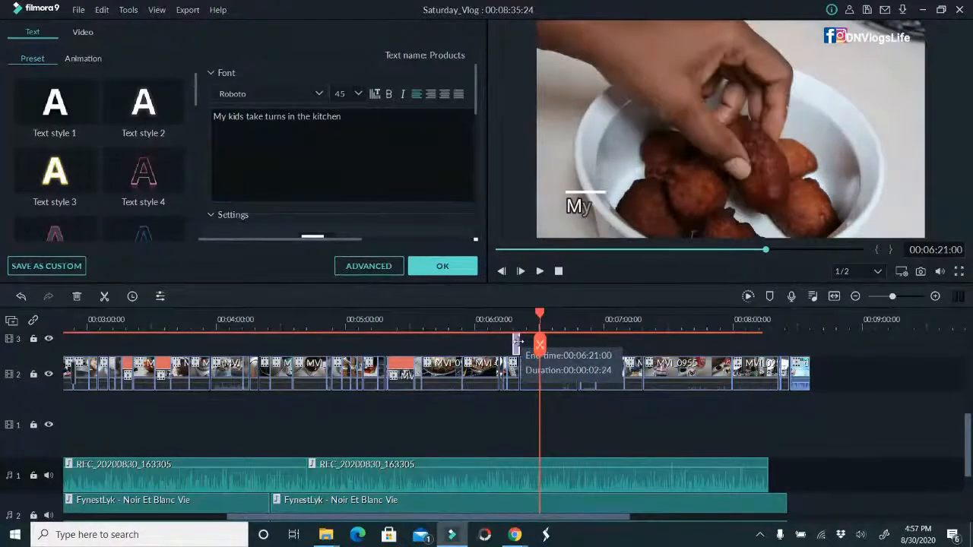
drag(519, 342, 512, 343)
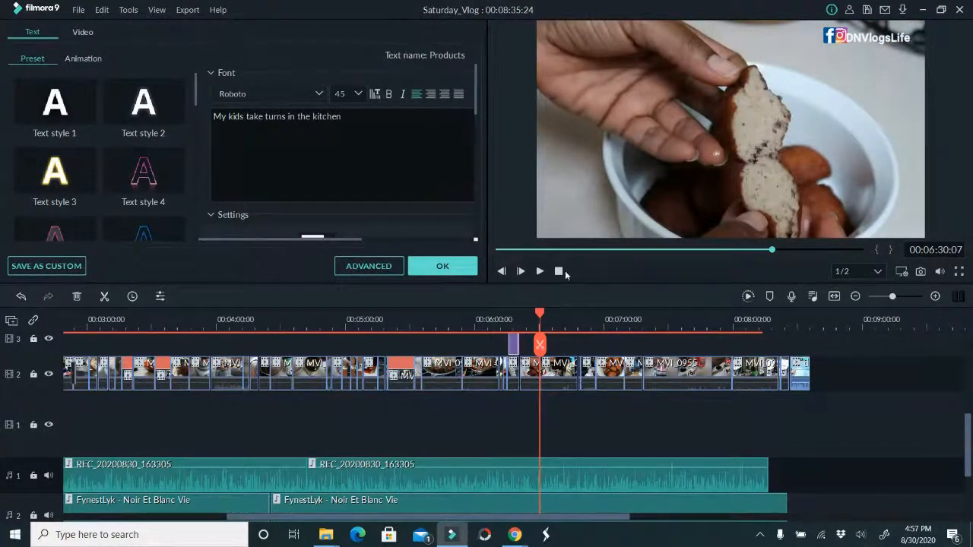
click(540, 271)
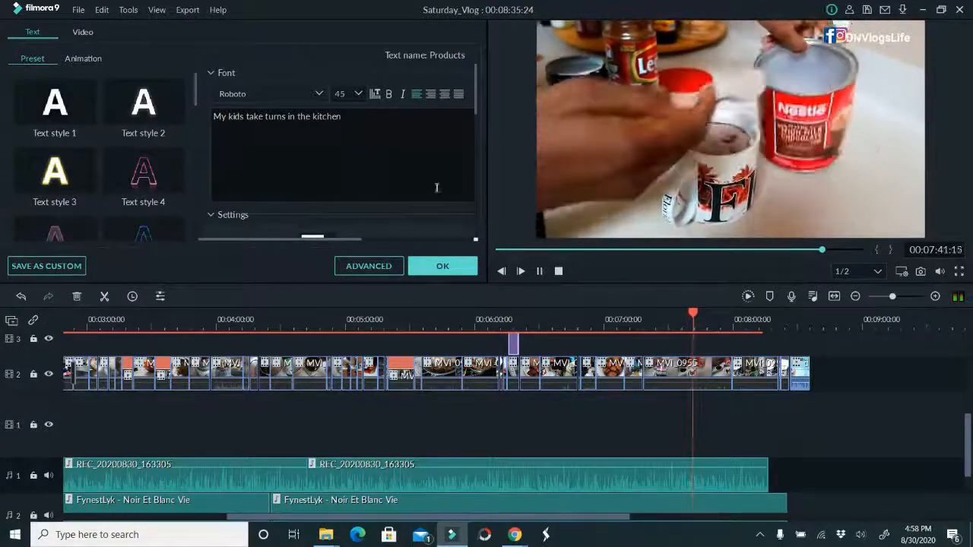
click(442, 266)
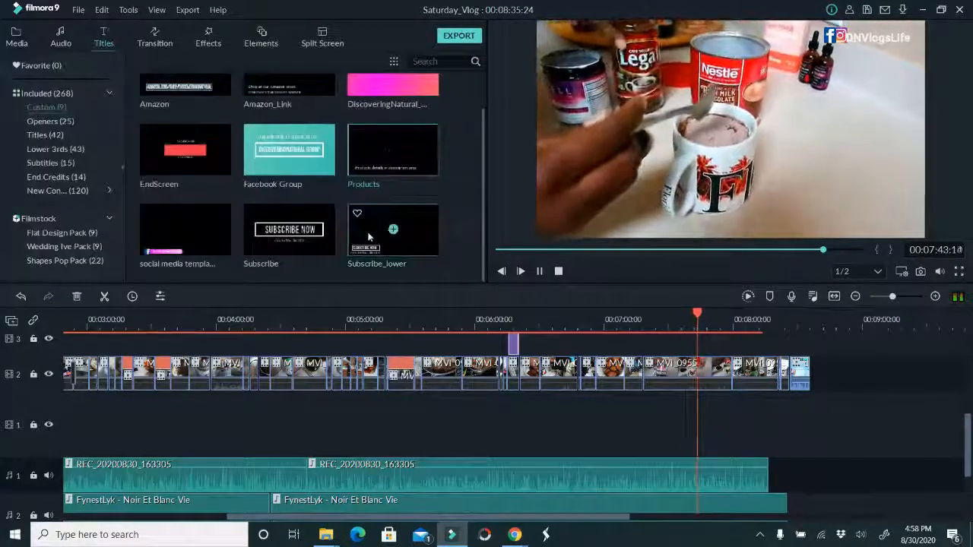
Add the custom Subscribe title to video track 3 and position it at about 00:08:05 over the family meal clip
drag(292, 229, 719, 339)
click(541, 267)
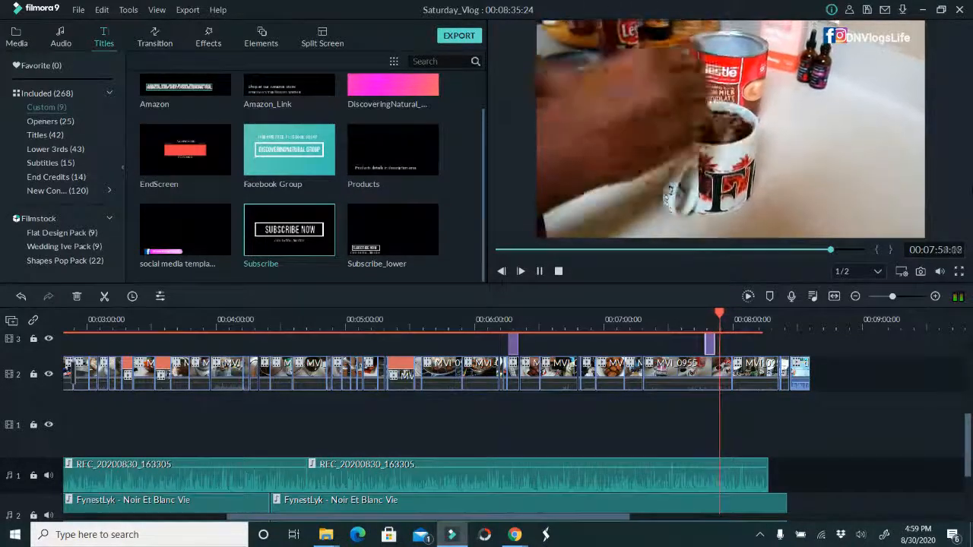
scroll(856, 447, down, 1)
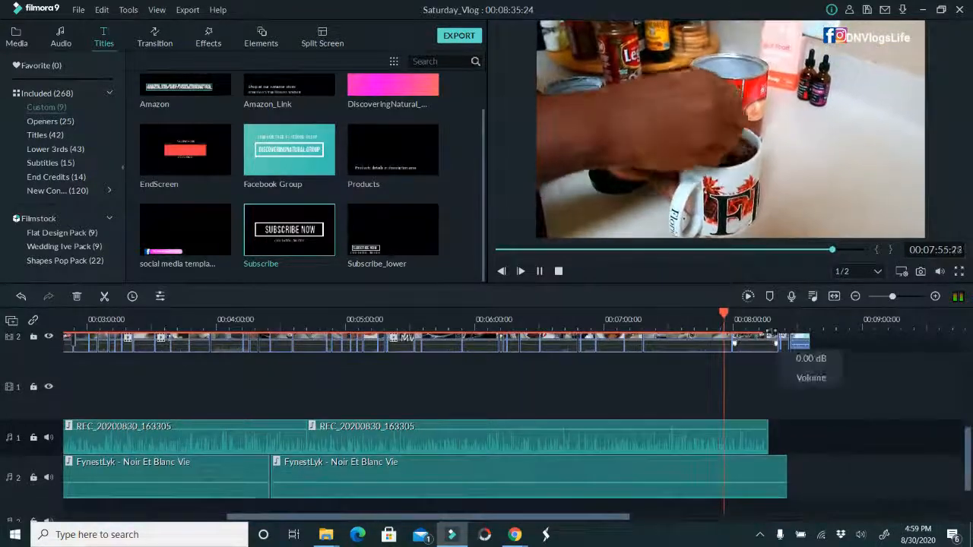
click(769, 327)
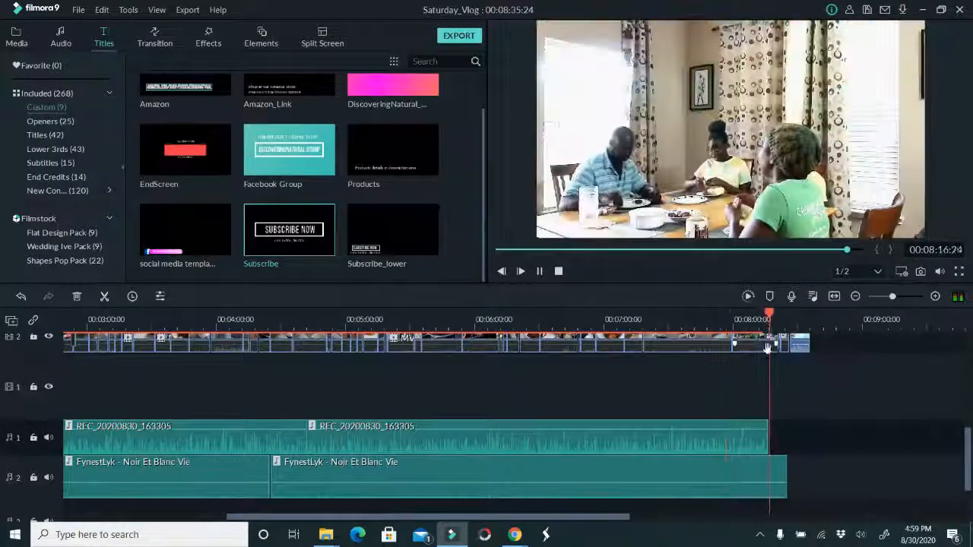
click(719, 319)
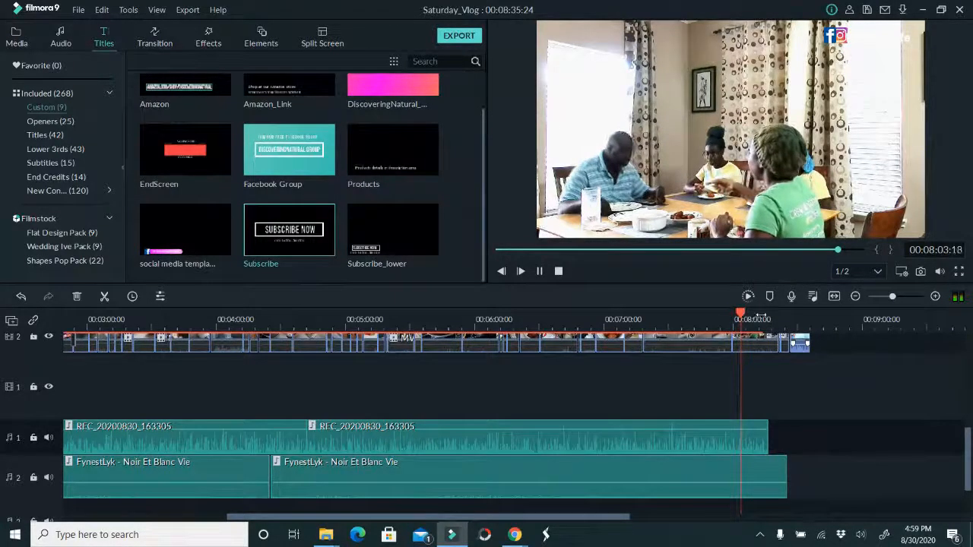
scroll(832, 349, up, 2)
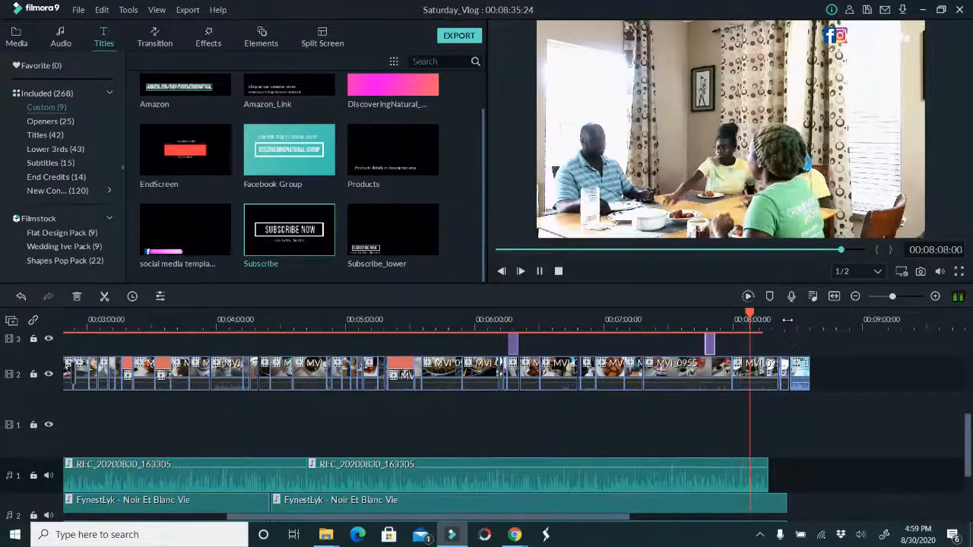
scroll(794, 327, up, 3)
drag(656, 344, 754, 408)
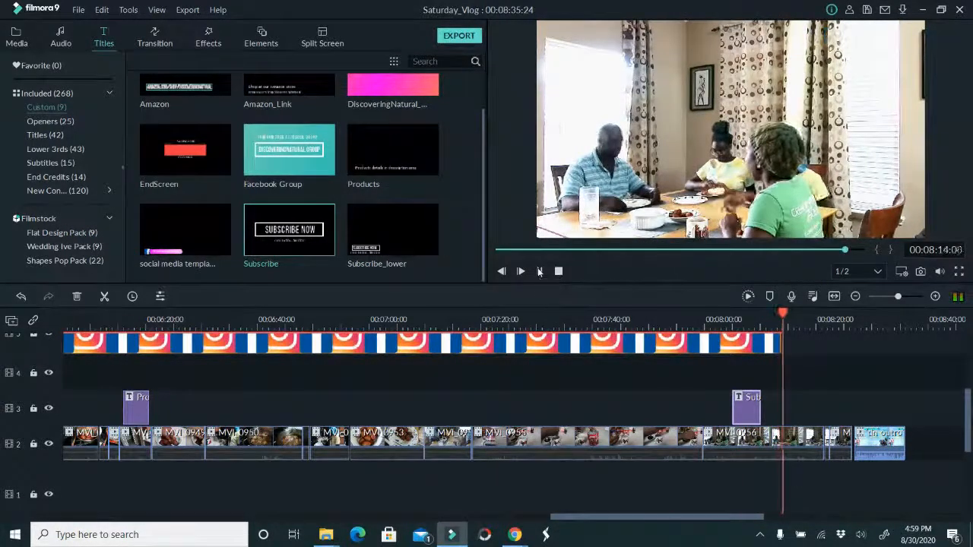
Split the tracks at 00:08:14:17 and delete the video pieces between that point and the outro clip
key(space)
scroll(834, 427, down, 4)
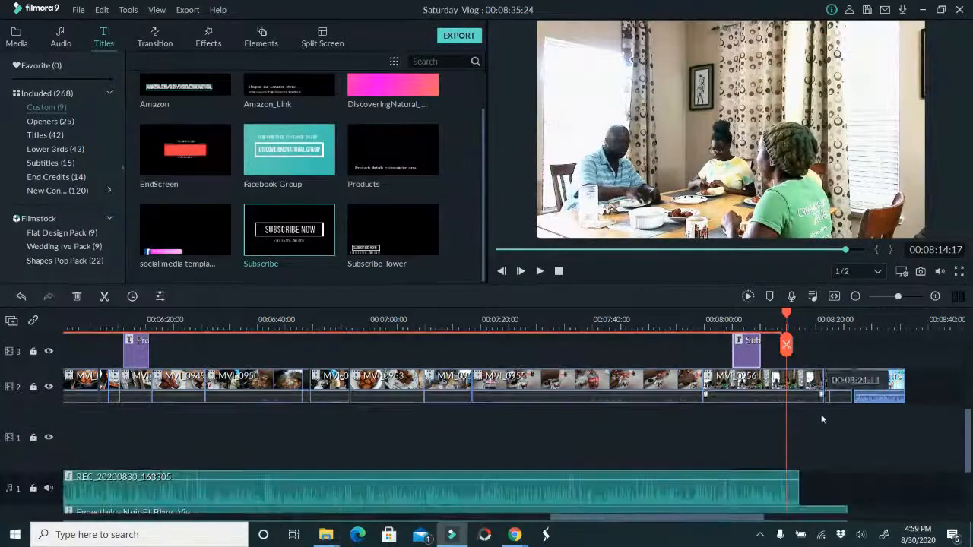
click(786, 345)
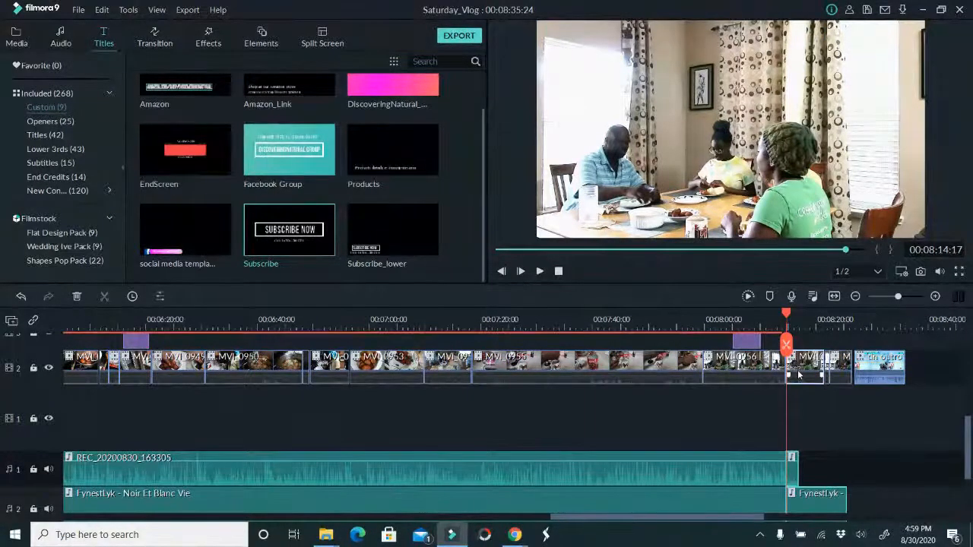
drag(798, 394, 856, 392)
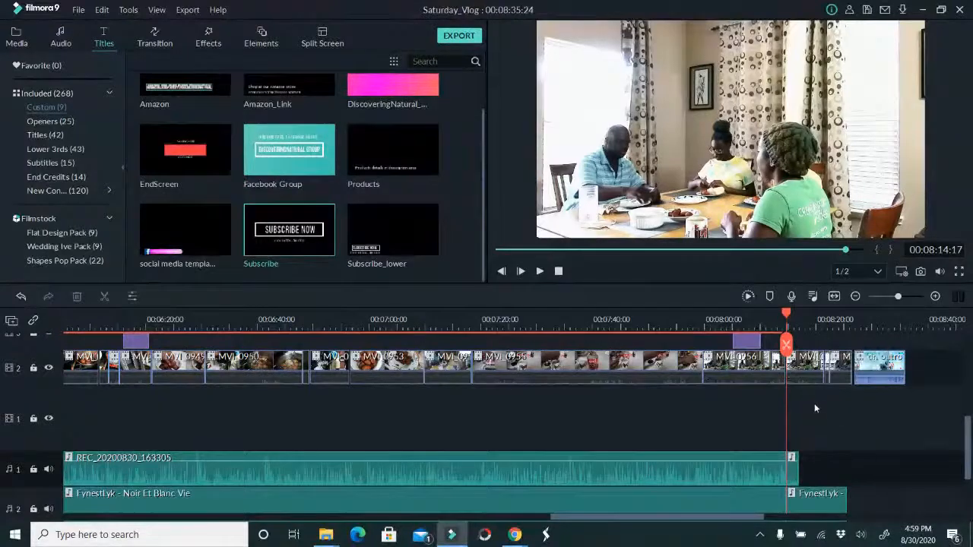
drag(807, 406, 839, 339)
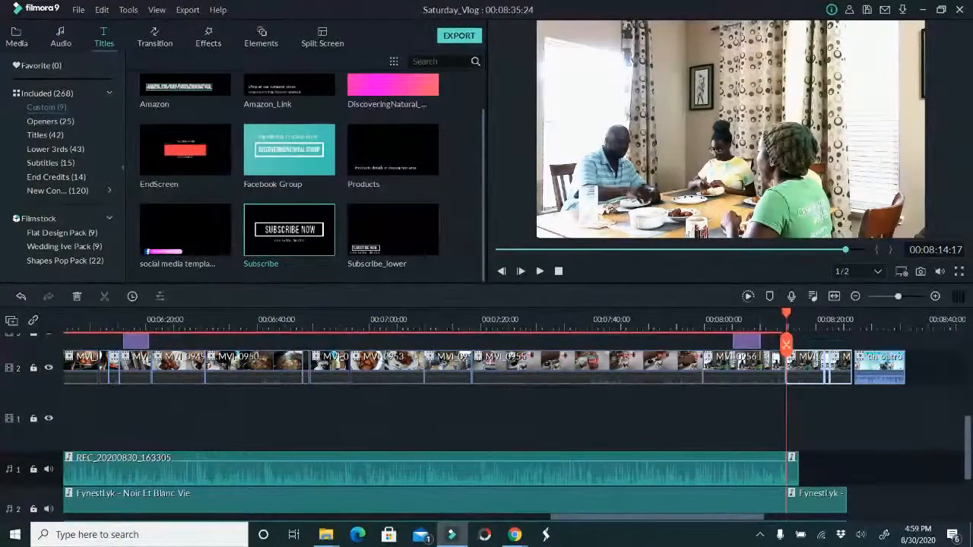
key(Delete)
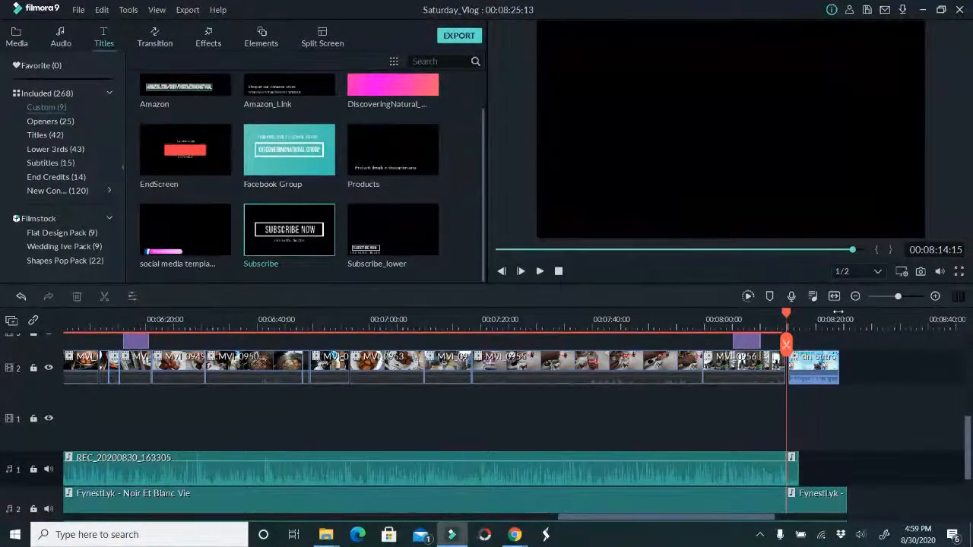
Remove the small gap before the outro clip and delete the voiceover and music pieces beyond 00:08:14:15
drag(835, 320, 872, 320)
click(791, 372)
key(Delete)
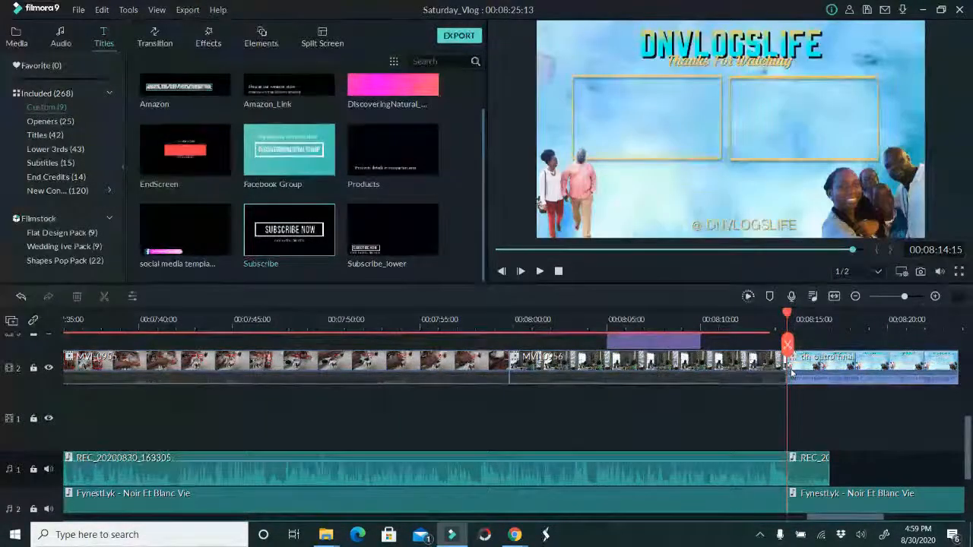
click(810, 481)
click(798, 501)
key(Delete)
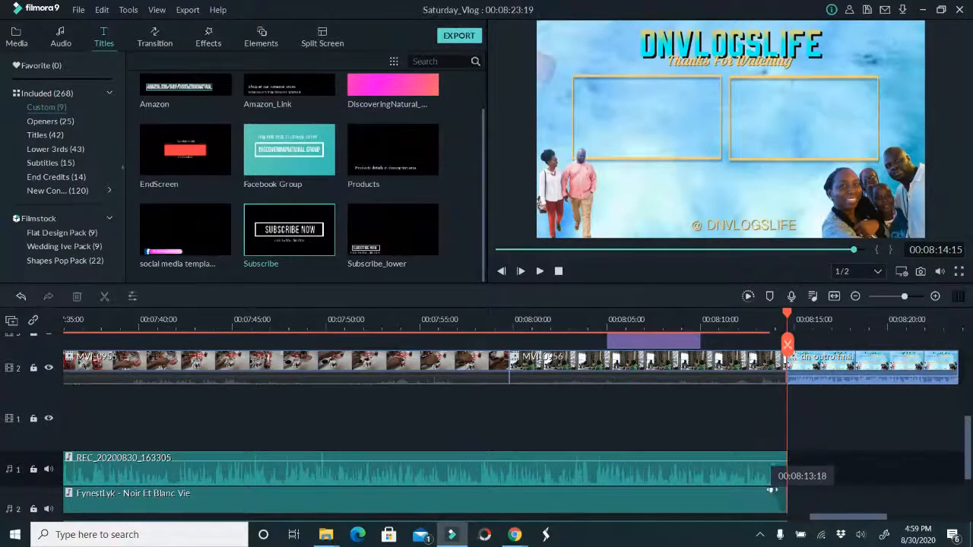
Play the transition into the outro from about 00:08:13:17 and save the project
click(770, 319)
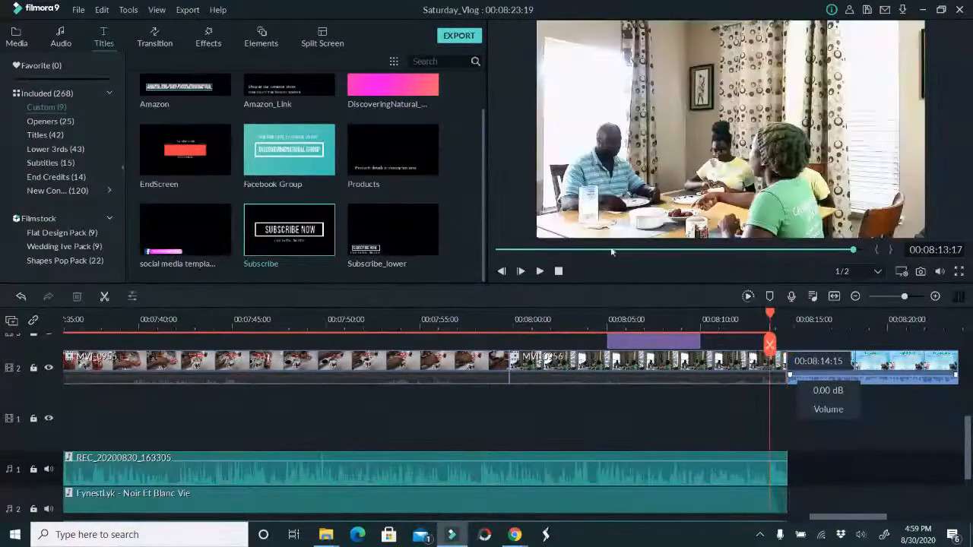
click(539, 272)
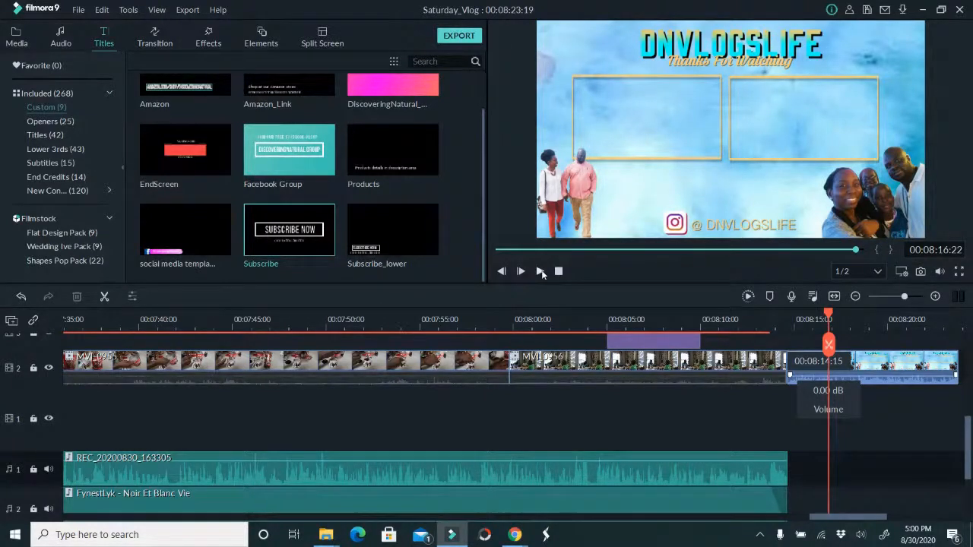
key(ctrl+s)
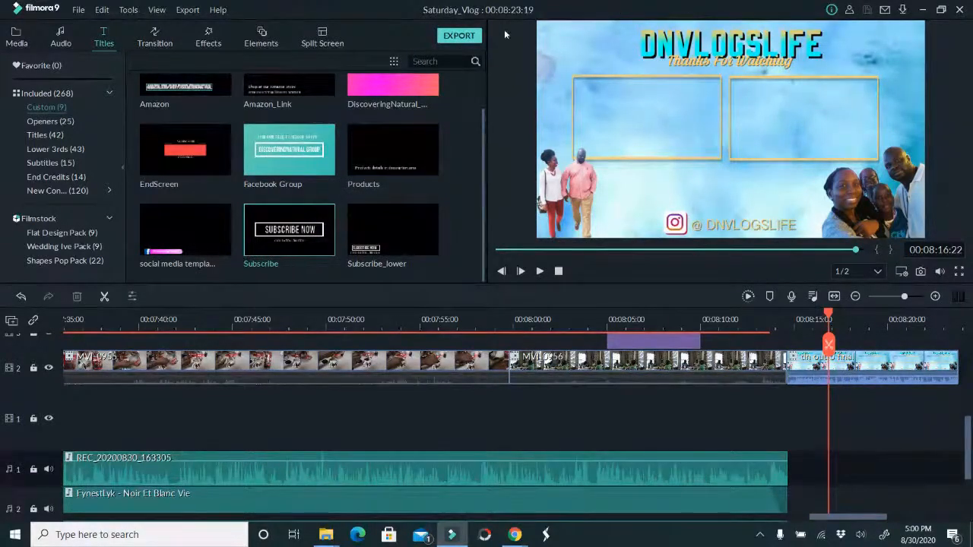
Open the MP4 export settings and set the save location to the Videos folder inside Documents/DNVlogsLife
click(462, 35)
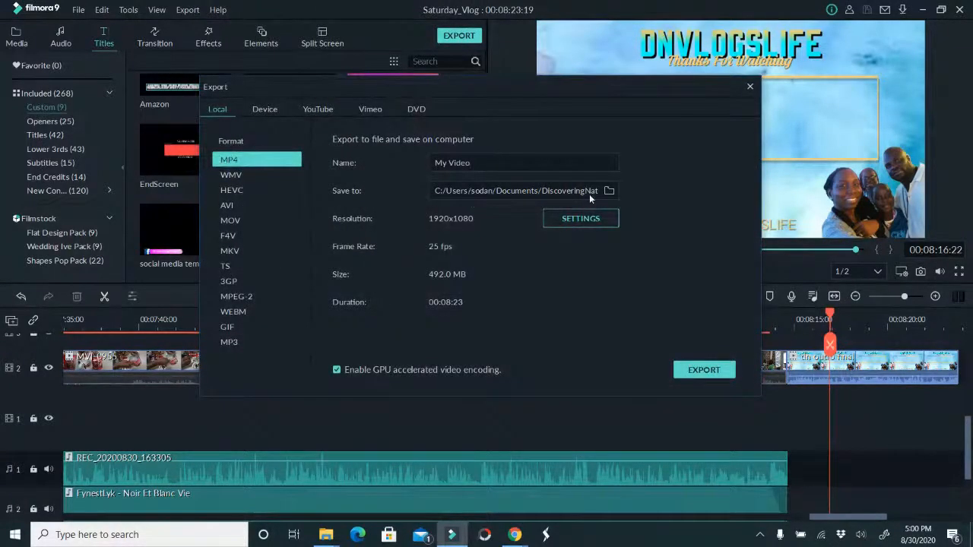
click(609, 191)
click(315, 106)
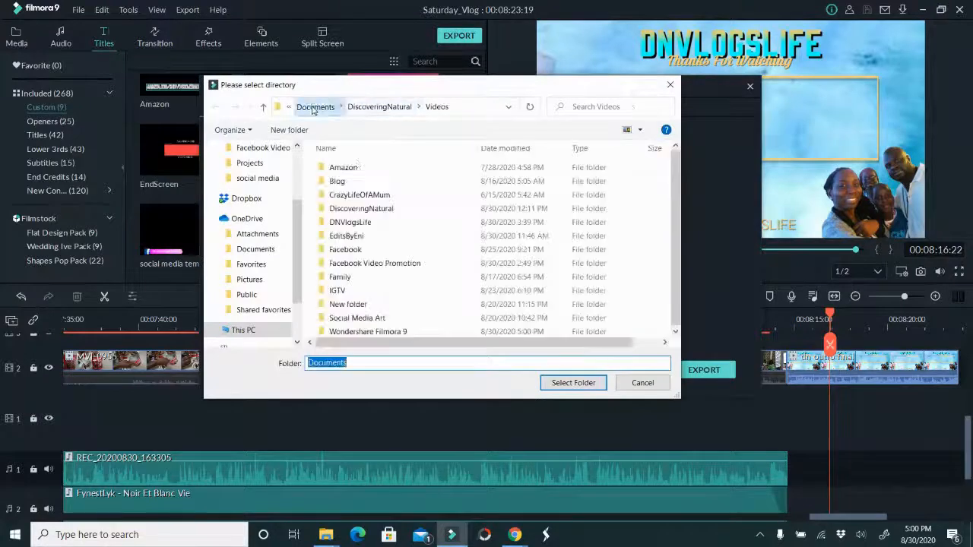
double_click(348, 222)
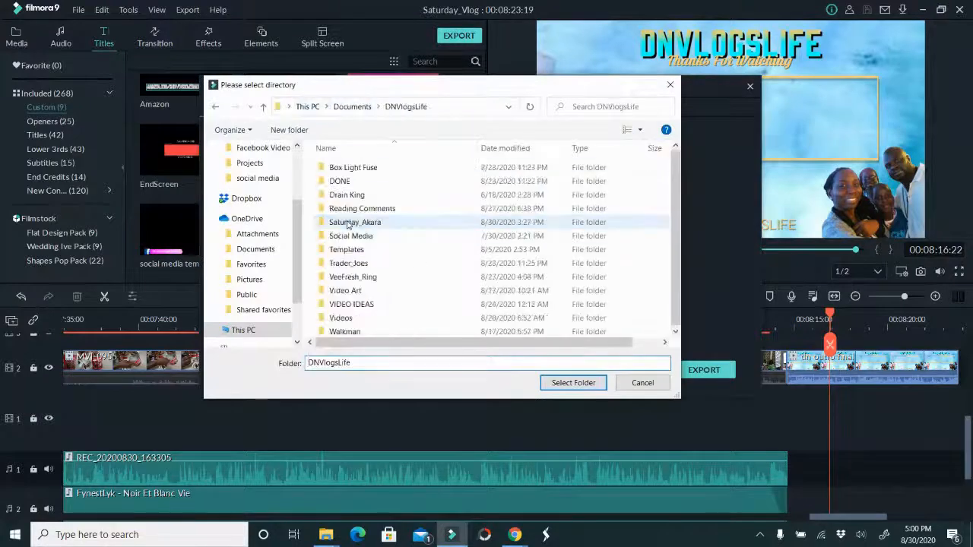
double_click(342, 319)
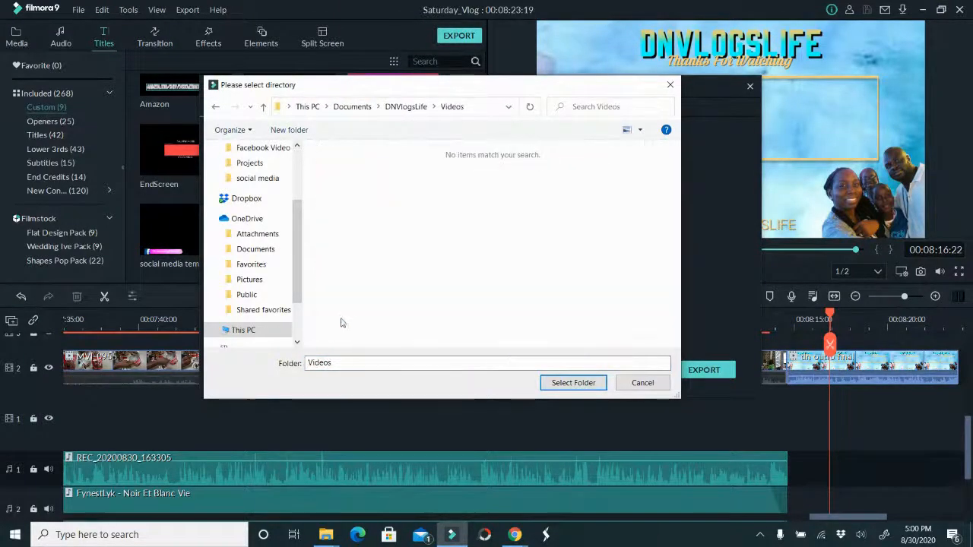
click(573, 383)
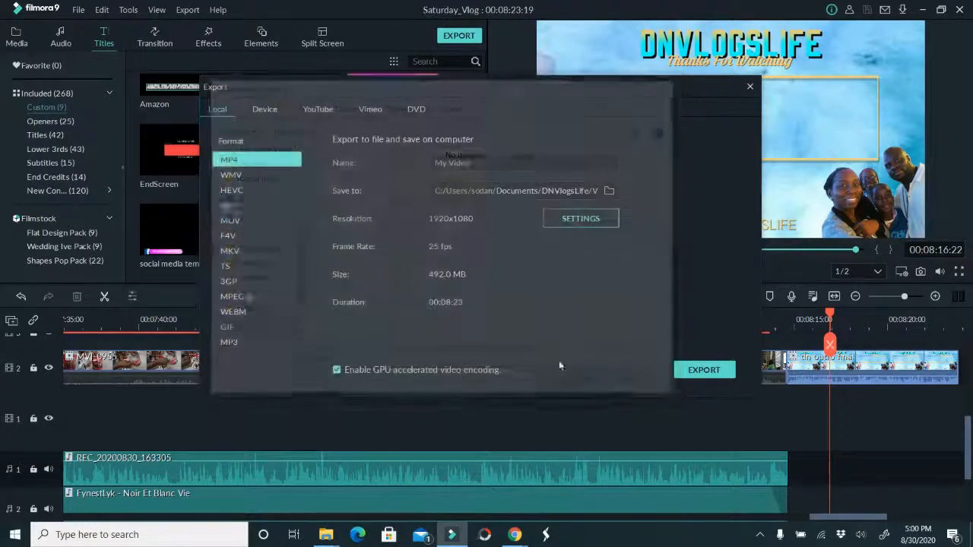
Name the output file Saturday_Hate_About_Me and start the MP4 export
text(s)
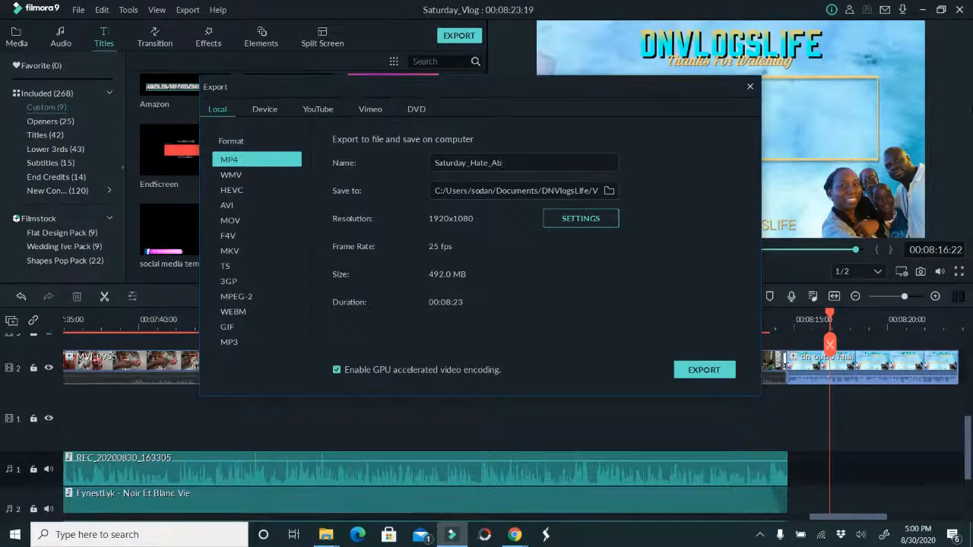
text(t)
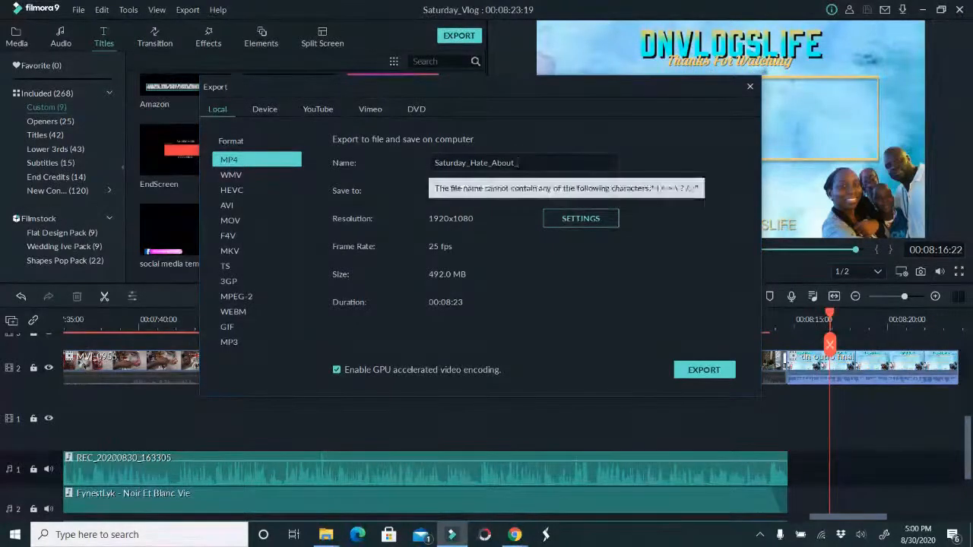
text(_Me)
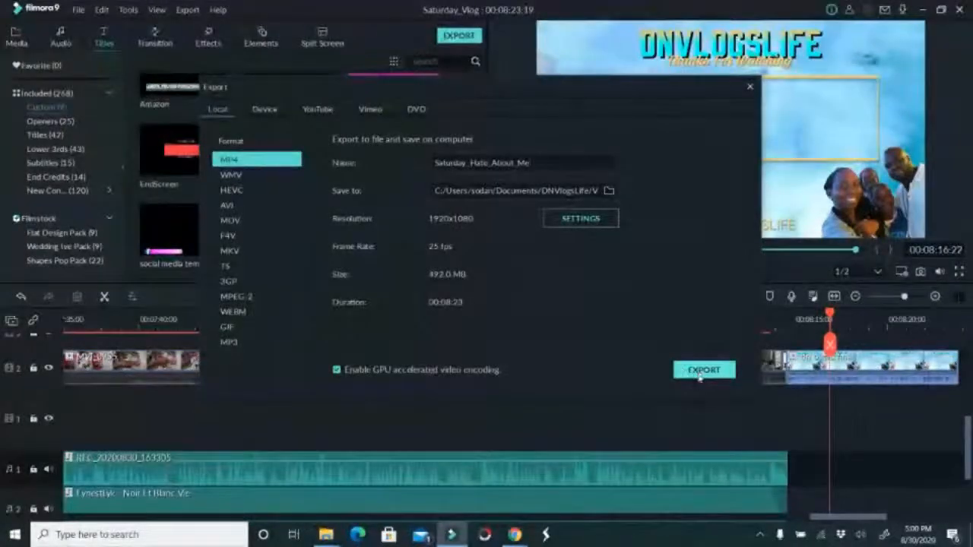
click(699, 375)
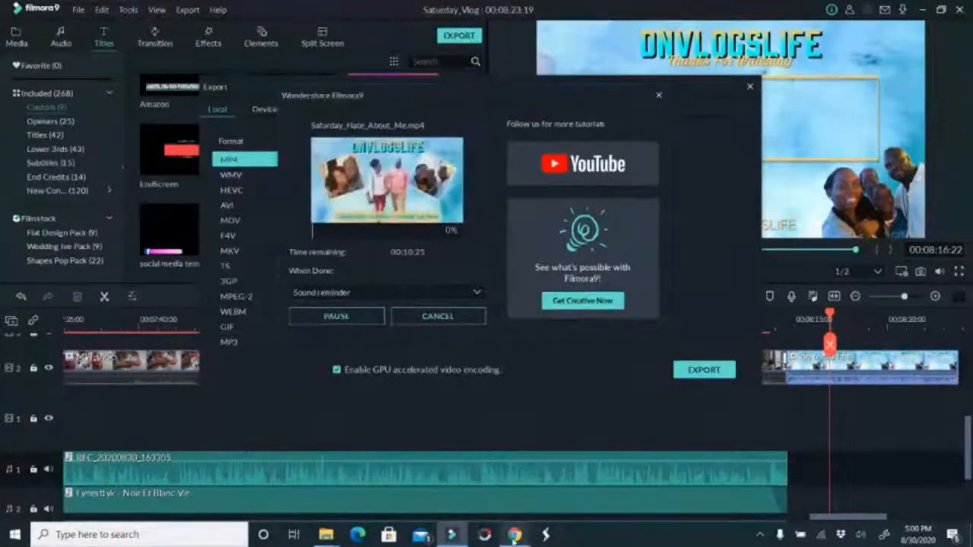
Switch to the StreamYard window in Google Chrome while the video export runs
mouse_move(514, 538)
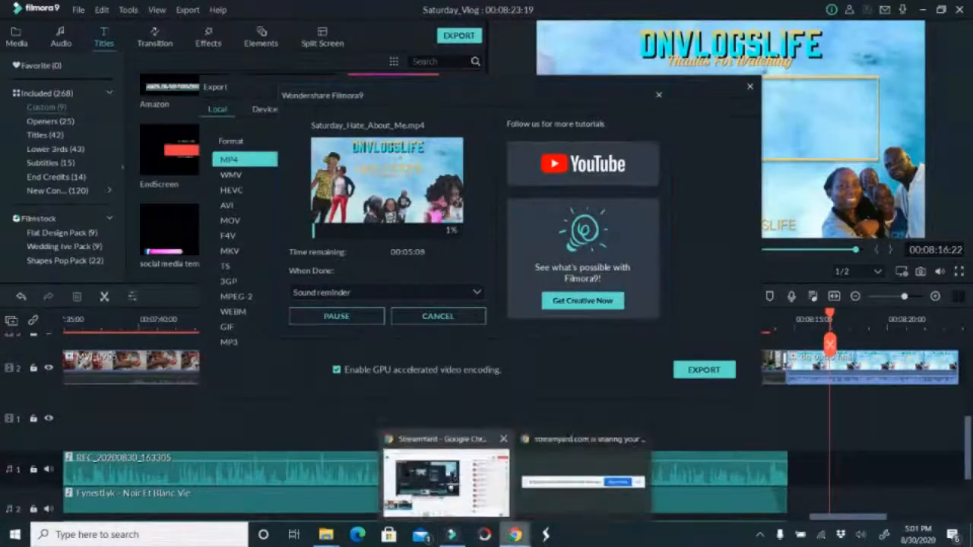
click(446, 480)
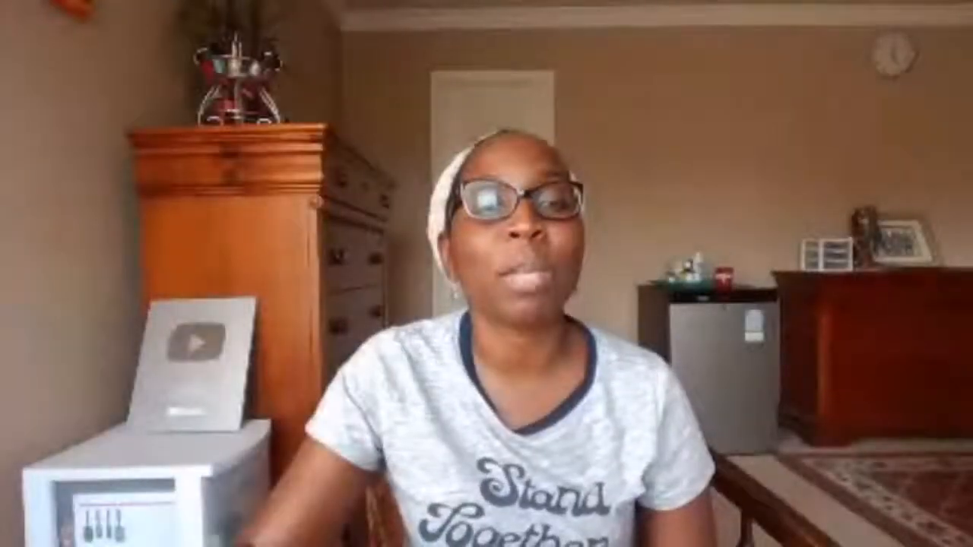